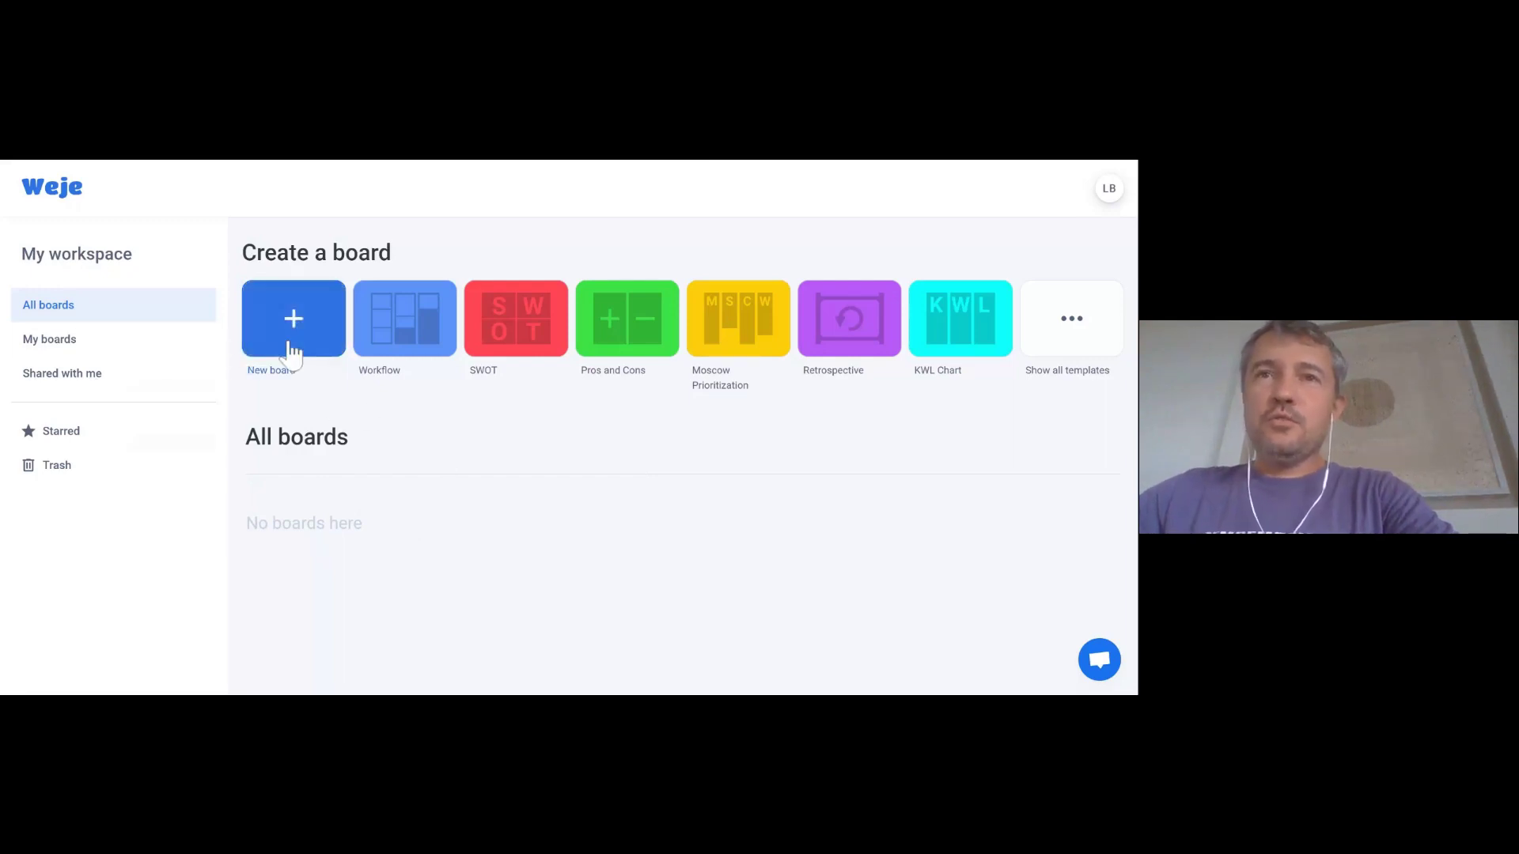
- Browse the board templates, then create a new board from the Workflow template
{"action": "left_click", "coordinate": [1071, 324]}
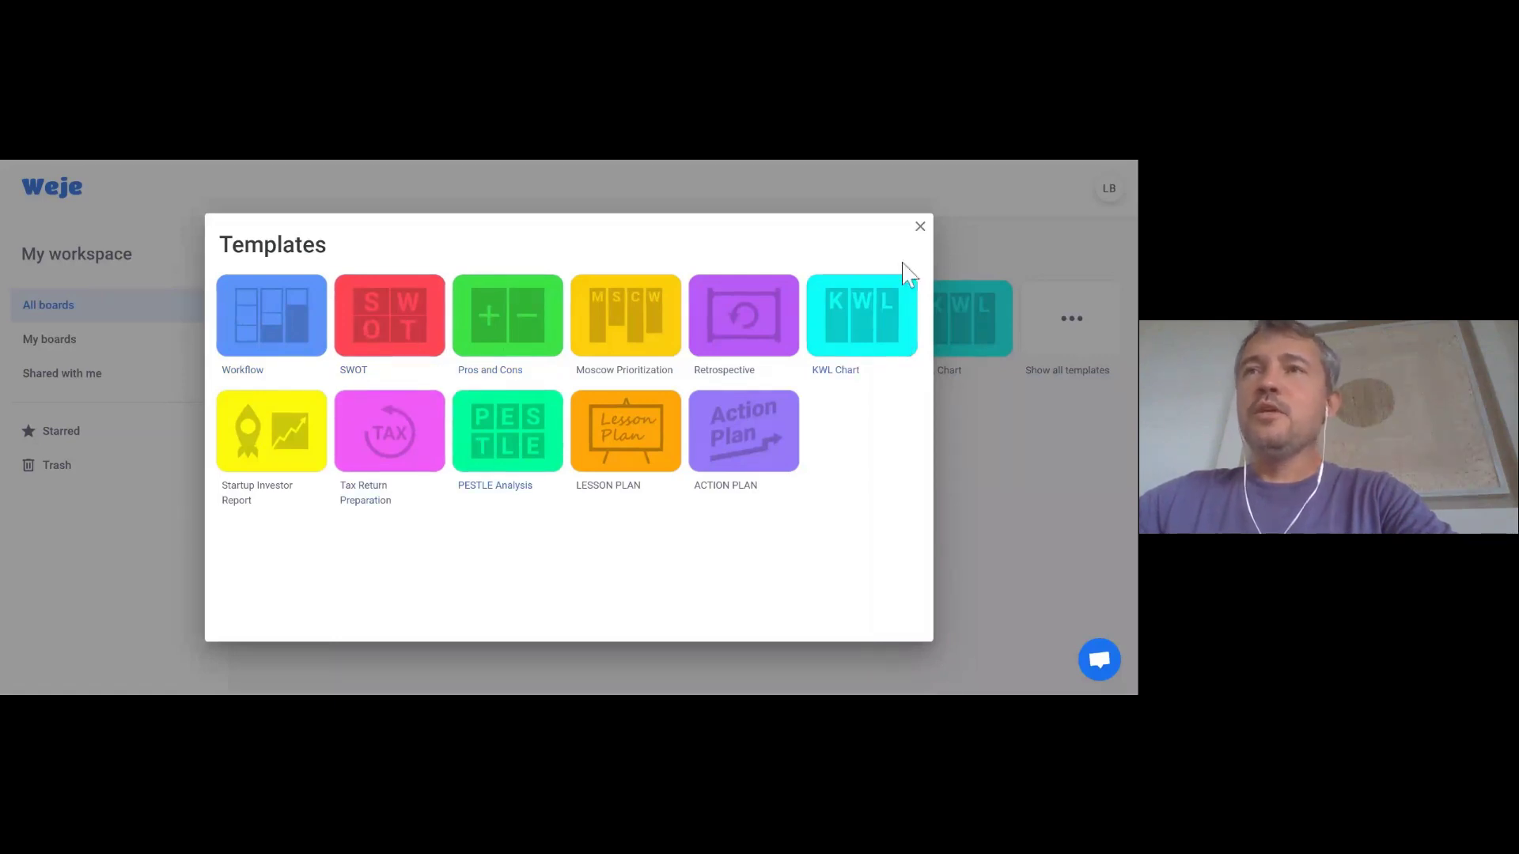
{"action": "left_click", "coordinate": [919, 228]}
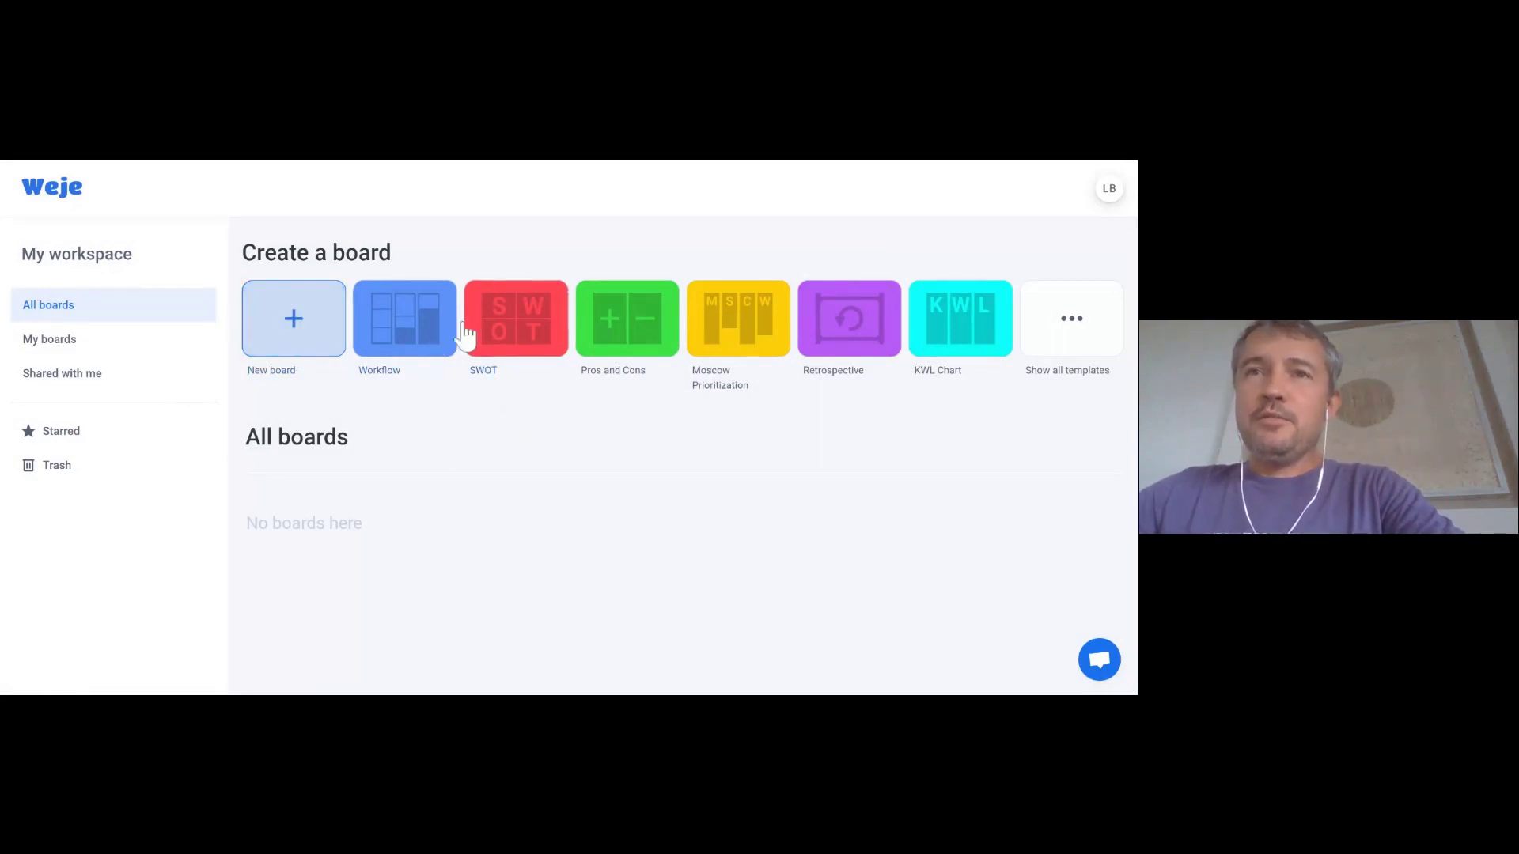
{"action": "left_click", "coordinate": [405, 332]}
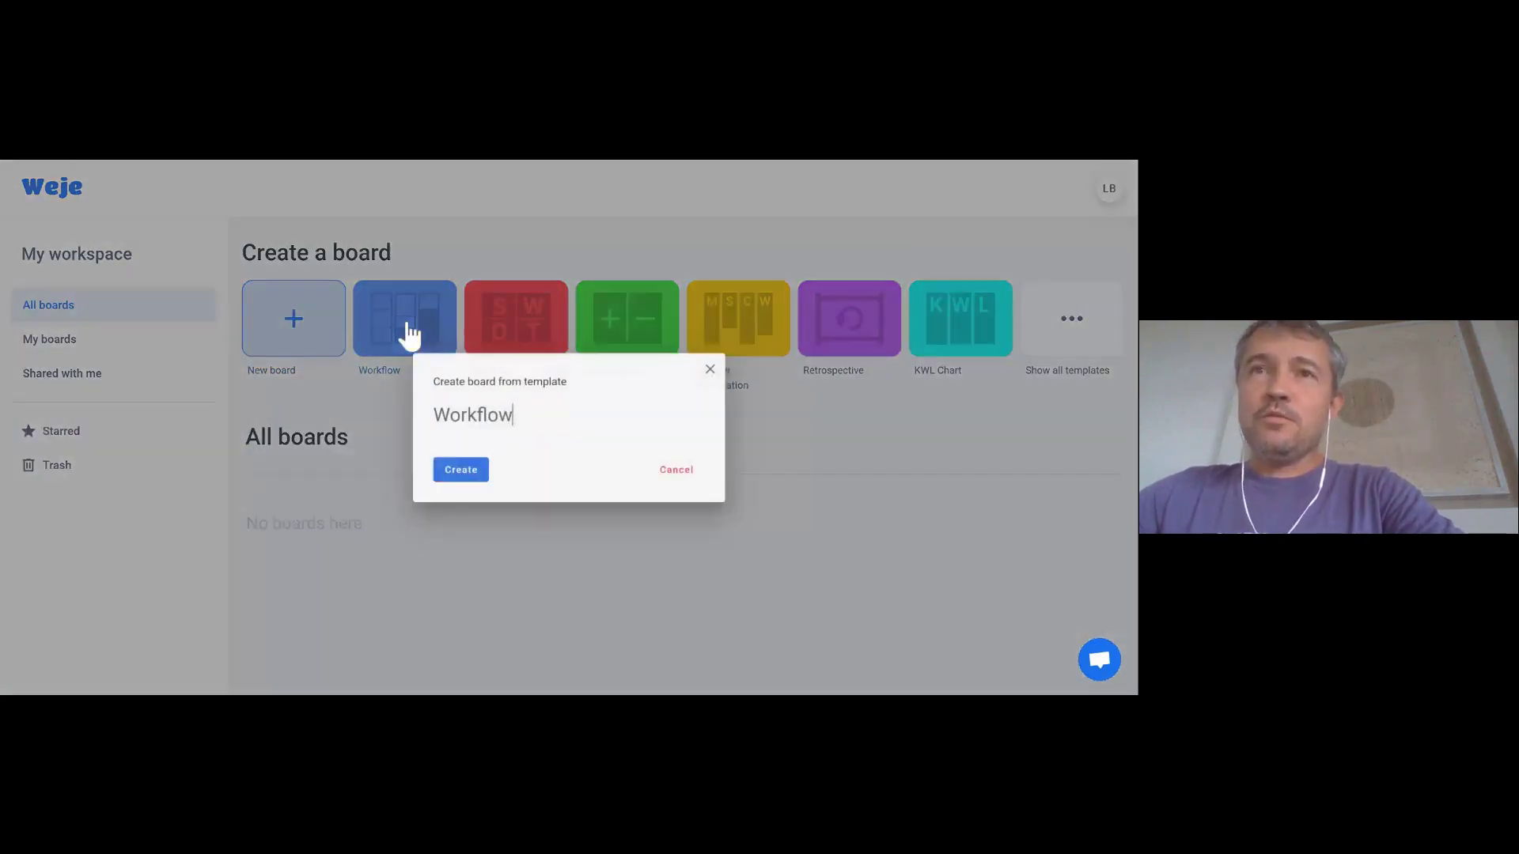
{"action": "left_click", "coordinate": [459, 473]}
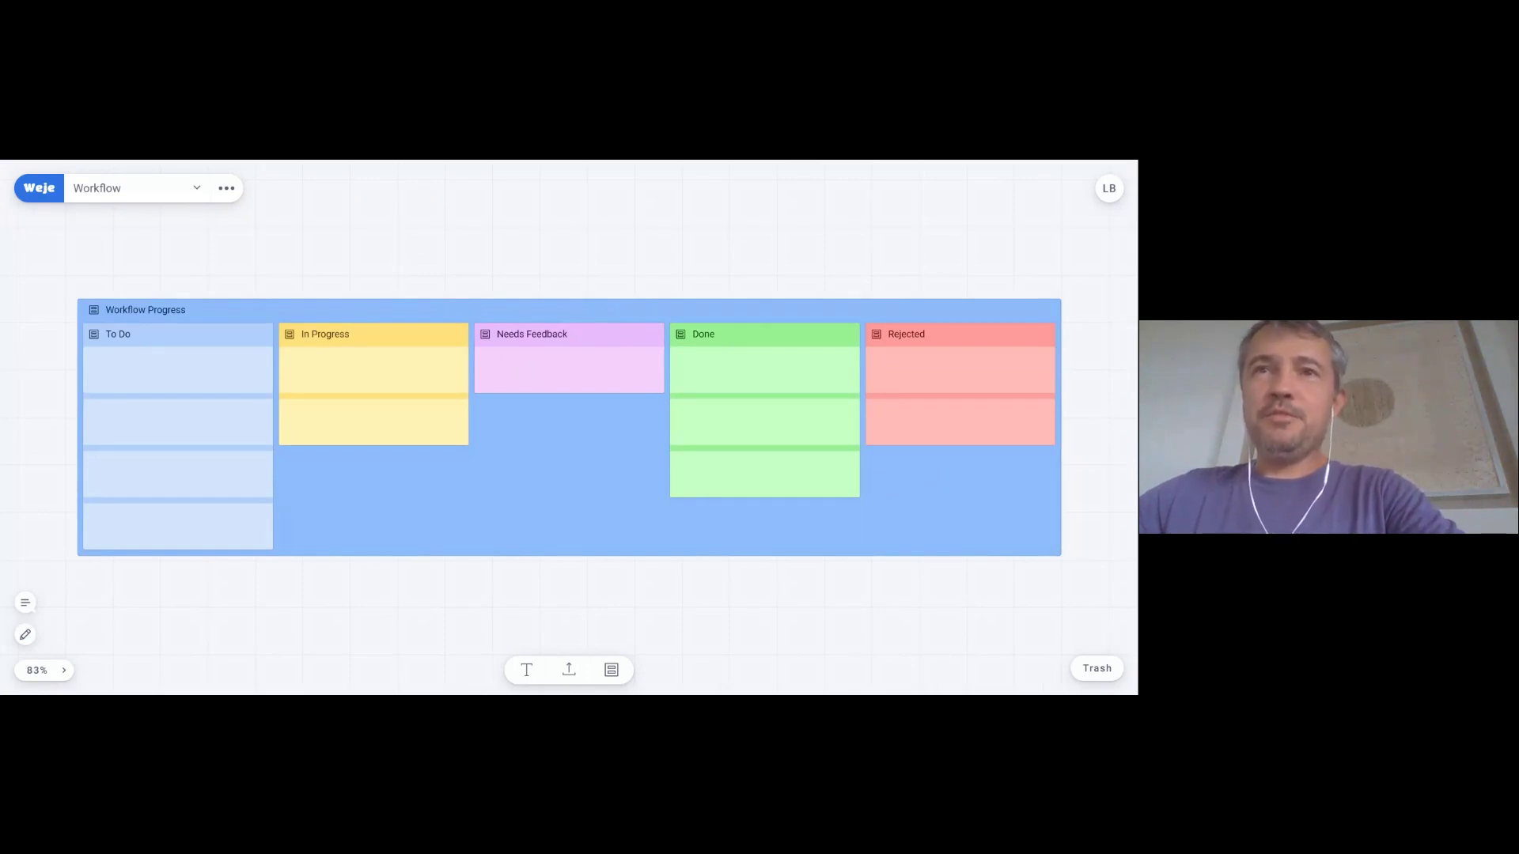
- Enter 'dfddfgdf' as the text of the first To Do card
{"action": "left_click", "coordinate": [192, 372]}
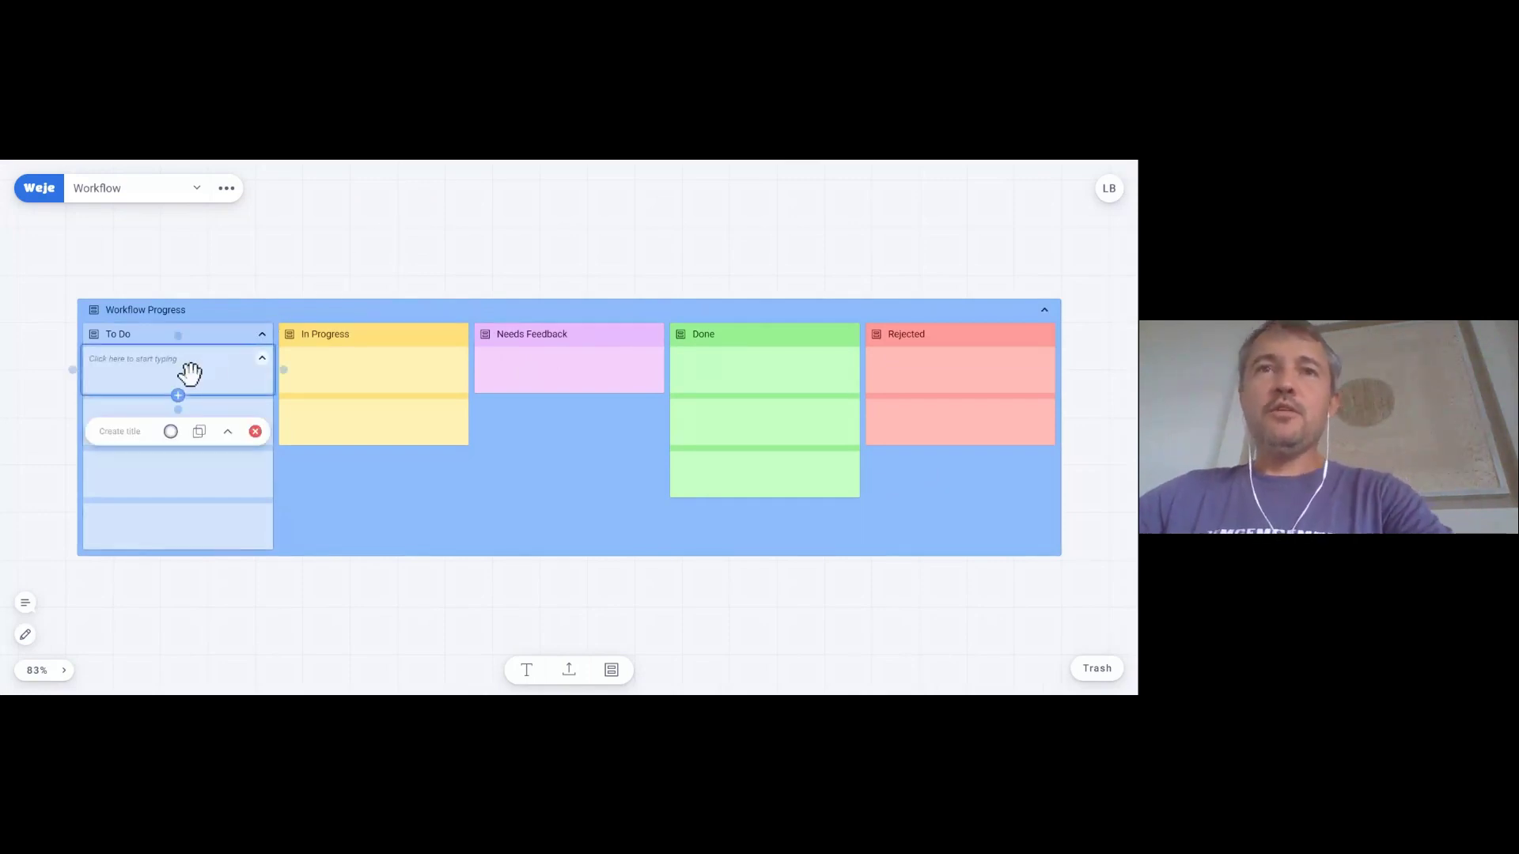
{"action": "left_click", "coordinate": [158, 368]}
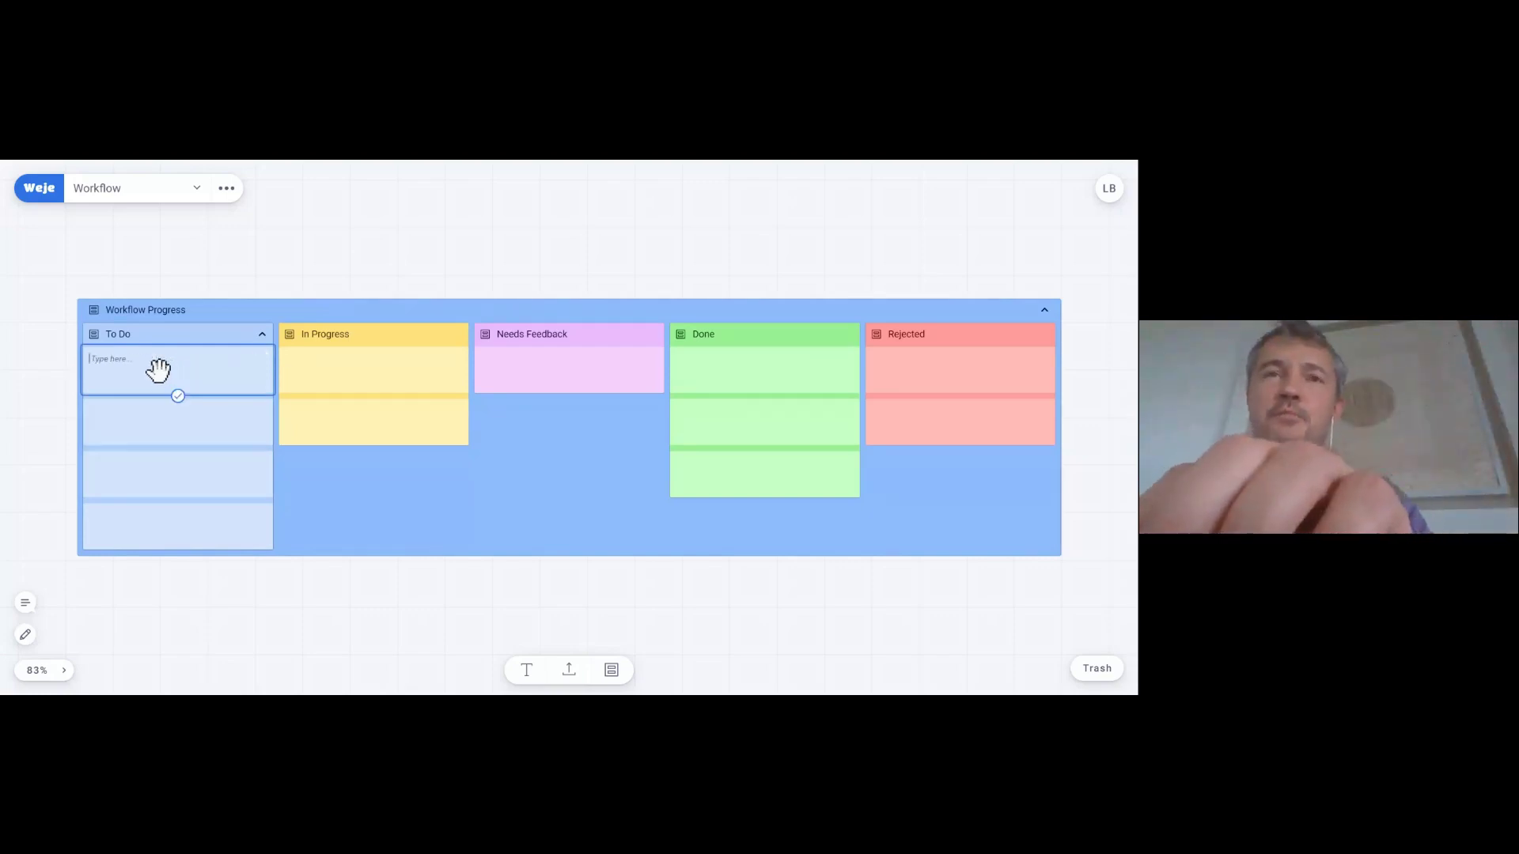
{"action": "type", "text": "dfddfgdf"}
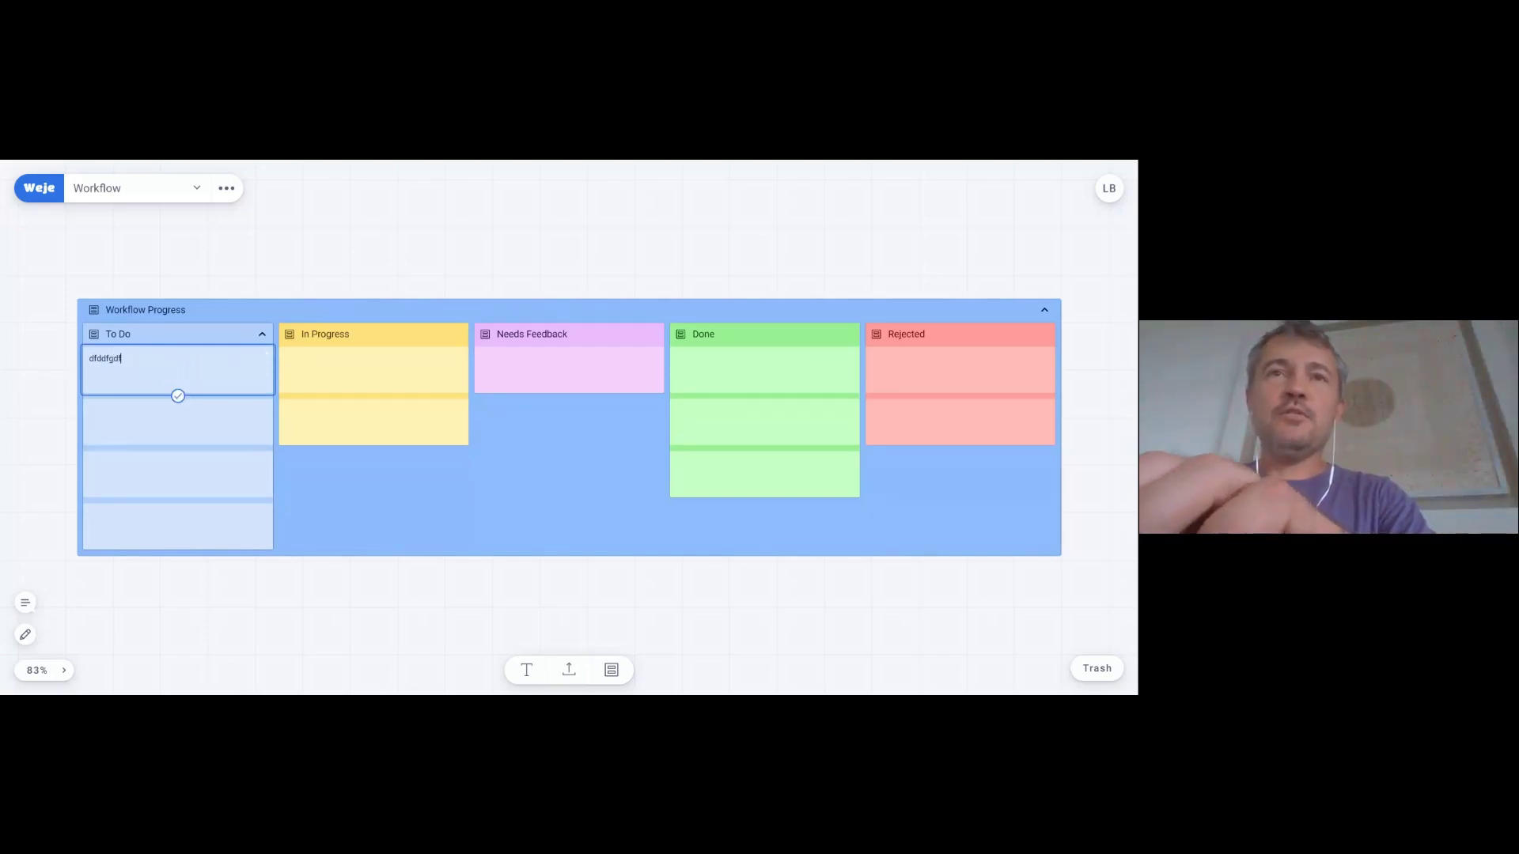
{"action": "left_click", "coordinate": [178, 395]}
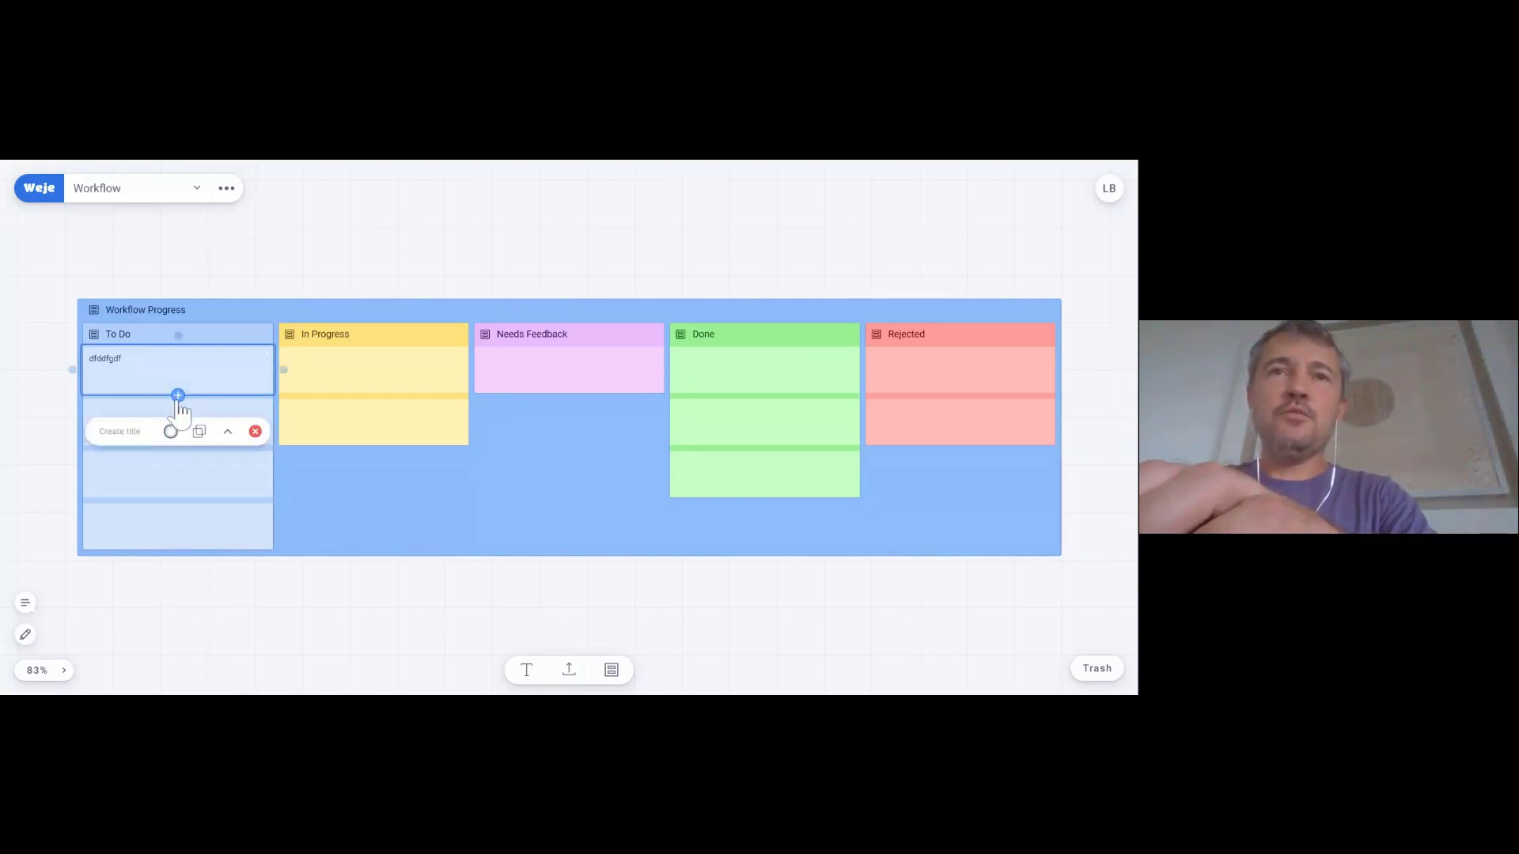
- Fill the third To Do card with 'dfgdfgdfgdfg' and move it into Needs Feedback
{"action": "left_click", "coordinate": [126, 473]}
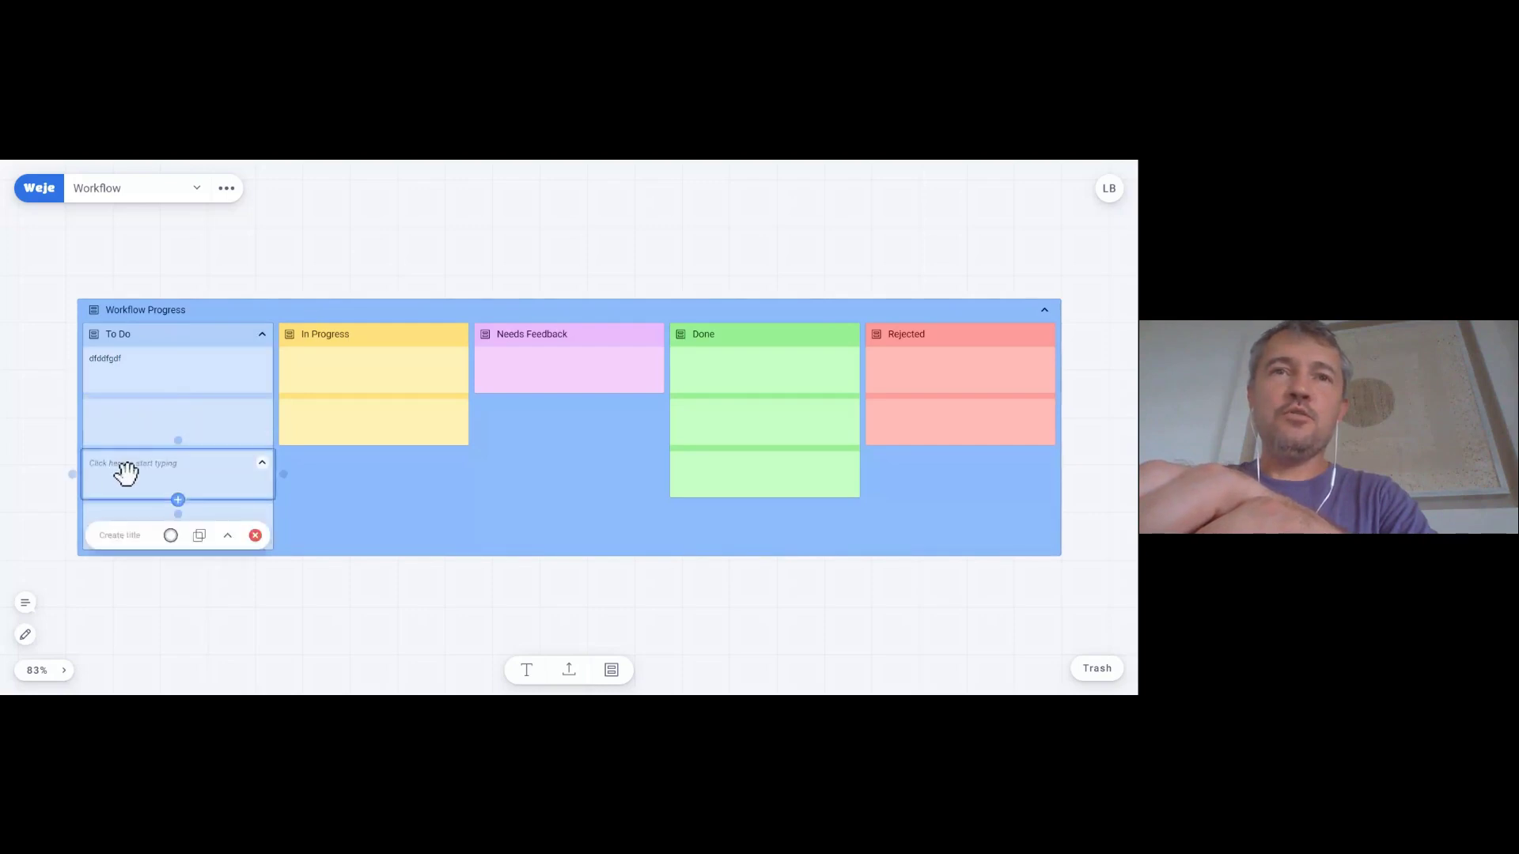
{"action": "left_click", "coordinate": [181, 479]}
{"action": "type", "text": "dfgdfg"}
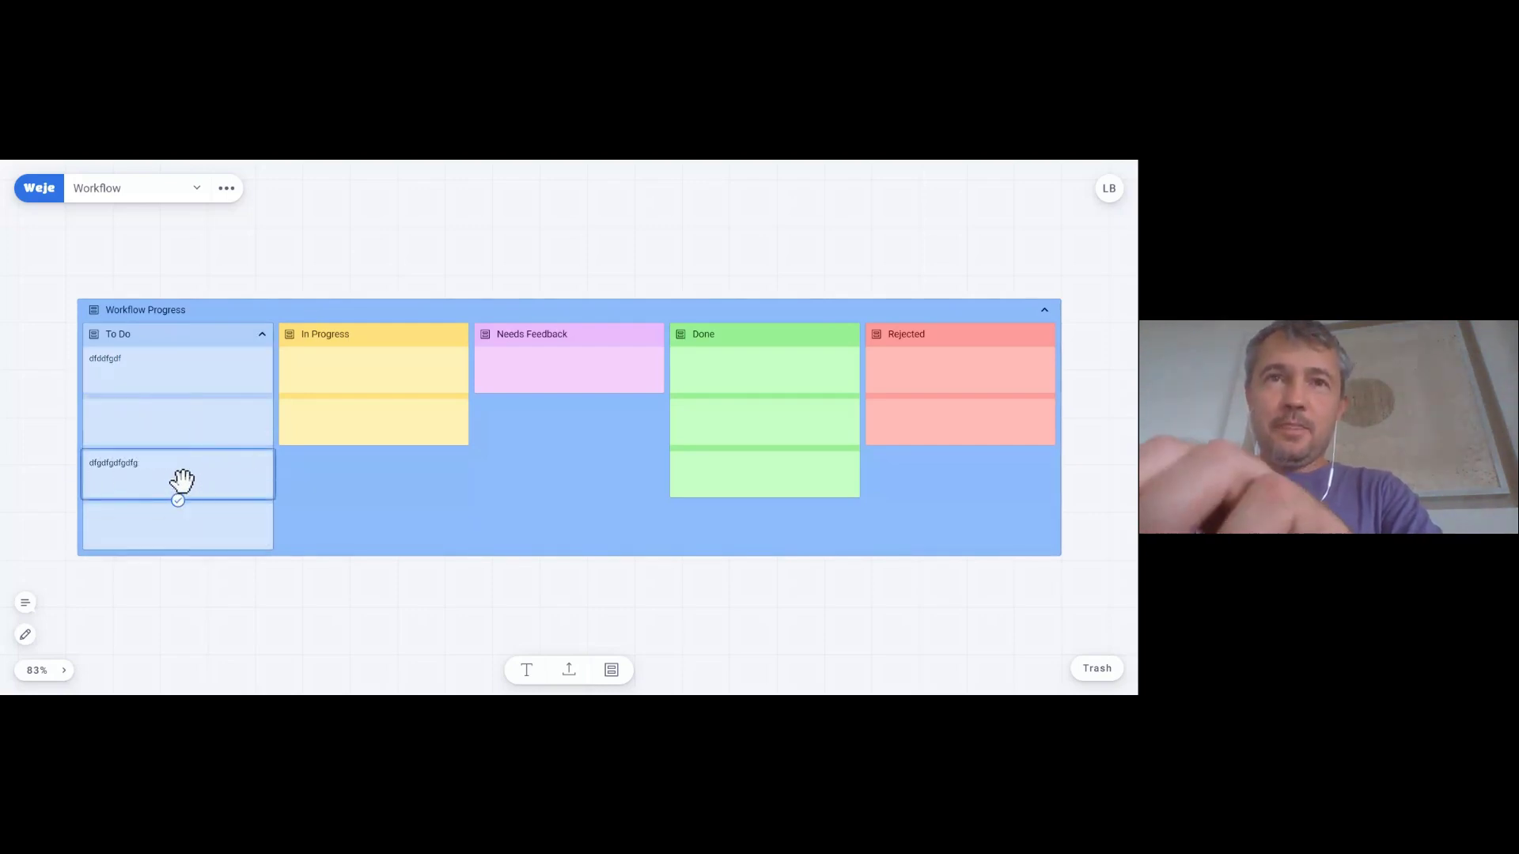
{"action": "type", "text": "dfgdfg"}
{"action": "left_click", "coordinate": [177, 500]}
{"action": "left_click", "coordinate": [24, 495]}
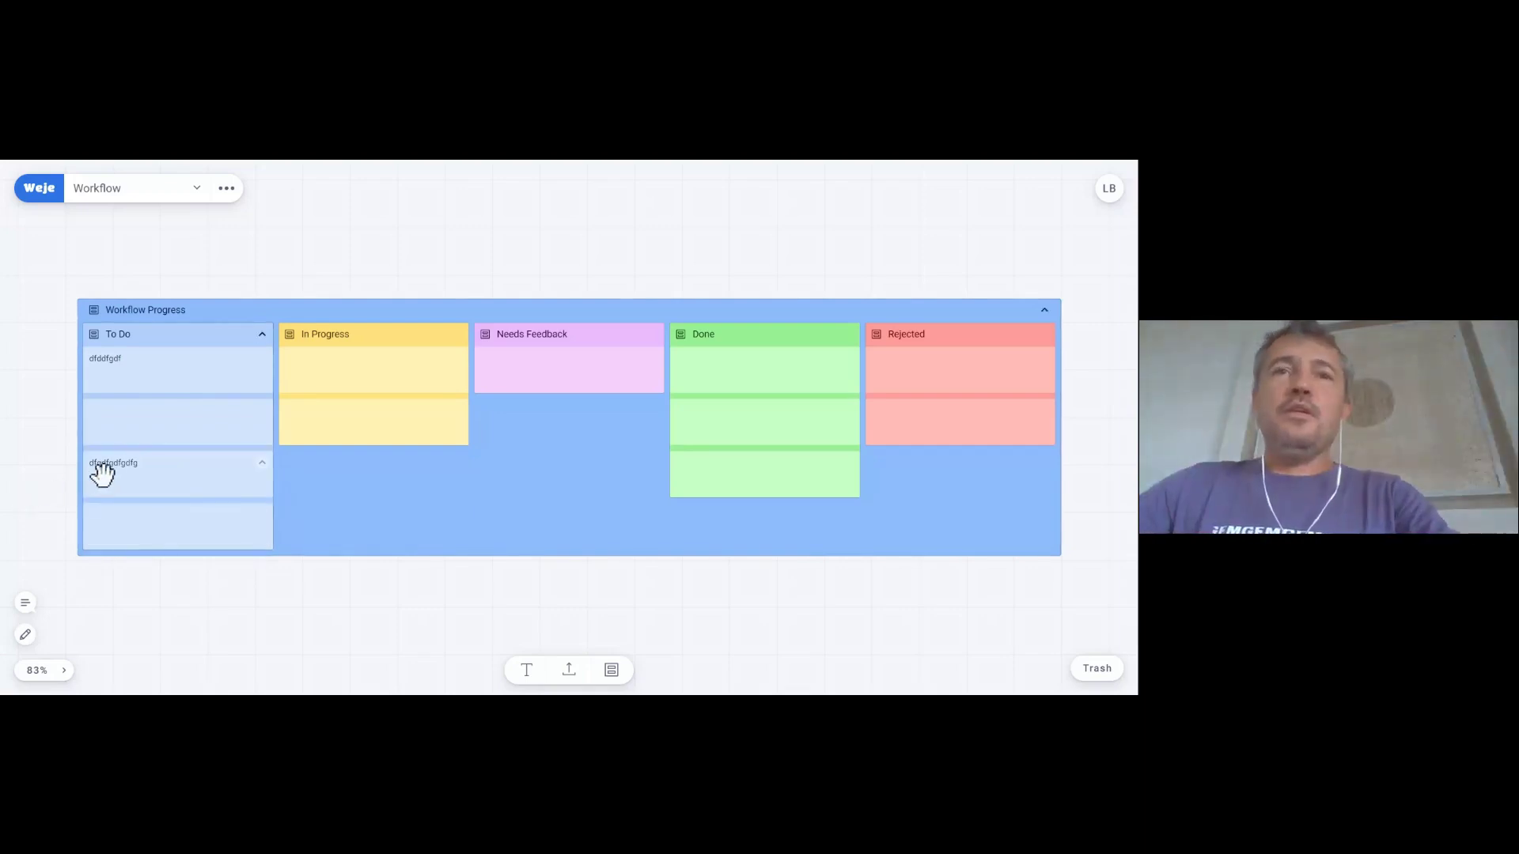
{"action": "left_click_drag", "start_coordinate": [125, 460], "coordinate": [560, 385]}
- Add a Done card reading 'sdfkj hsdkfjsdfsd', move it to Needs Feedback, and return to the dashboard
{"action": "left_click", "coordinate": [713, 415]}
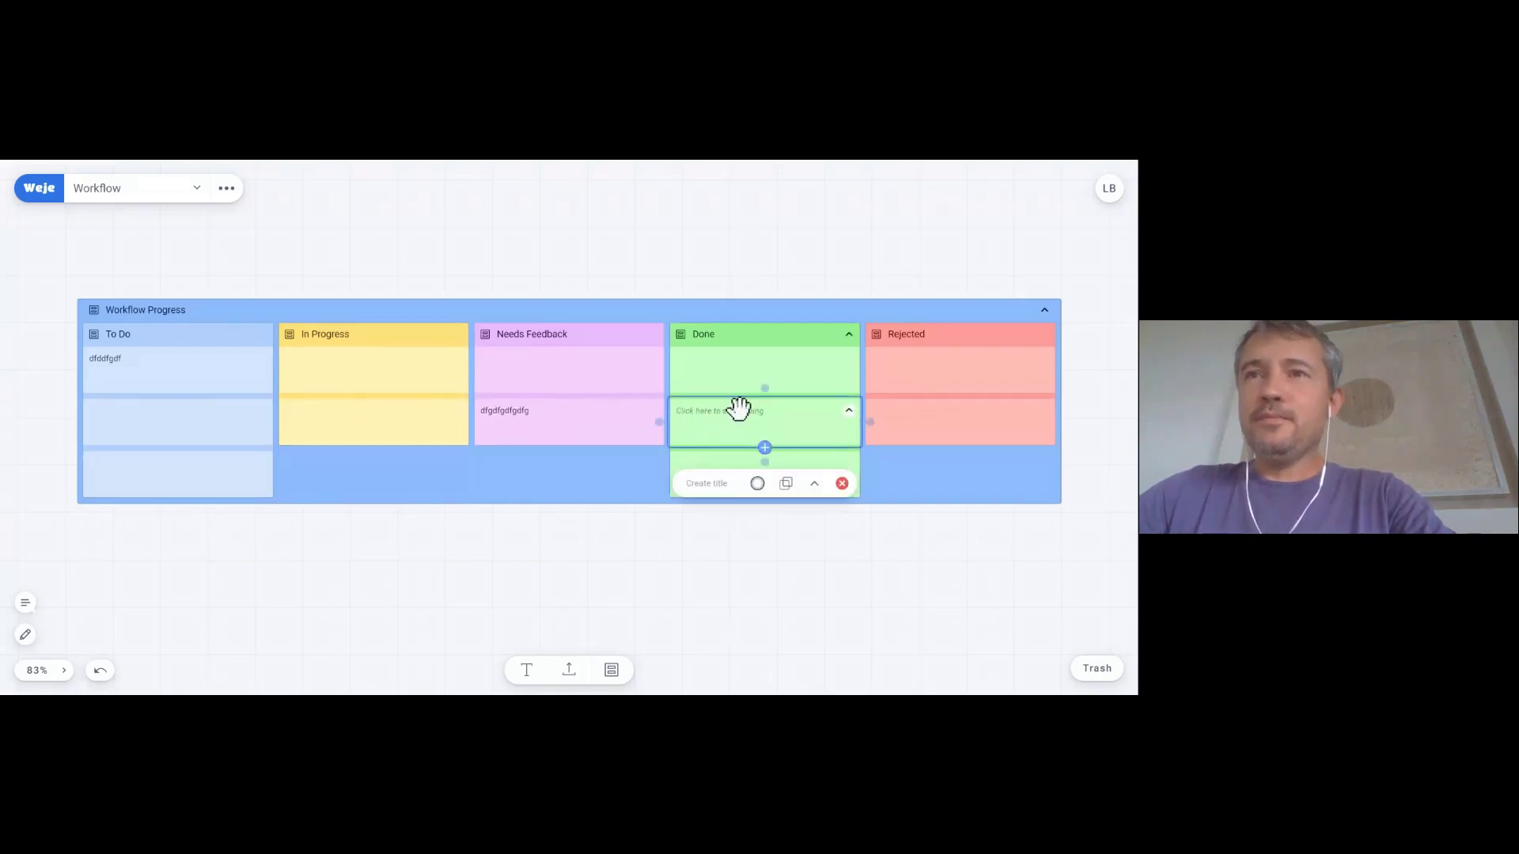
{"action": "type", "text": "sdfkj hsdkfjsdfsd"}
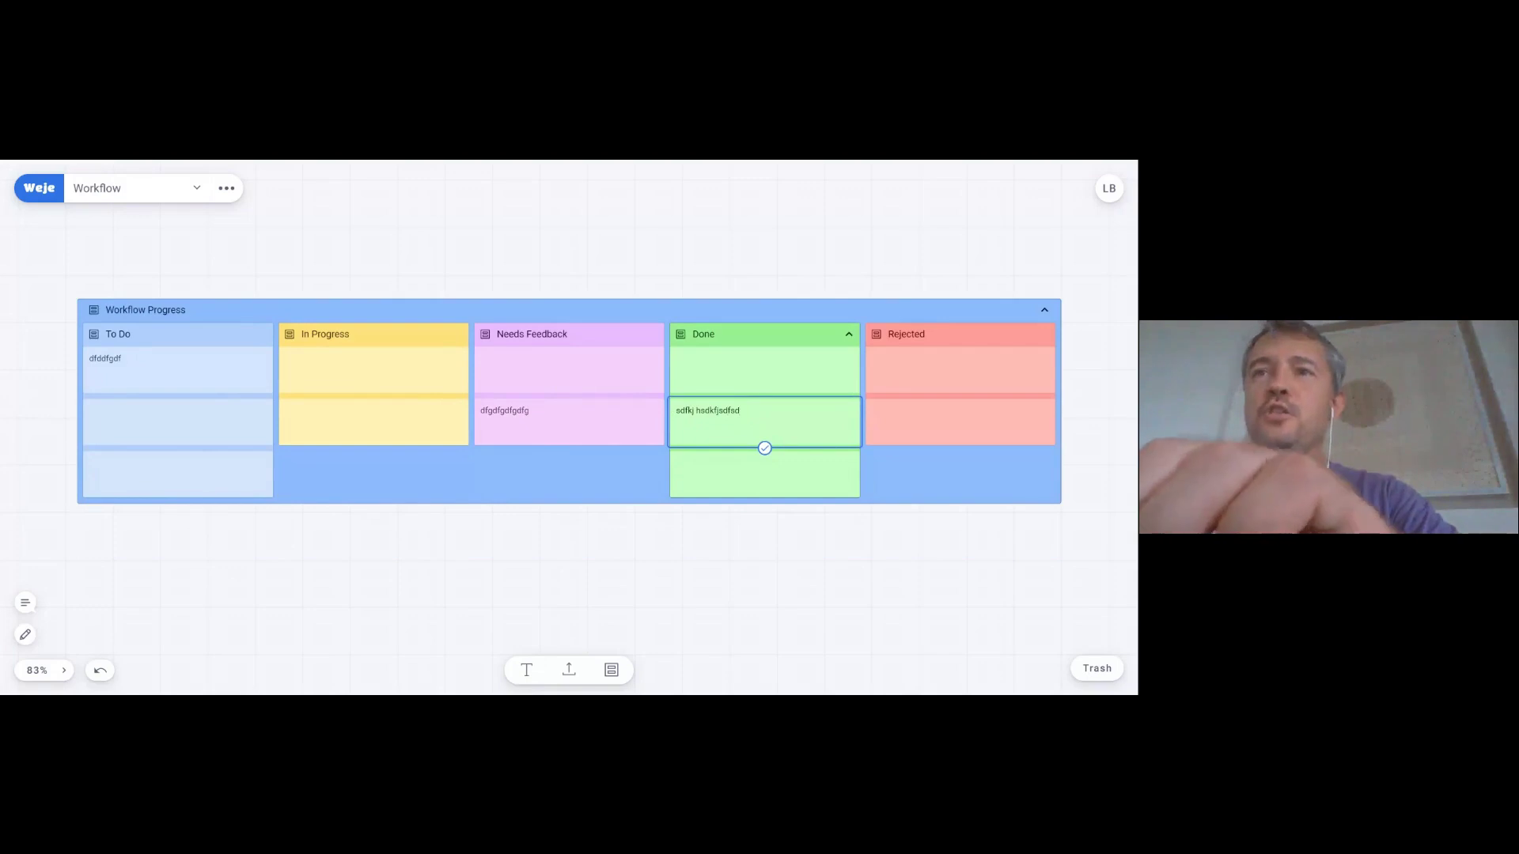
{"action": "left_click", "coordinate": [765, 449]}
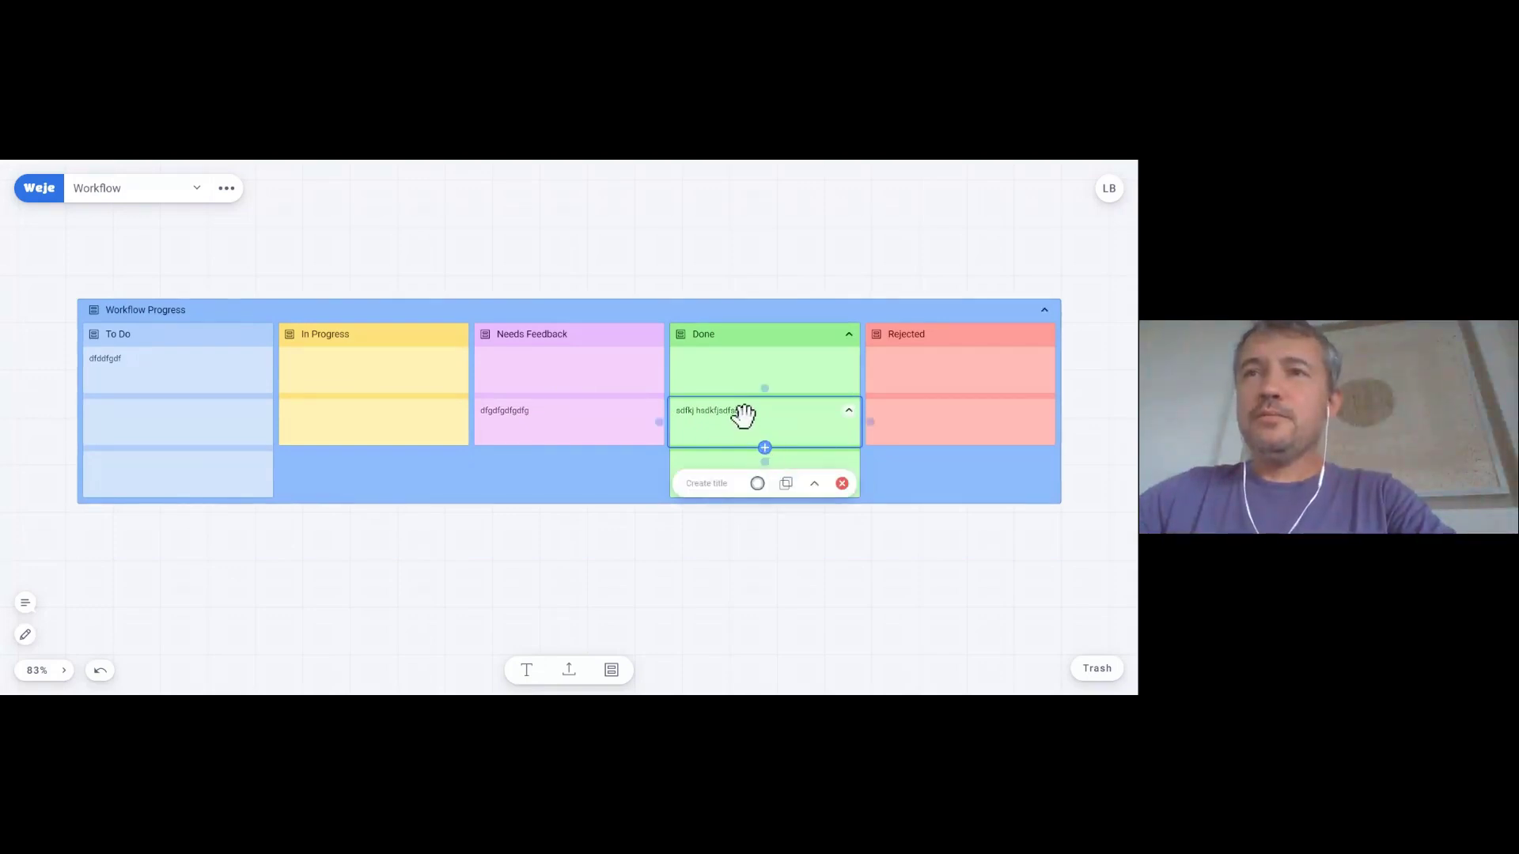
{"action": "key", "text": "Delete"}
{"action": "left_click_drag", "start_coordinate": [728, 415], "coordinate": [577, 393]}
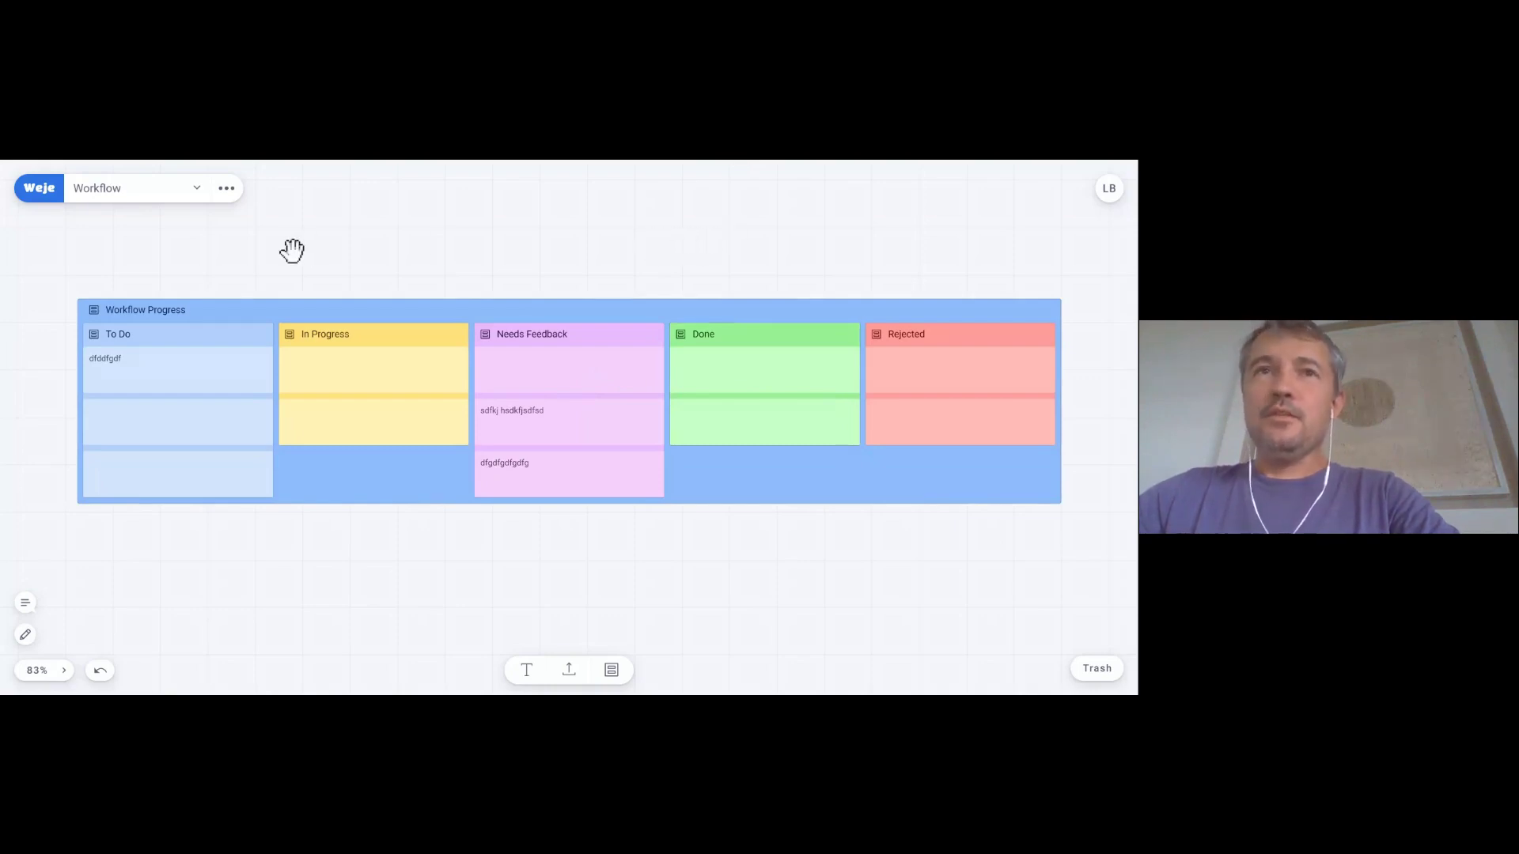
{"action": "left_click", "coordinate": [41, 190]}
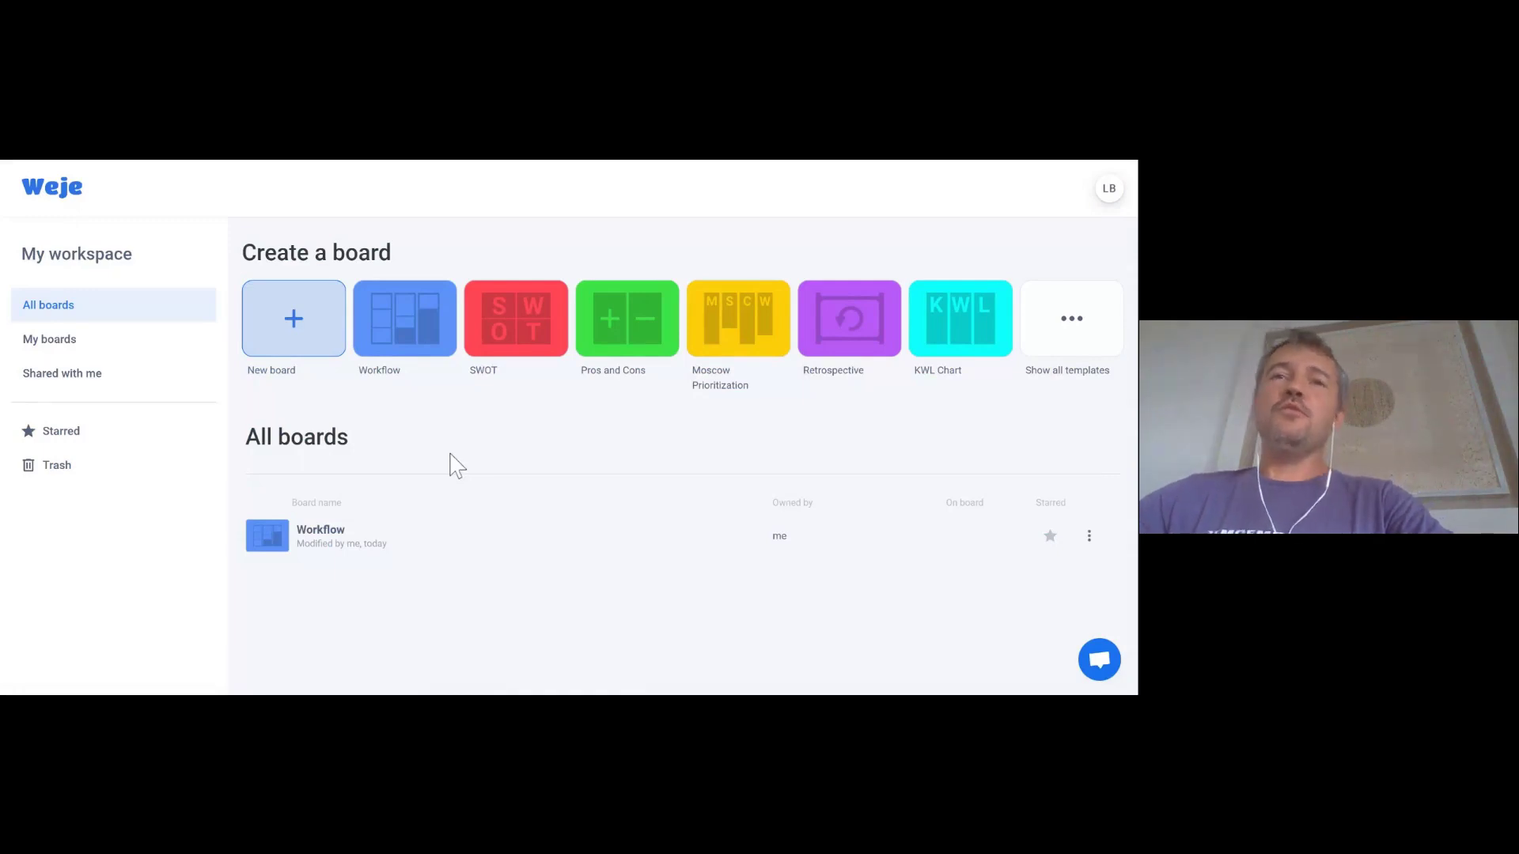
- Create a blank board named 'my new board' and open it from All boards
{"action": "left_click", "coordinate": [292, 336]}
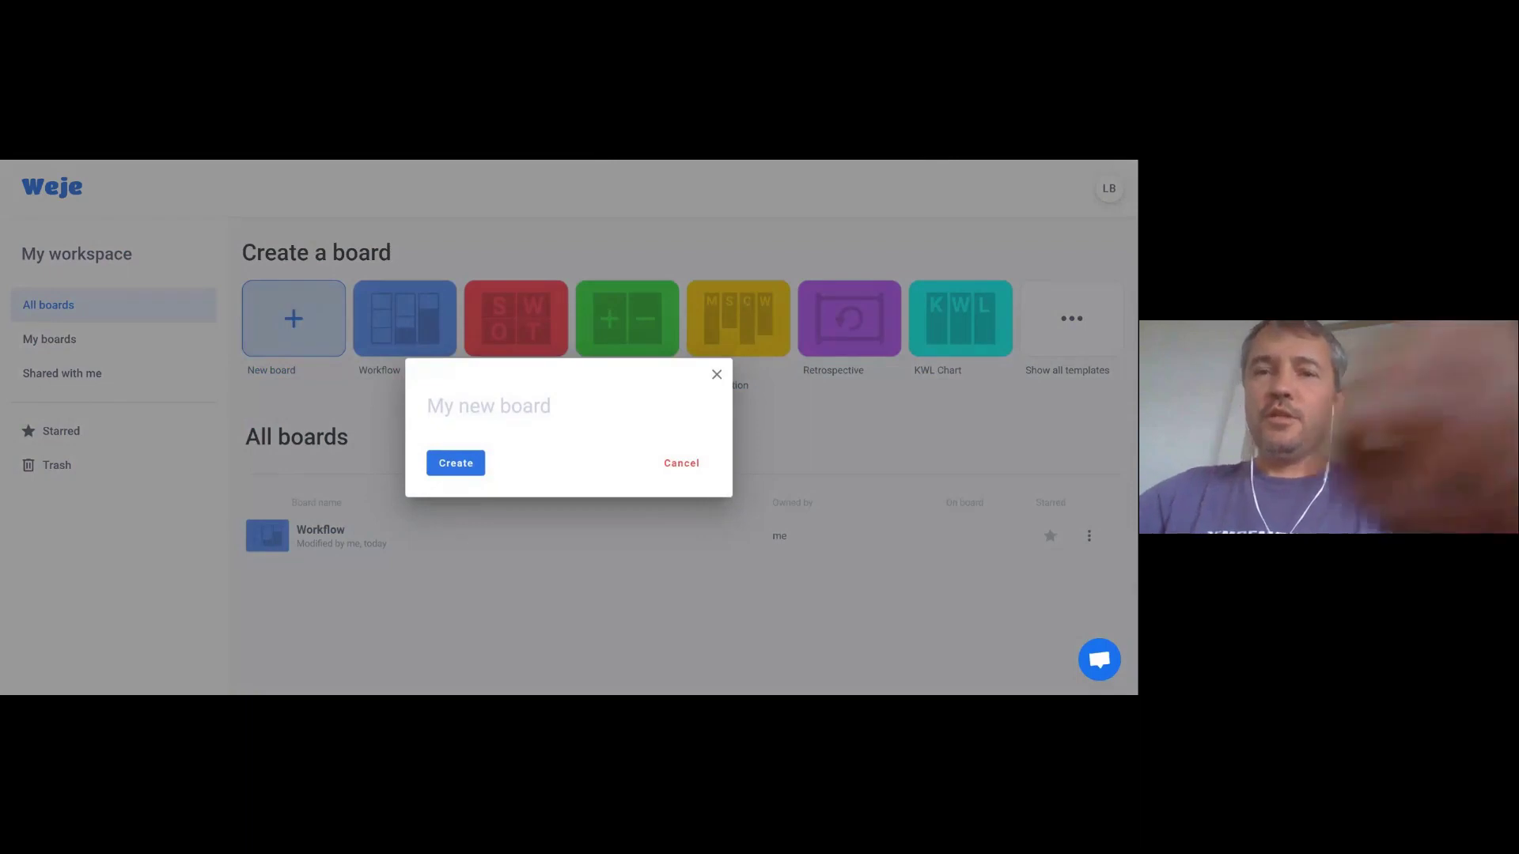
{"action": "type", "text": "my new board"}
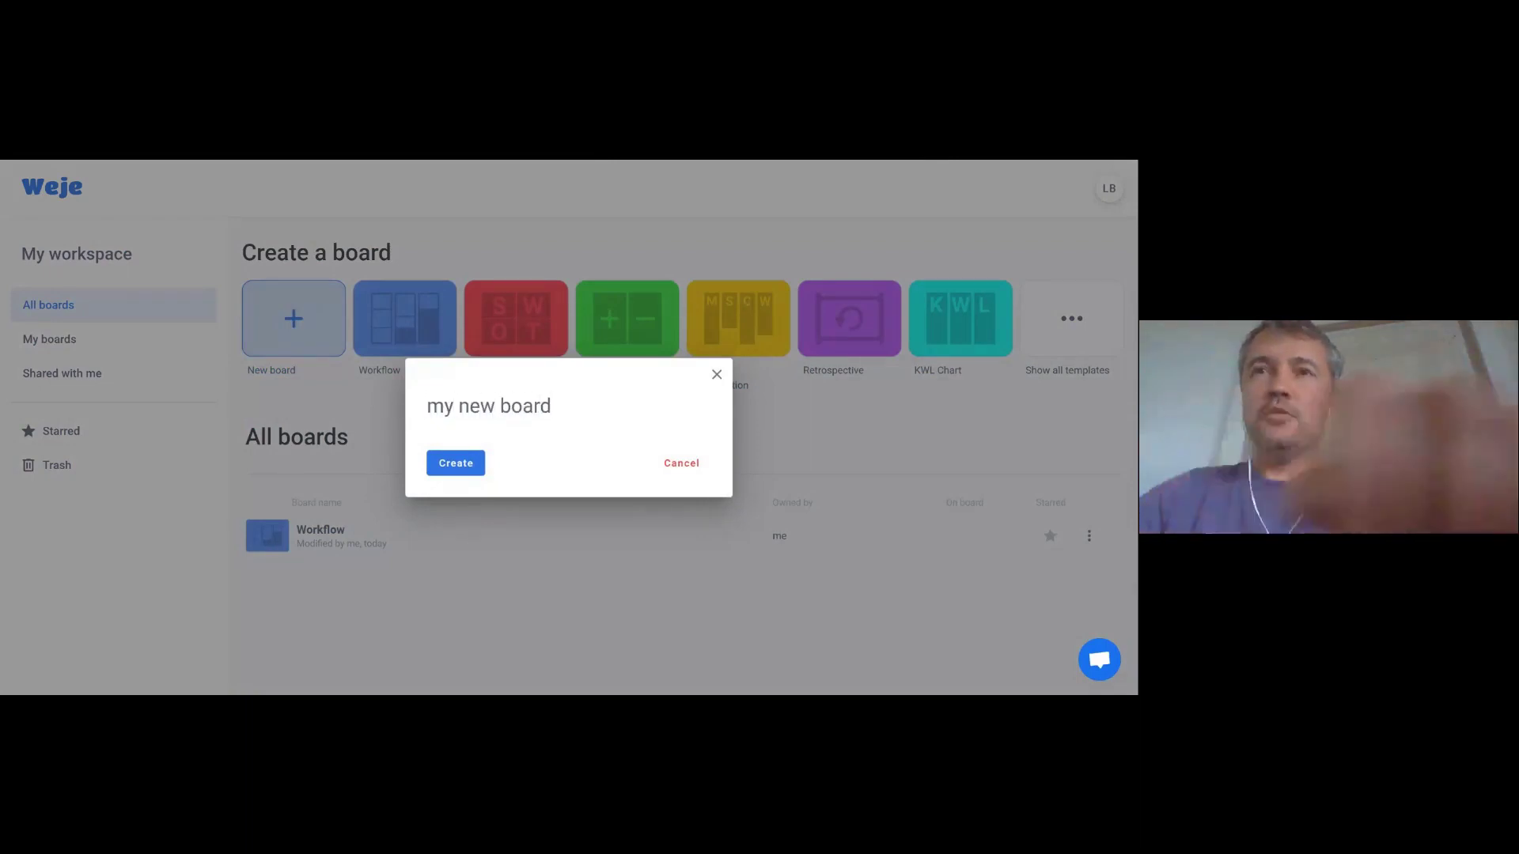
{"action": "key", "text": "Return"}
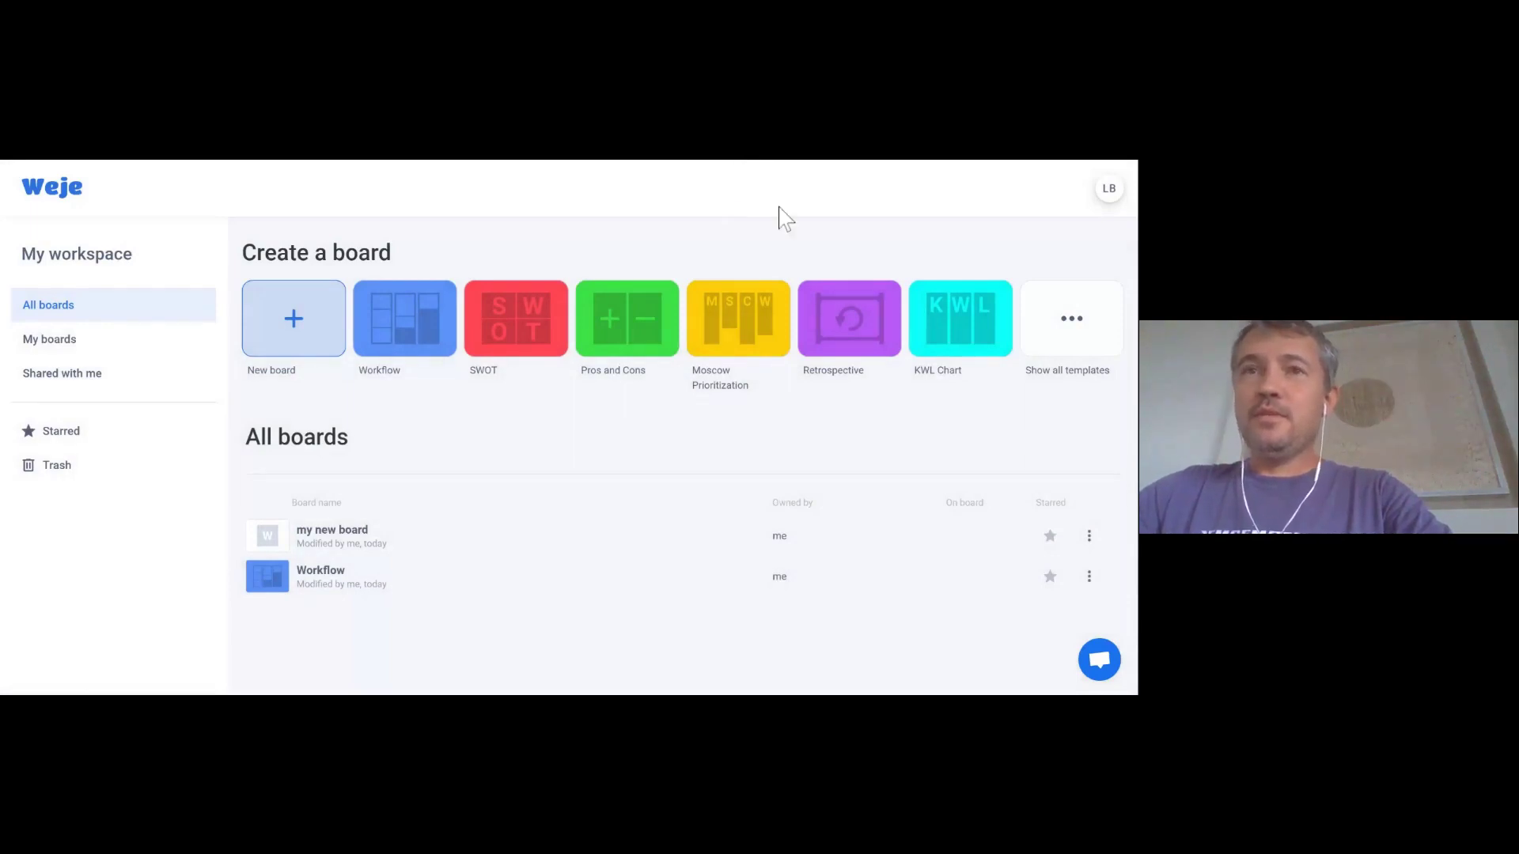
{"action": "left_click", "coordinate": [346, 541]}
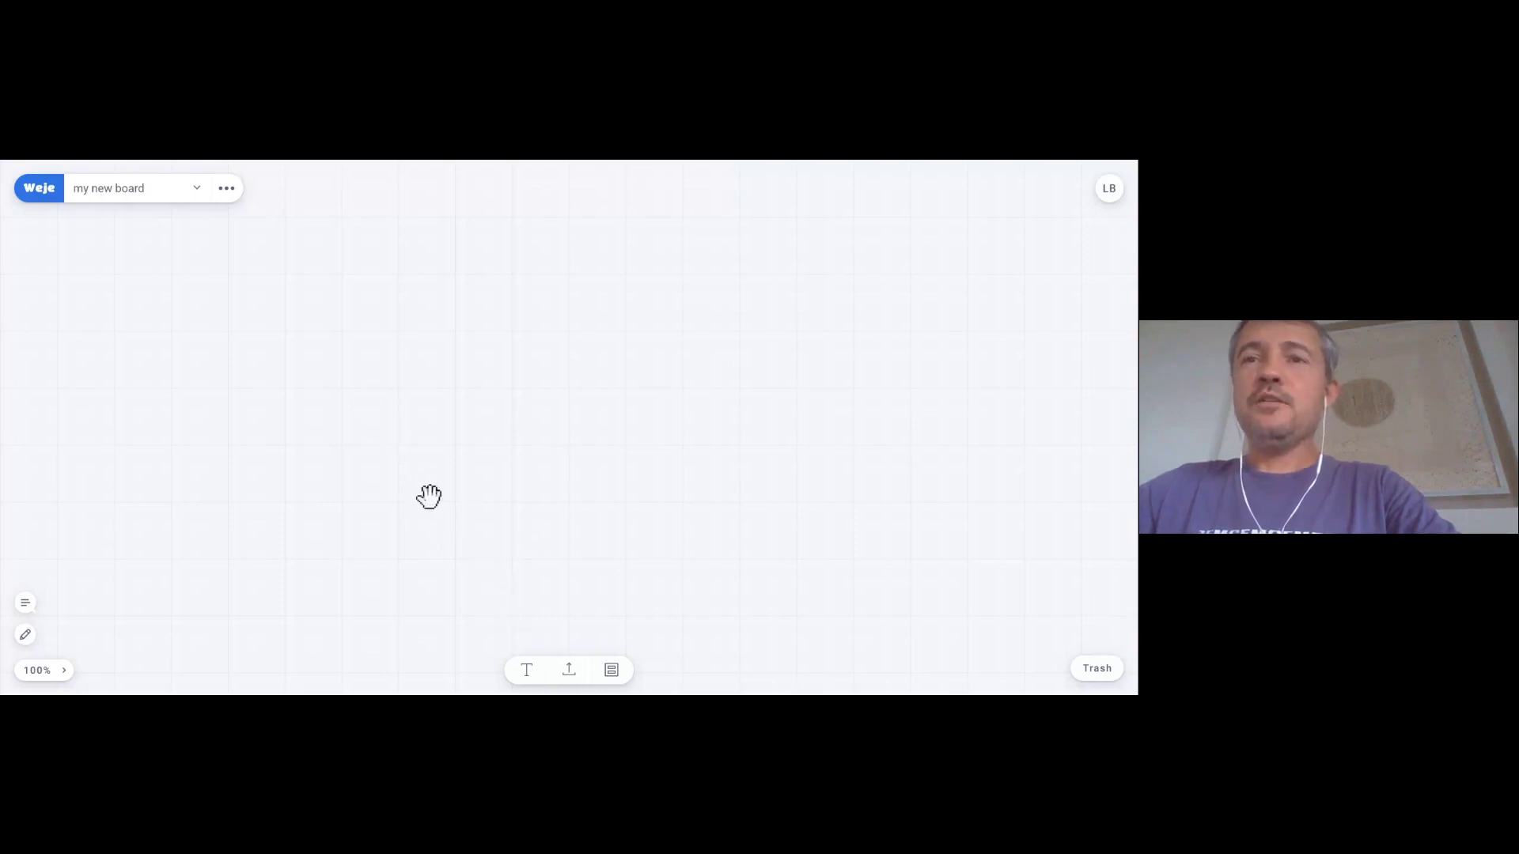
- Add two empty cards to the canvas, then select the upper card
{"action": "double_click", "coordinate": [302, 306]}
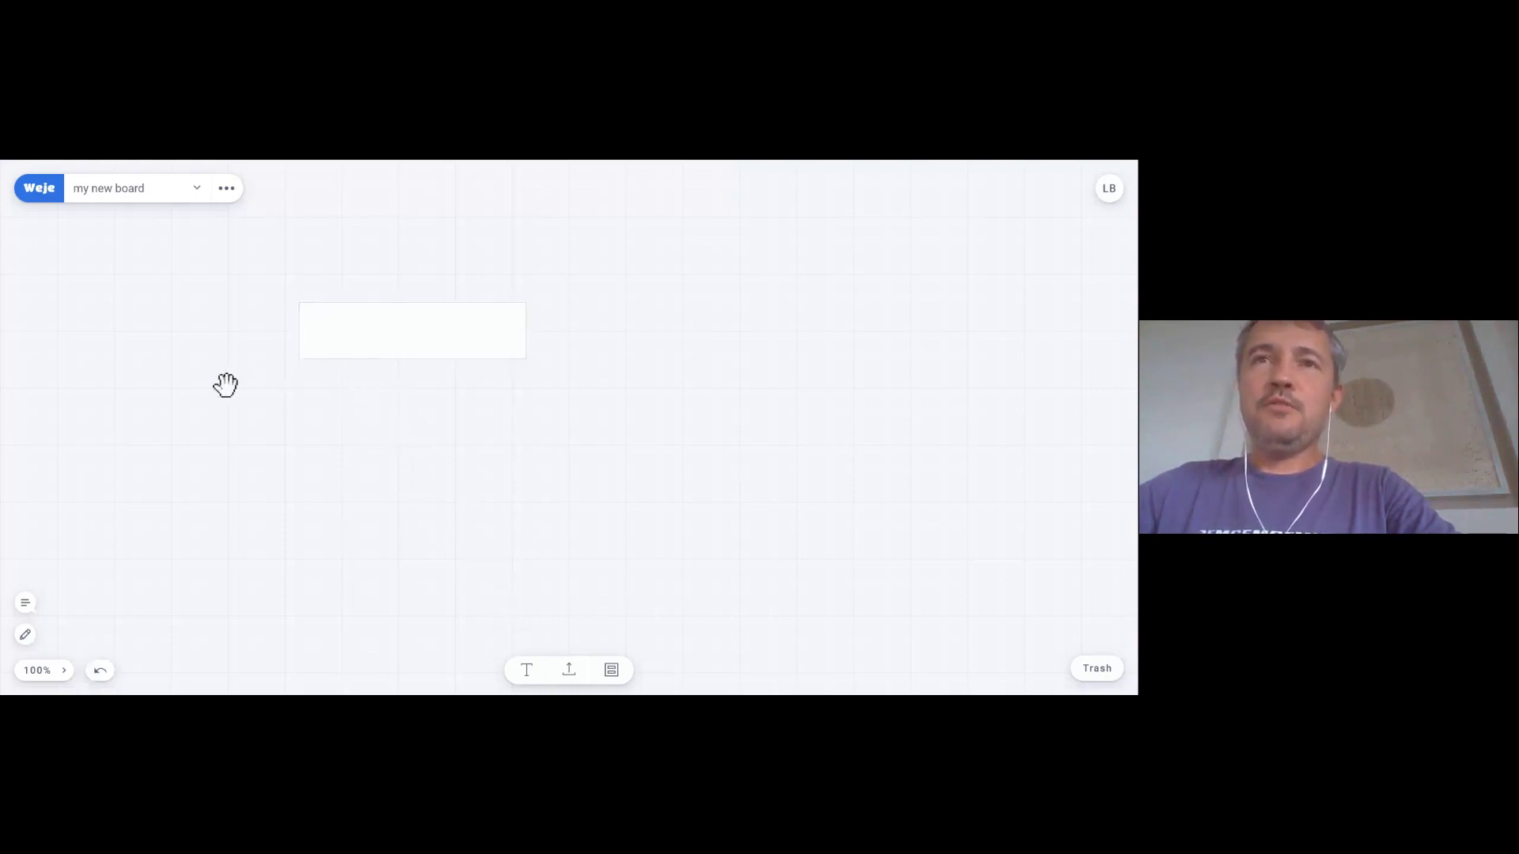
{"action": "left_click", "coordinate": [527, 671]}
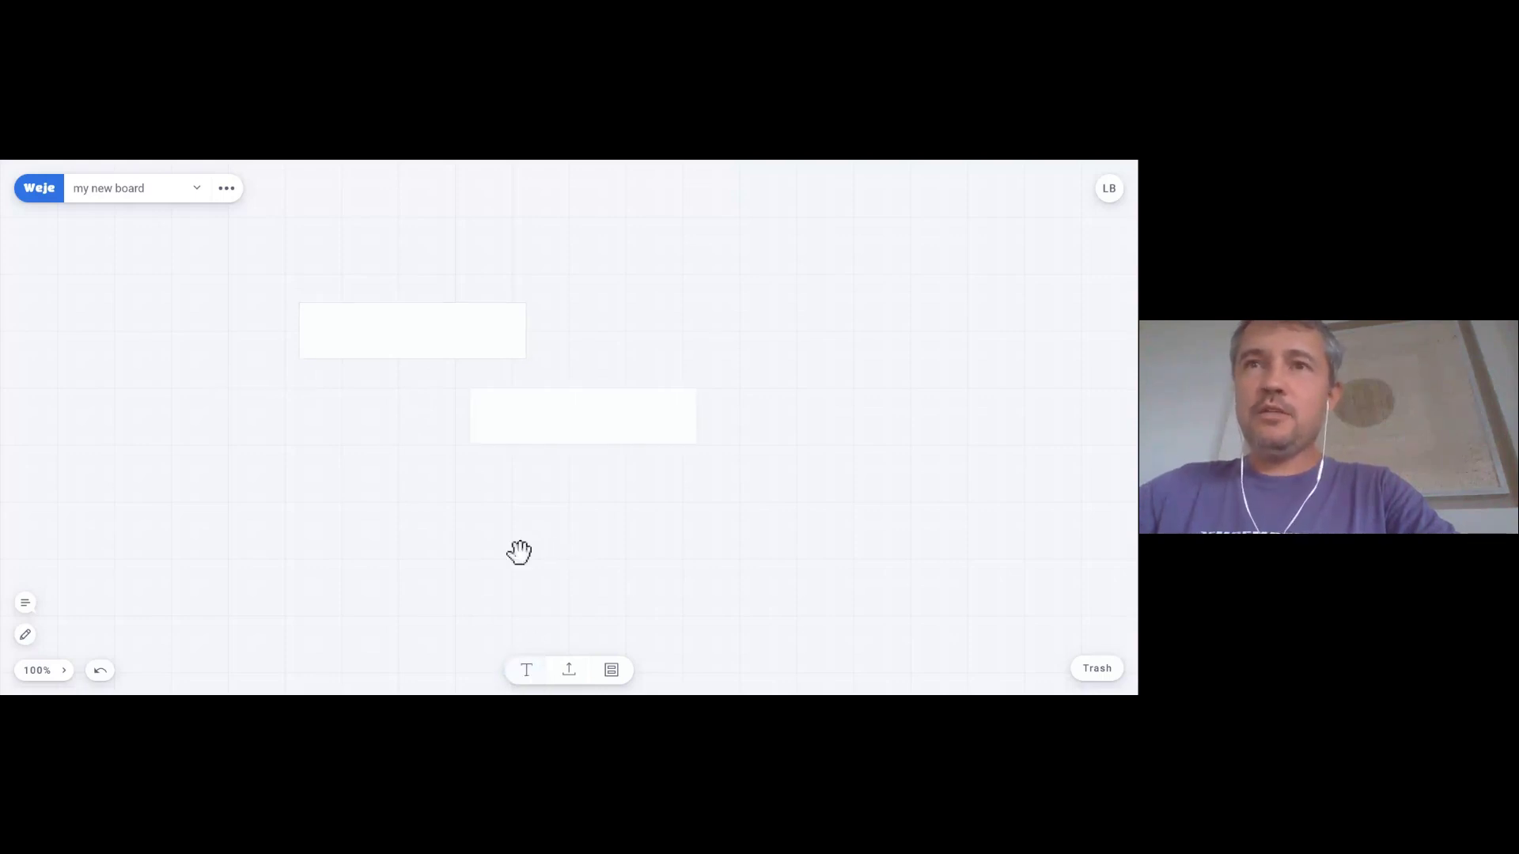
{"action": "left_click", "coordinate": [540, 425]}
{"action": "left_click", "coordinate": [383, 427]}
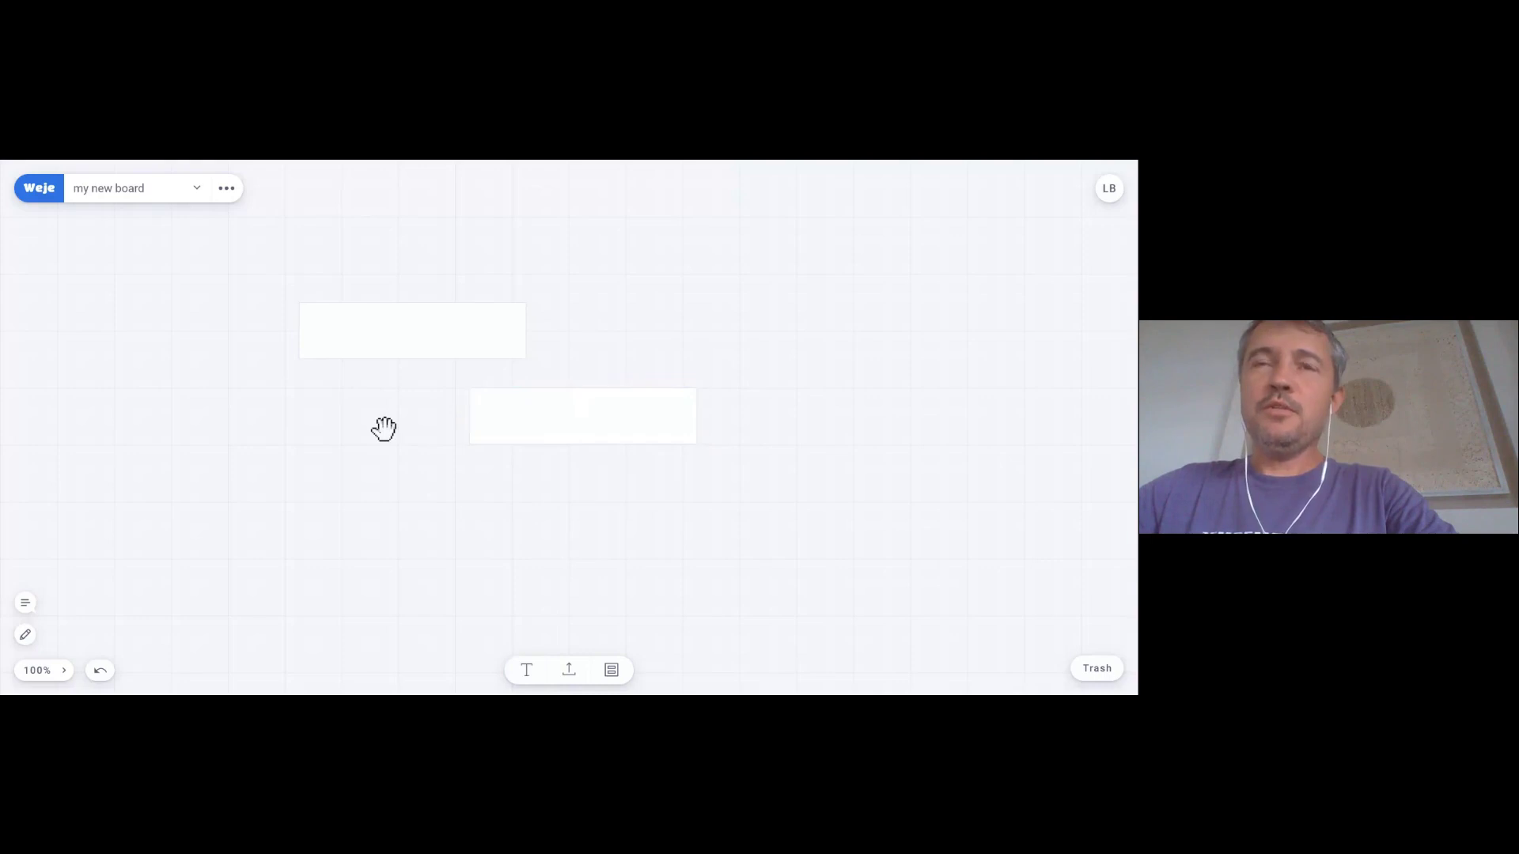
{"action": "left_click", "coordinate": [424, 340]}
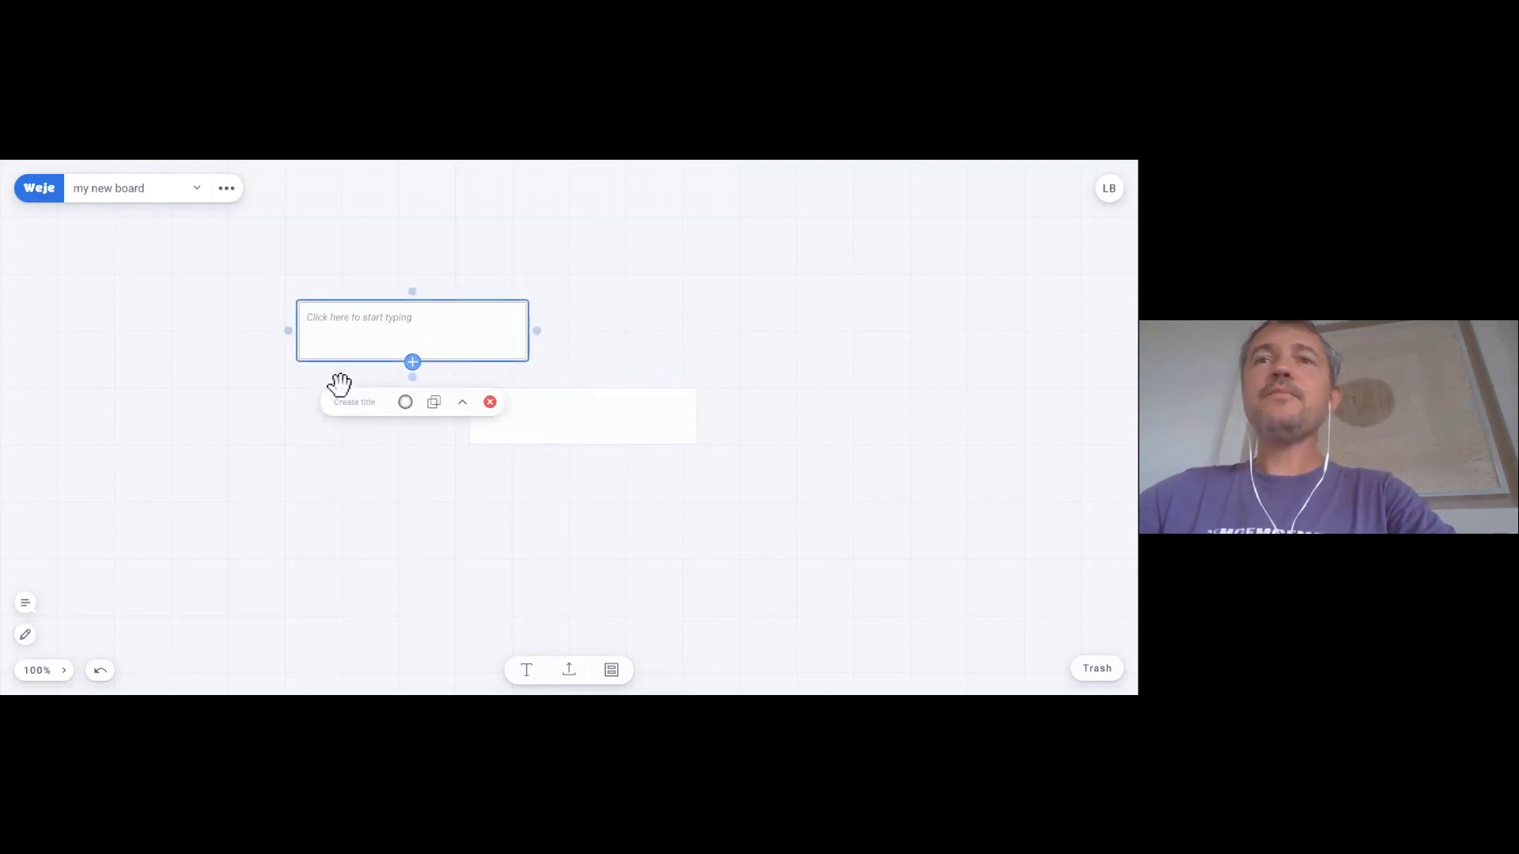
{"action": "left_click", "coordinate": [260, 422]}
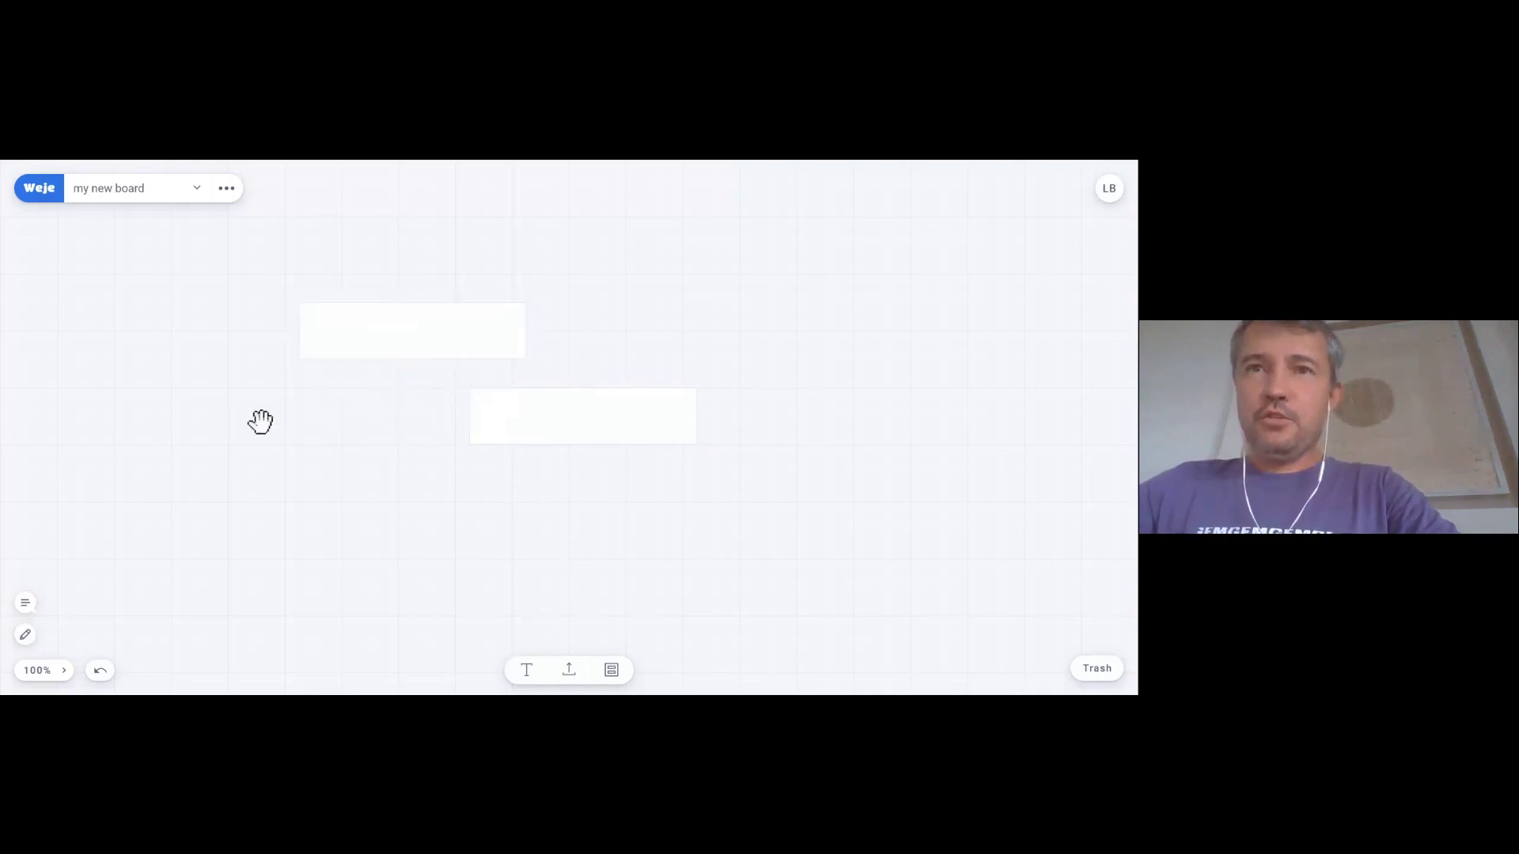
{"action": "left_click", "coordinate": [350, 332]}
{"action": "left_click", "coordinate": [240, 397]}
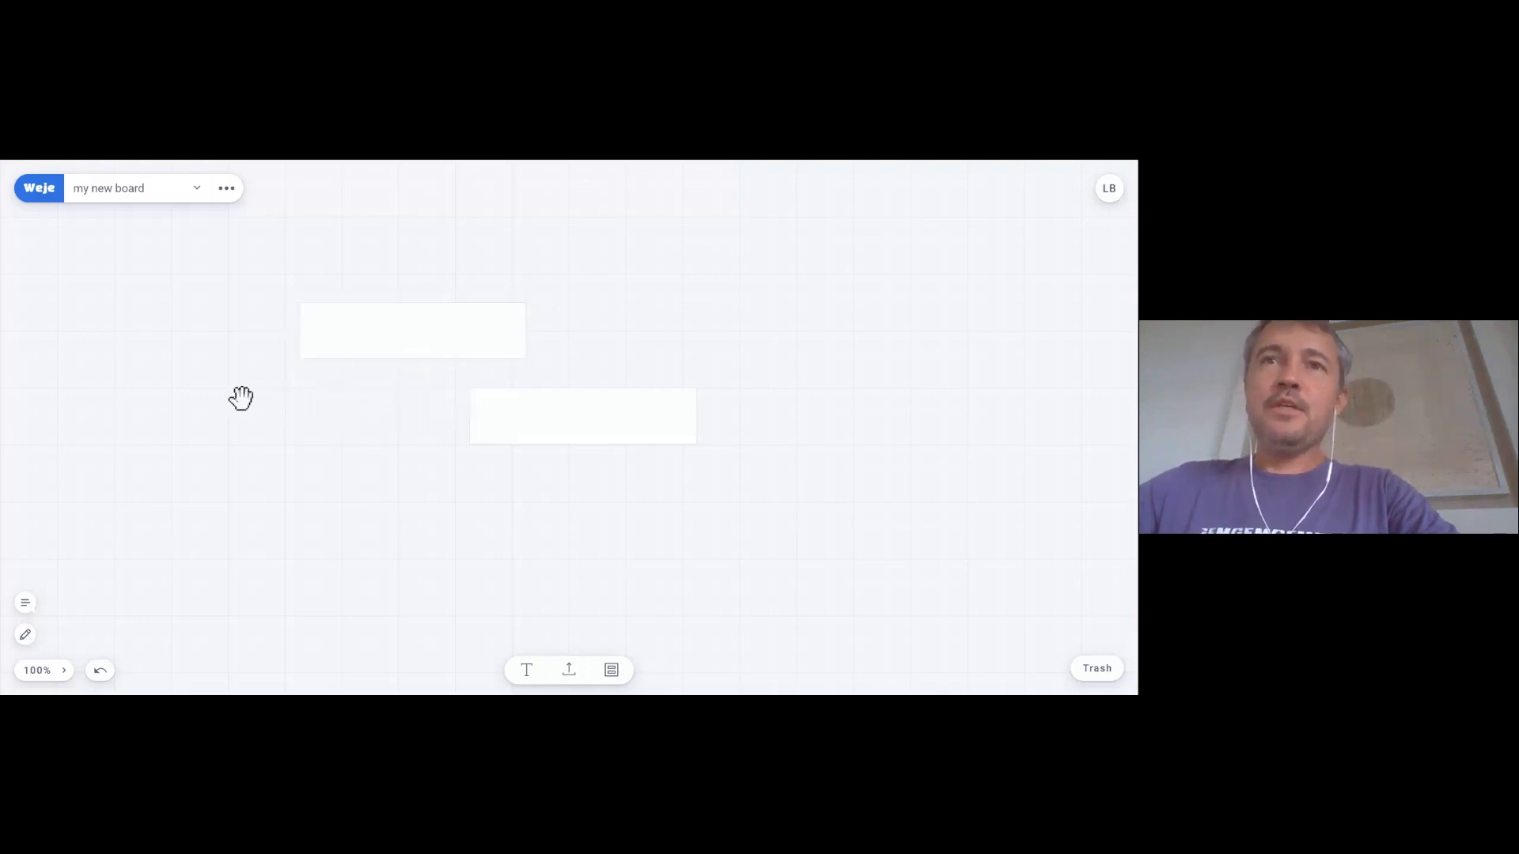
{"action": "left_click", "coordinate": [357, 338]}
- Title the upper card 'Name 1' and make it yellow
{"action": "type", "text": "N"}
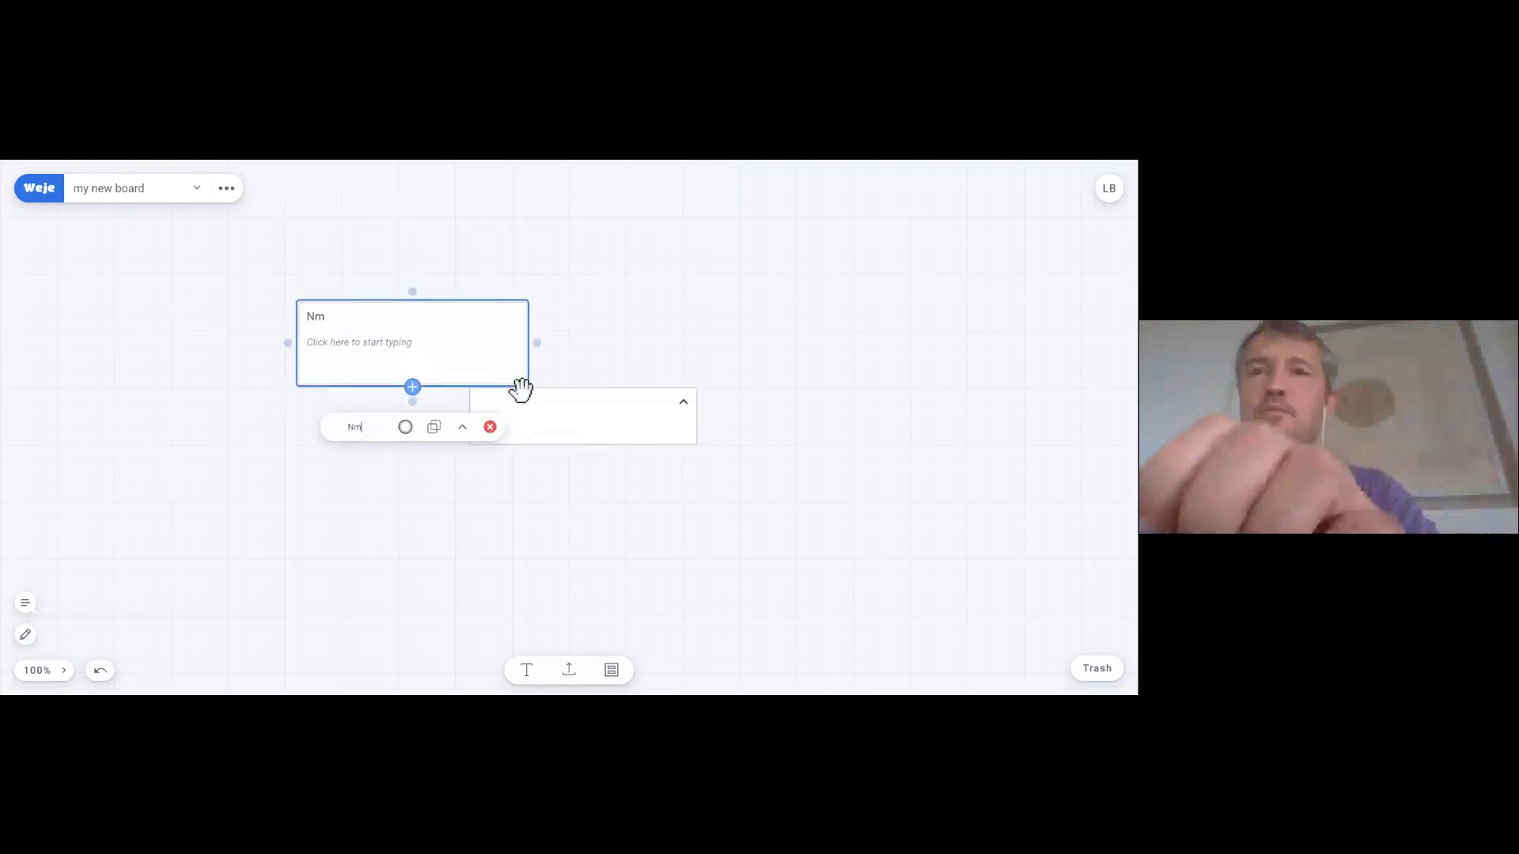
{"action": "type", "text": "ame 1"}
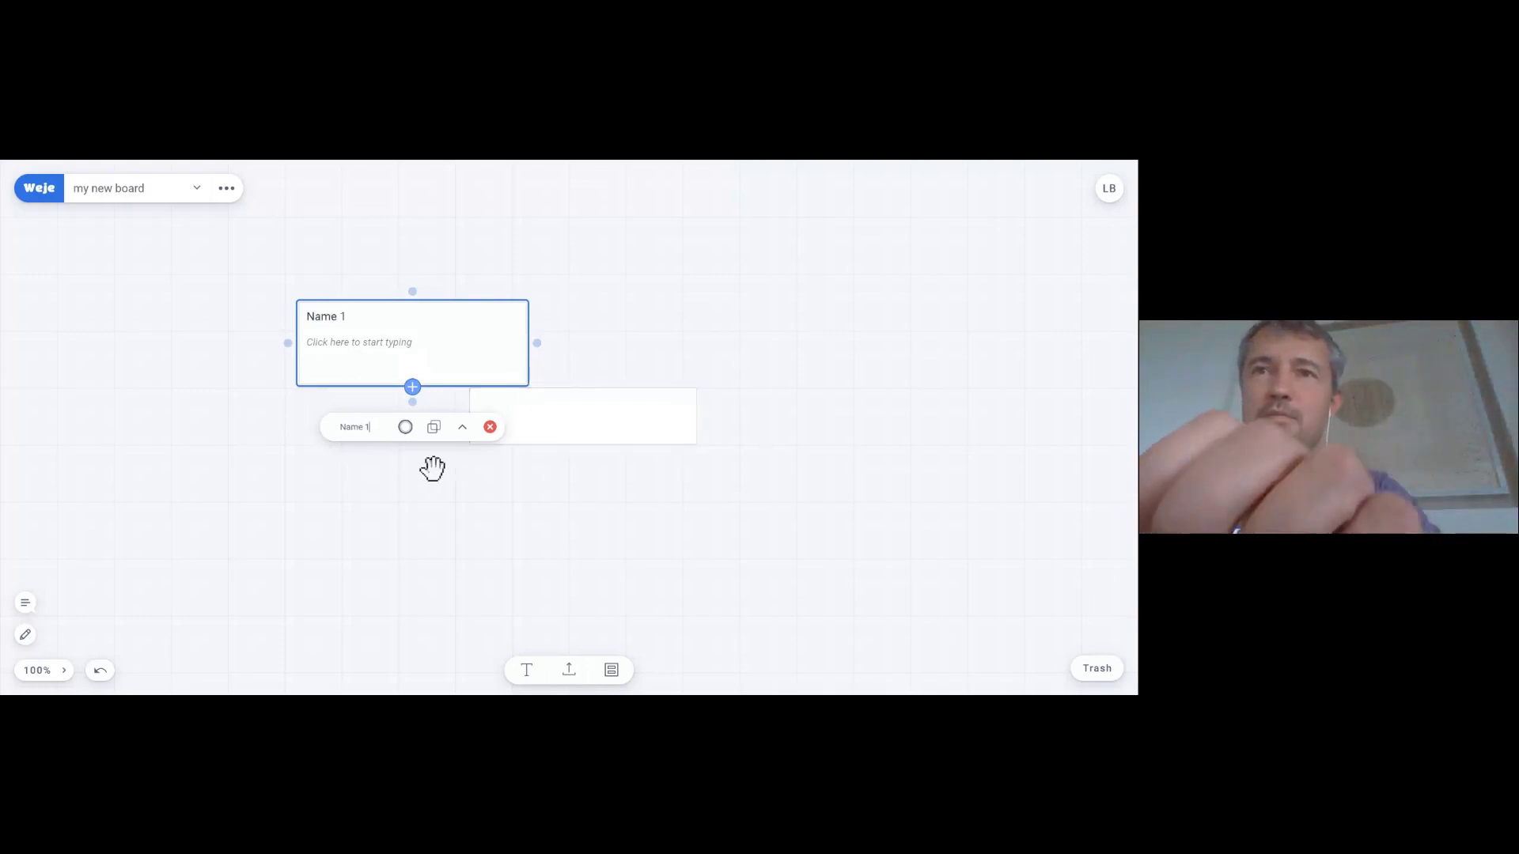
{"action": "left_click", "coordinate": [601, 465]}
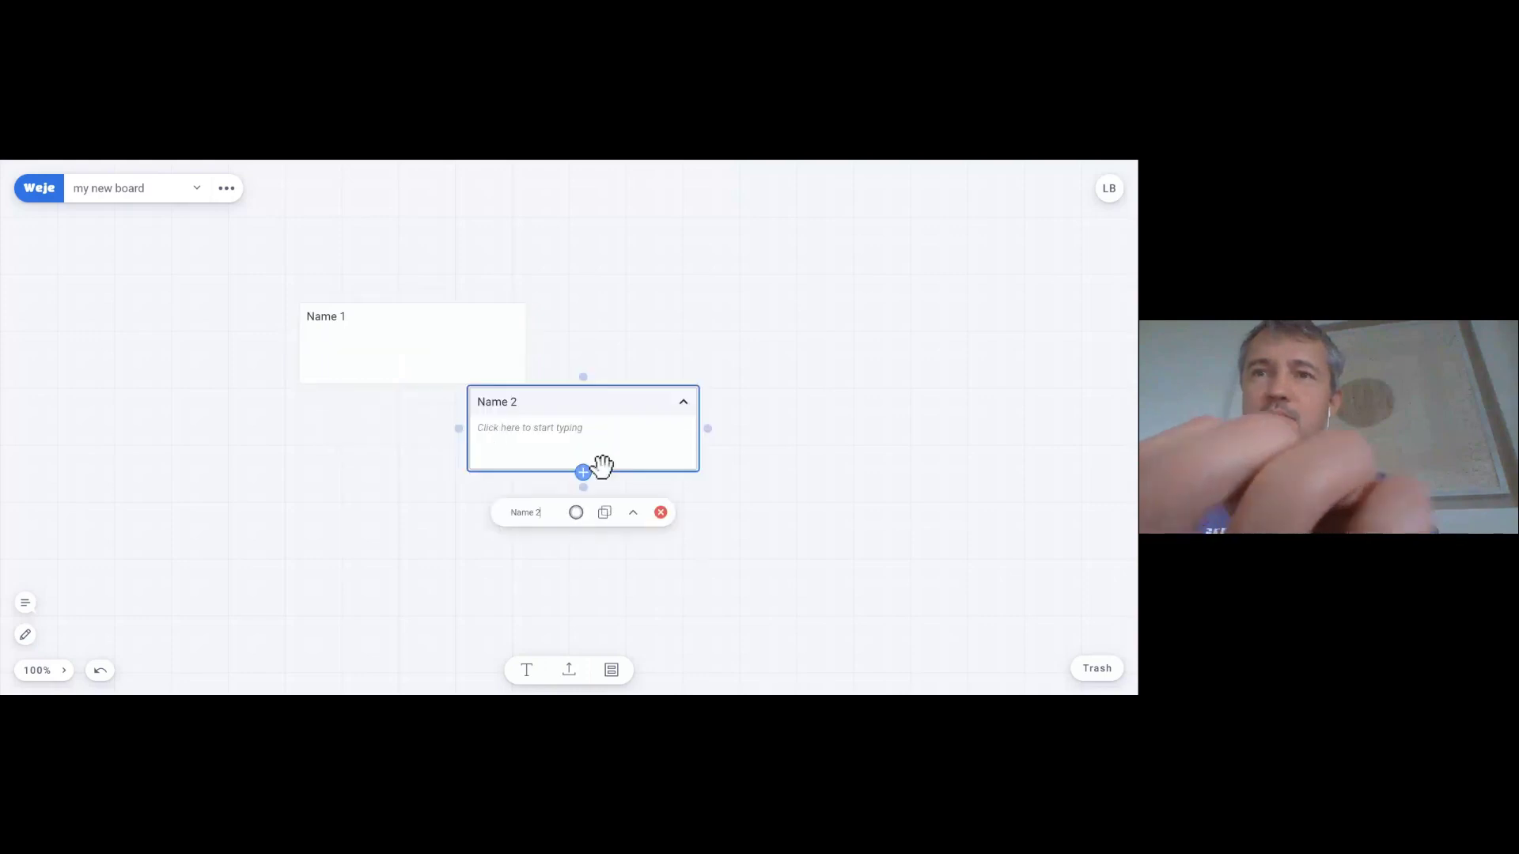
{"action": "left_click", "coordinate": [384, 451]}
{"action": "left_click", "coordinate": [417, 366]}
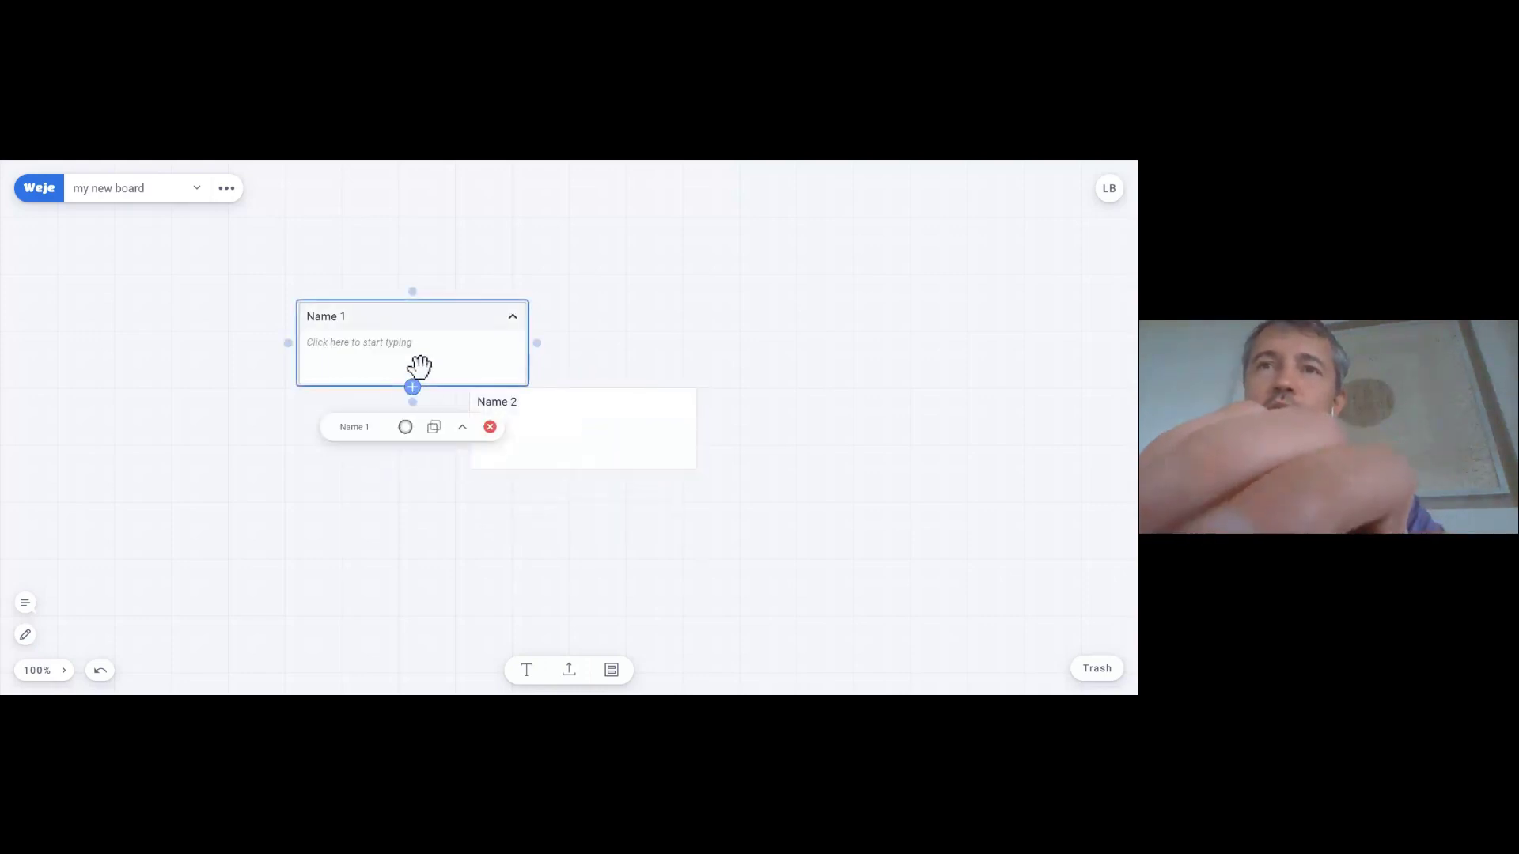
{"action": "left_click", "coordinate": [406, 428]}
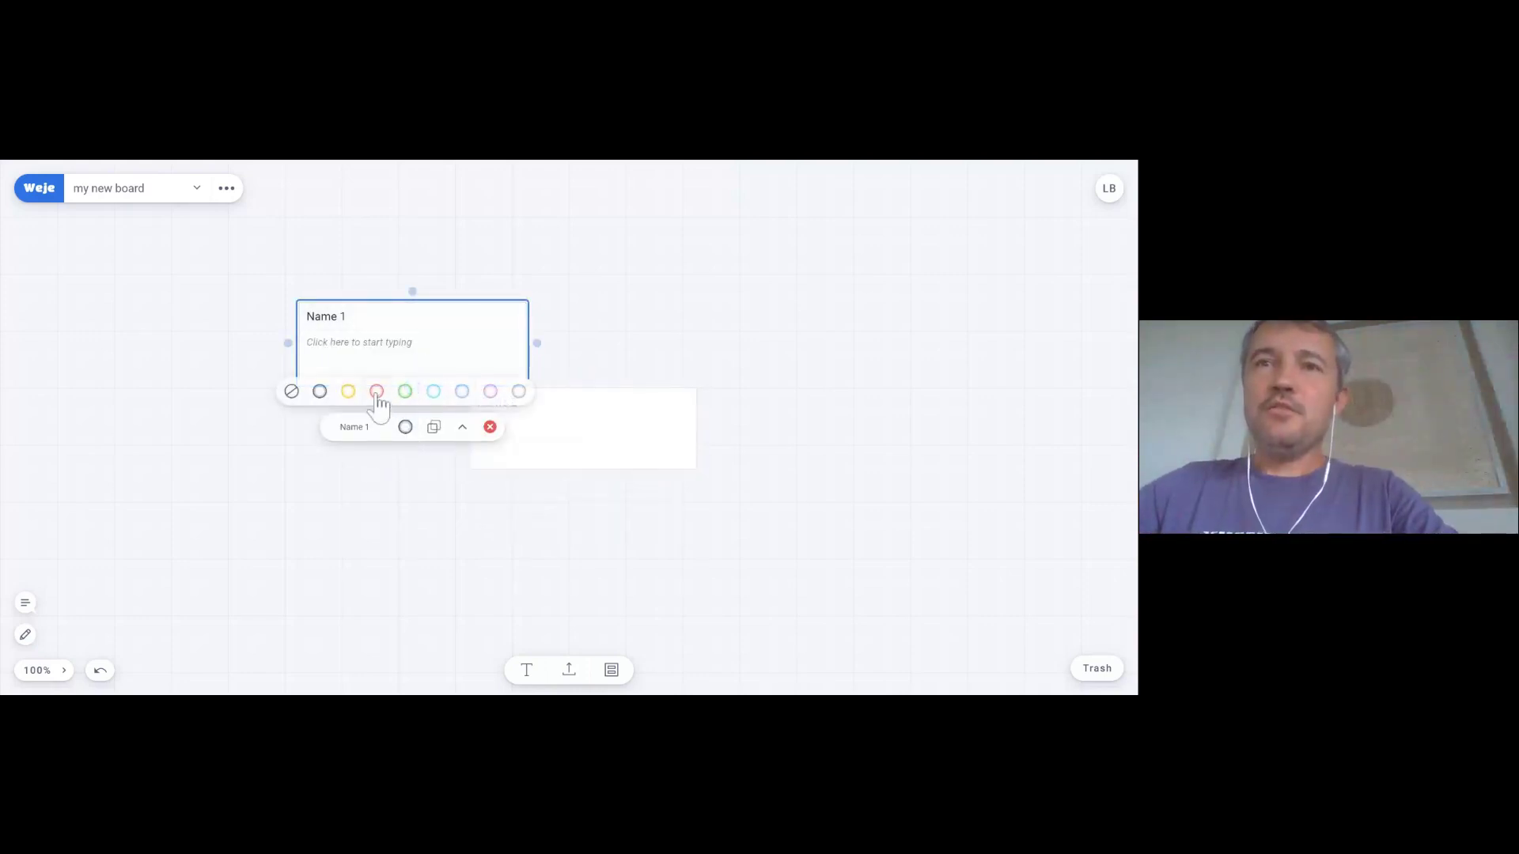
{"action": "left_click", "coordinate": [348, 391]}
- Make the Name 2 card green, restoring it after an accidental deletion
{"action": "left_click", "coordinate": [576, 439]}
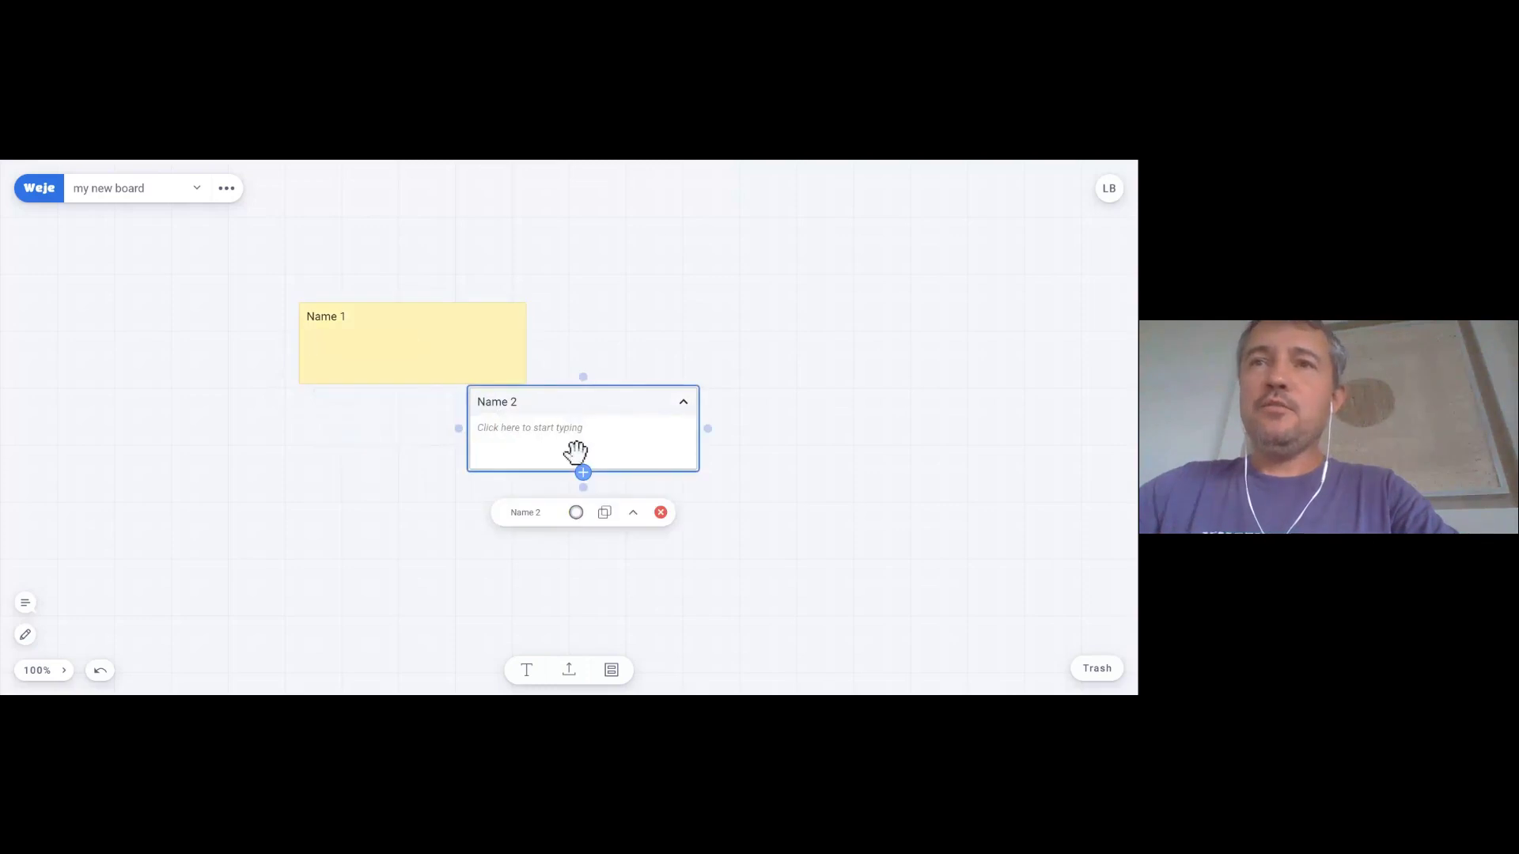
{"action": "left_click", "coordinate": [576, 512]}
{"action": "left_click", "coordinate": [576, 476]}
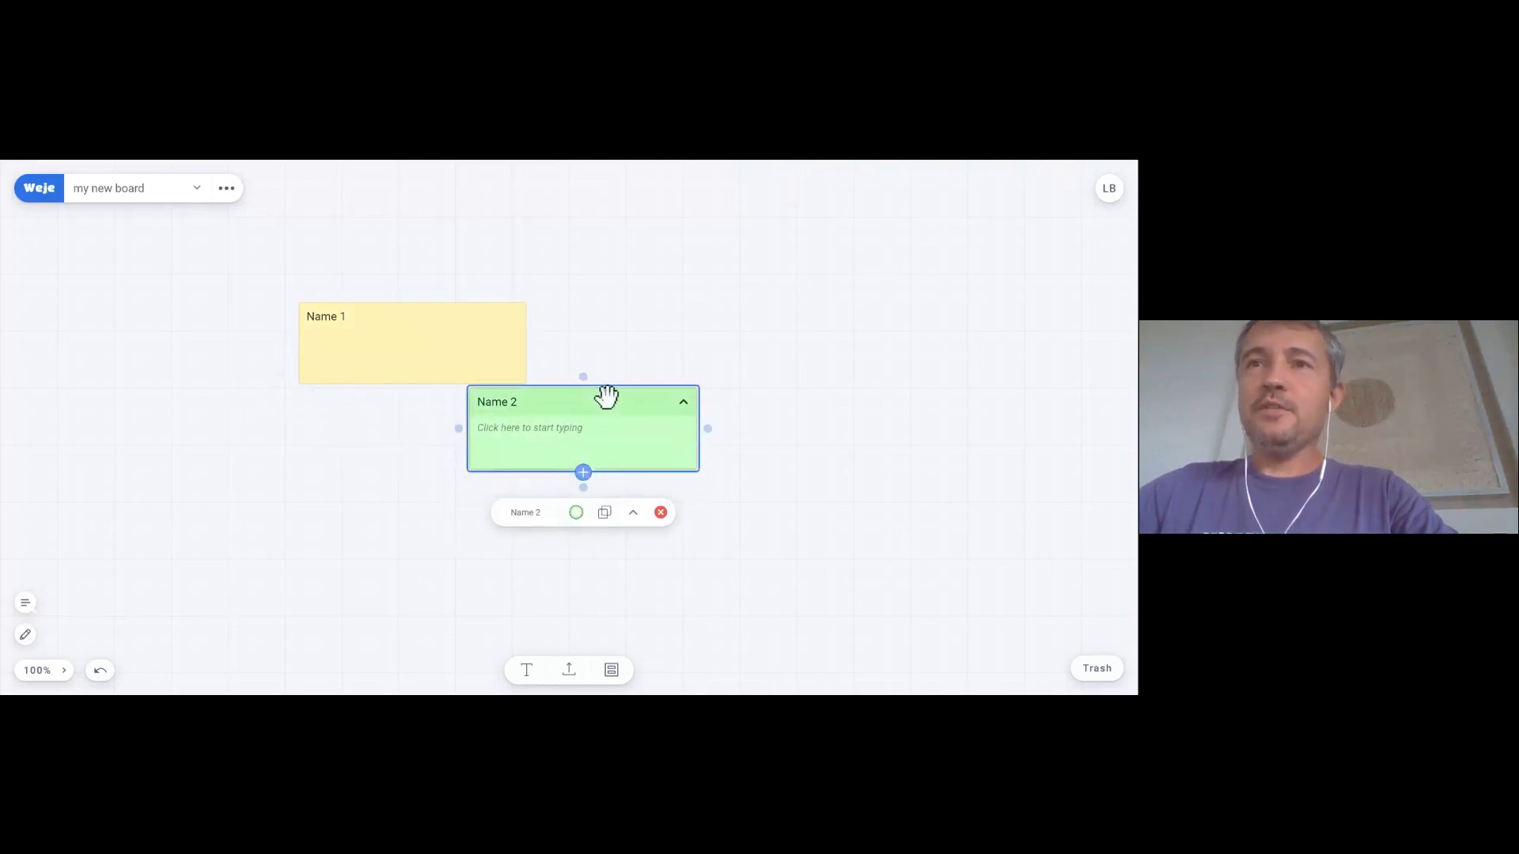
{"action": "key", "text": "Delete"}
{"action": "key", "text": "ctrl+z"}
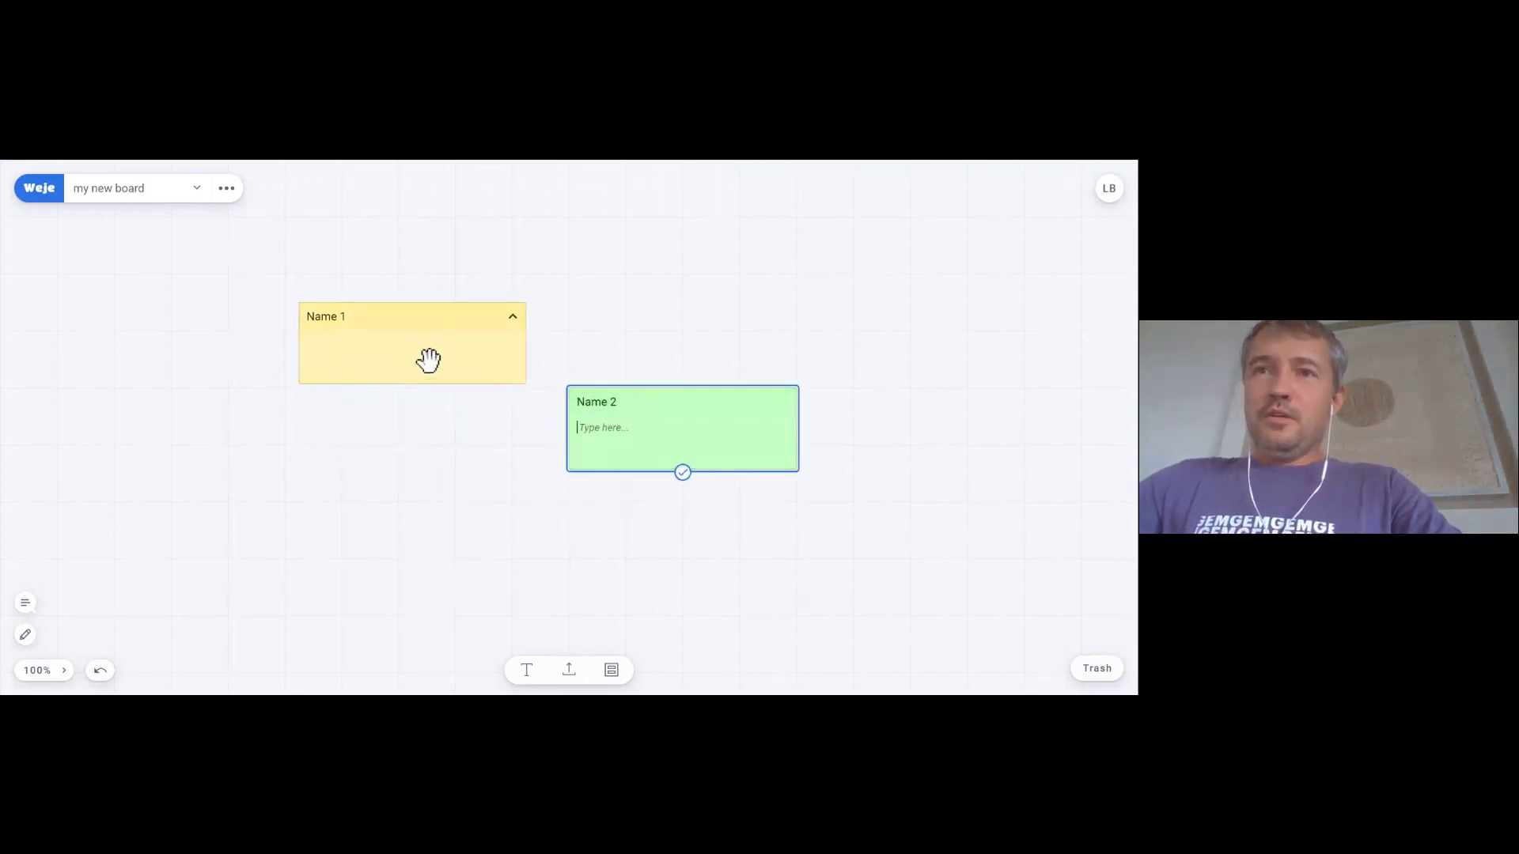
- Write 'any data' in Name 1 and 'more info' in Name 2, placing Name 2 beside Name 1
{"action": "left_click", "coordinate": [410, 352]}
{"action": "left_click", "coordinate": [408, 350]}
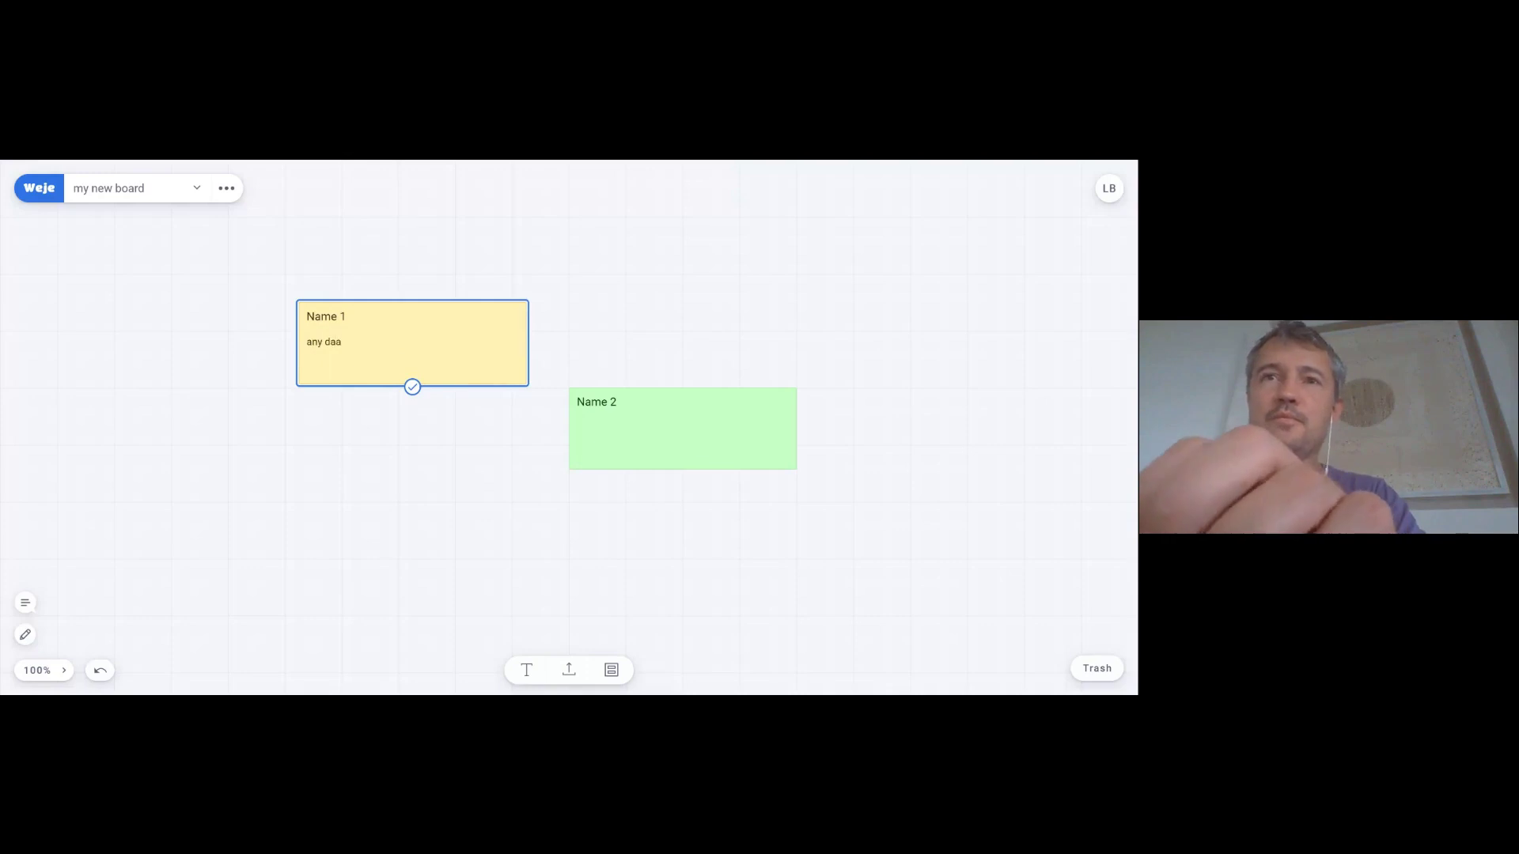
{"action": "type", "text": "any data"}
{"action": "key", "text": "Return"}
{"action": "left_click", "coordinate": [663, 441]}
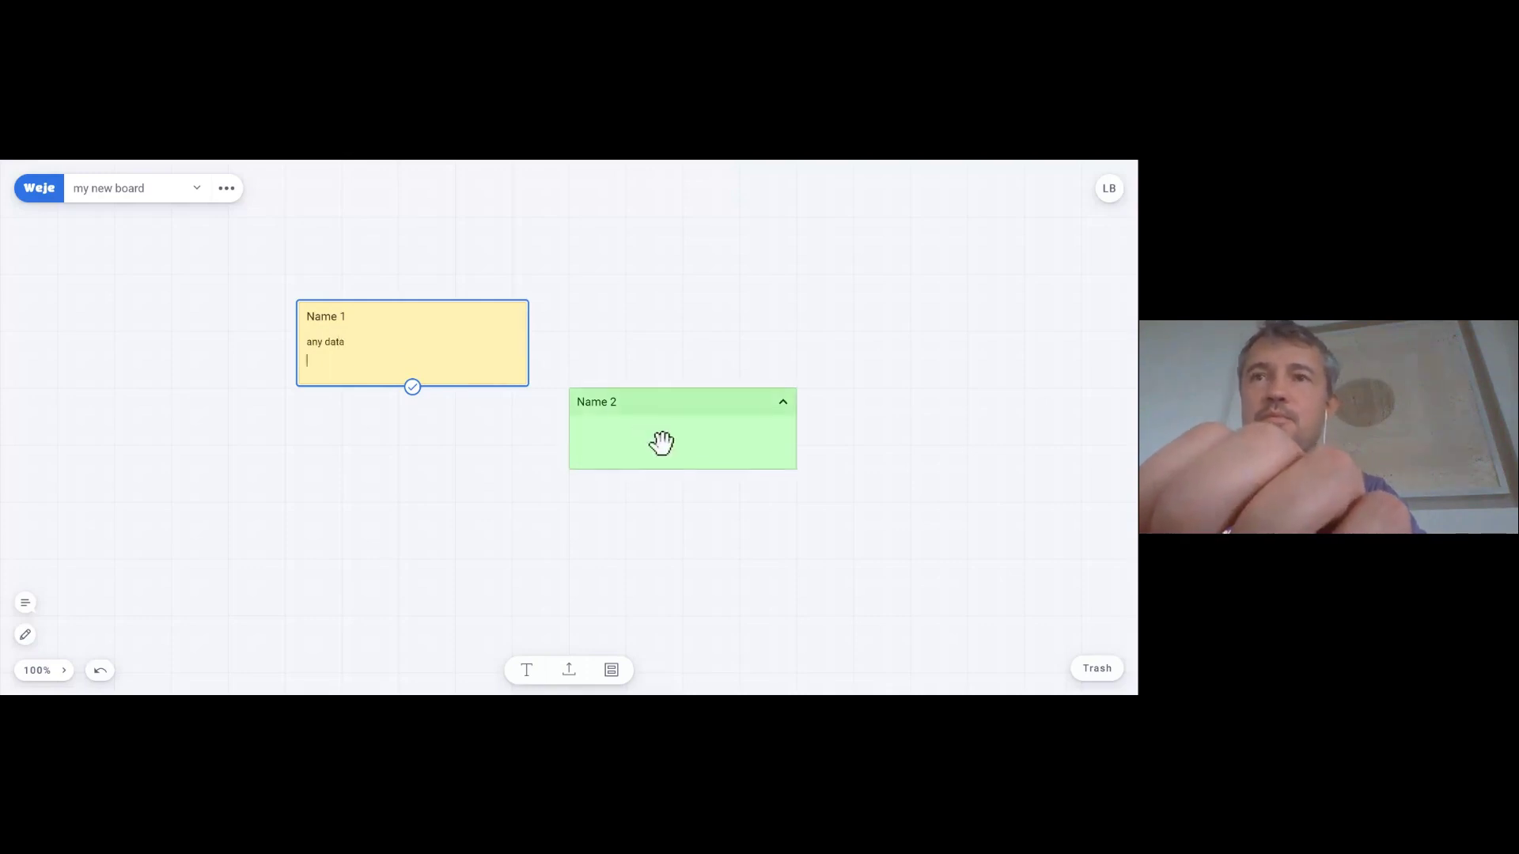
{"action": "left_click", "coordinate": [662, 441]}
{"action": "type", "text": "more"}
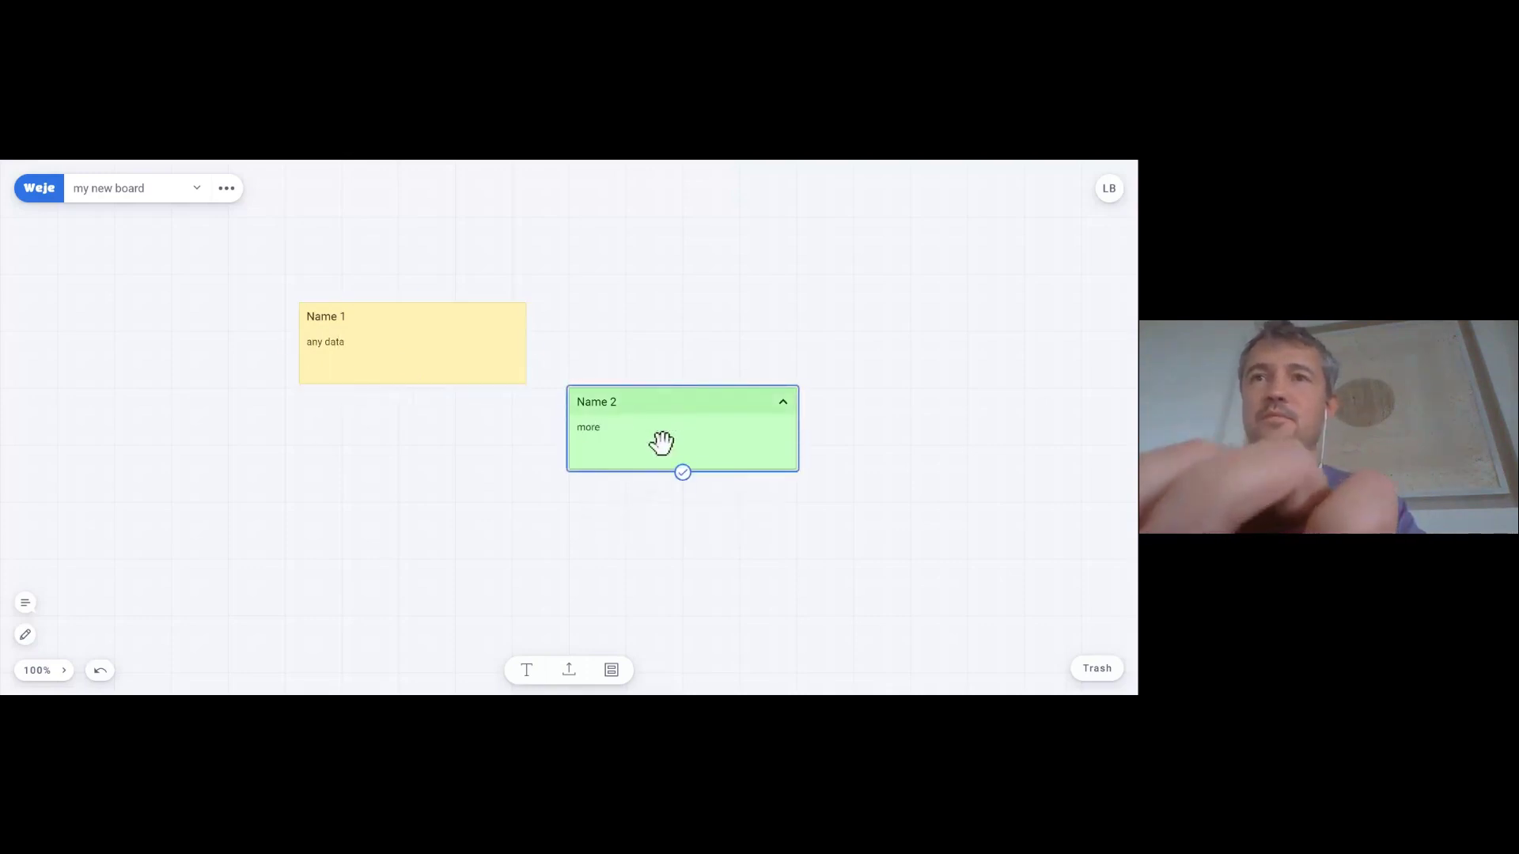
{"action": "type", "text": " info"}
{"action": "left_click", "coordinate": [458, 481]}
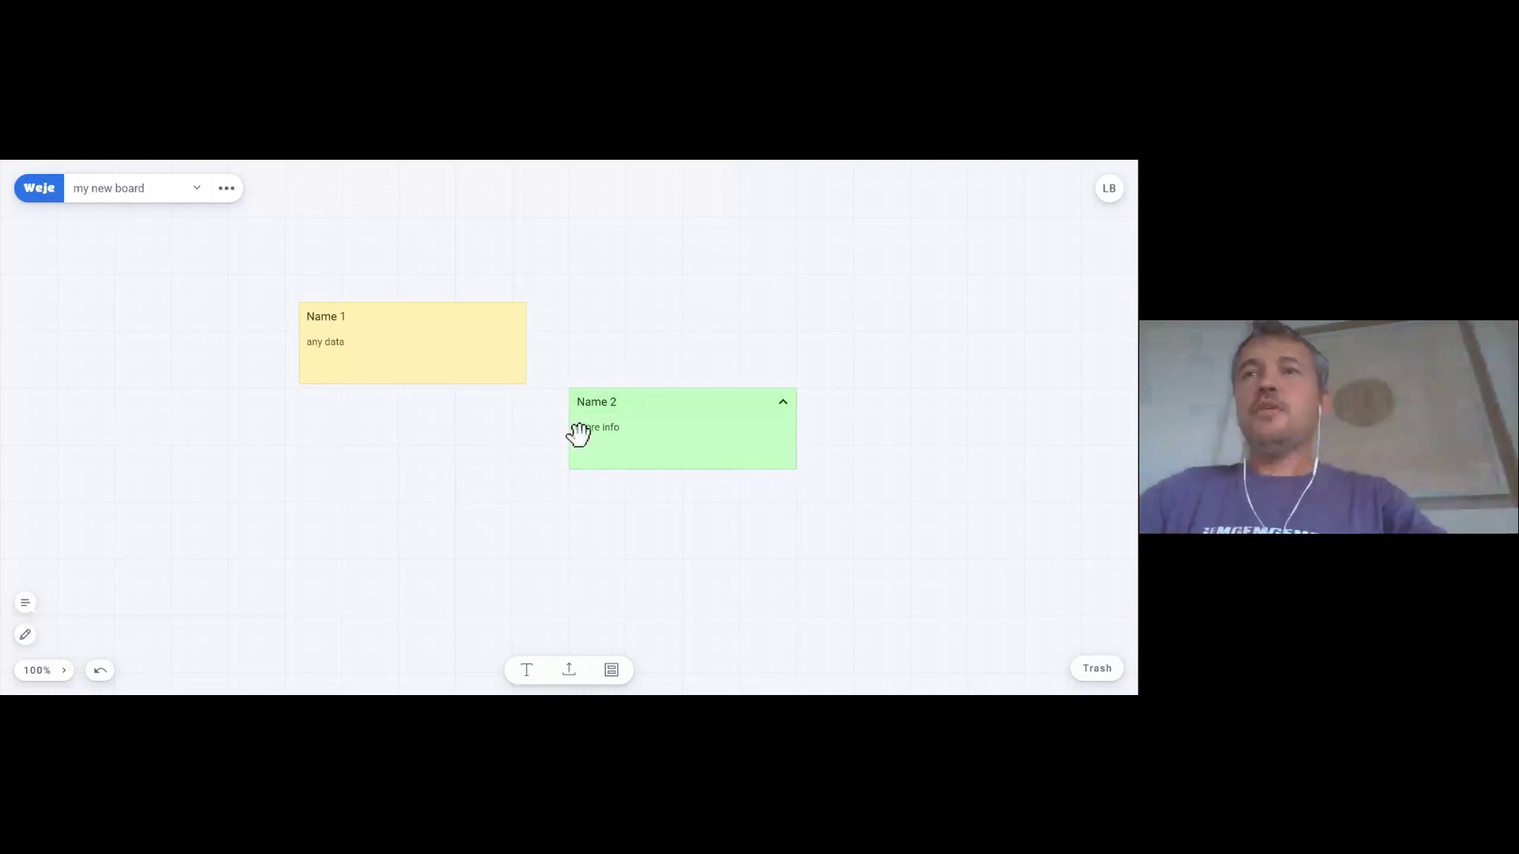
{"action": "left_click_drag", "start_coordinate": [631, 408], "coordinate": [731, 322]}
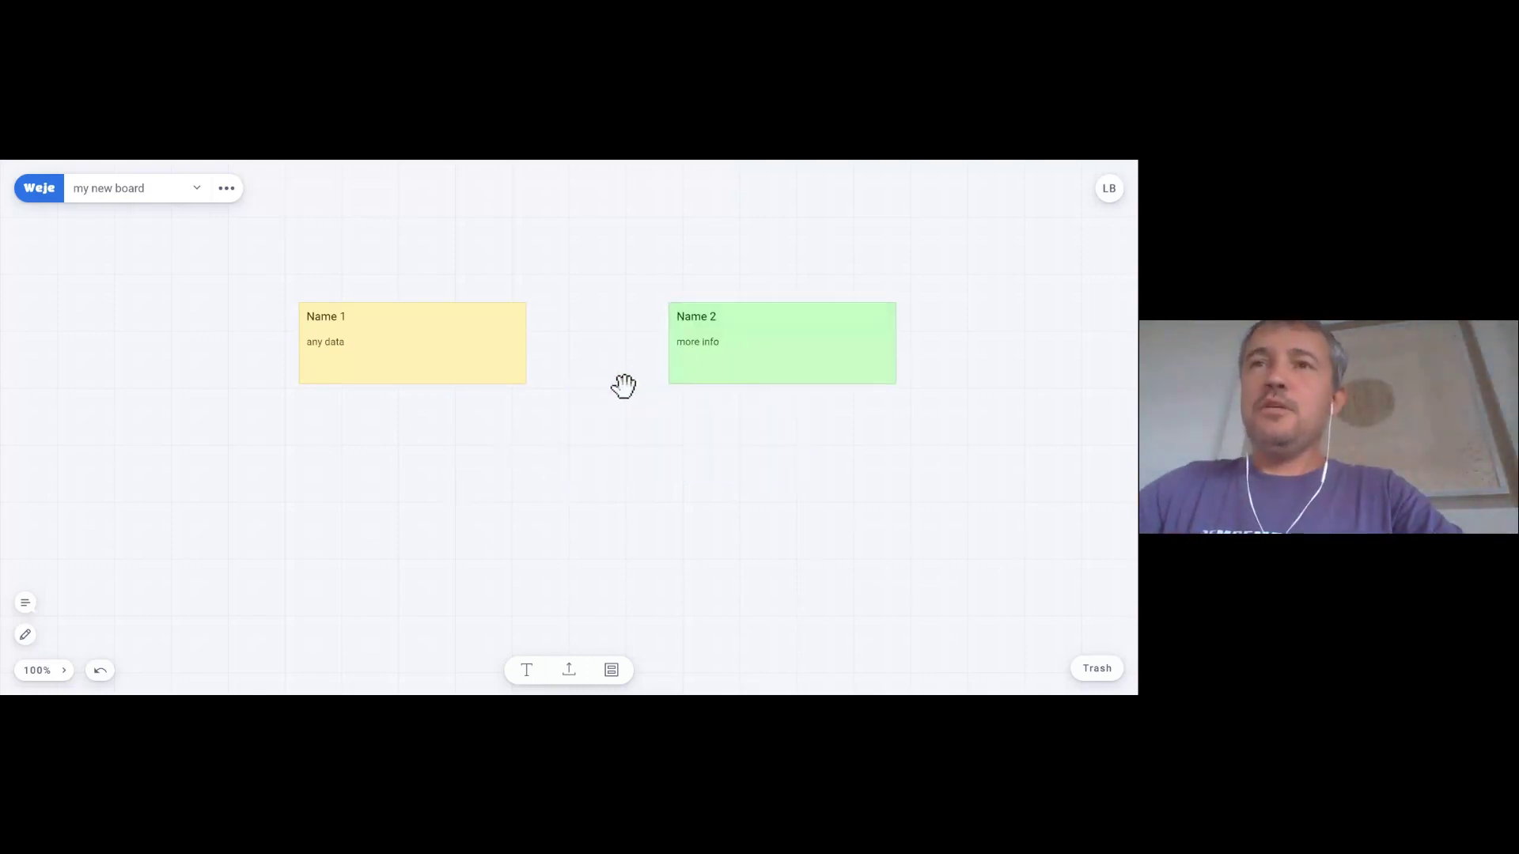
- Add a blank card below the notes and connect it to Name 2
{"action": "double_click", "coordinate": [581, 475]}
{"action": "left_click", "coordinate": [603, 504]}
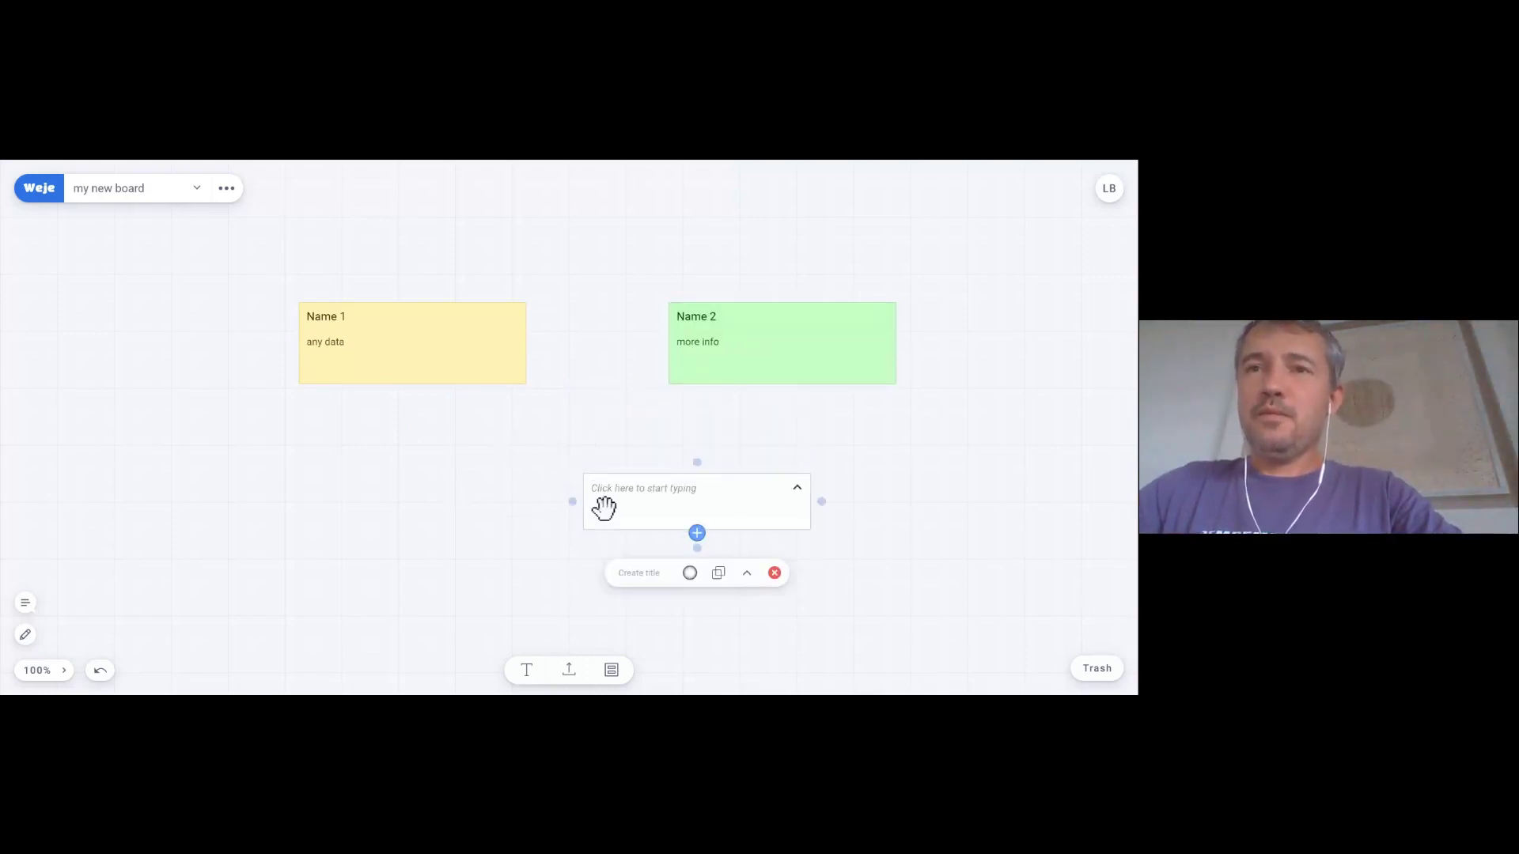
{"action": "left_click_drag", "start_coordinate": [696, 466], "coordinate": [765, 379]}
{"action": "left_click", "coordinate": [598, 419]}
- Connect the blank card to Name 1, then move Name 1 up and to the right
{"action": "left_click", "coordinate": [424, 352]}
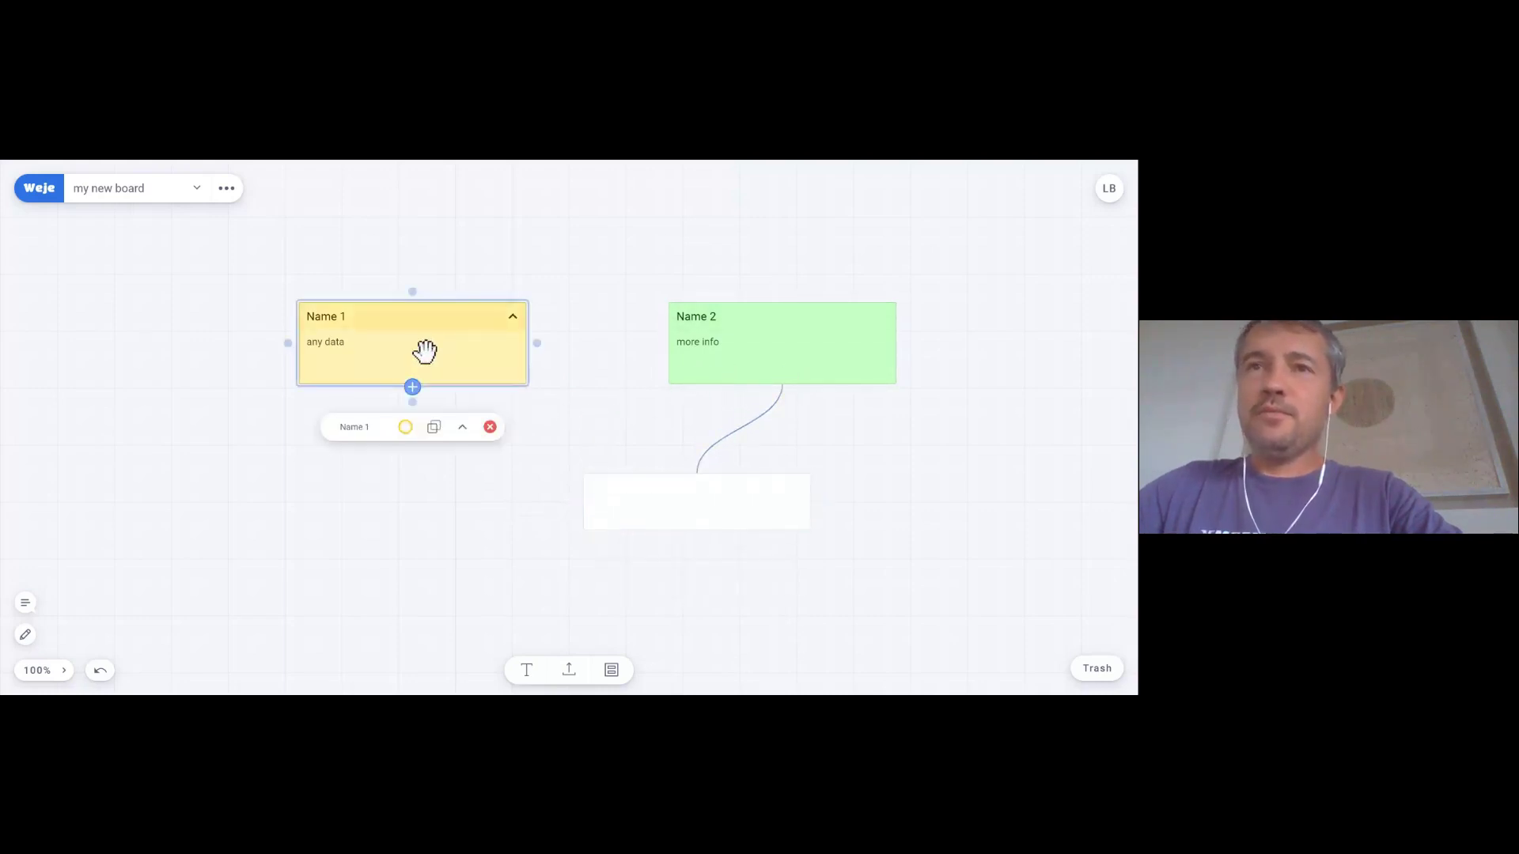
{"action": "left_click_drag", "start_coordinate": [412, 388], "coordinate": [590, 498]}
{"action": "left_click", "coordinate": [689, 458]}
{"action": "left_click", "coordinate": [695, 484]}
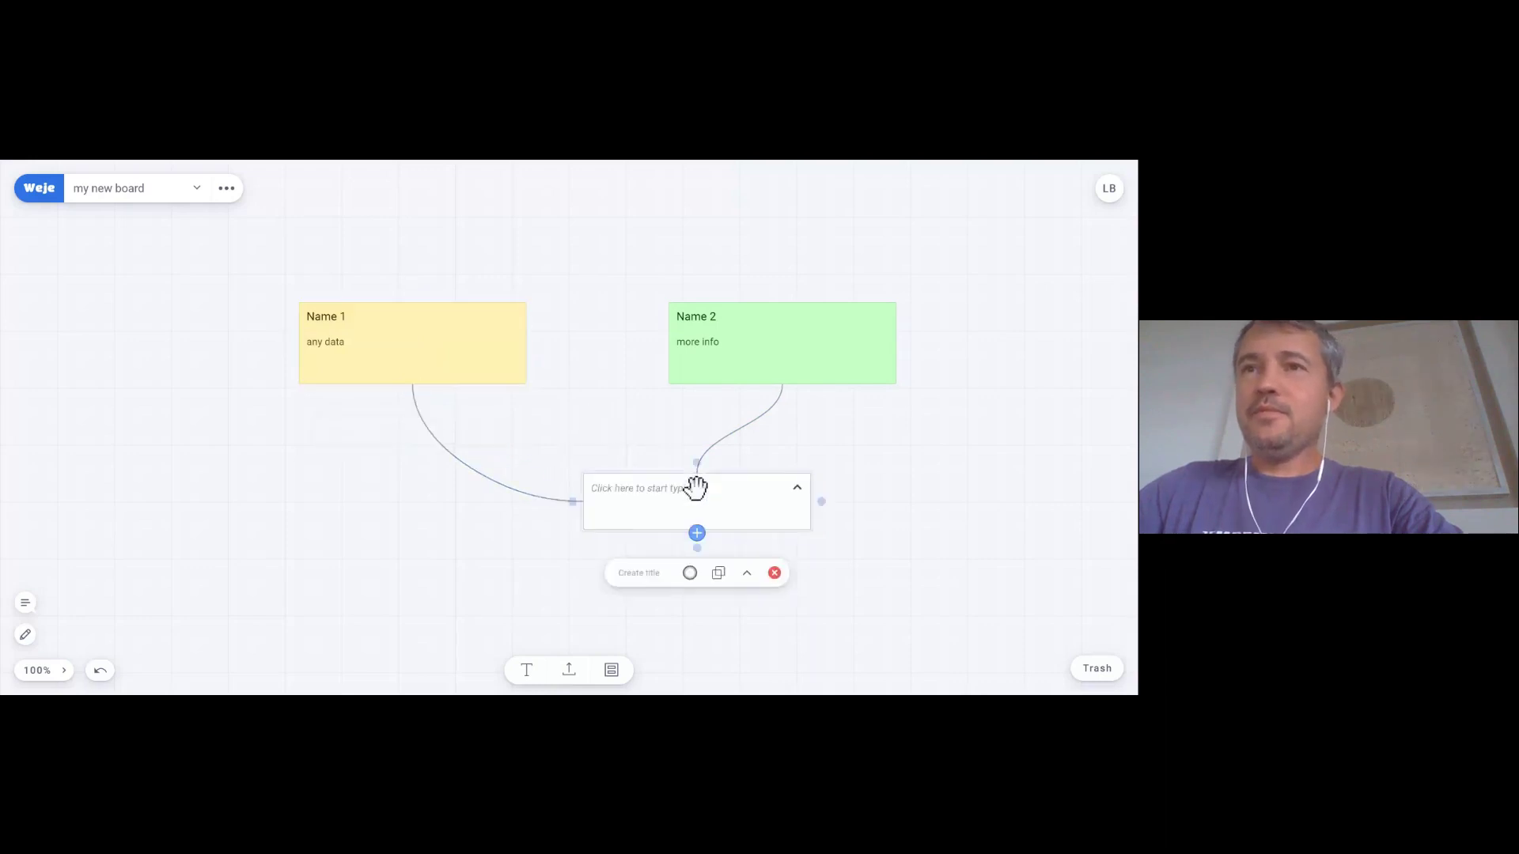
{"action": "left_click_drag", "start_coordinate": [696, 463], "coordinate": [525, 349]}
{"action": "left_click", "coordinate": [557, 414]}
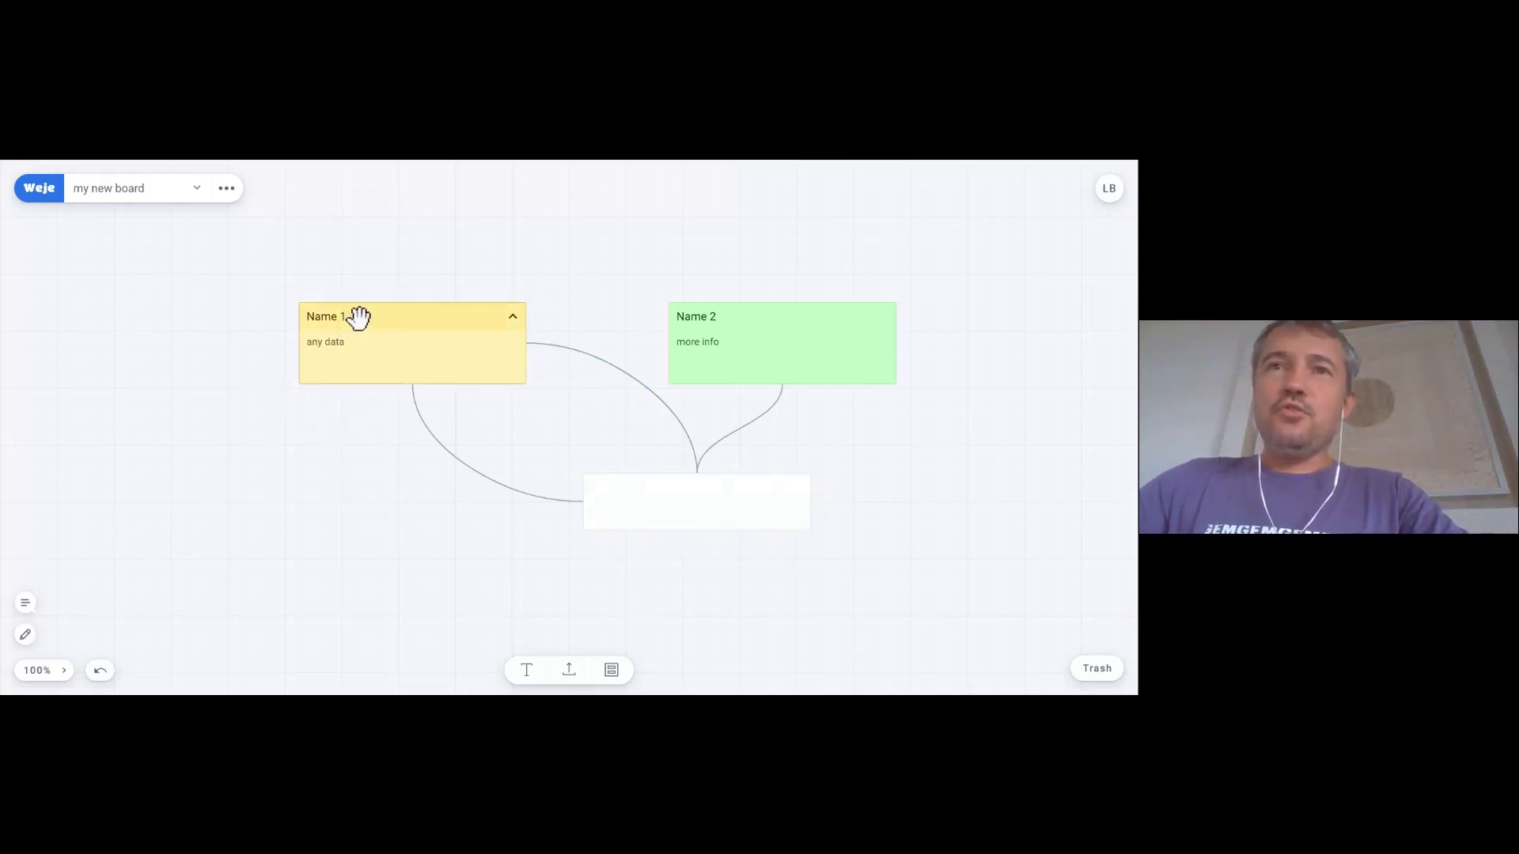
{"action": "left_click_drag", "start_coordinate": [354, 316], "coordinate": [424, 288]}
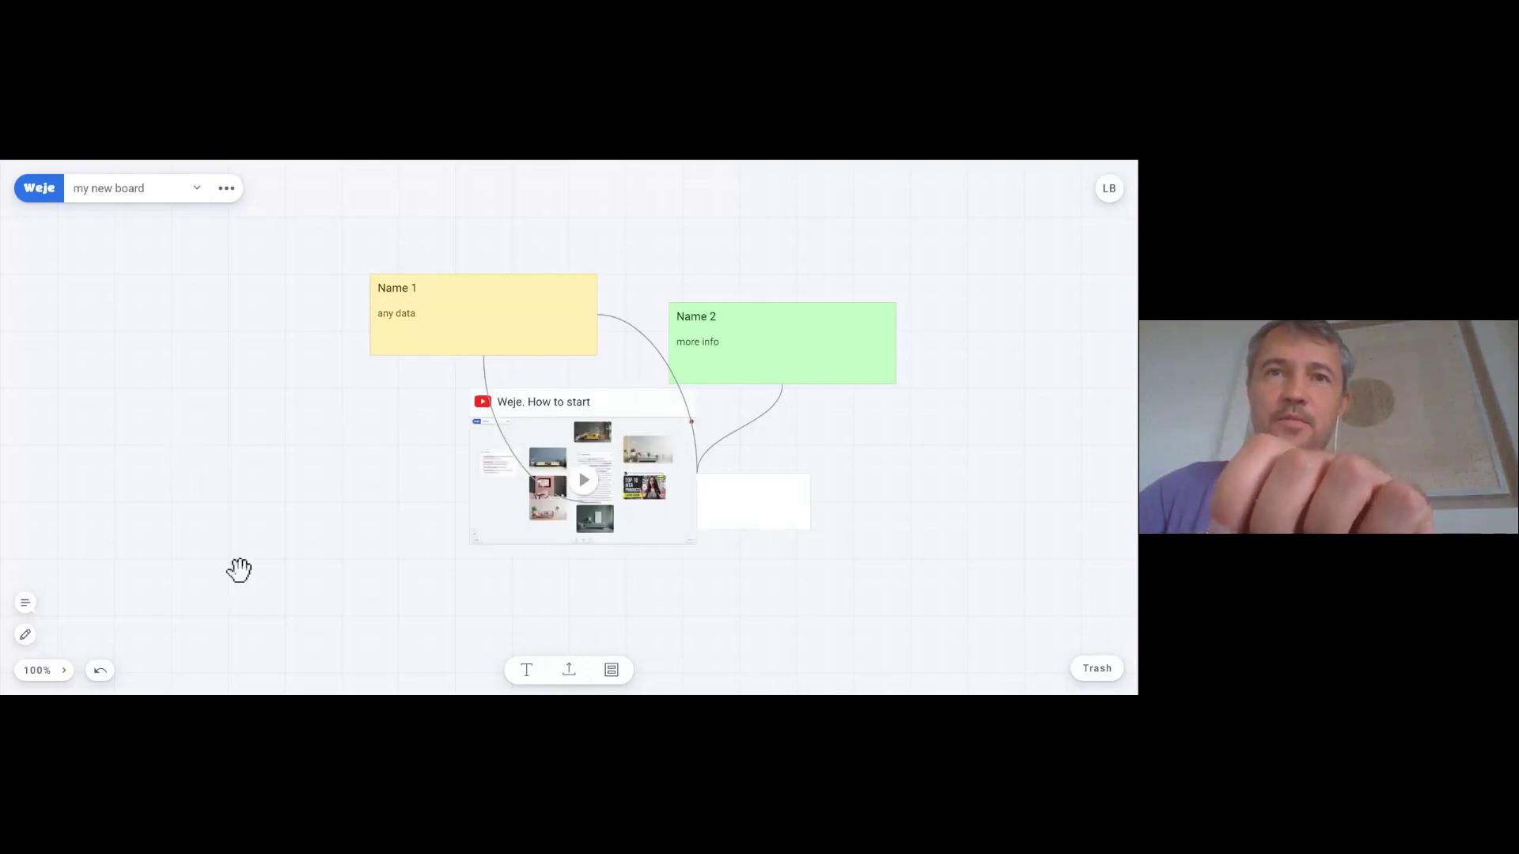
- Move the 'Weje. How to start' video left, connect it to Name 1, and pause playback
{"action": "left_click_drag", "start_coordinate": [564, 401], "coordinate": [145, 381]}
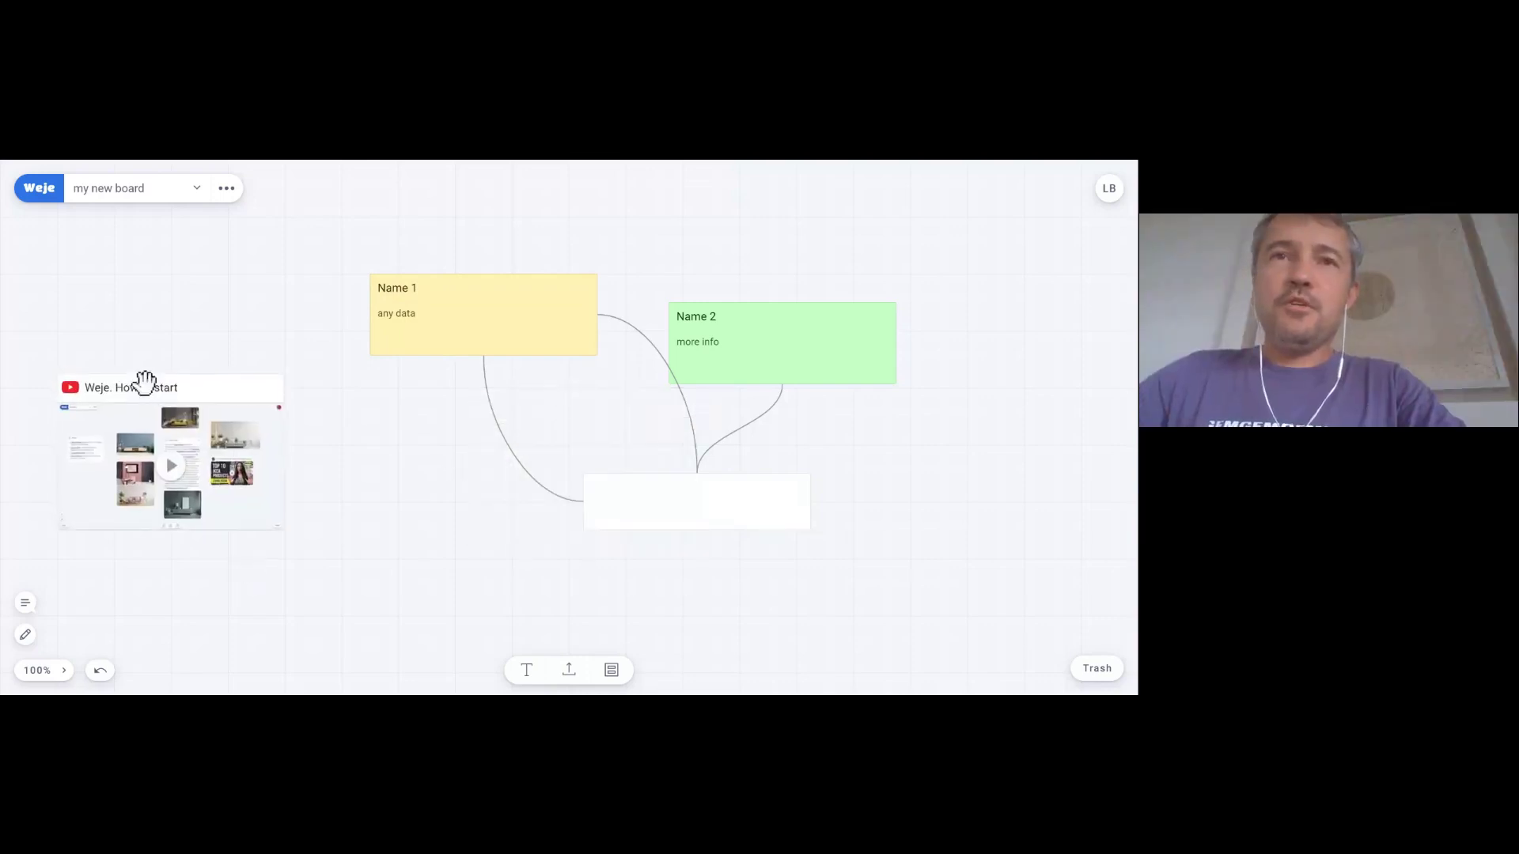
{"action": "left_click", "coordinate": [255, 505]}
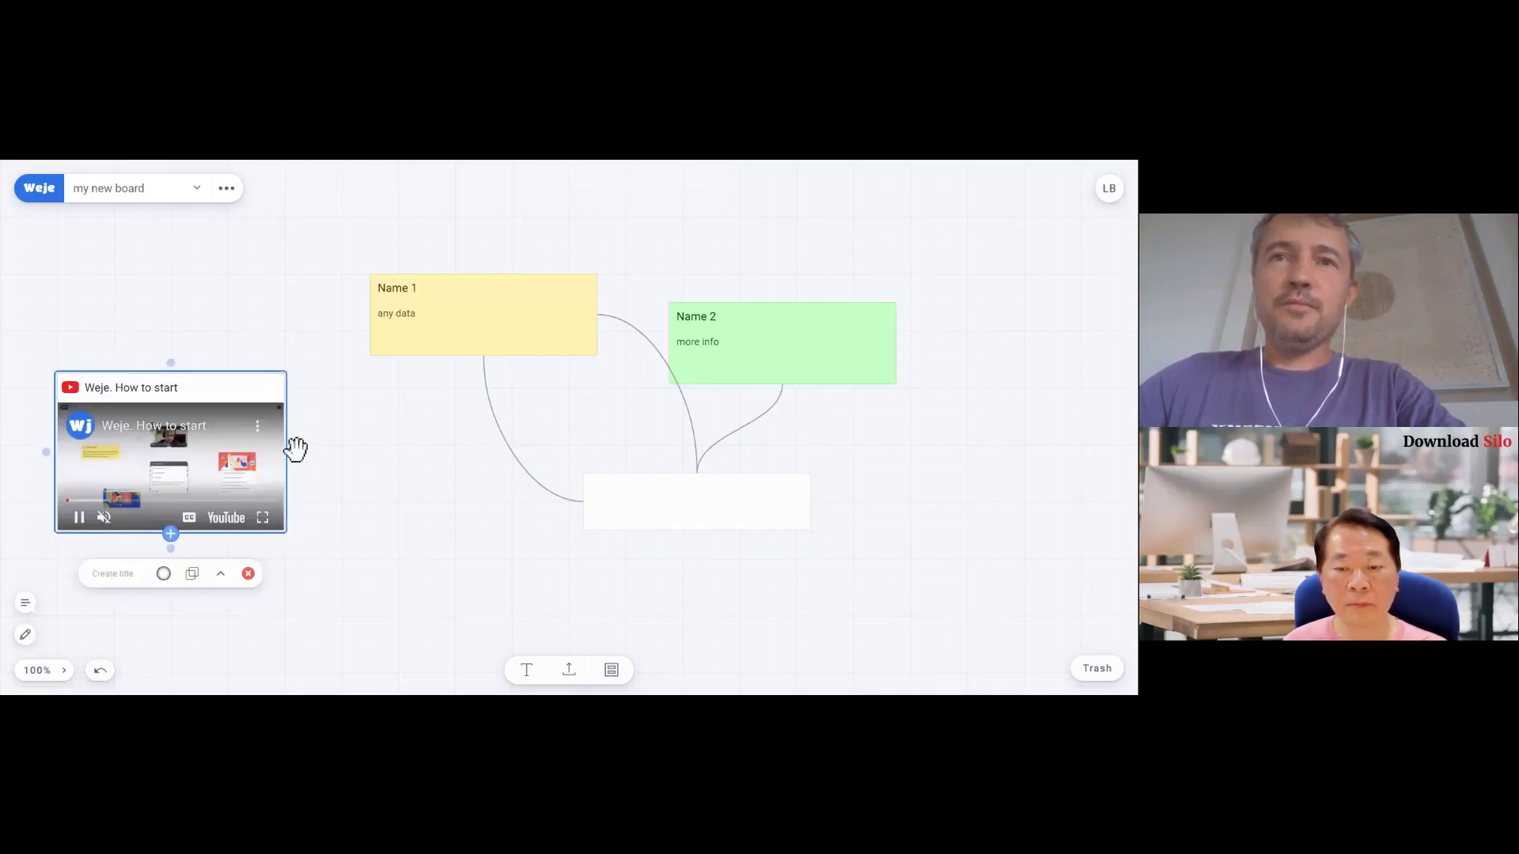
{"action": "left_click_drag", "start_coordinate": [295, 449], "coordinate": [376, 308]}
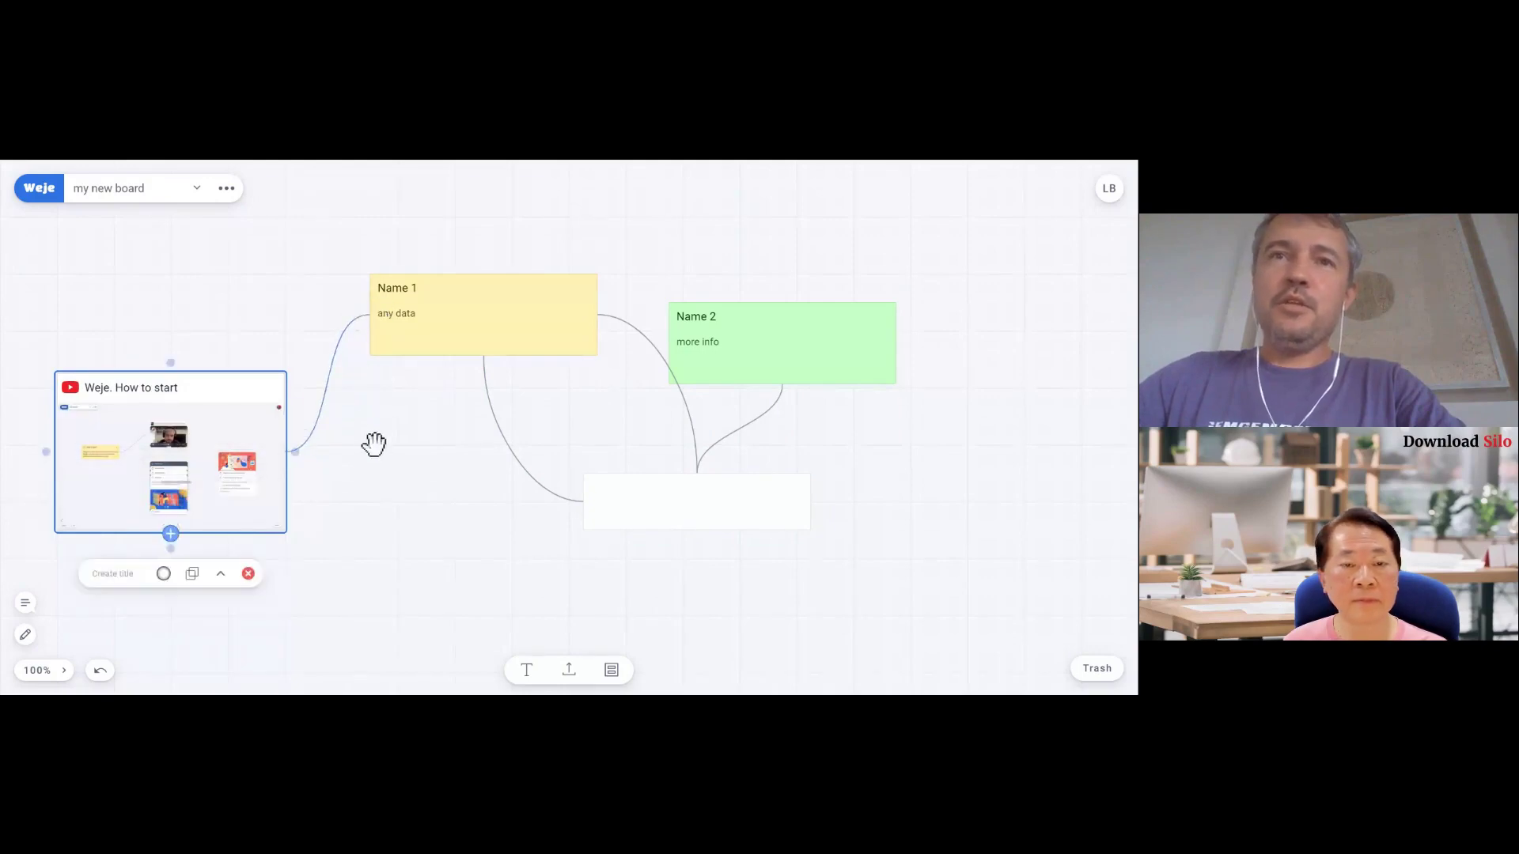
{"action": "left_click", "coordinate": [373, 443]}
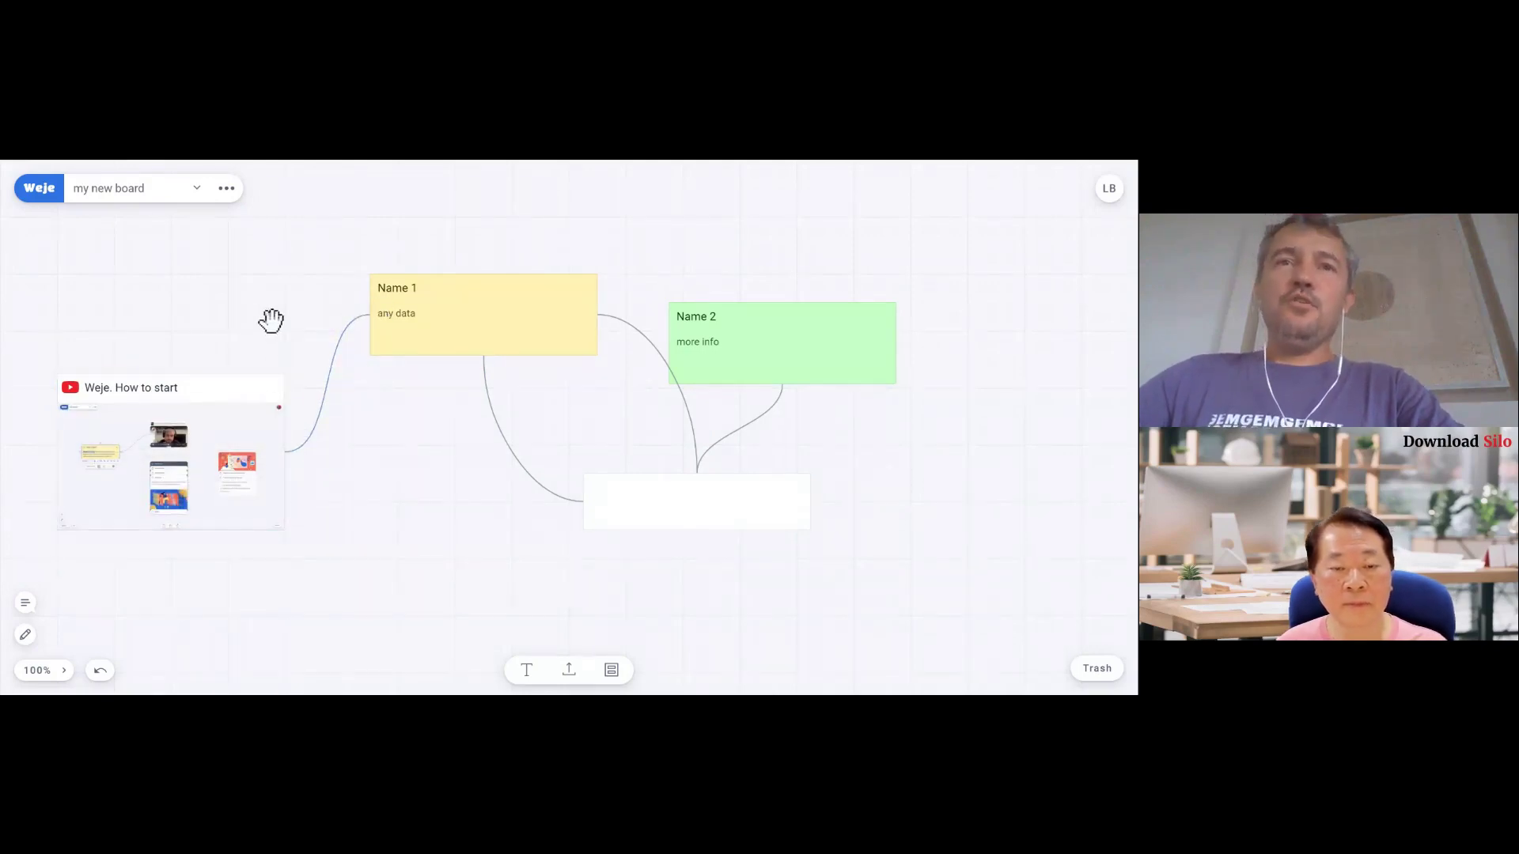
{"action": "mouse_move", "coordinate": [177, 450]}
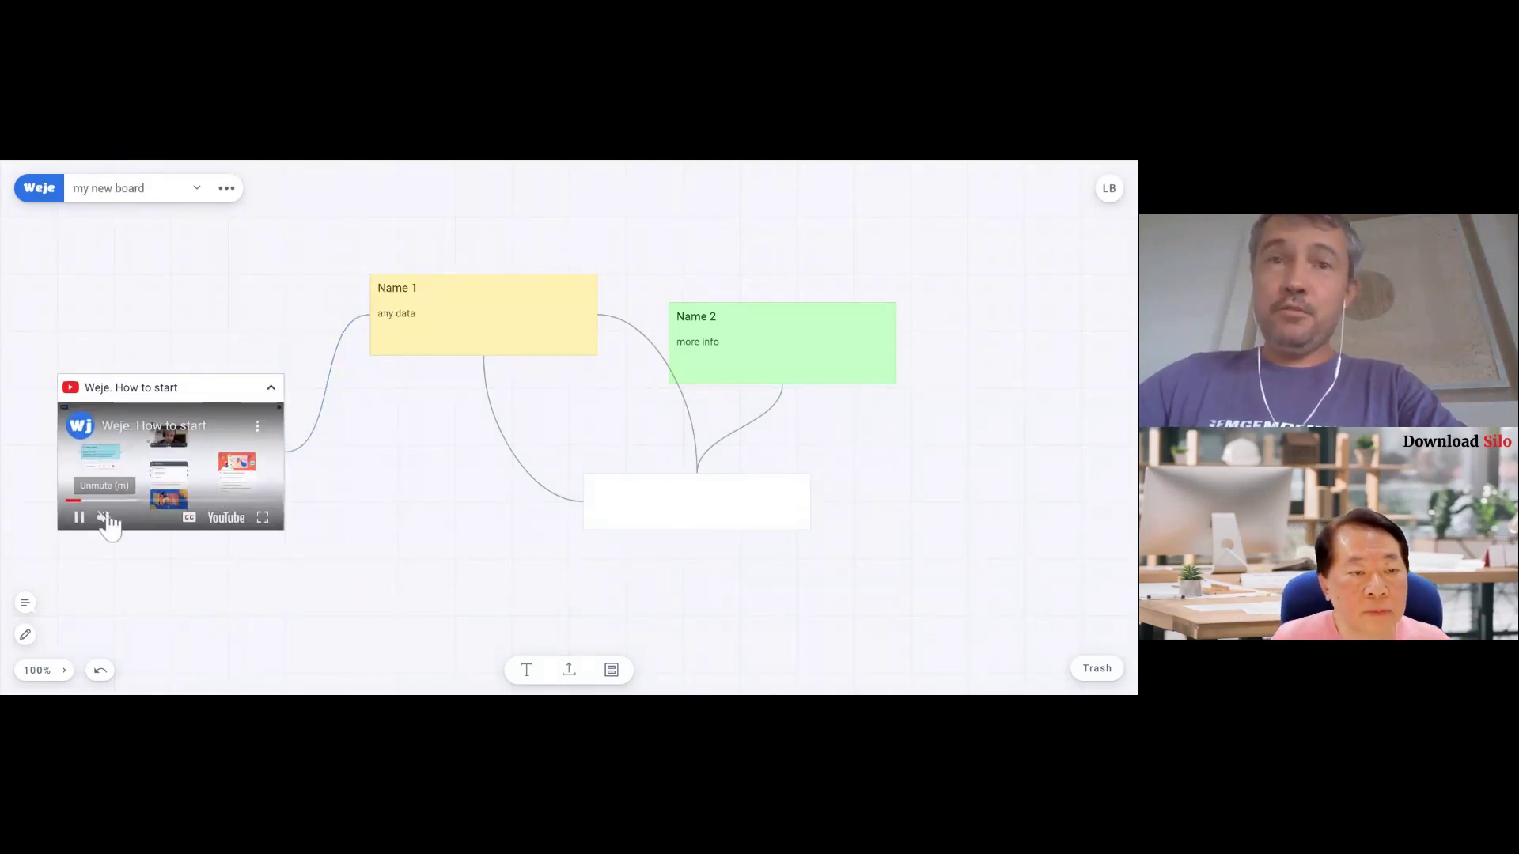
{"action": "left_click", "coordinate": [79, 517]}
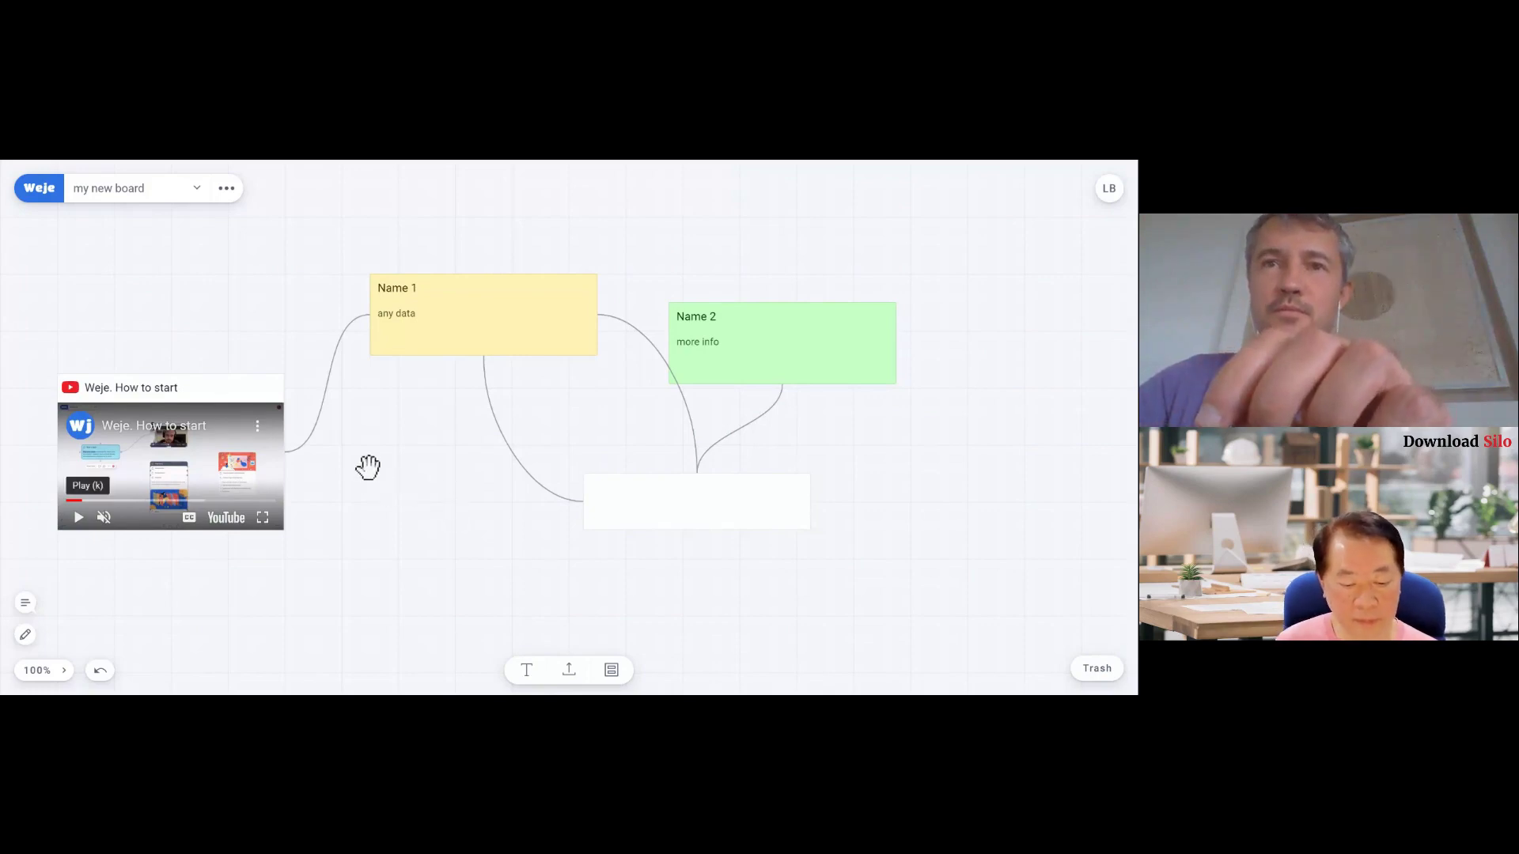
{"action": "left_click_drag", "start_coordinate": [368, 466], "coordinate": [437, 415]}
{"action": "scroll", "coordinate": [438, 415], "scroll_direction": "down", "scroll_amount": 3}
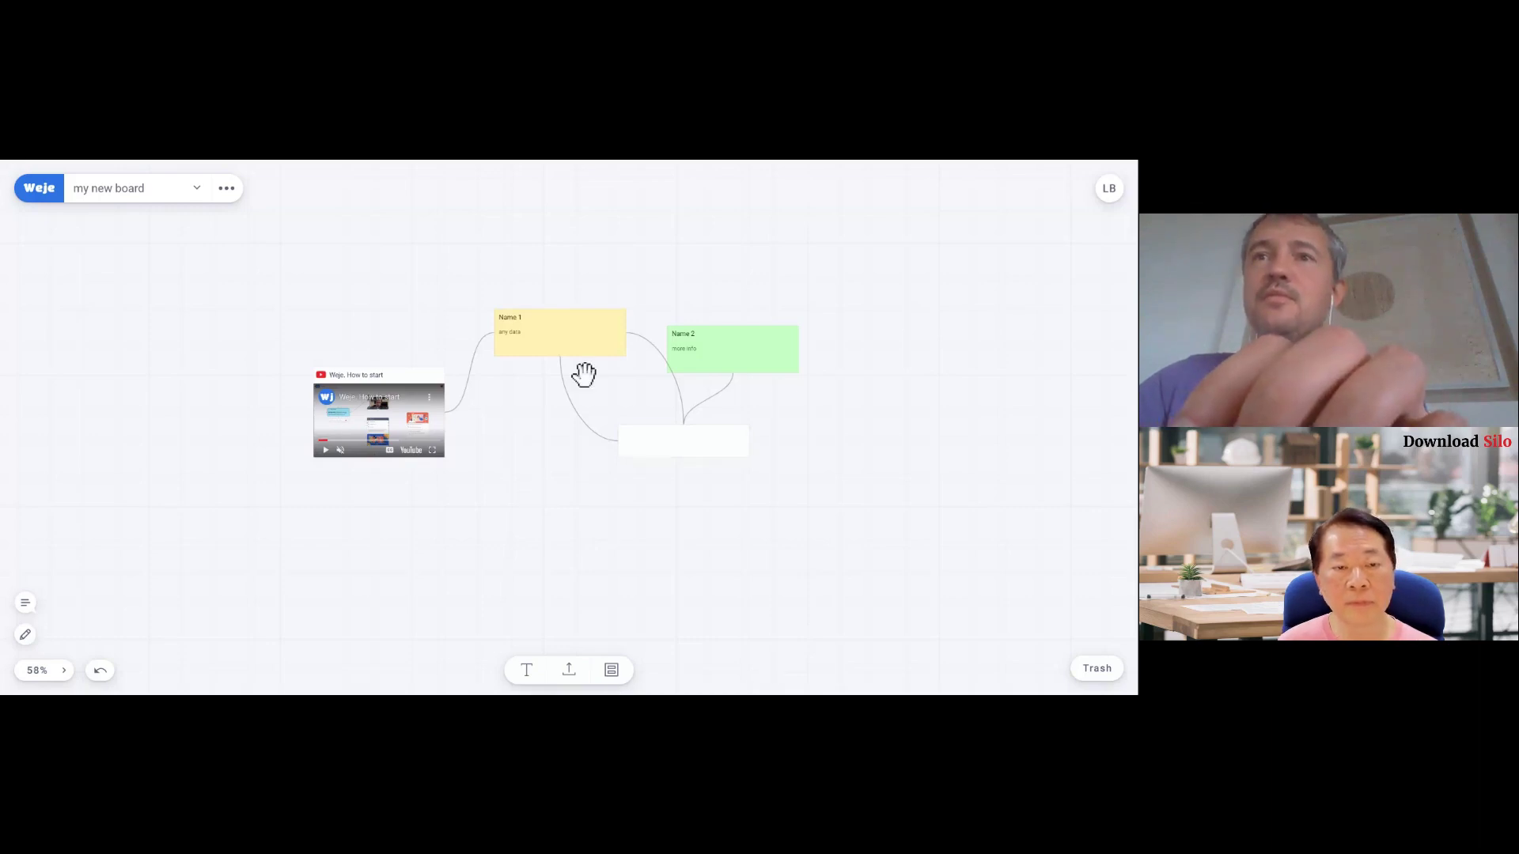
- Paste a second 'Weje. How to start' video card and widen it
{"action": "key", "text": "ctrl+v"}
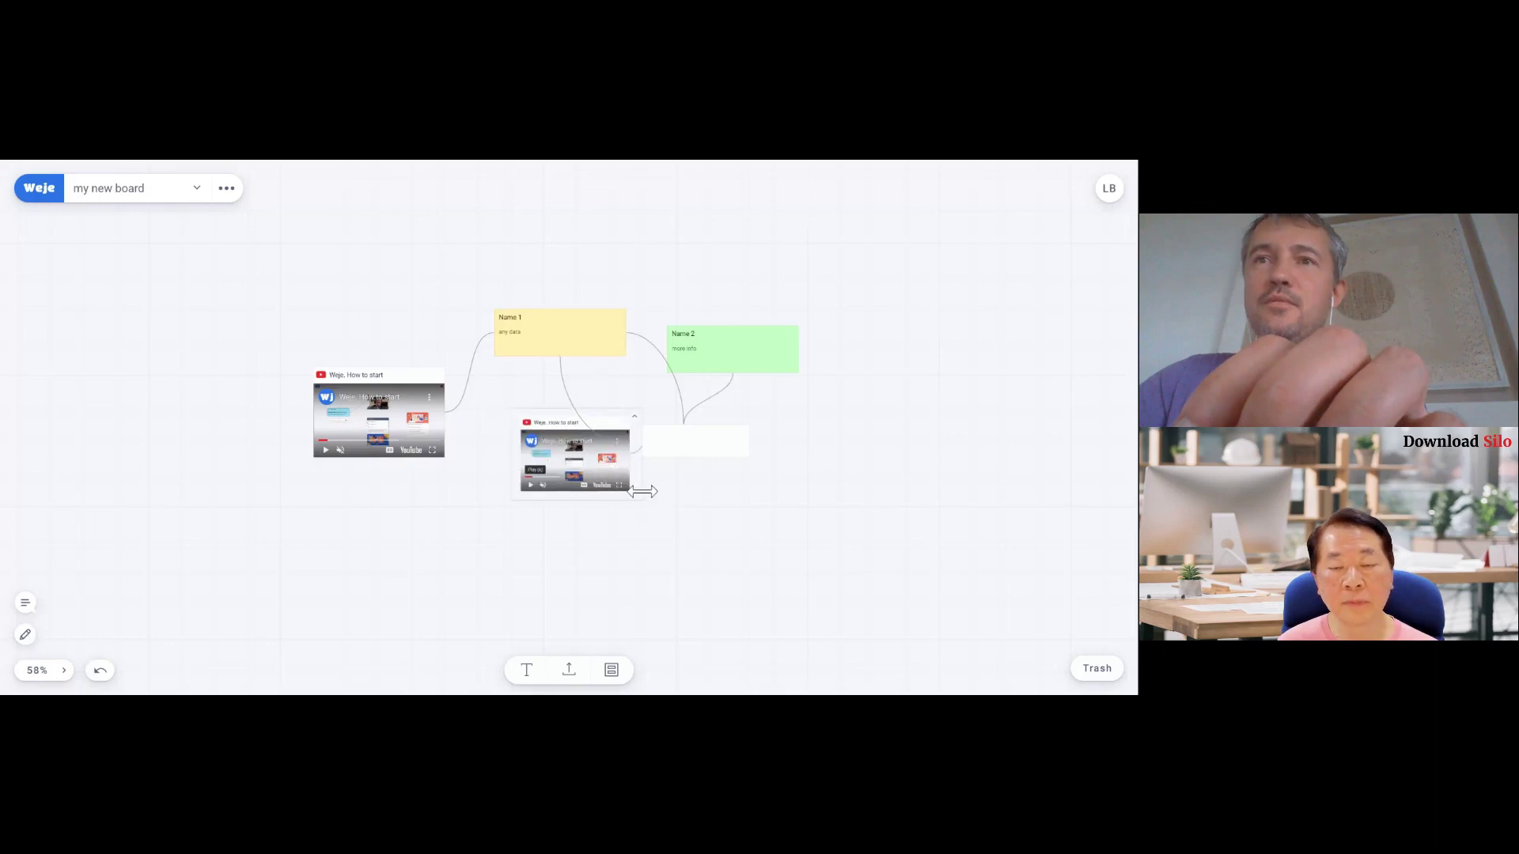
{"action": "left_click_drag", "start_coordinate": [644, 490], "coordinate": [719, 492]}
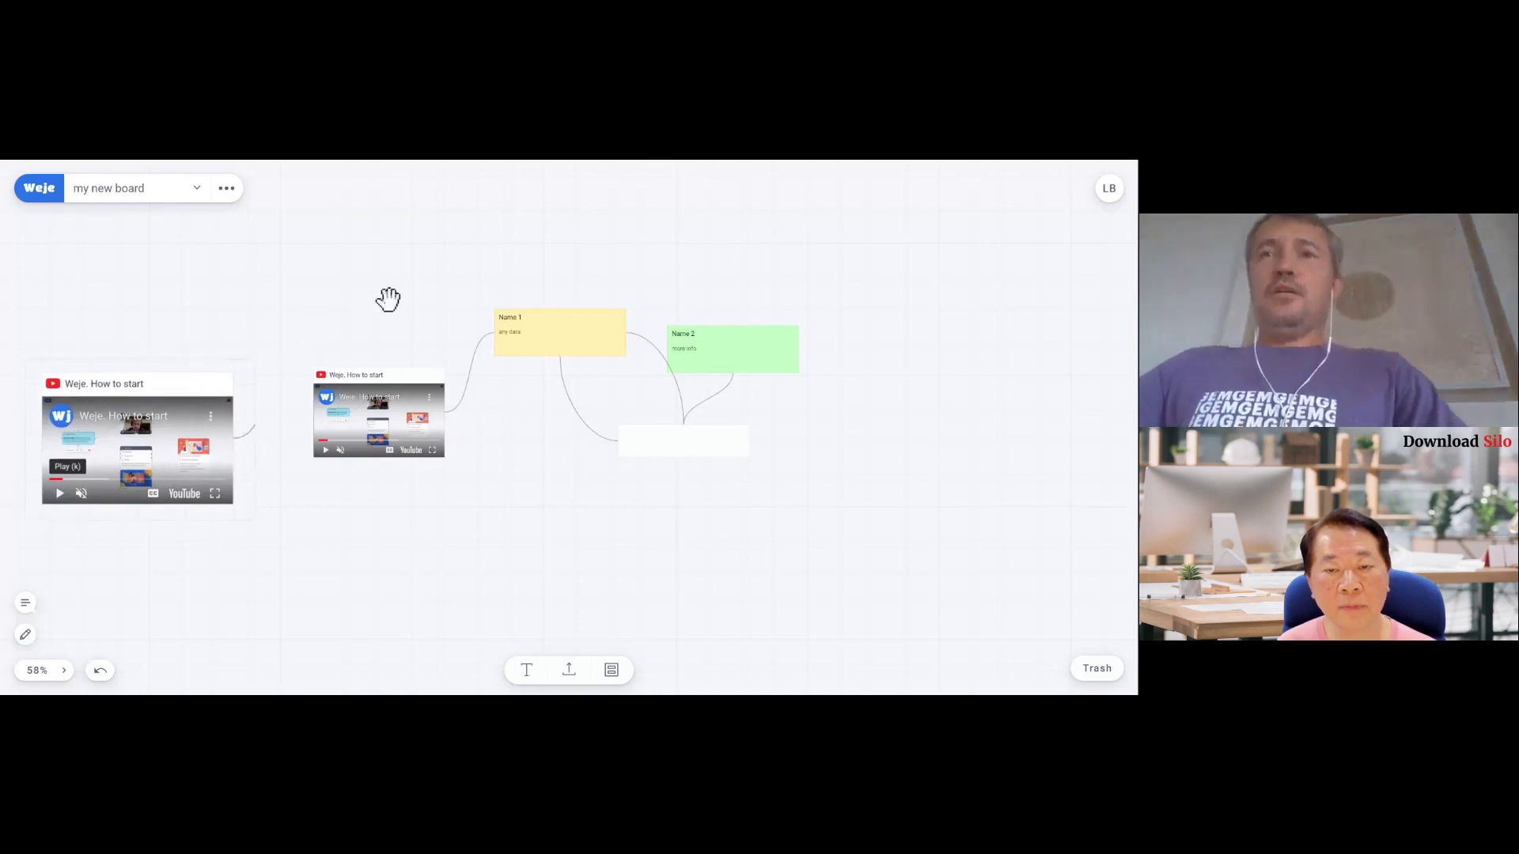
{"action": "scroll", "coordinate": [670, 471], "scroll_direction": "down", "scroll_amount": 5}
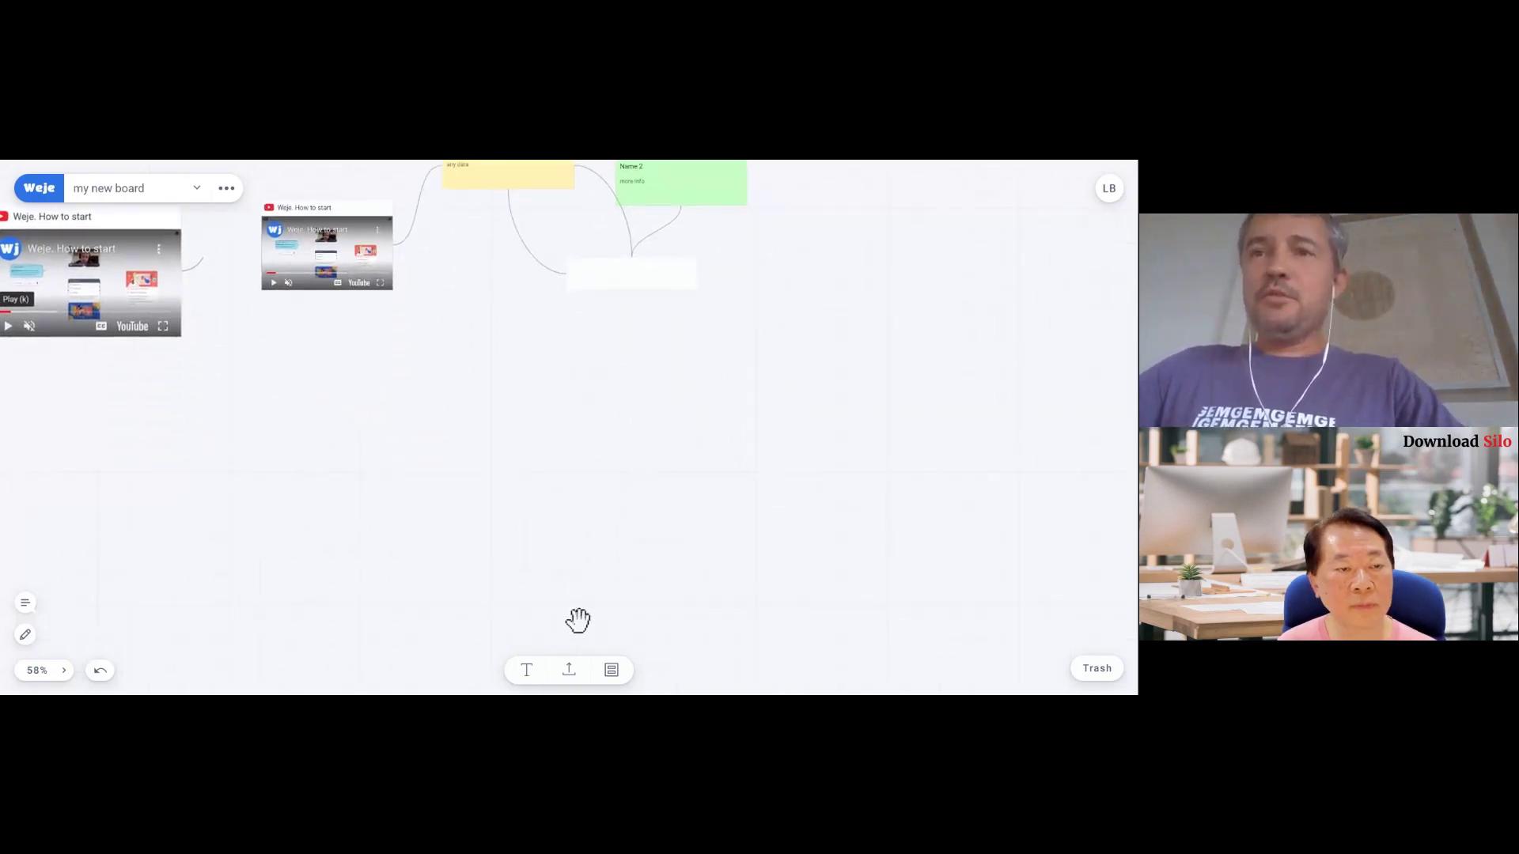
{"action": "scroll", "coordinate": [613, 501], "scroll_direction": "up", "scroll_amount": 2}
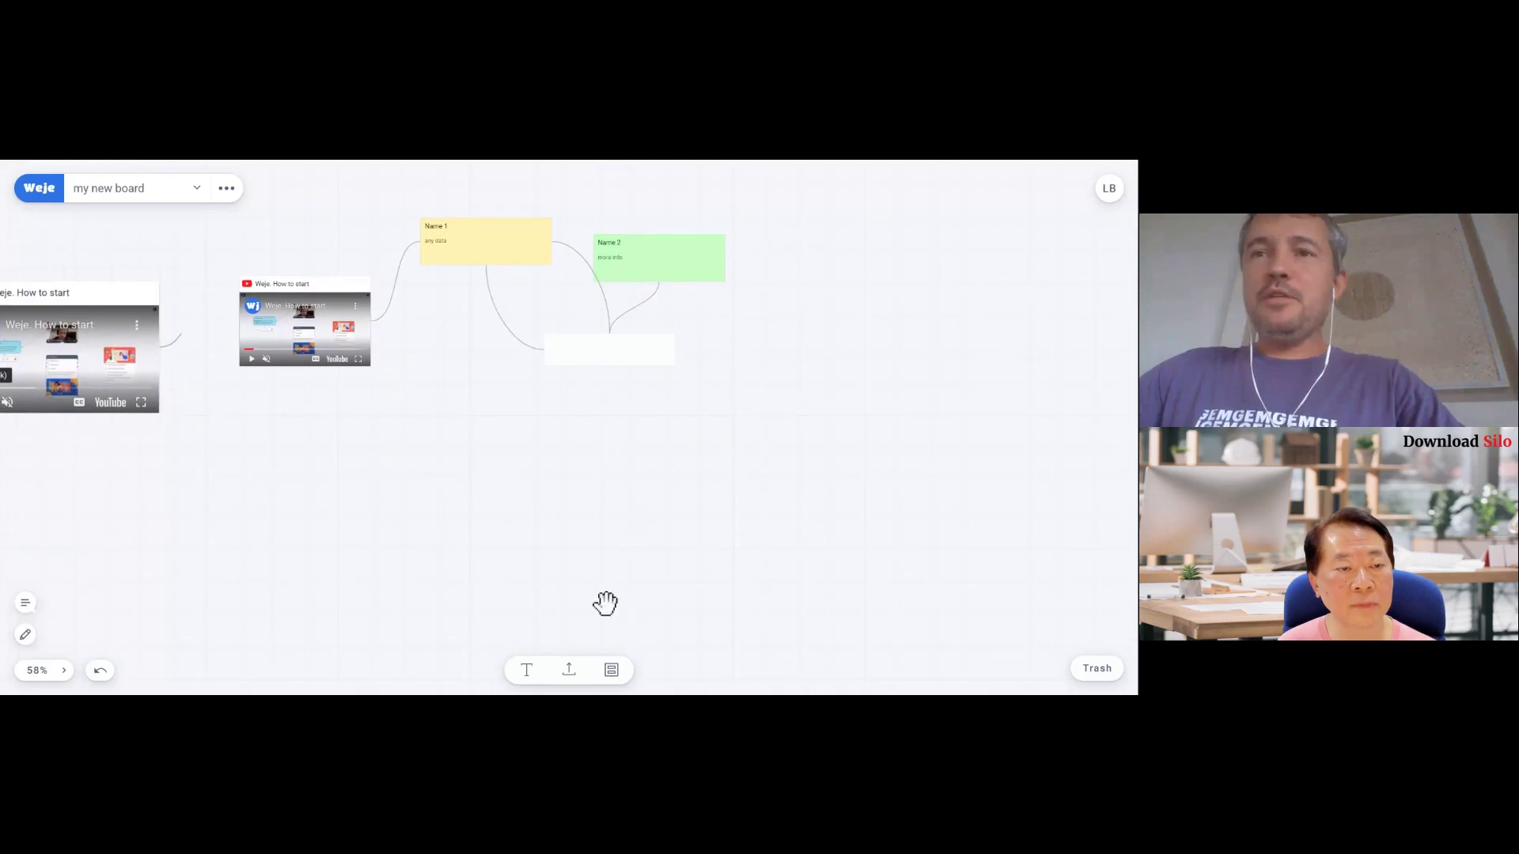
- Add a List and move Name 1, Name 2 and both video cards into it
{"action": "left_click", "coordinate": [612, 674]}
{"action": "left_click_drag", "start_coordinate": [609, 660], "coordinate": [519, 451]}
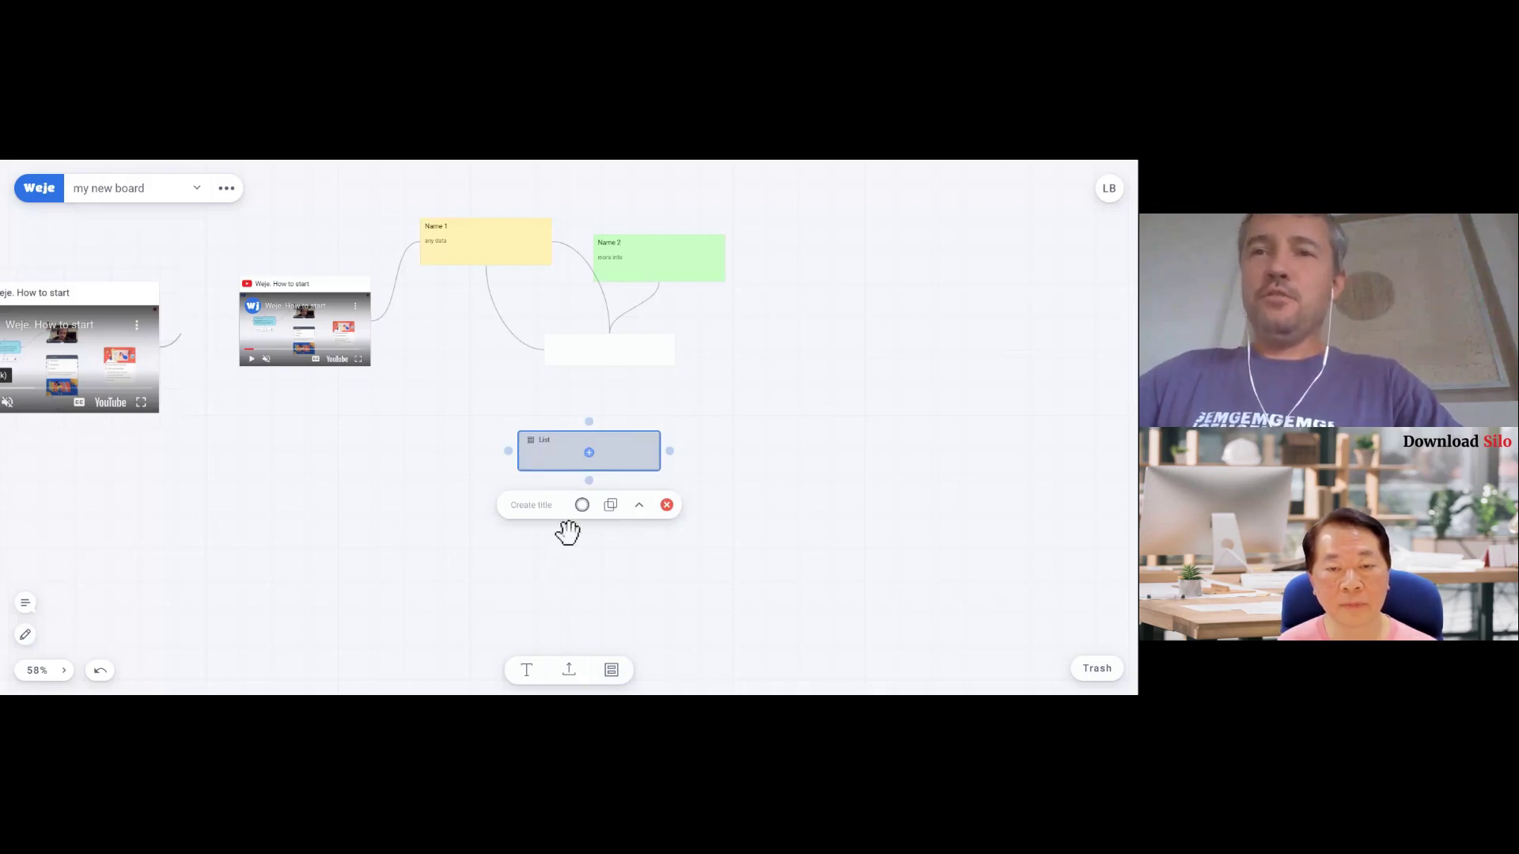
{"action": "left_click_drag", "start_coordinate": [491, 248], "coordinate": [552, 457]}
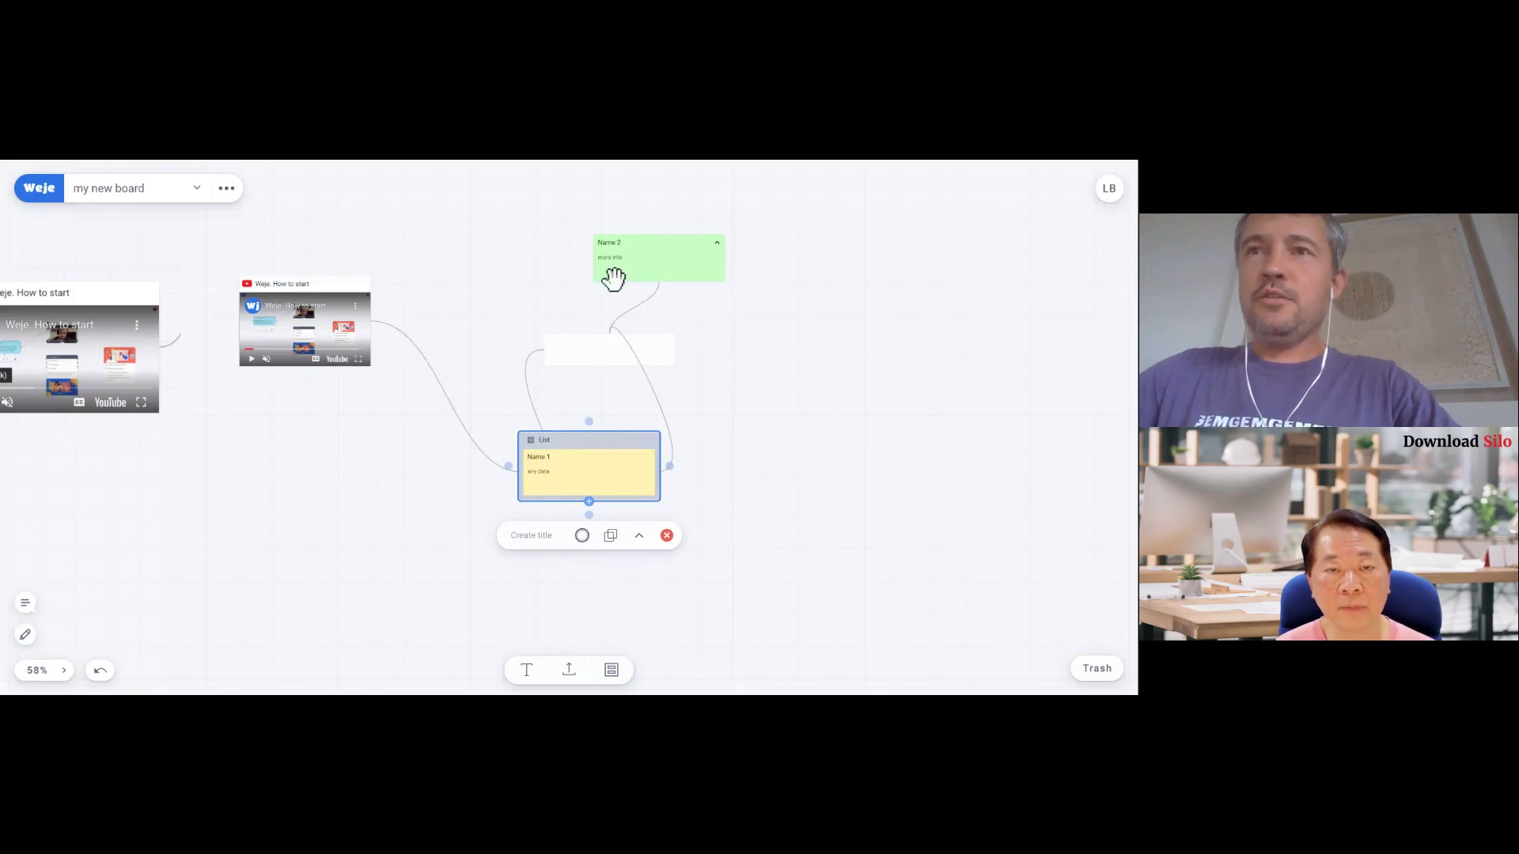
{"action": "left_click_drag", "start_coordinate": [610, 278], "coordinate": [579, 495]}
{"action": "left_click_drag", "start_coordinate": [287, 285], "coordinate": [654, 451]}
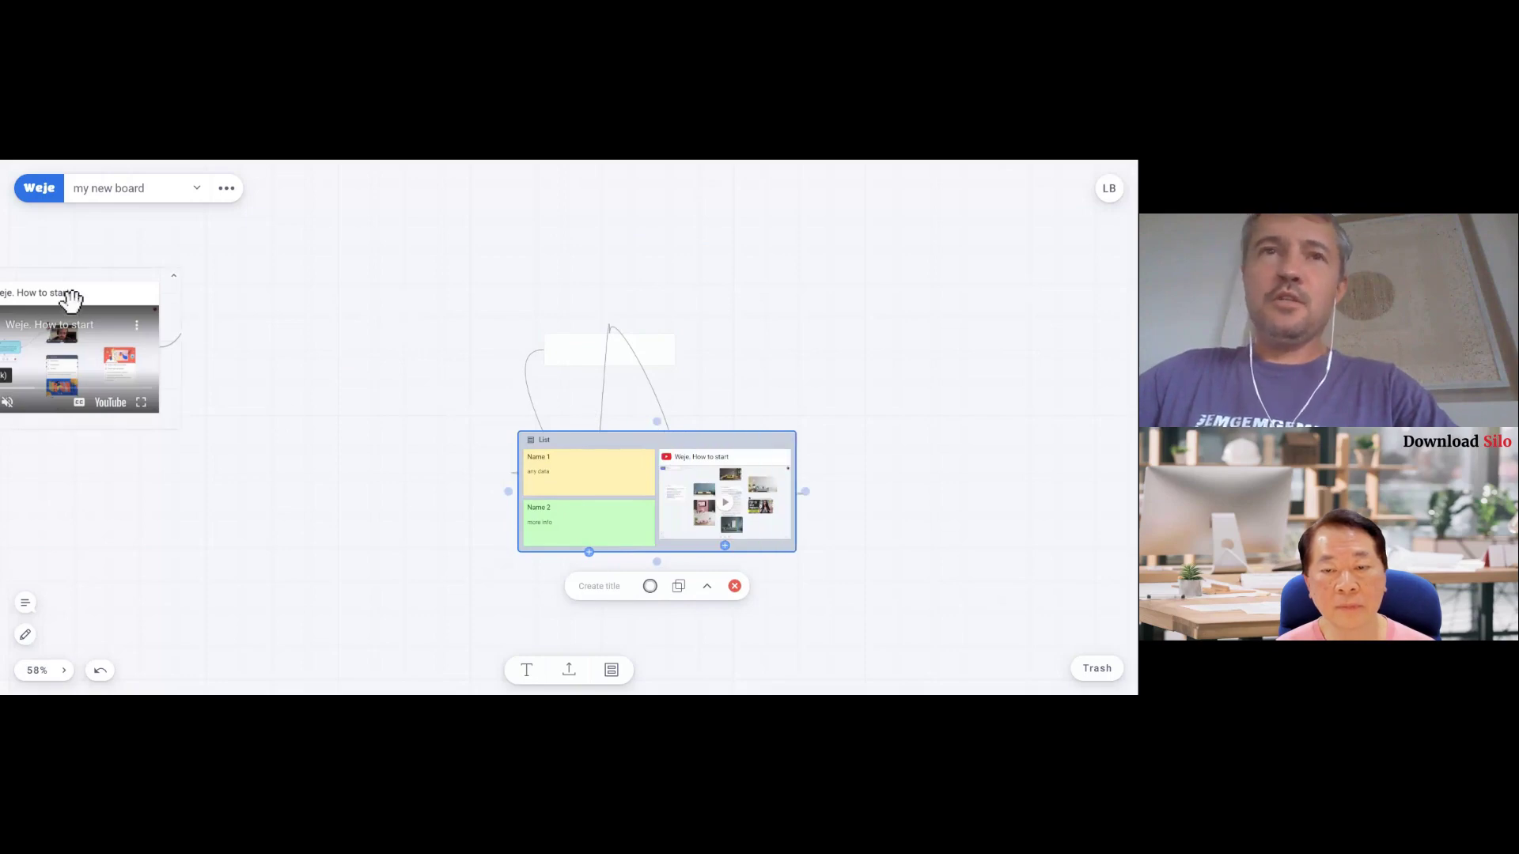
{"action": "left_click_drag", "start_coordinate": [72, 299], "coordinate": [203, 298]}
{"action": "left_click_drag", "start_coordinate": [688, 434], "coordinate": [414, 285]}
{"action": "left_click", "coordinate": [274, 515]}
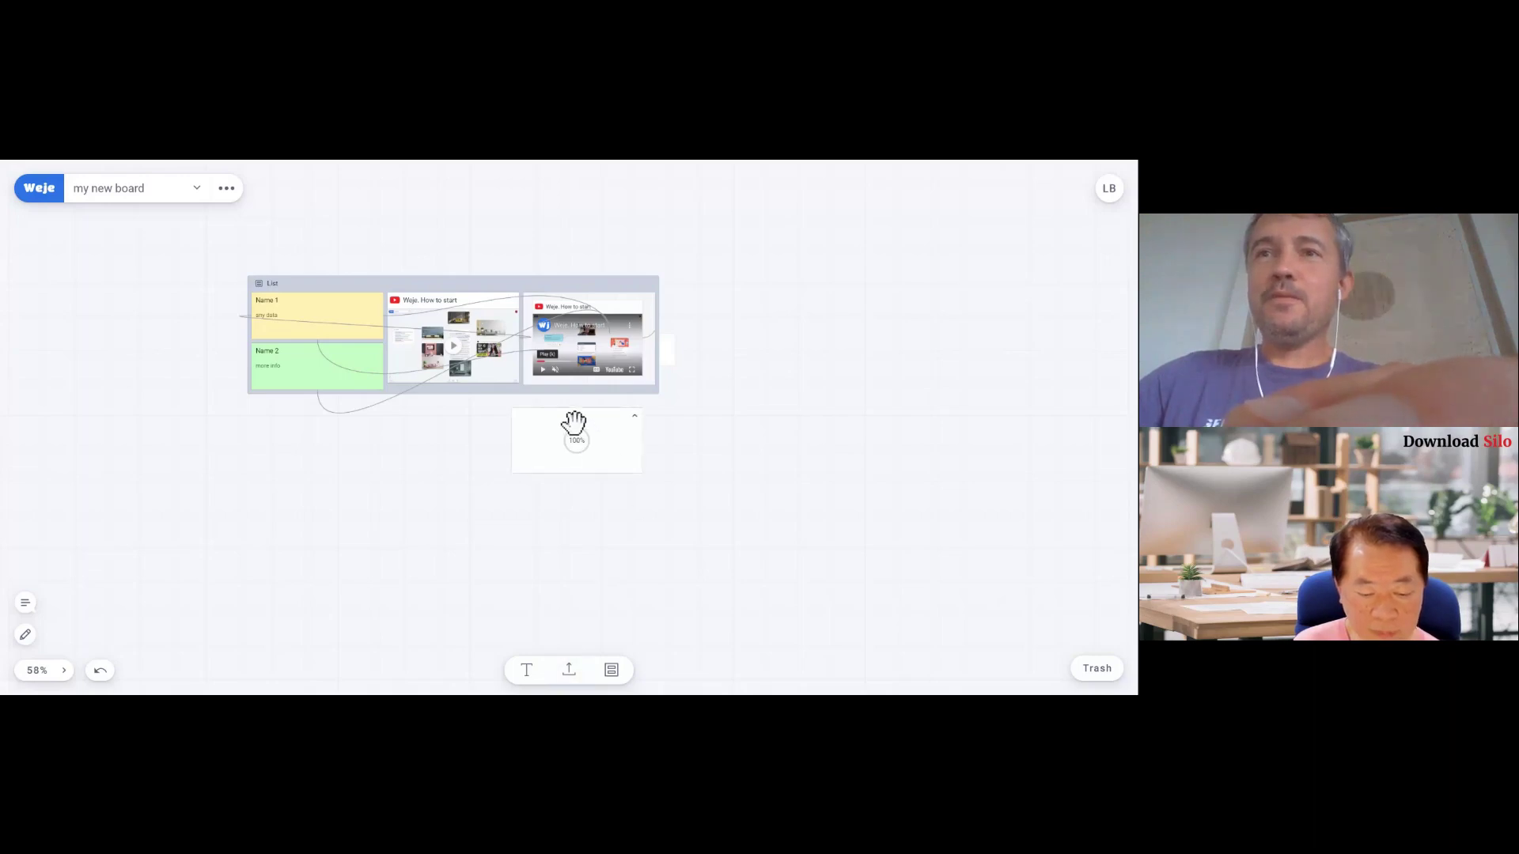
- Place the wine-bottle photo to the List's right and bring up the board settings
{"action": "left_click_drag", "start_coordinate": [568, 418], "coordinate": [782, 376]}
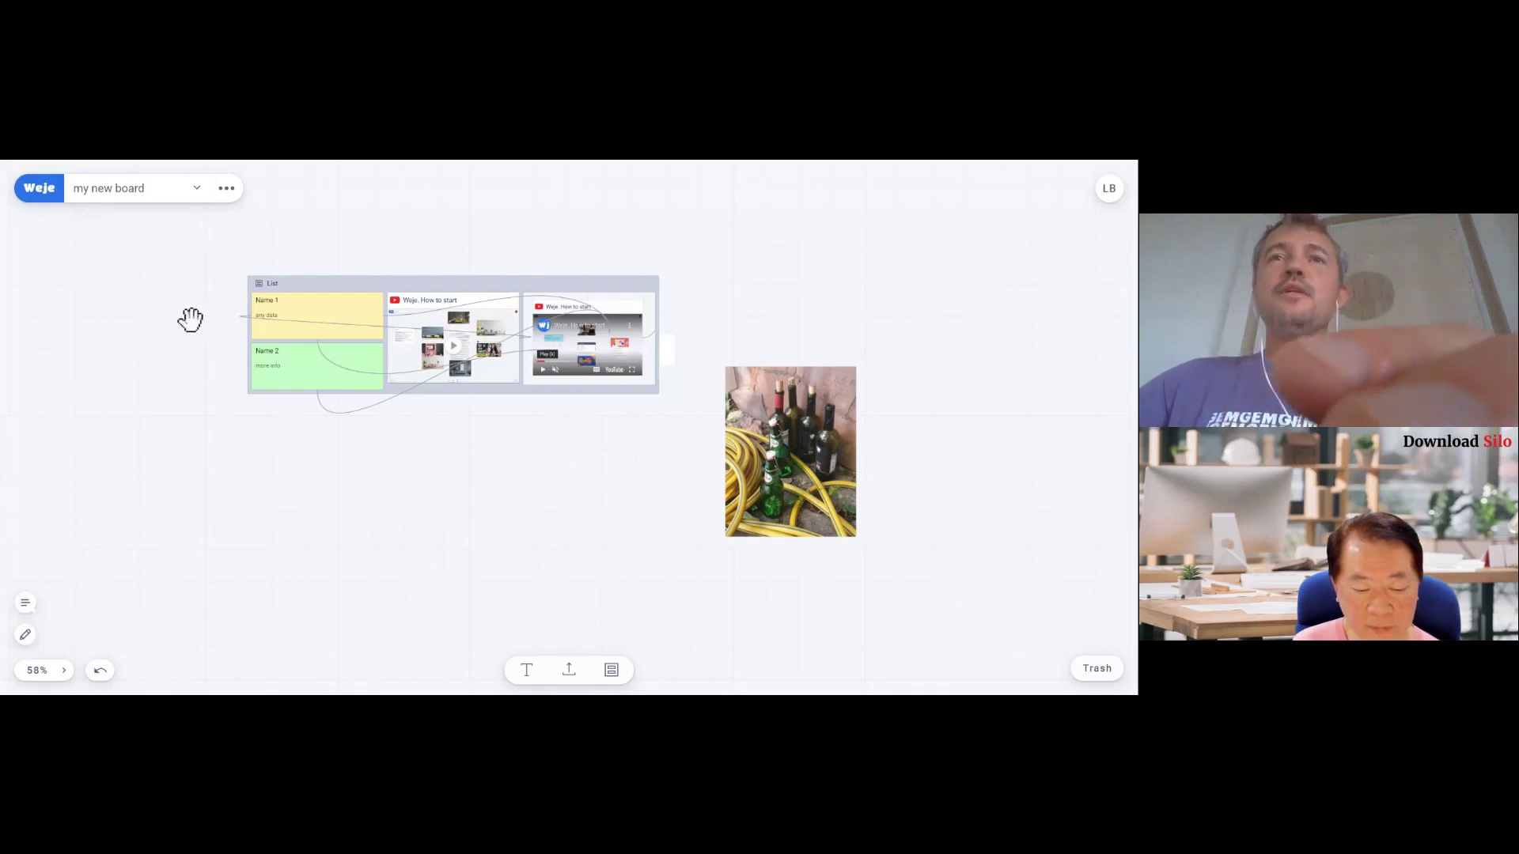
{"action": "left_click_drag", "start_coordinate": [318, 227], "coordinate": [298, 284]}
{"action": "left_click", "coordinate": [227, 188]}
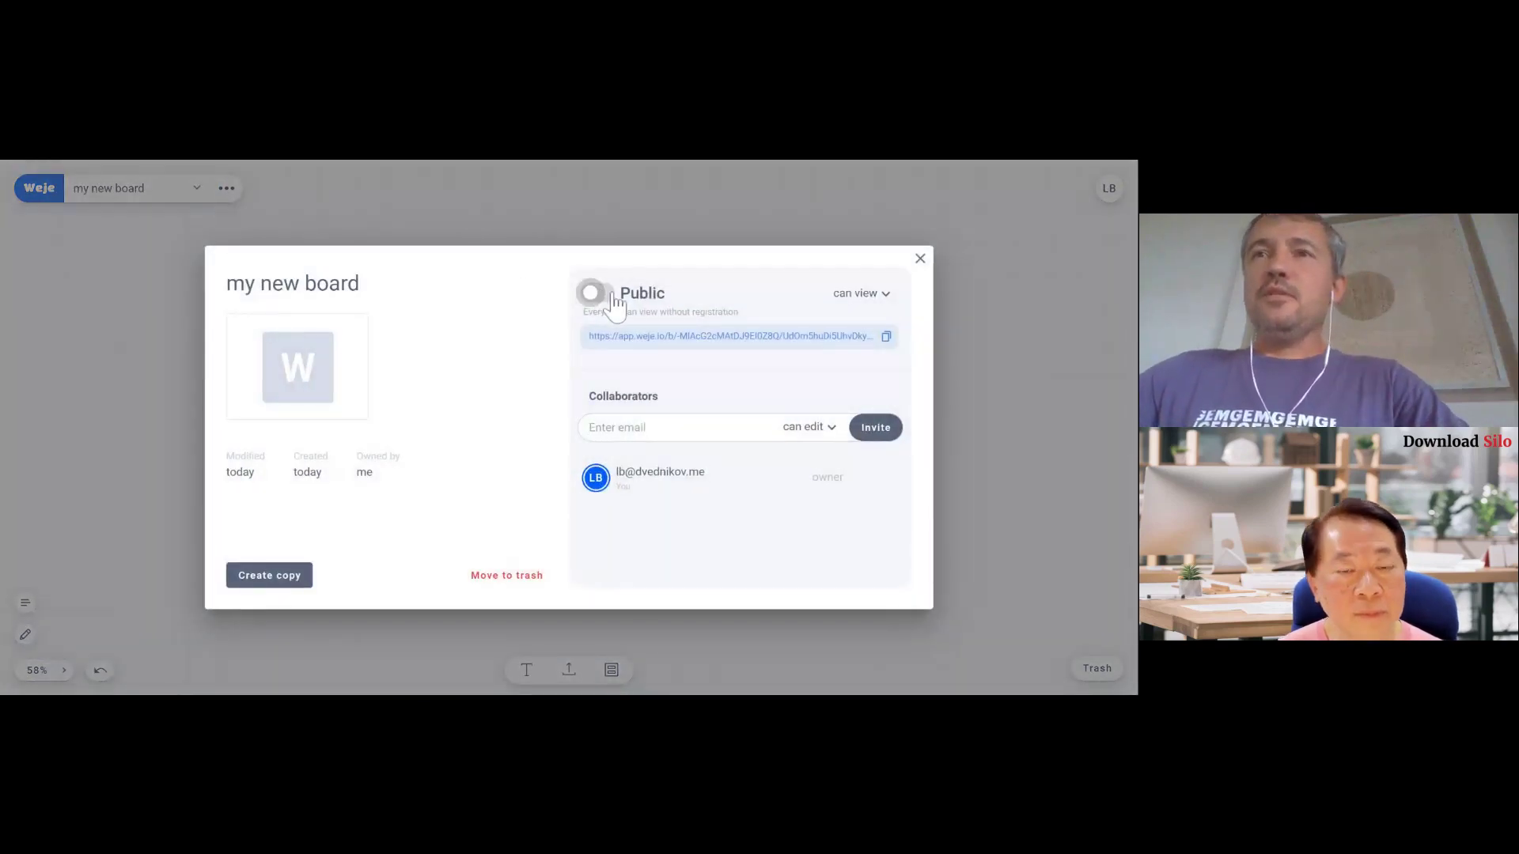
- Toggle public access and invite a collaborator by e-mail with view-only rights
{"action": "left_click", "coordinate": [597, 295]}
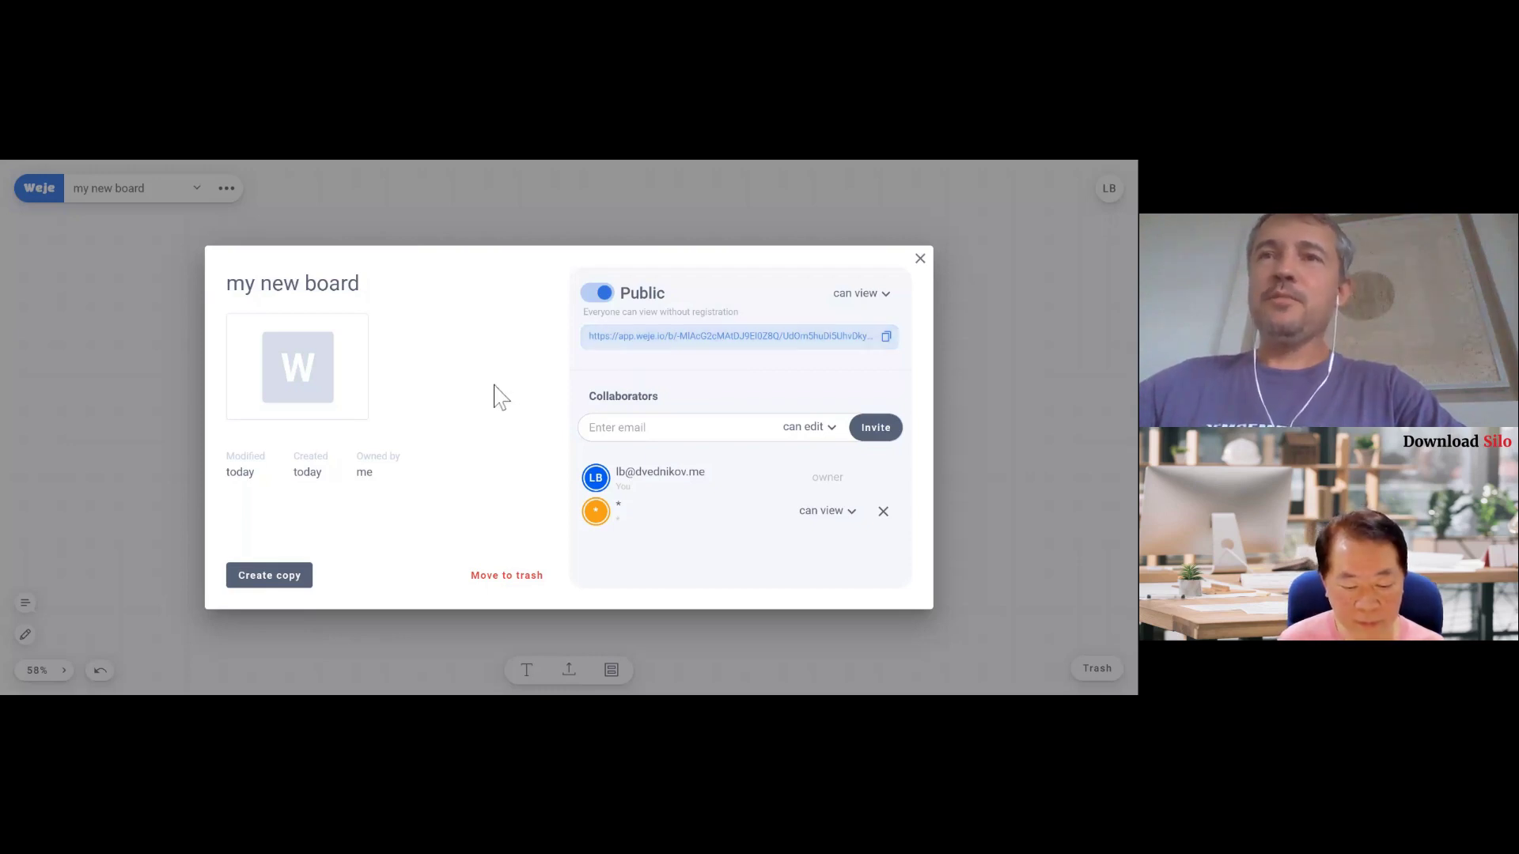
{"action": "left_click", "coordinate": [598, 294]}
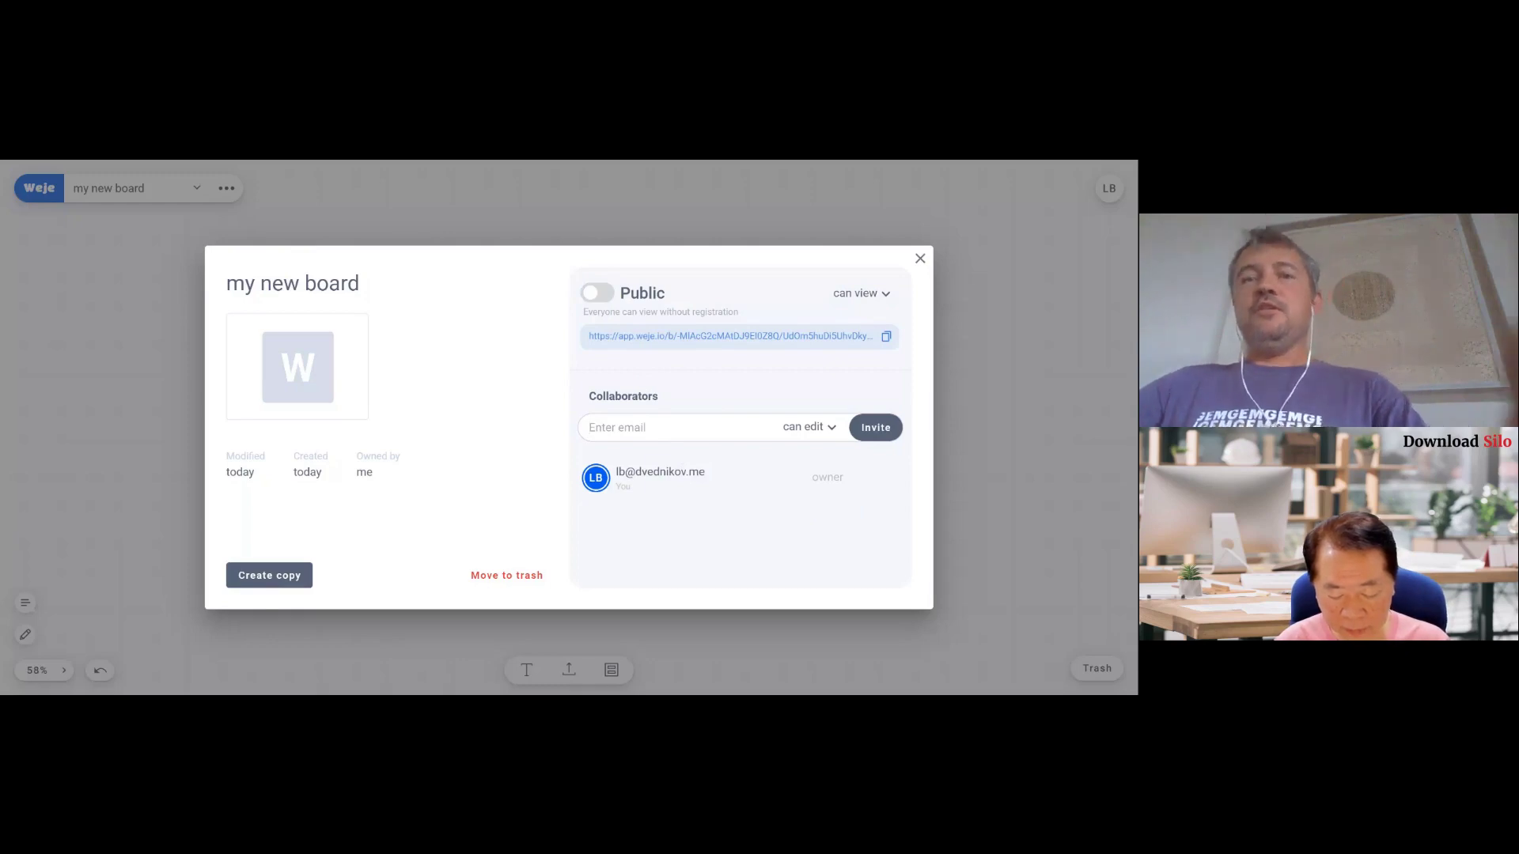
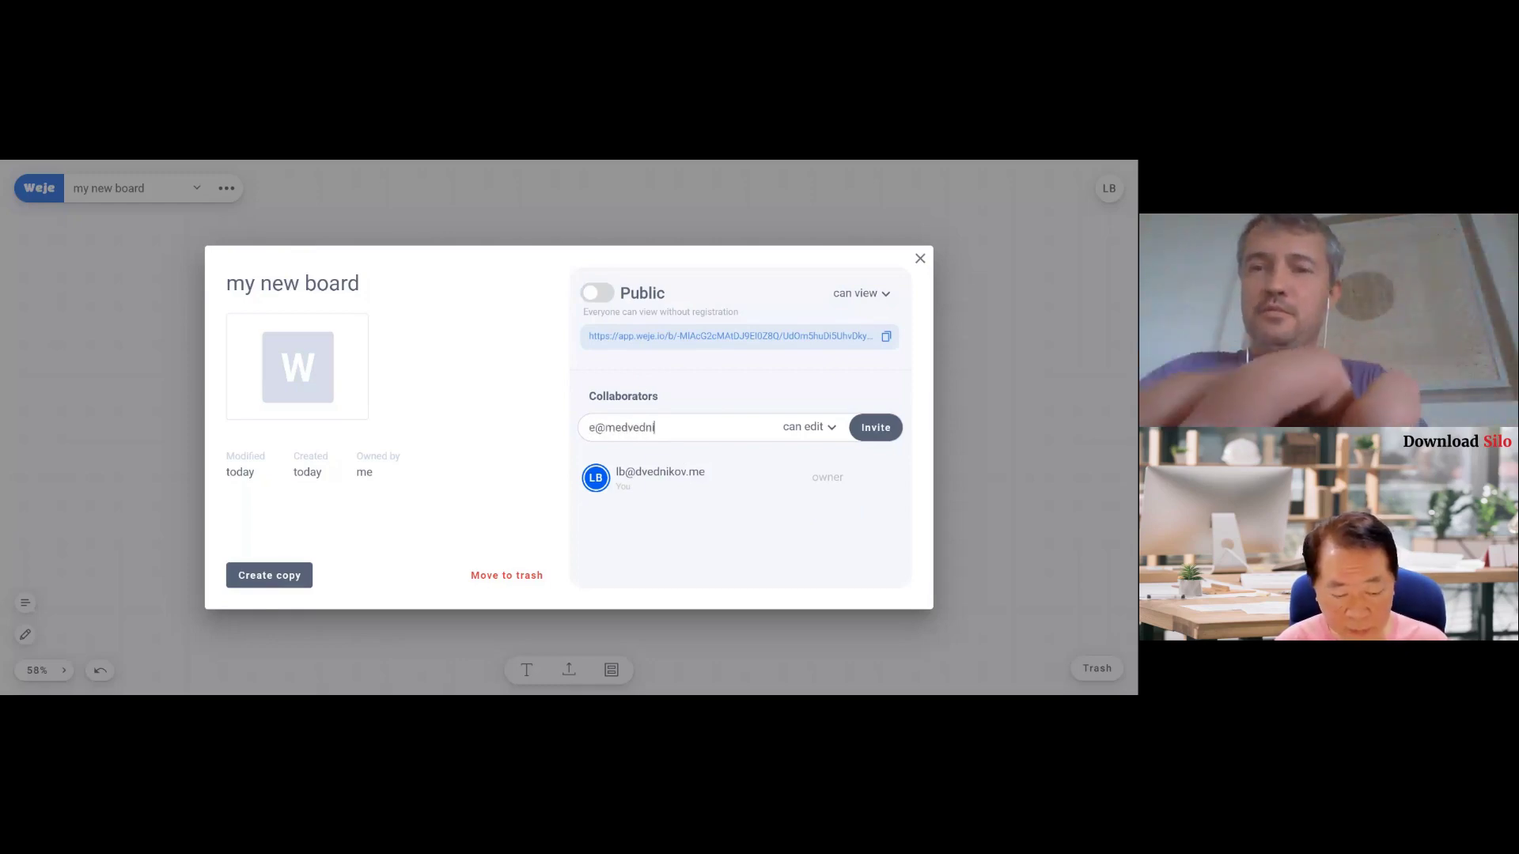
{"action": "left_click", "coordinate": [875, 440]}
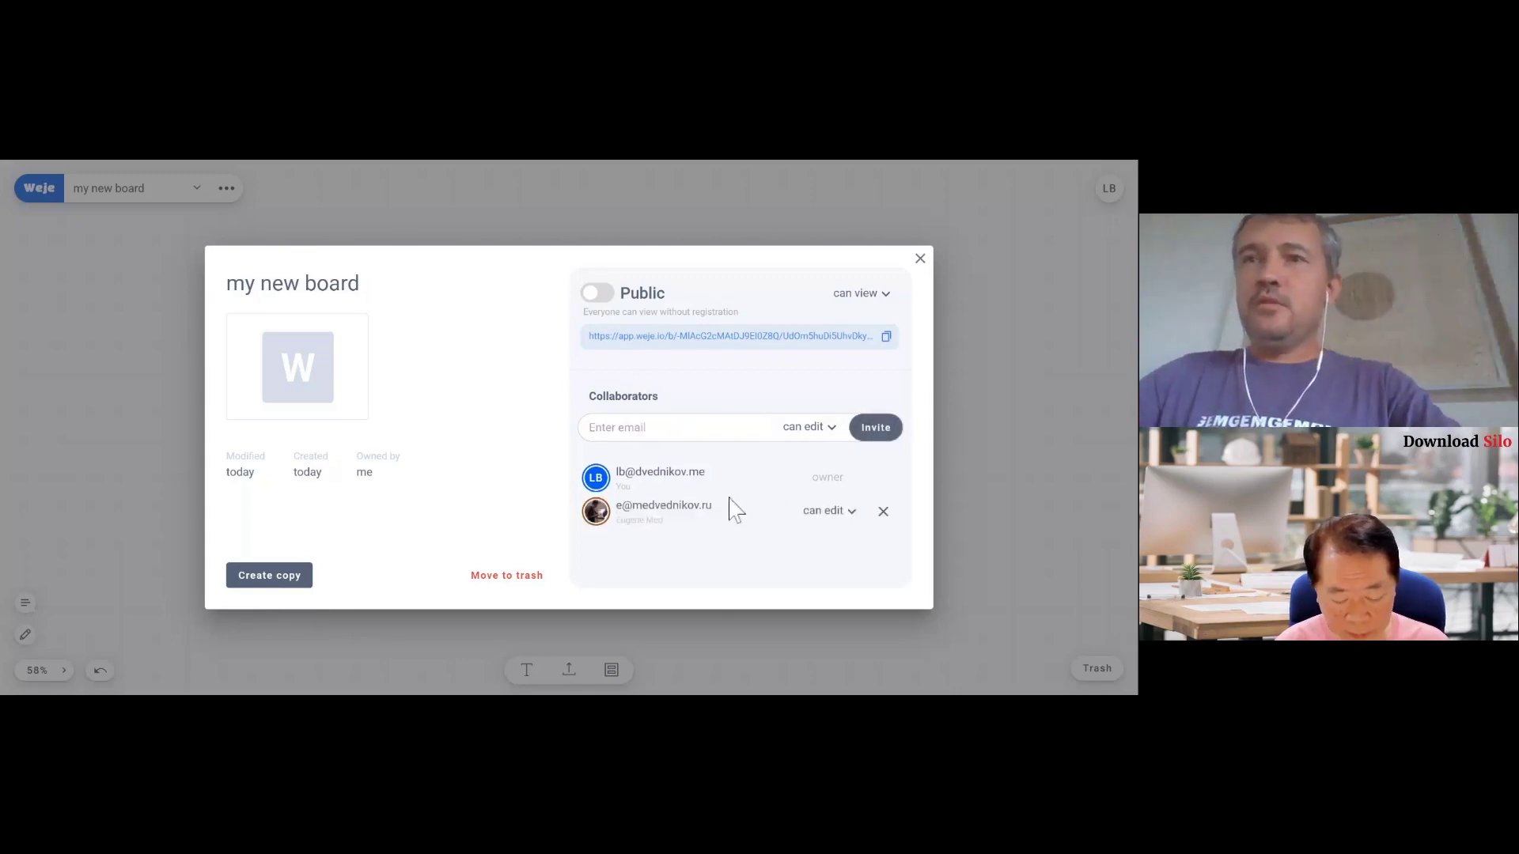
{"action": "left_click", "coordinate": [851, 512]}
{"action": "left_click", "coordinate": [838, 545]}
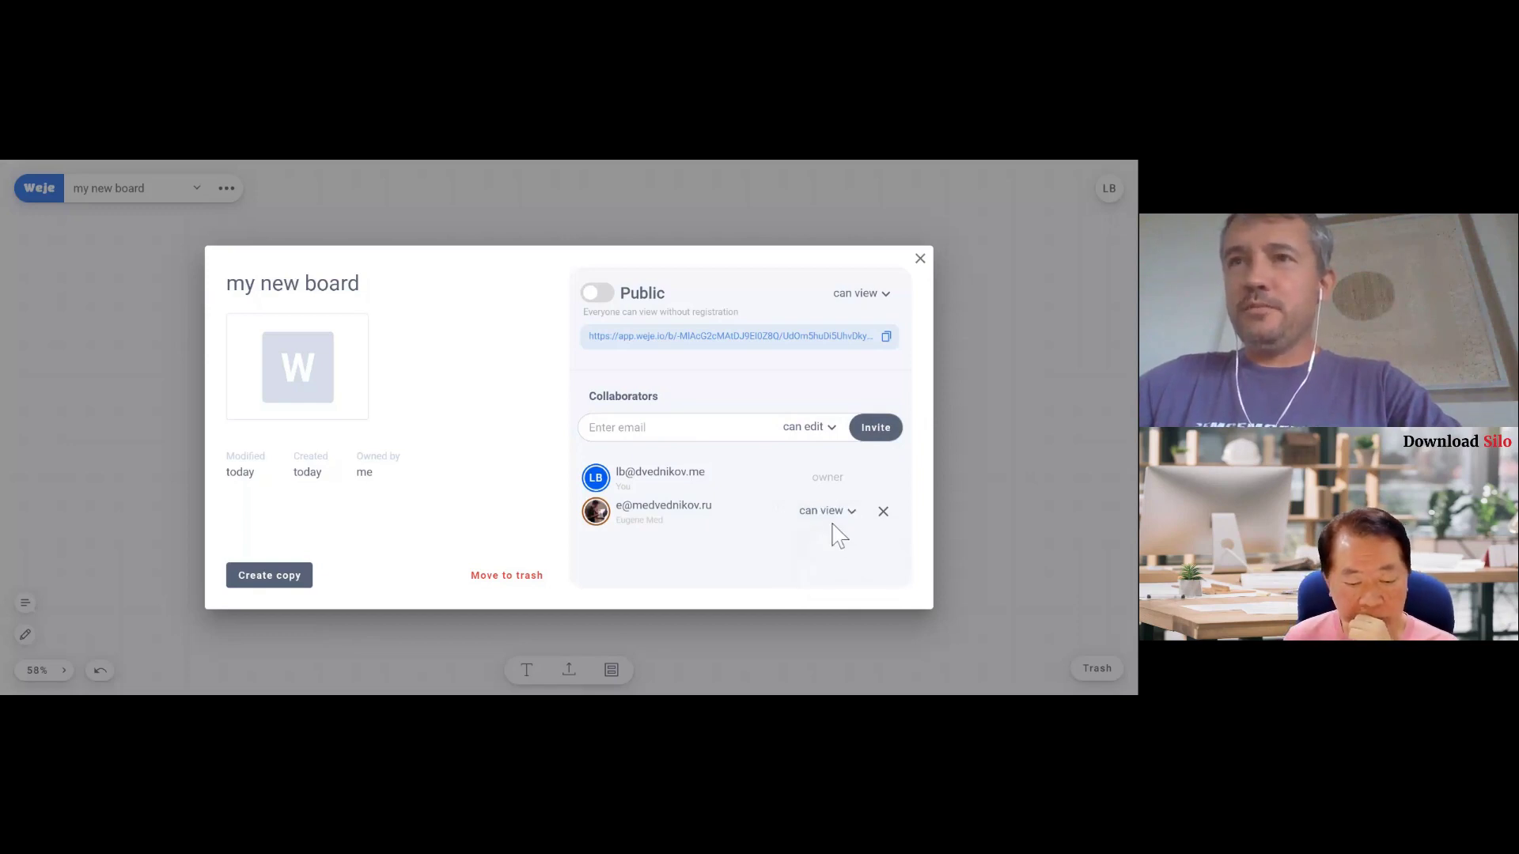
- Make the board public with edit access for anyone with the link, then private again
{"action": "left_click", "coordinate": [595, 293]}
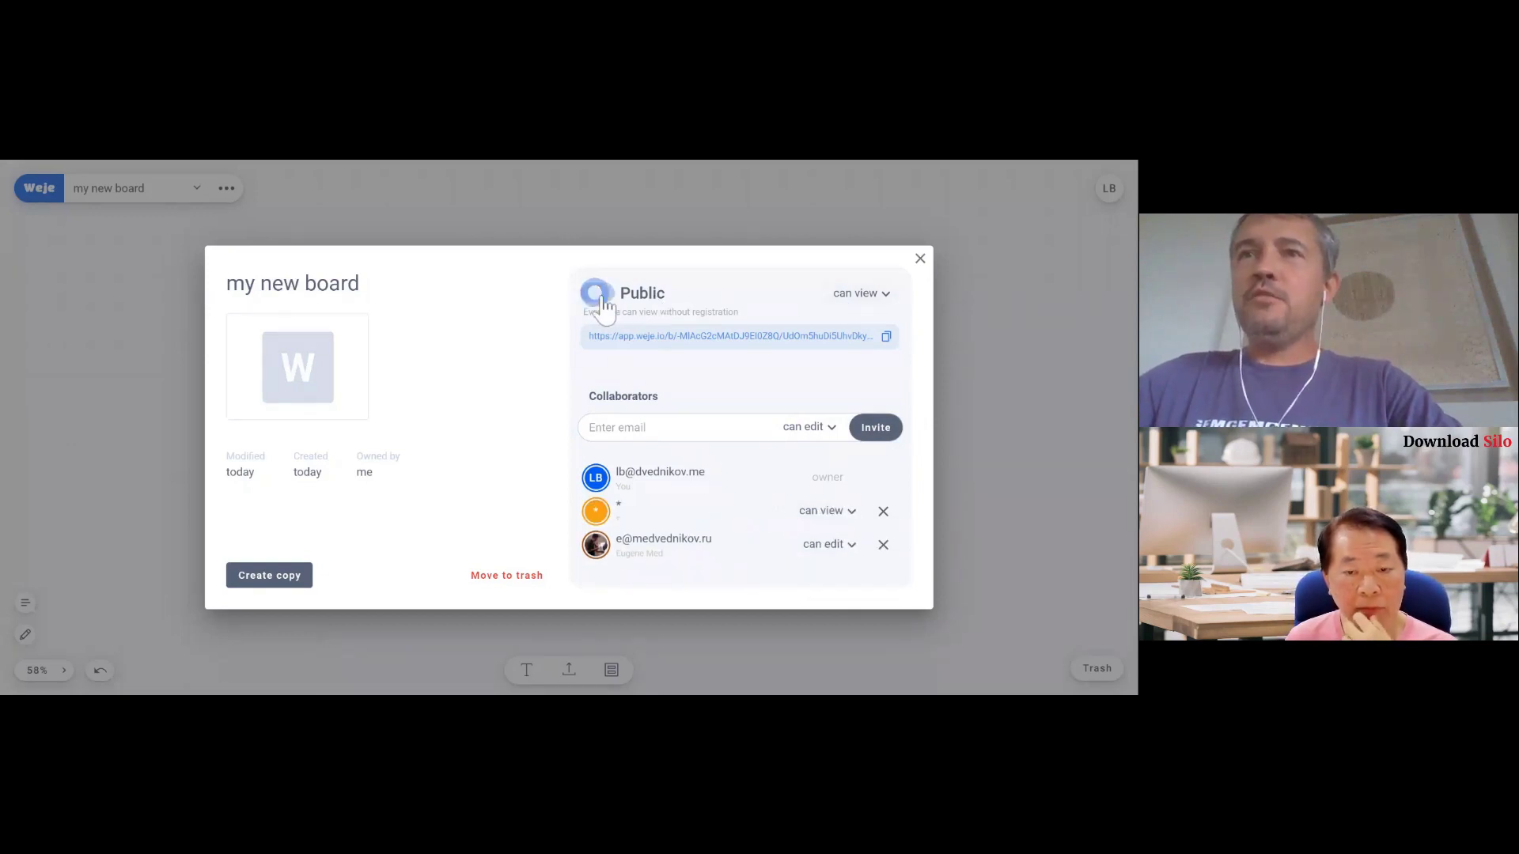
{"action": "left_click", "coordinate": [868, 298]}
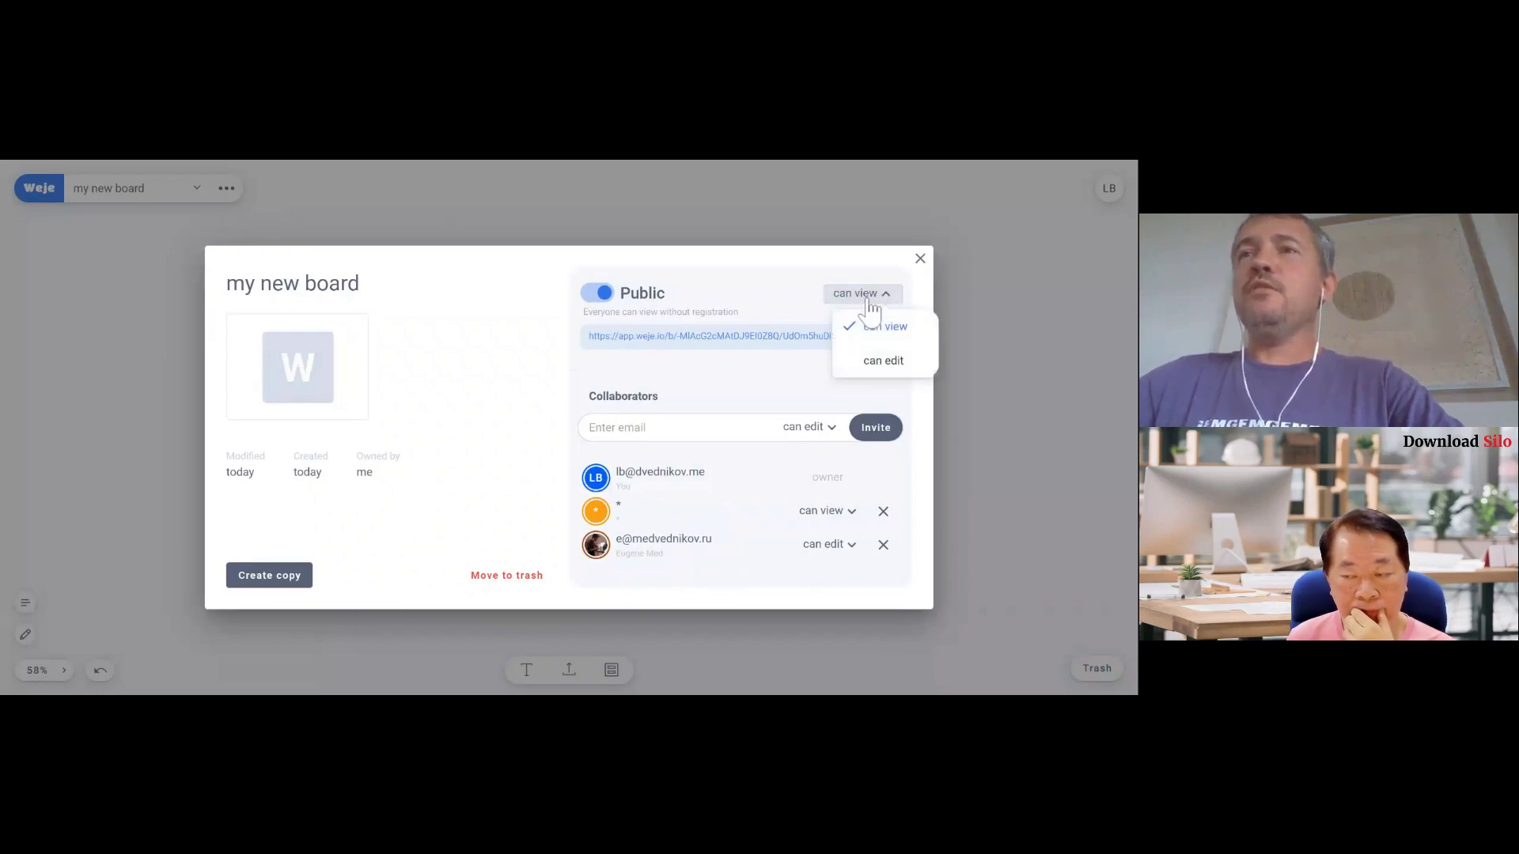
{"action": "left_click", "coordinate": [881, 360]}
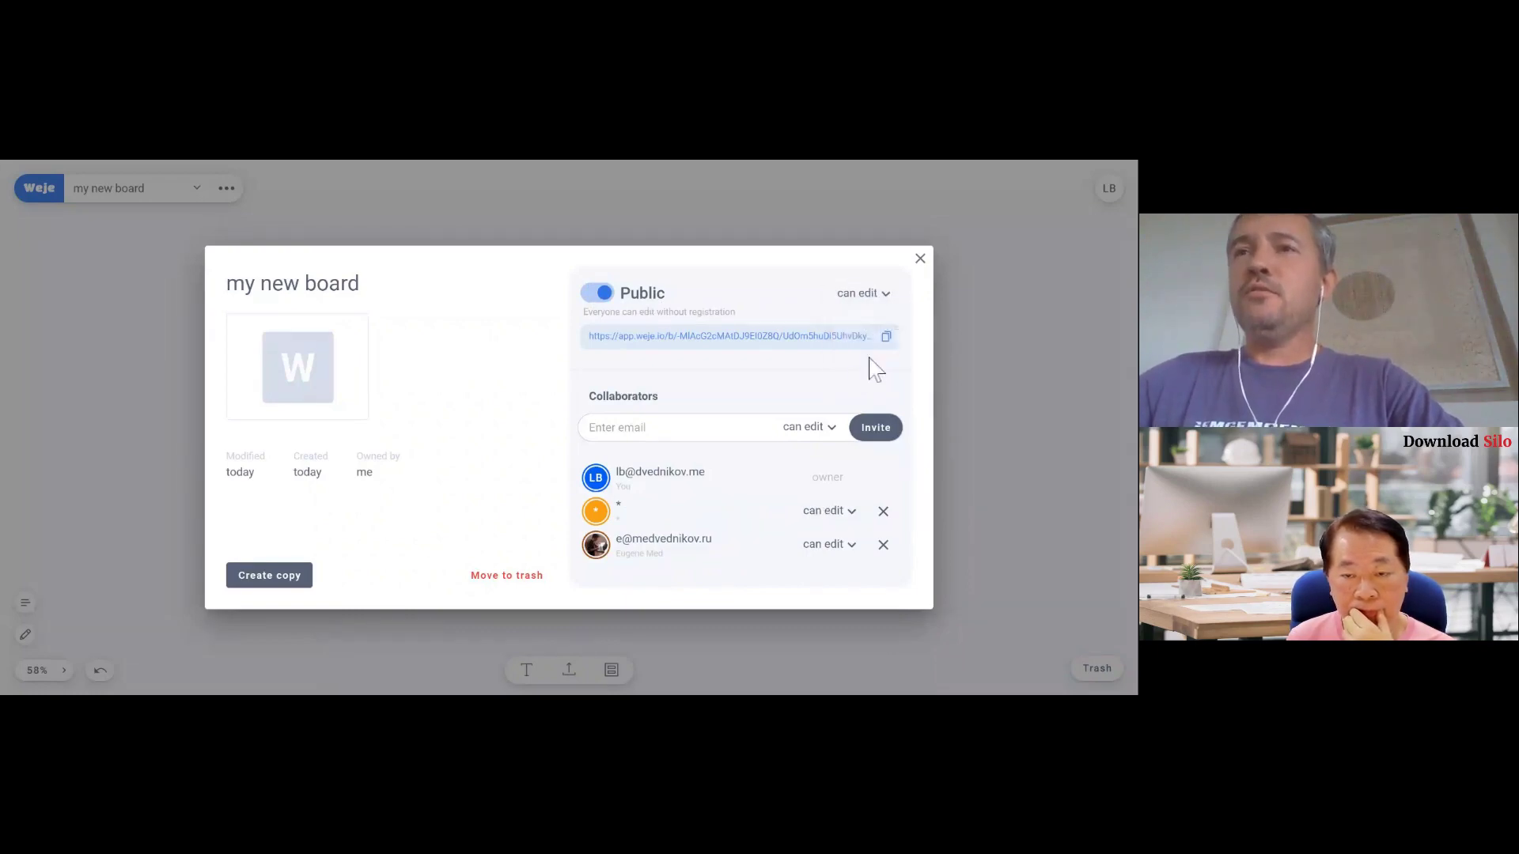
{"action": "left_click", "coordinate": [861, 298]}
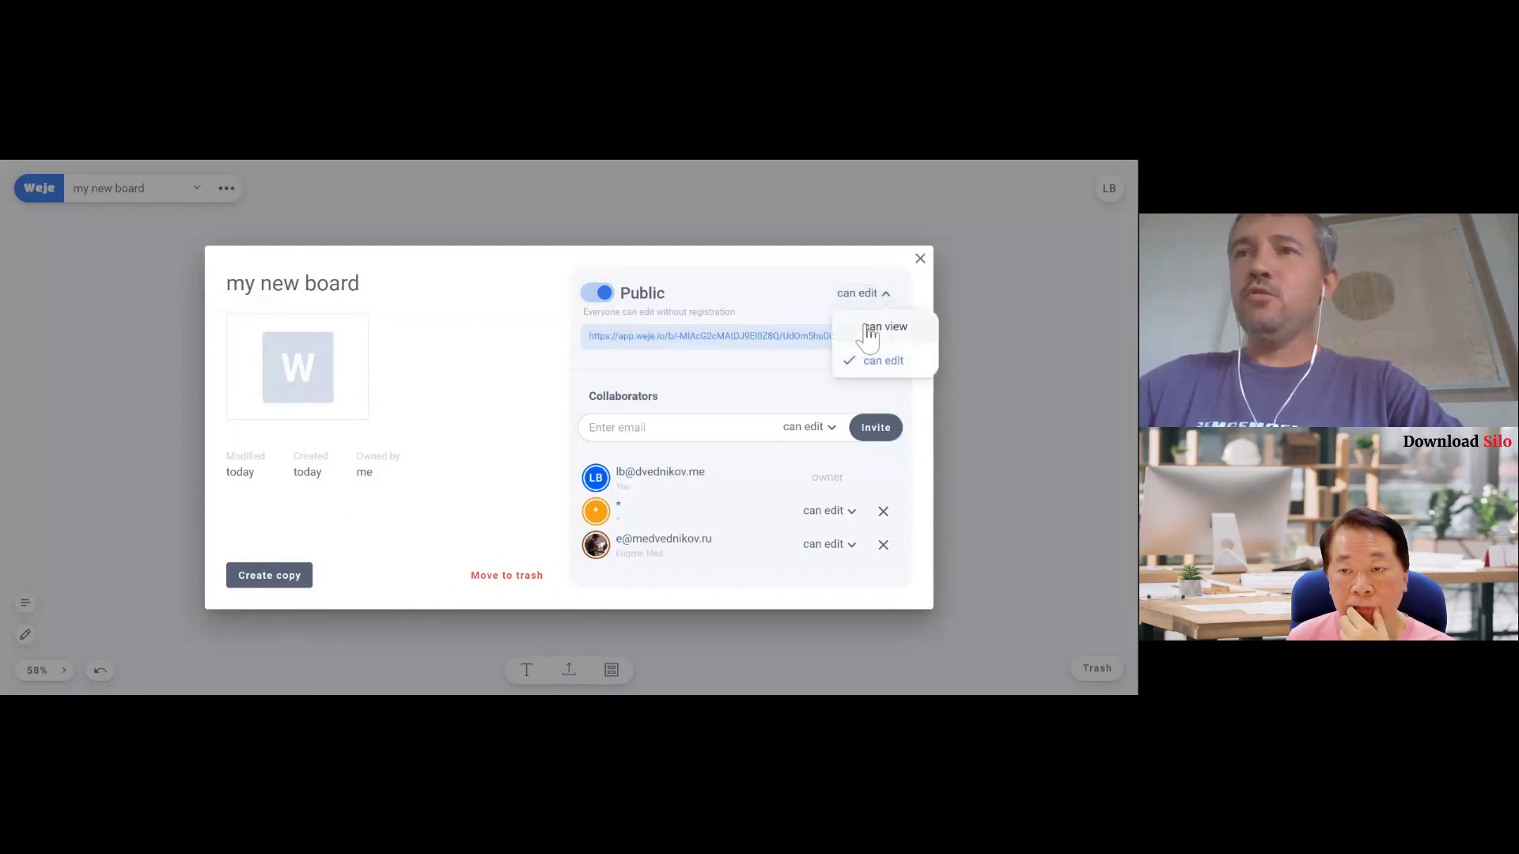
{"action": "left_click", "coordinate": [597, 299]}
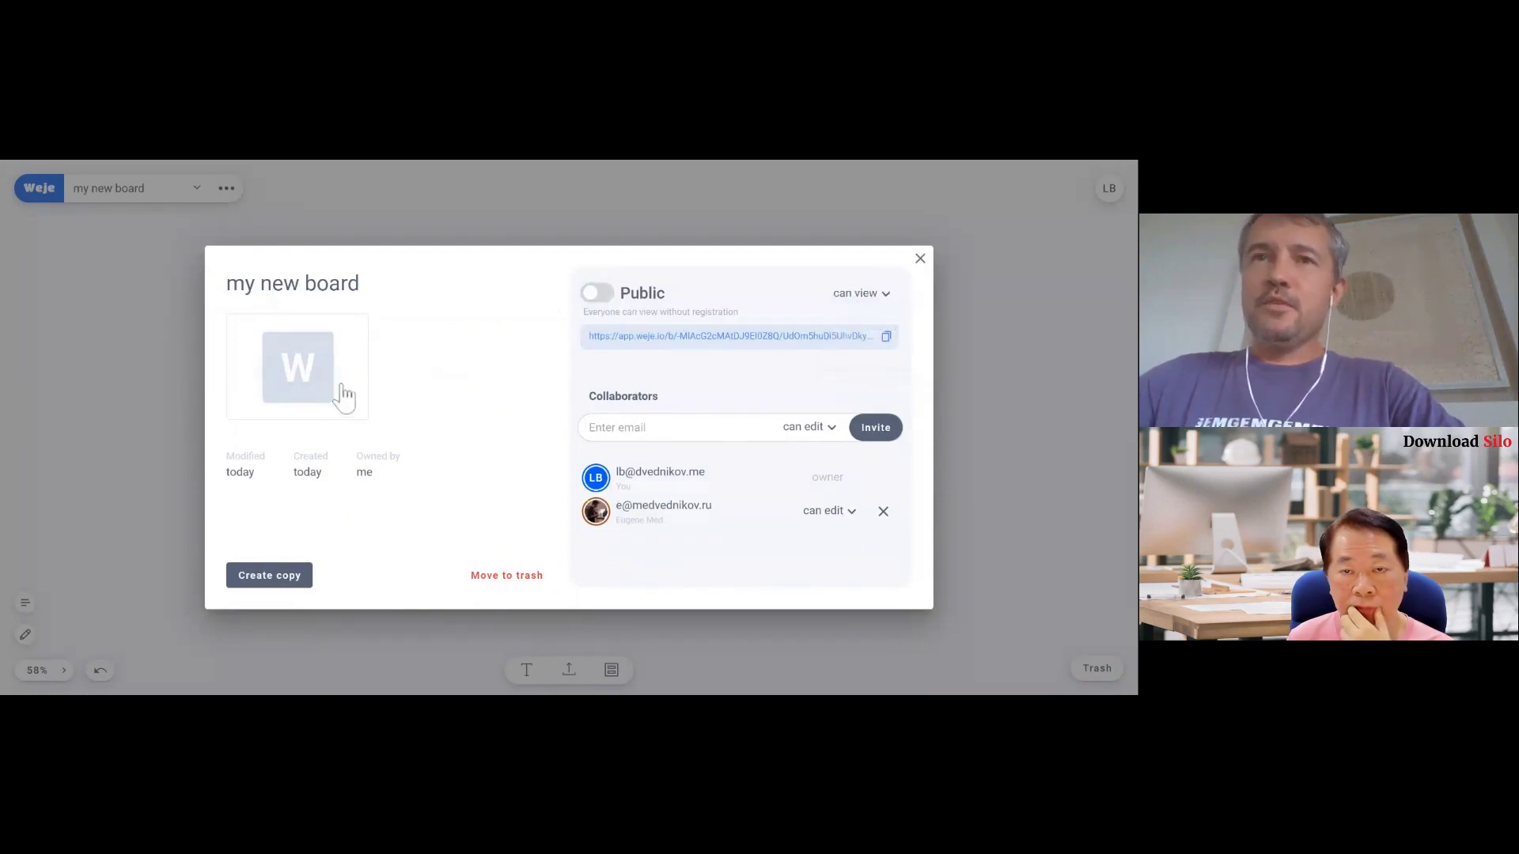
- Give the board a $100-bill cover, rename it 'my new board ranamed', and duplicate it
{"action": "mouse_move", "coordinate": [299, 380]}
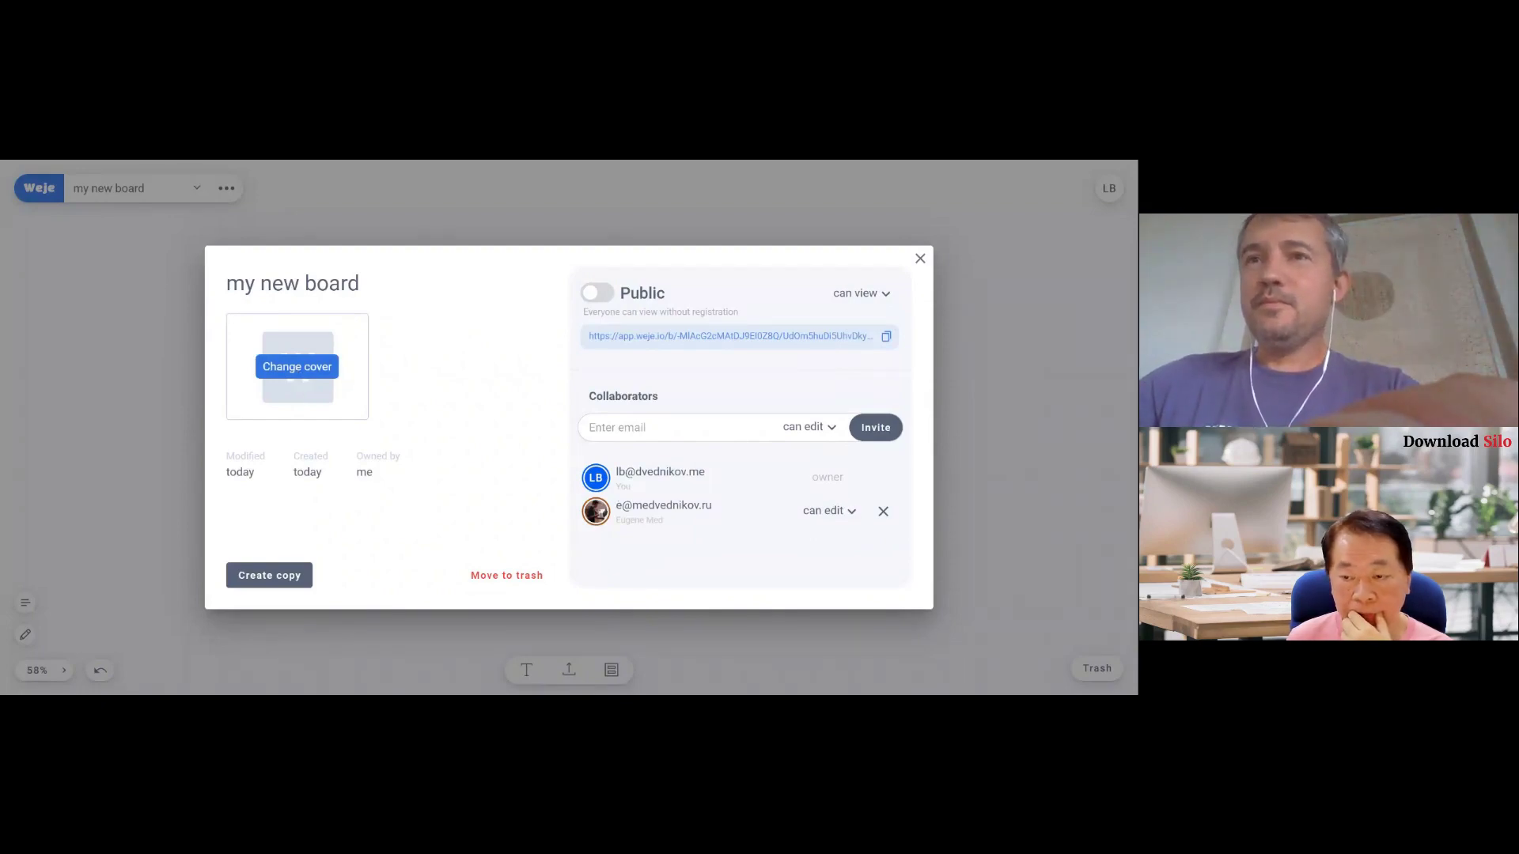
{"action": "double_click", "coordinate": [449, 439]}
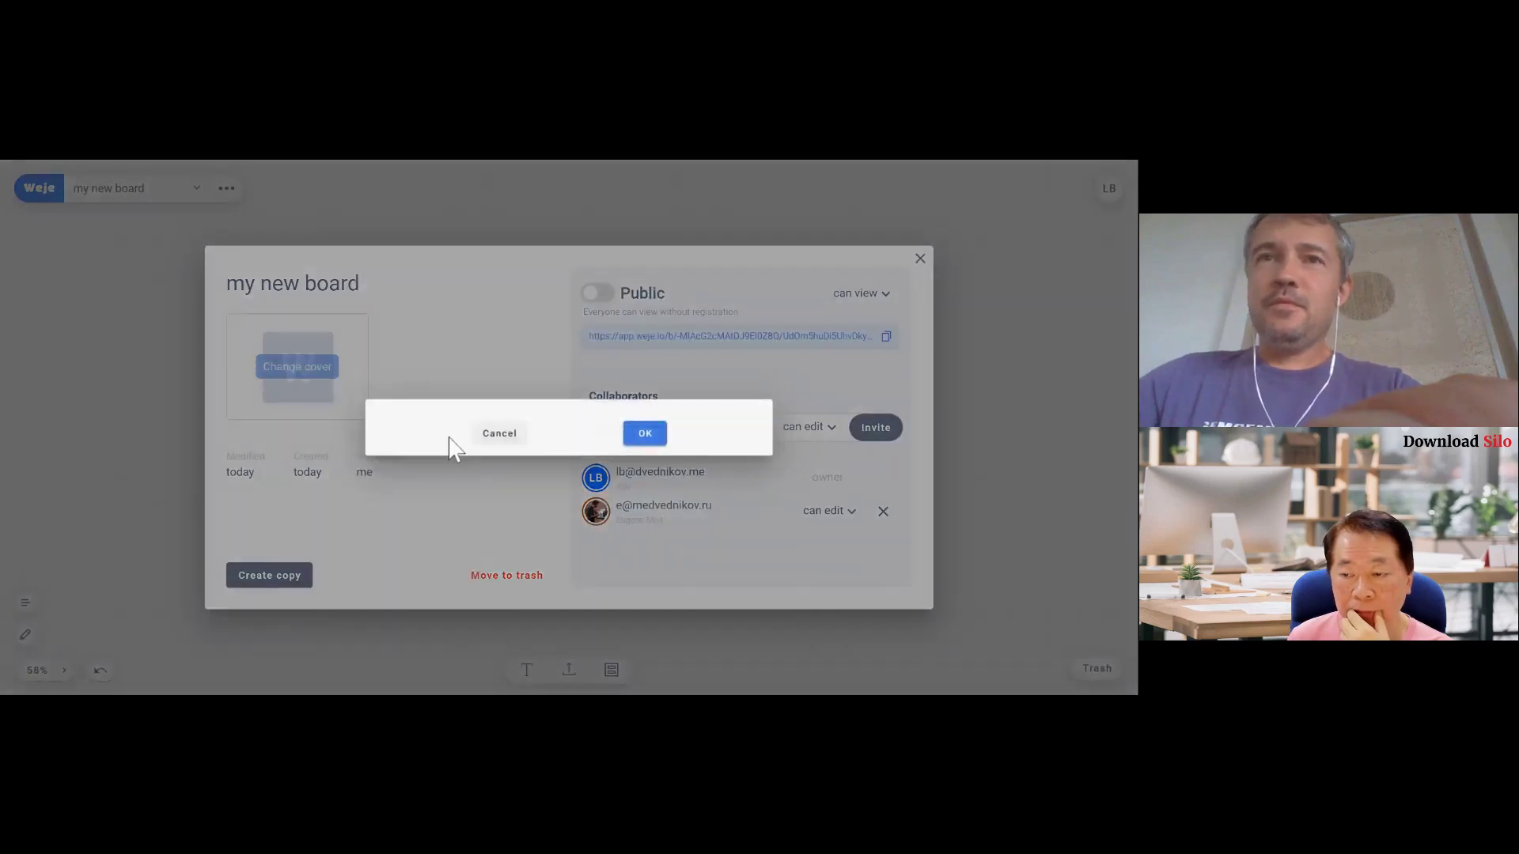
{"action": "left_click", "coordinate": [647, 576]}
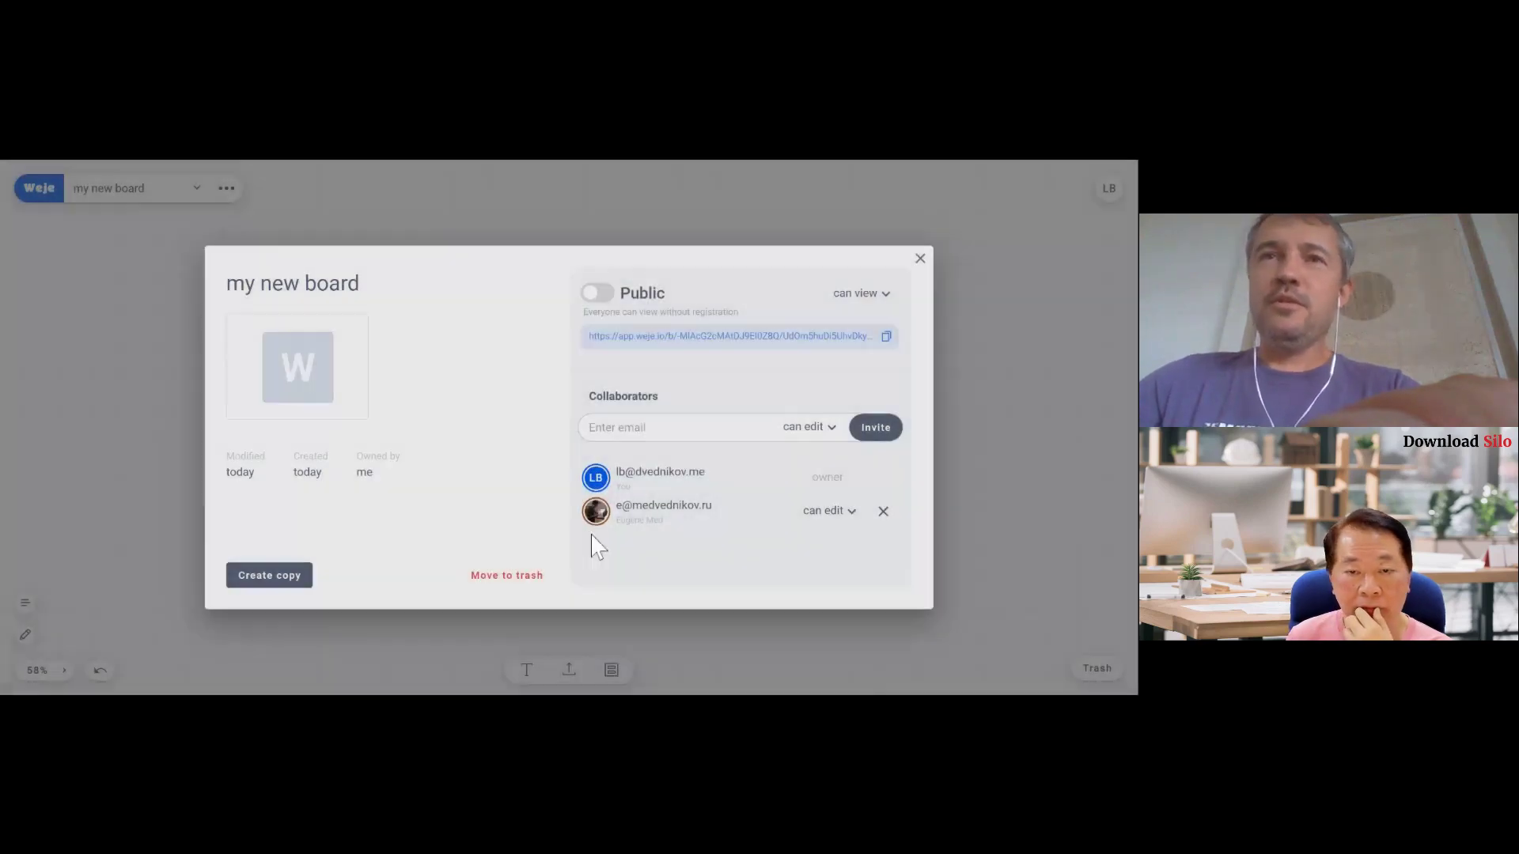
{"action": "left_click", "coordinate": [304, 283]}
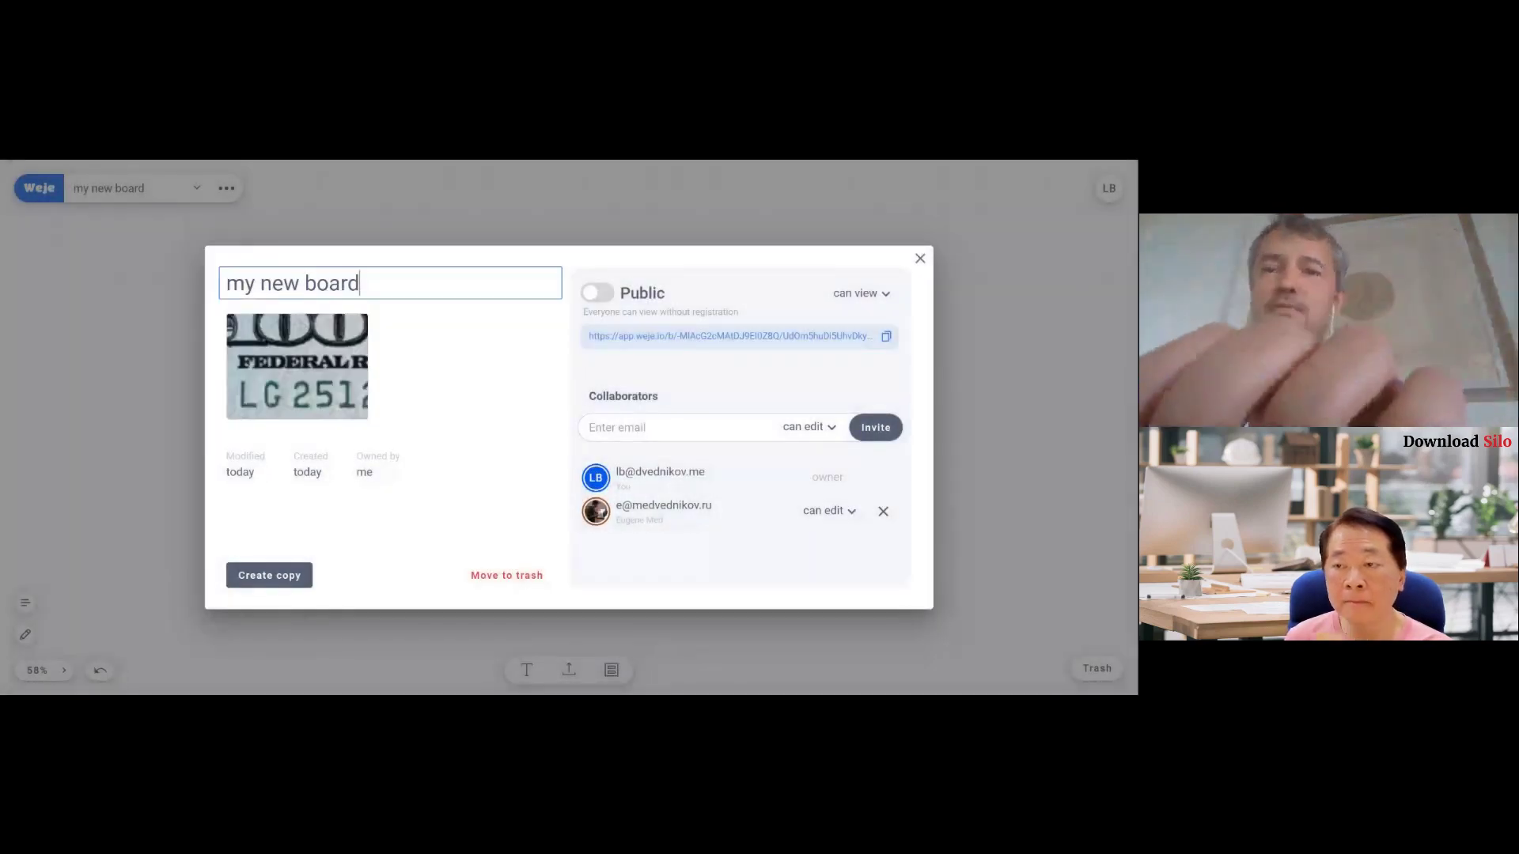
{"action": "key", "text": "End"}
{"action": "type", "text": "ranamed"}
{"action": "left_click", "coordinate": [440, 395]}
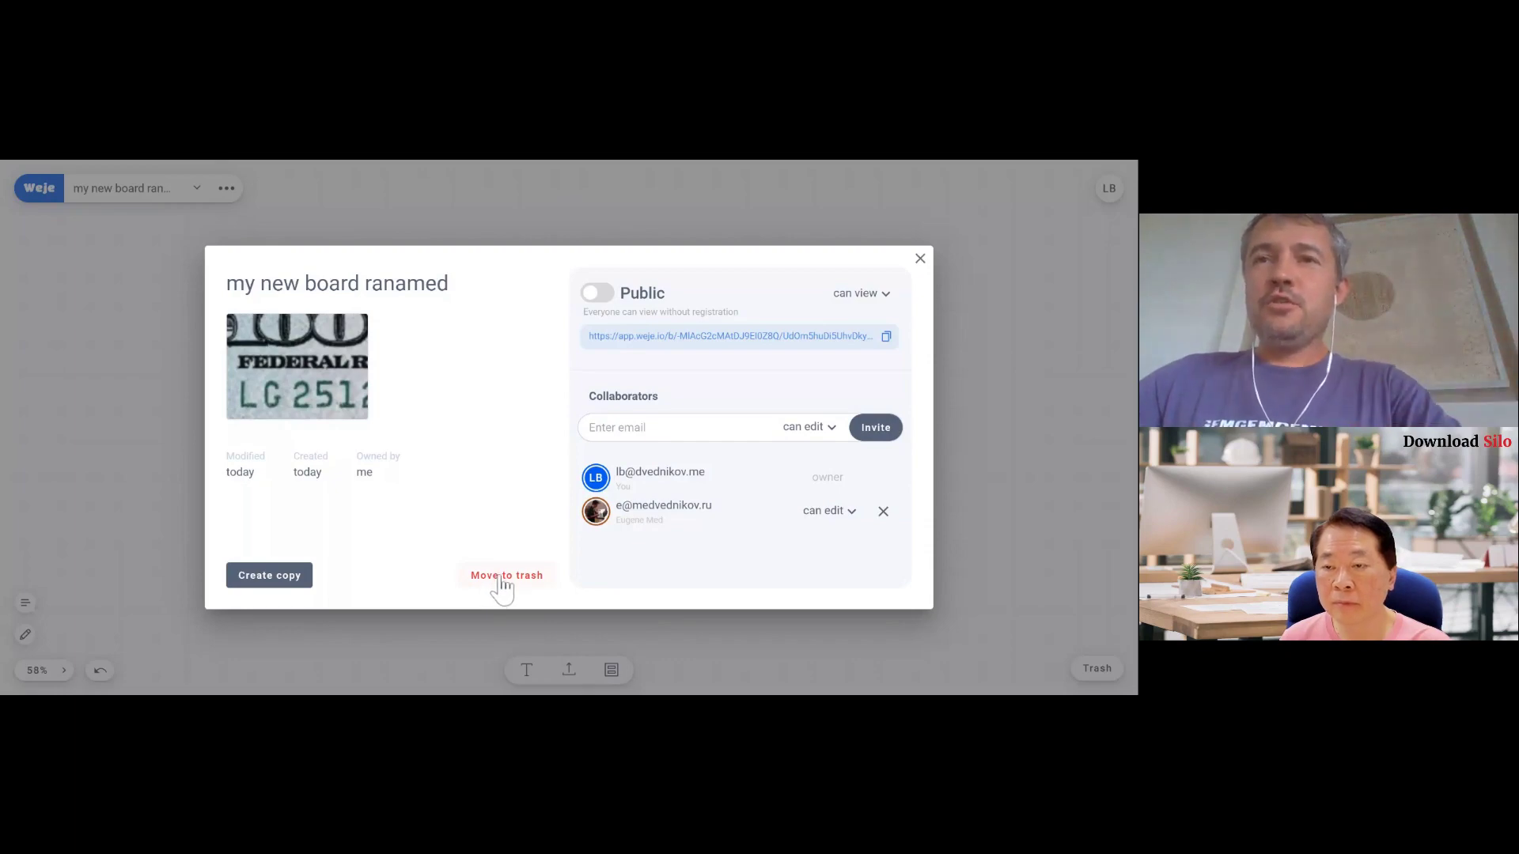
{"action": "left_click", "coordinate": [269, 577]}
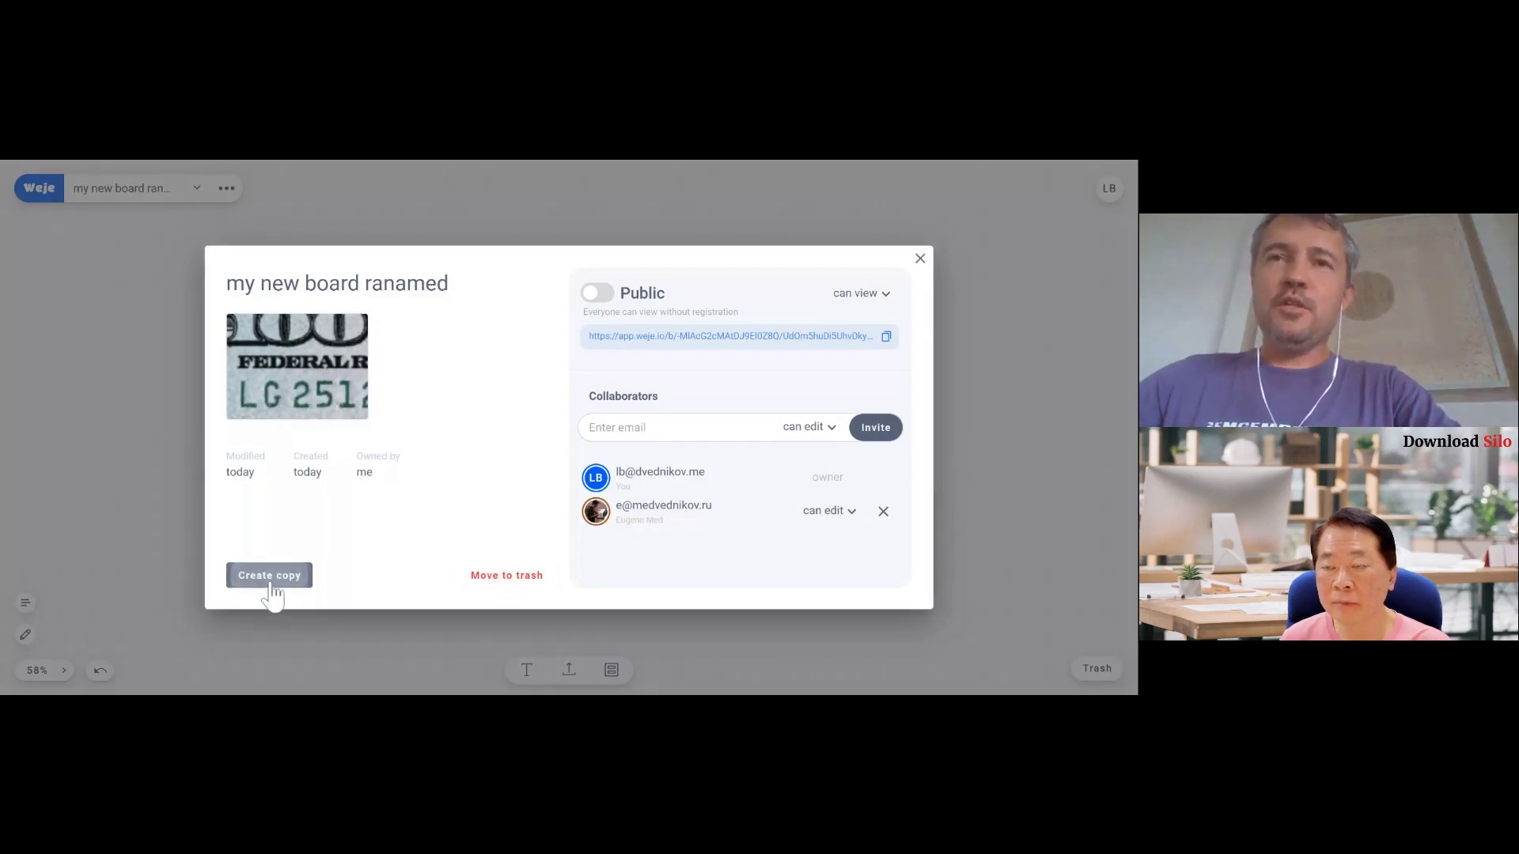
{"action": "left_click", "coordinate": [546, 449]}
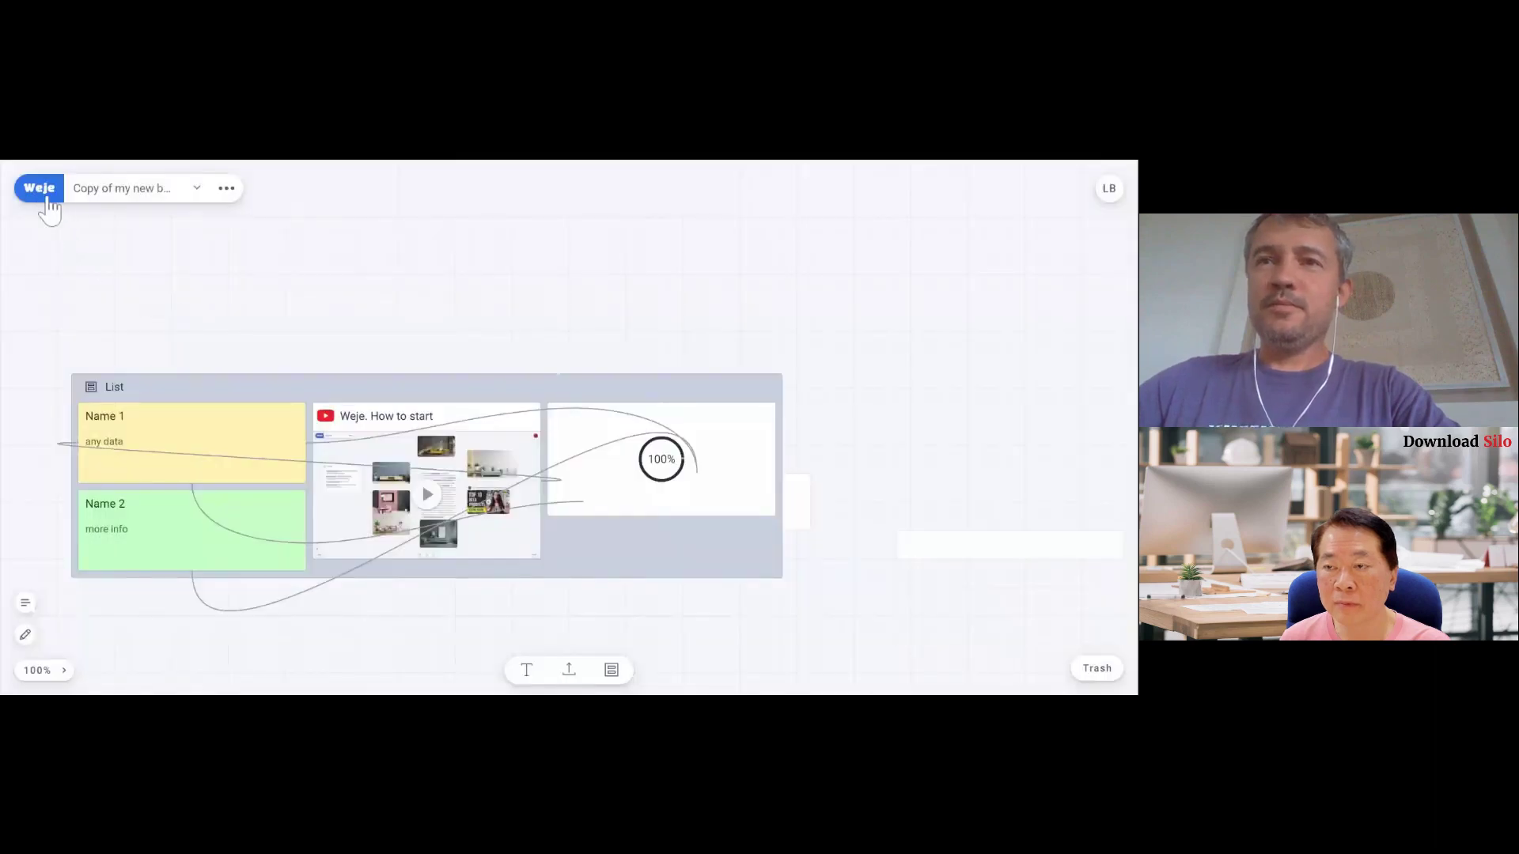
- Return to My workspace, reopen 'my new board ranamed', and pan its List toward the centre
{"action": "left_click", "coordinate": [44, 194]}
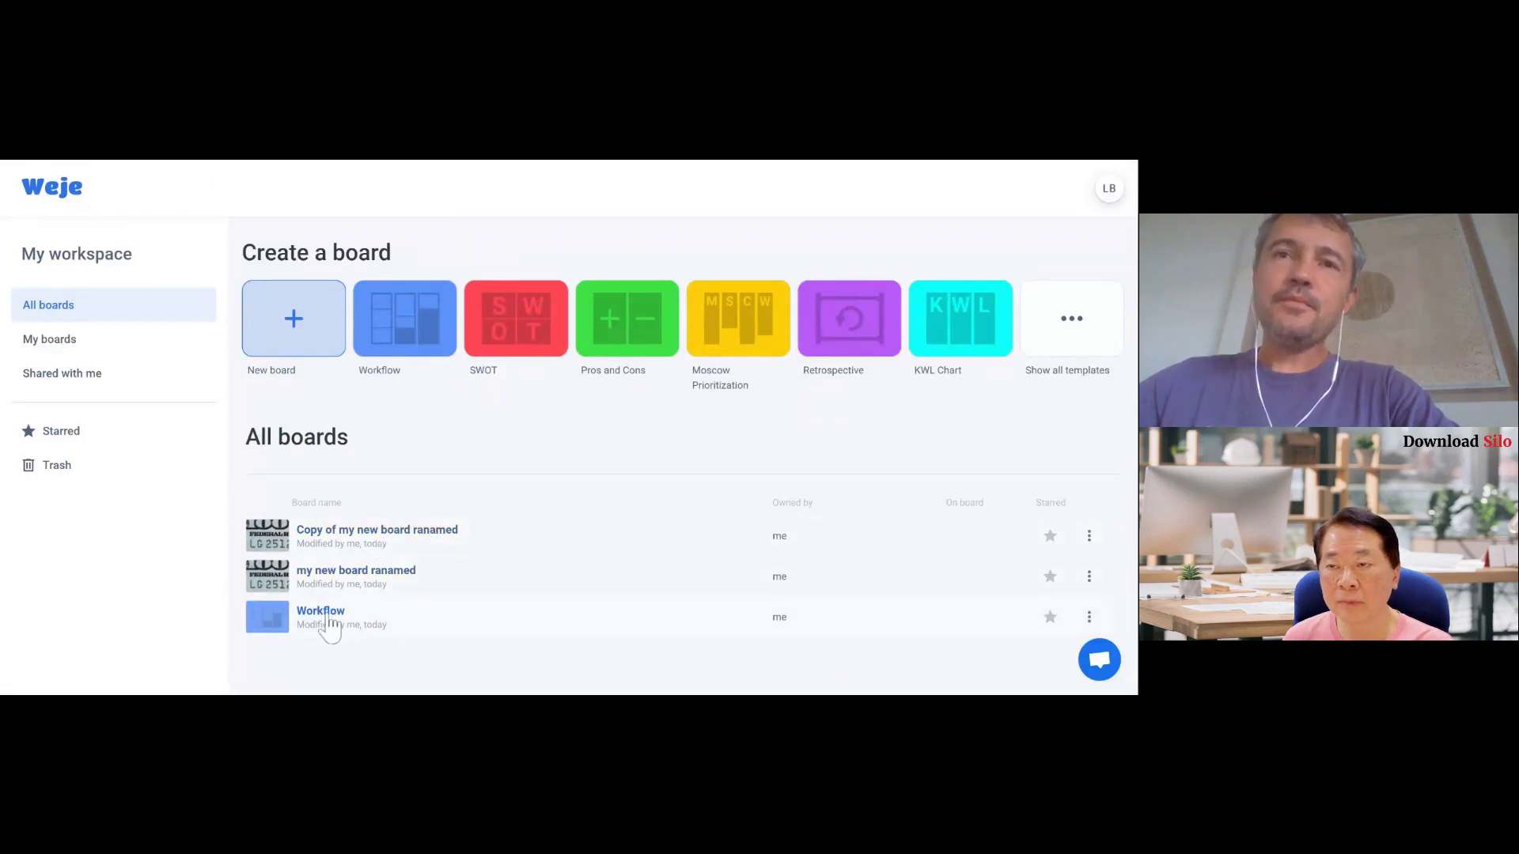
{"action": "left_click", "coordinate": [398, 583]}
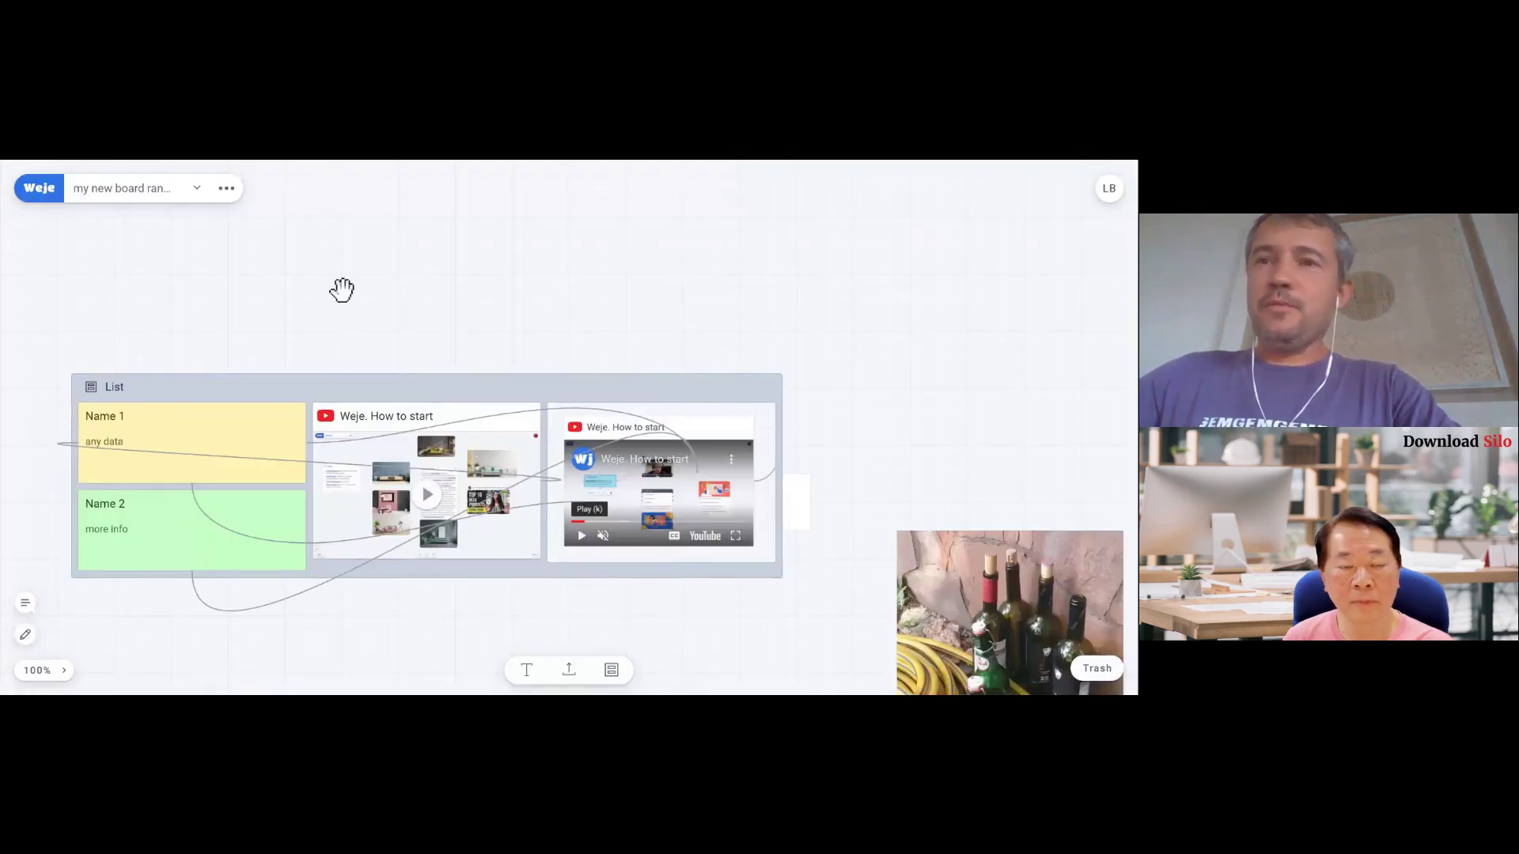
{"action": "left_click_drag", "start_coordinate": [341, 290], "coordinate": [597, 261]}
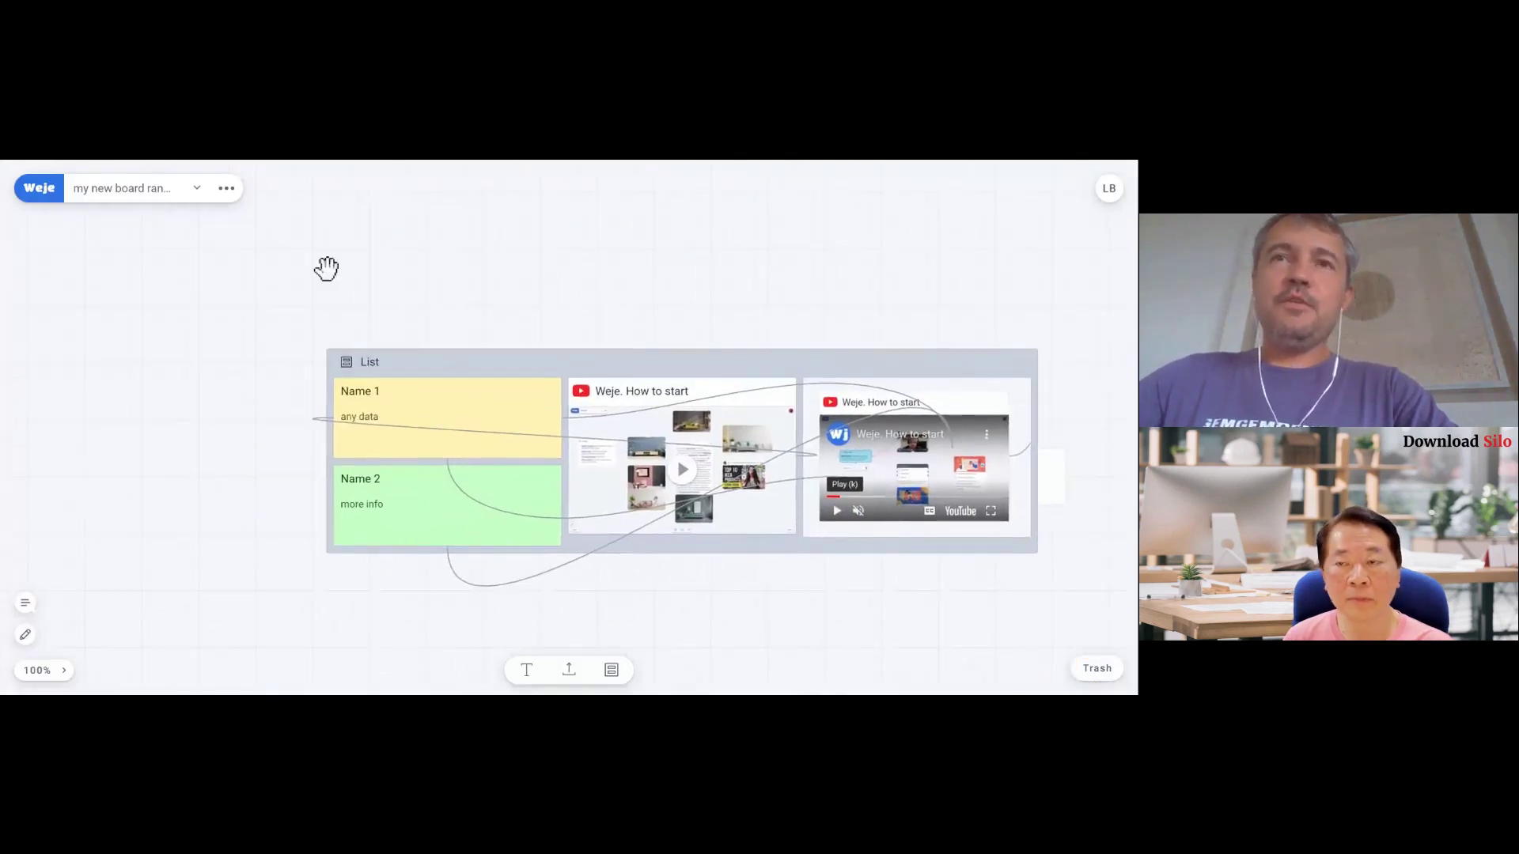
{"action": "left_click_drag", "start_coordinate": [326, 268], "coordinate": [449, 286]}
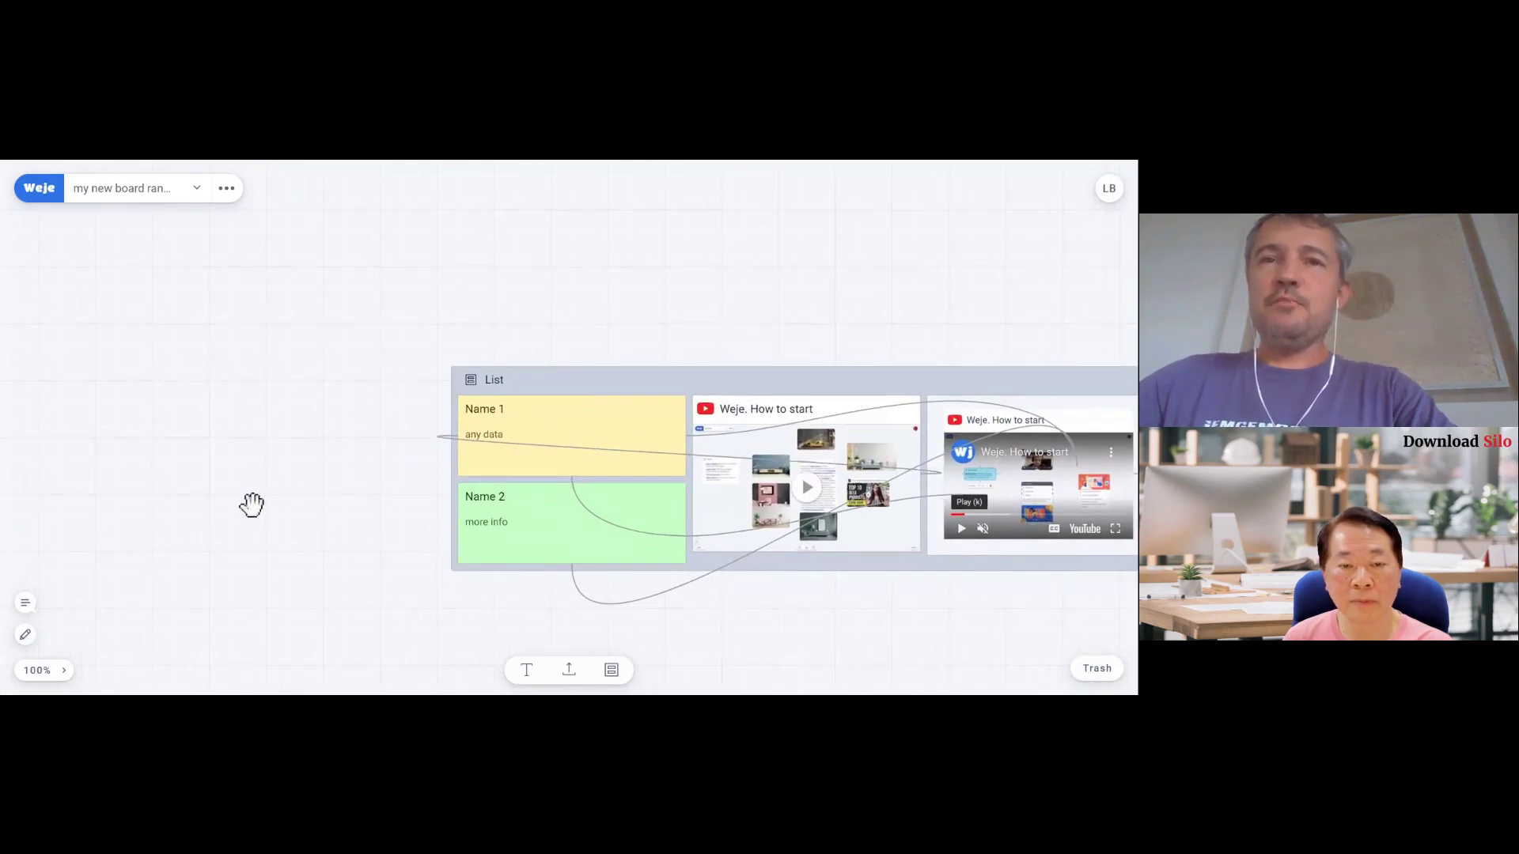
{"action": "left_click", "coordinate": [26, 603]}
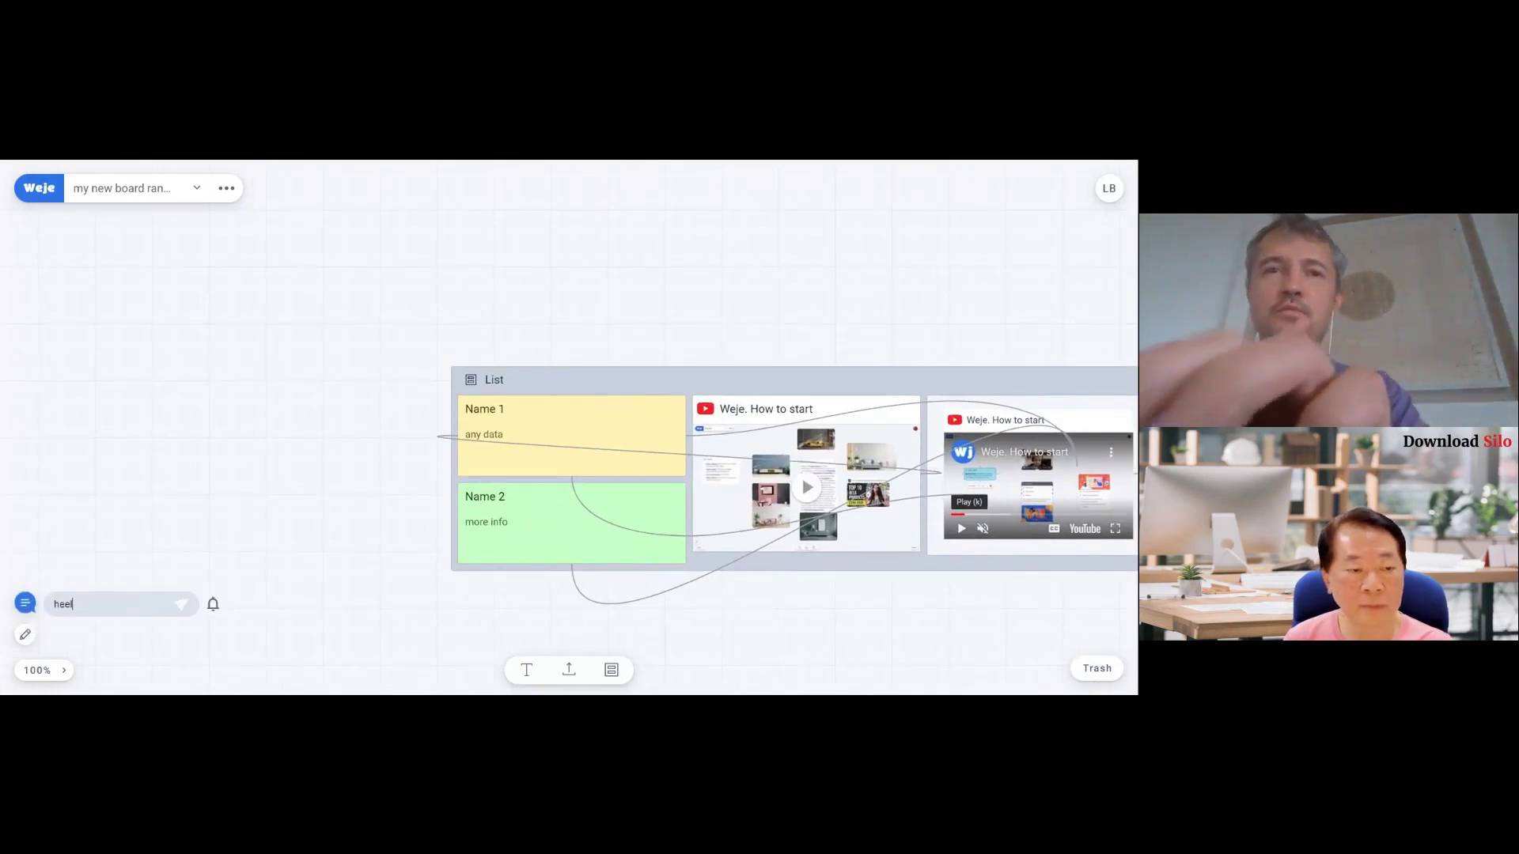
{"action": "type", "text": "hello"}
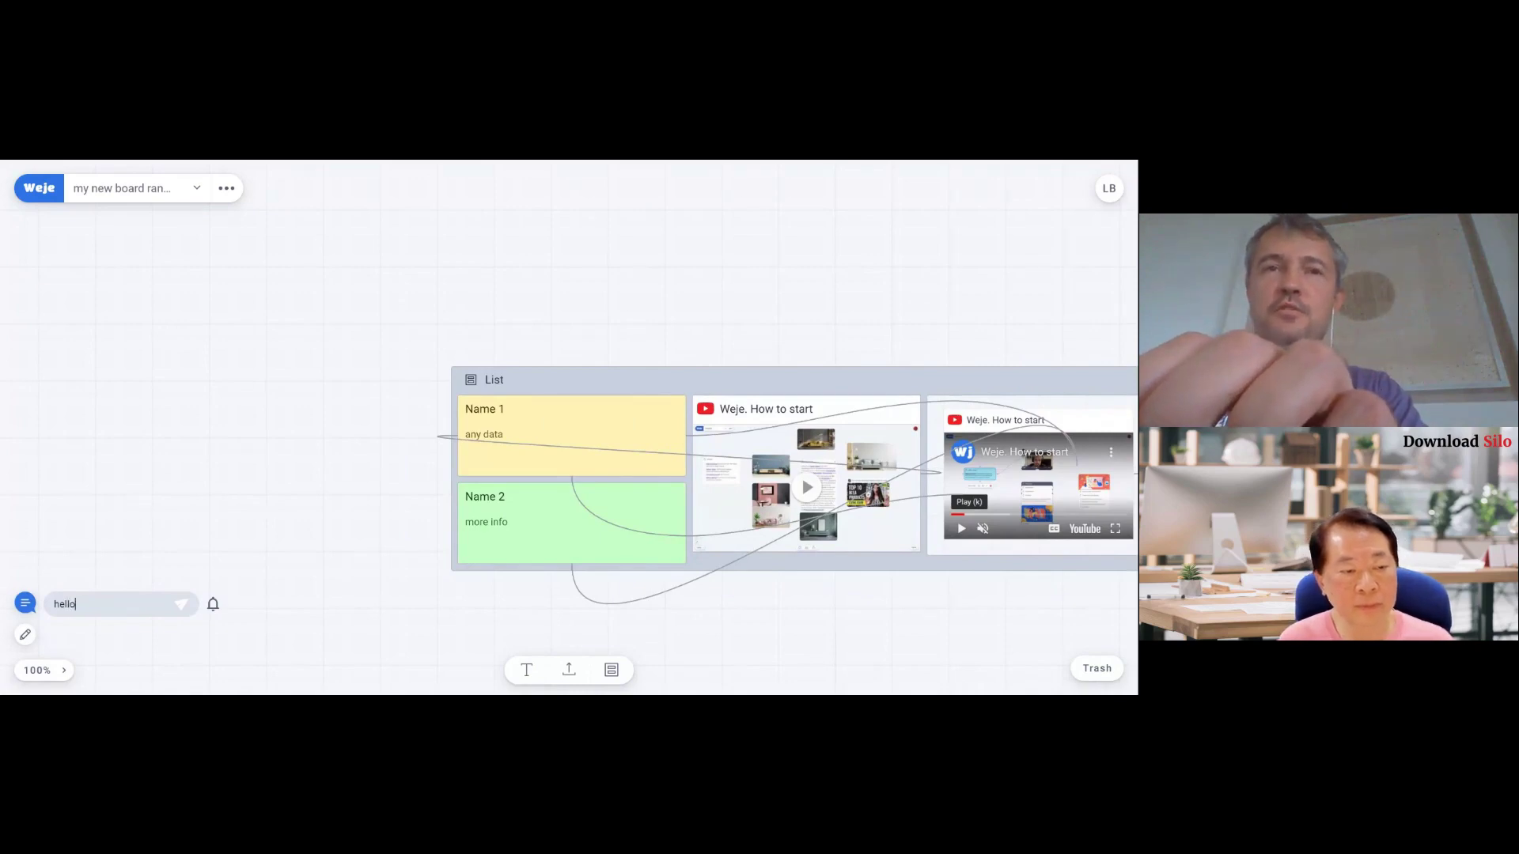
{"action": "key", "text": "Return"}
{"action": "type", "text": "h"}
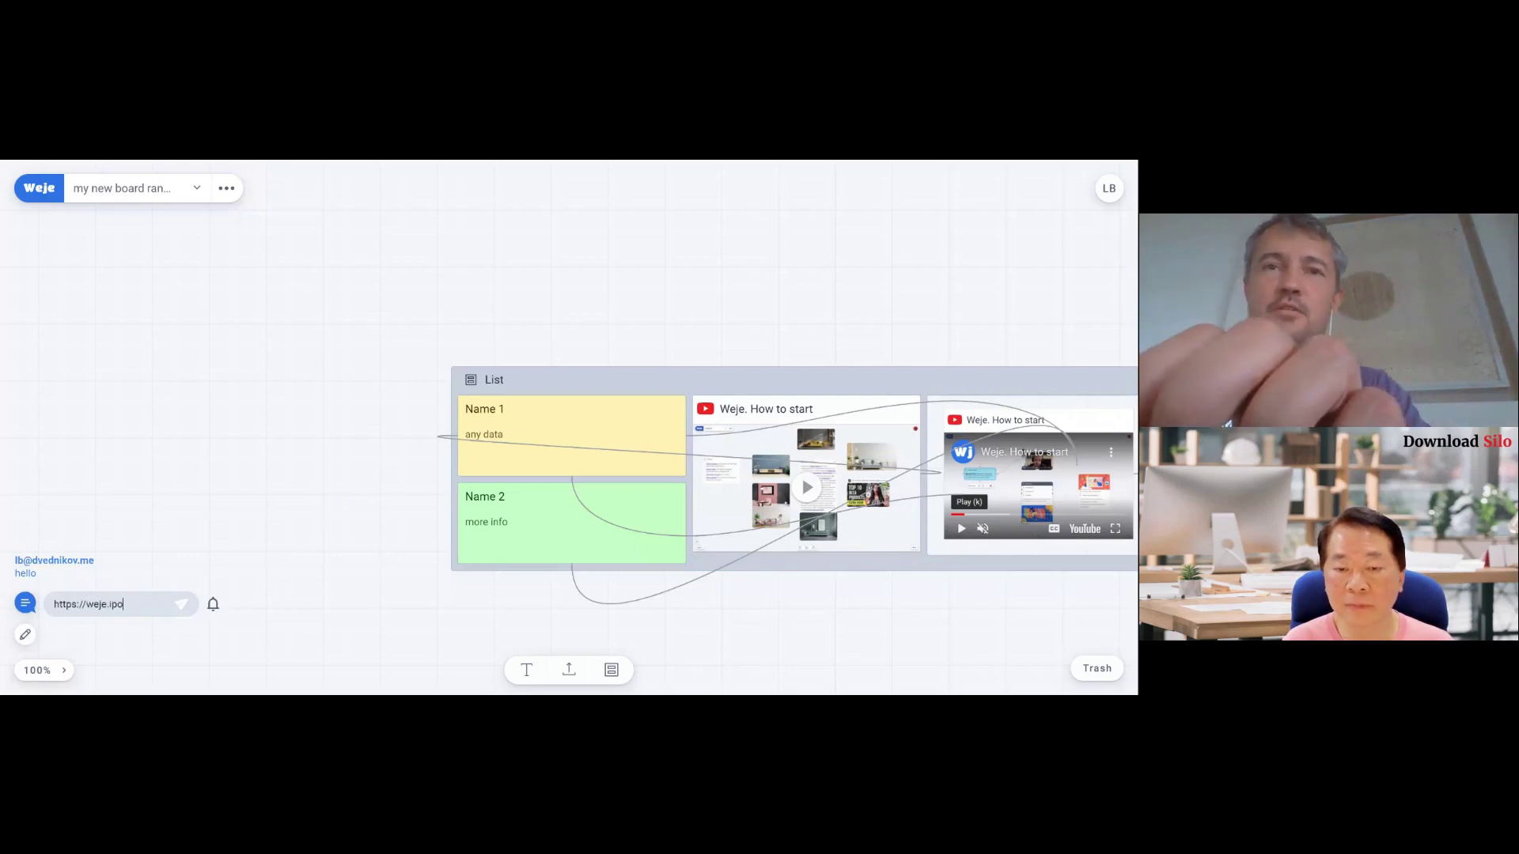
{"action": "type", "text": "ttps://weje.io"}
{"action": "key", "text": "Return"}
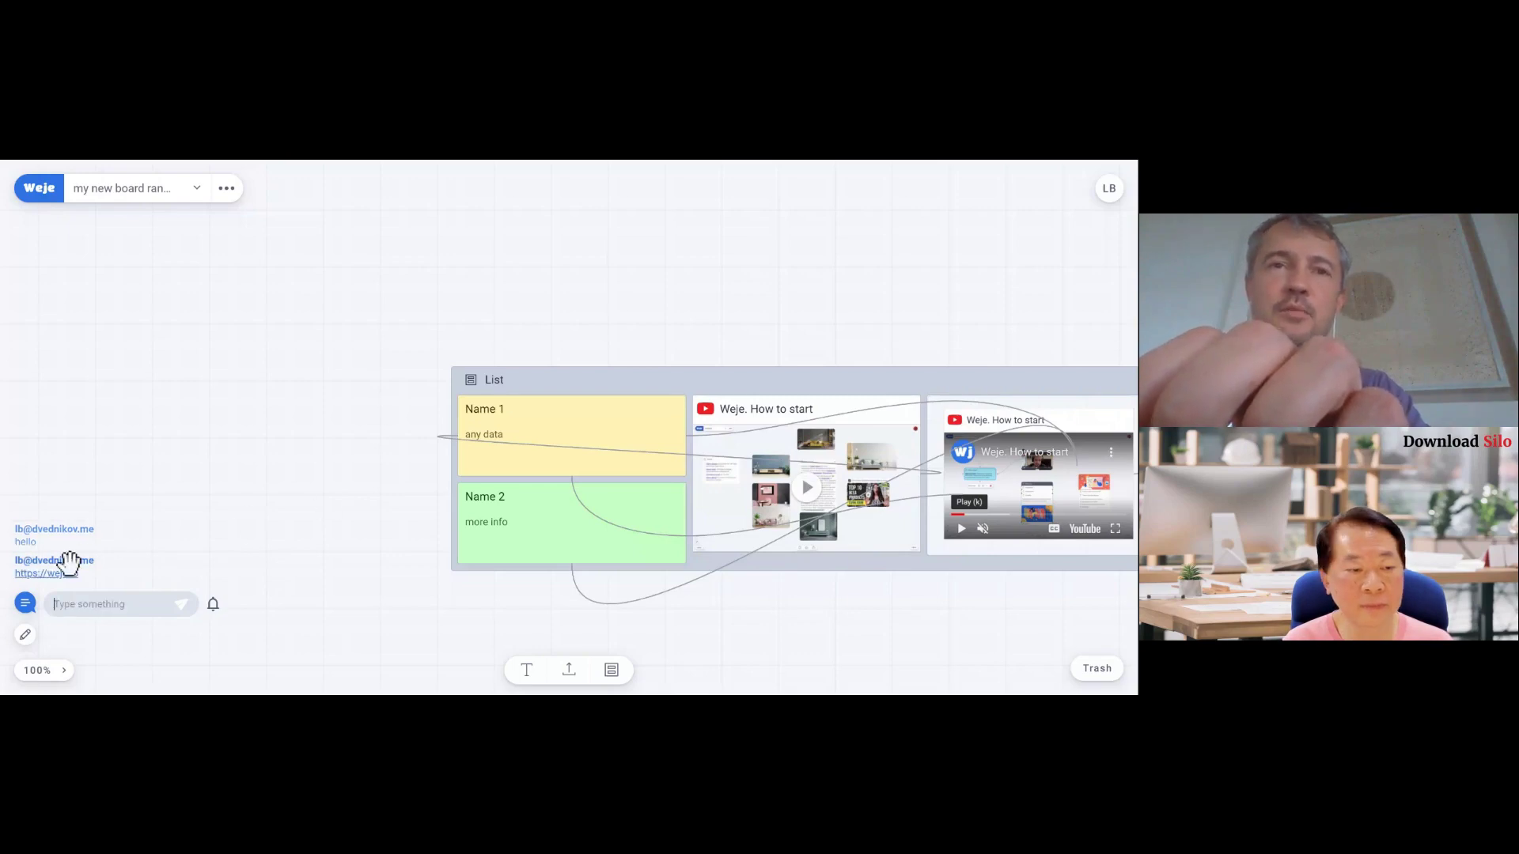
- With the pencil, draw one freehand loop left of the List and another over the Name 1 card
{"action": "left_click", "coordinate": [26, 636]}
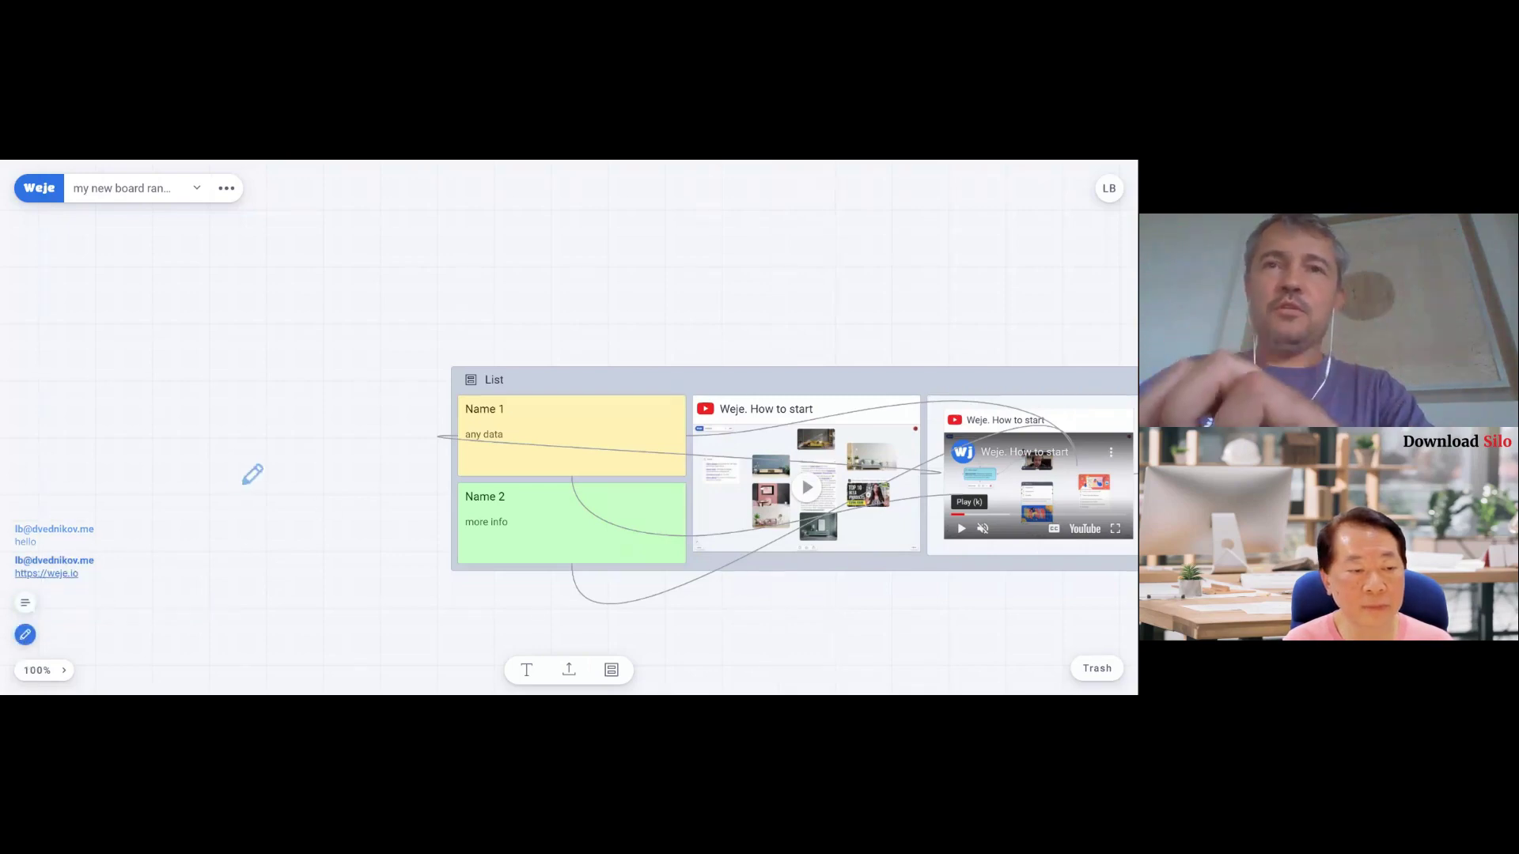
{"action": "mouse_move", "coordinate": [230, 478]}
{"action": "left_mouse_down"}
{"action": "mouse_move", "coordinate": [375, 391]}
{"action": "mouse_move", "coordinate": [274, 427]}
{"action": "left_mouse_up"}
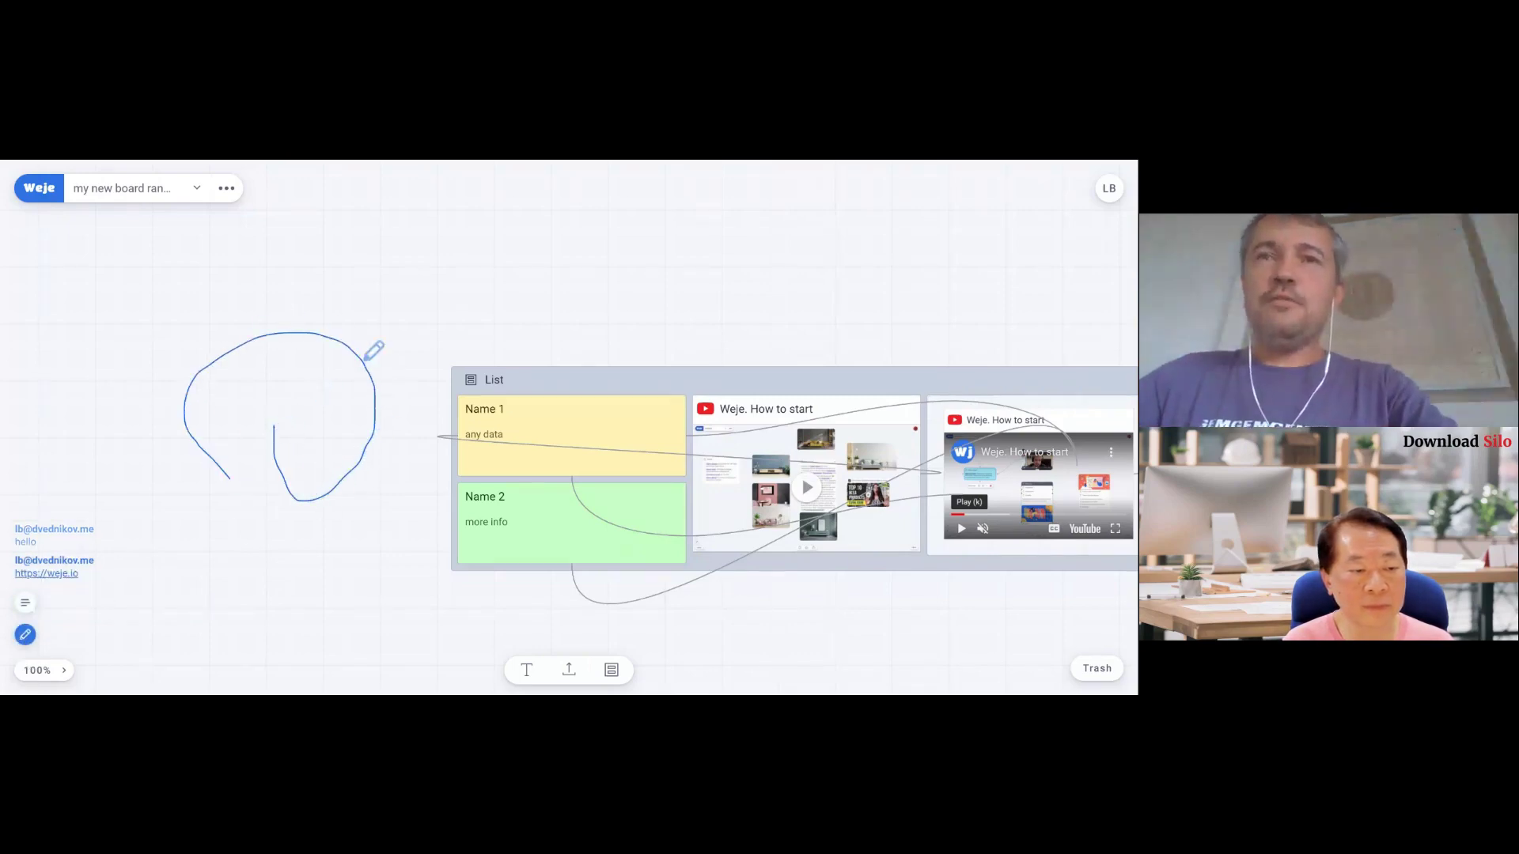
{"action": "mouse_move", "coordinate": [388, 354]}
{"action": "left_mouse_down"}
{"action": "mouse_move", "coordinate": [650, 309]}
{"action": "mouse_move", "coordinate": [506, 471]}
{"action": "mouse_move", "coordinate": [506, 339]}
{"action": "left_mouse_up"}
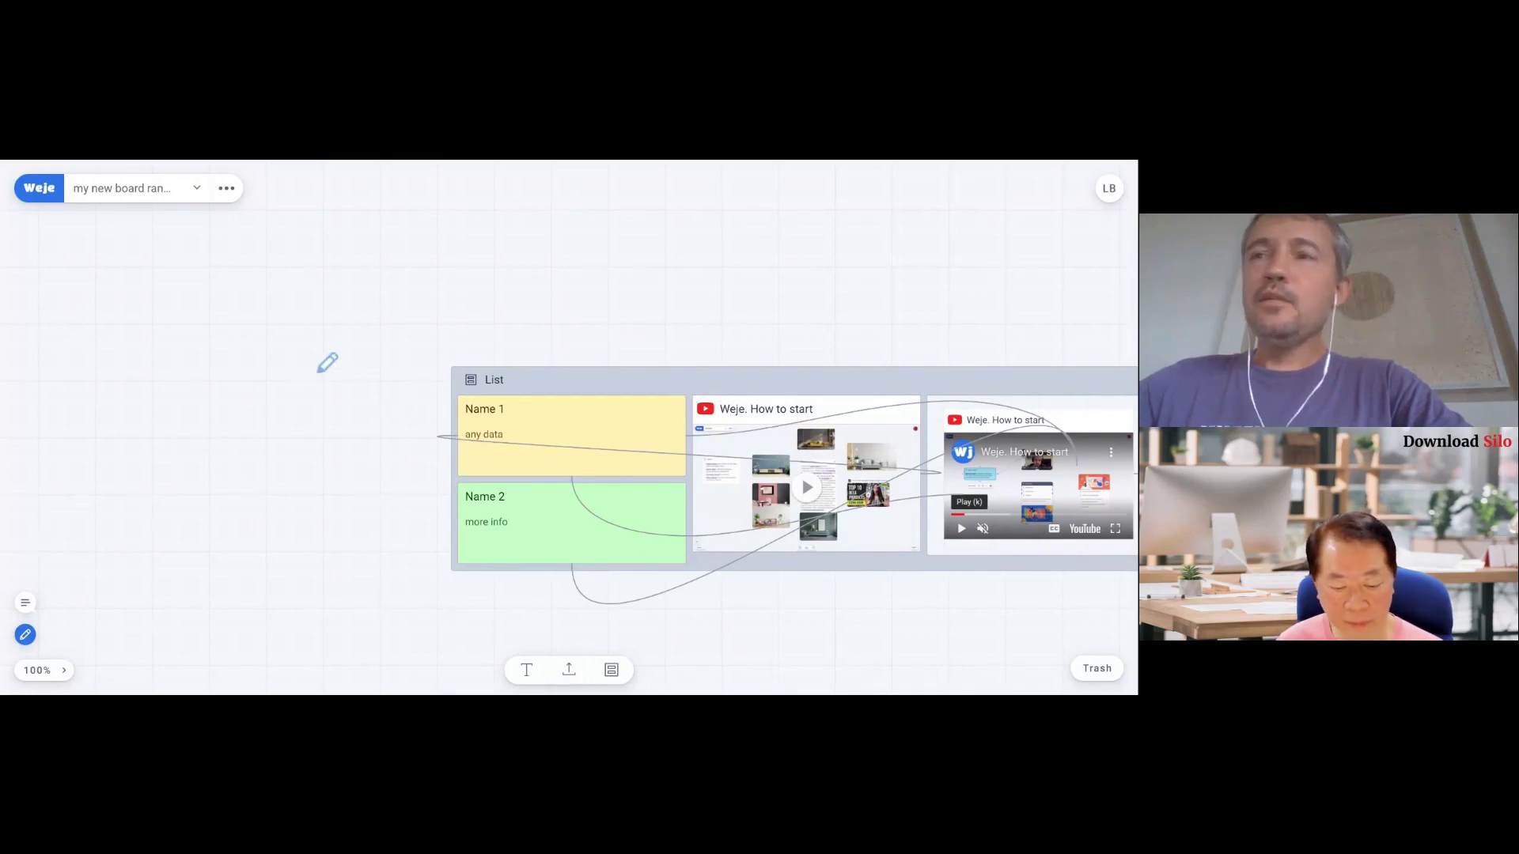
- Check the Trash contents, close it, and leave drawing mode for selection
{"action": "left_click", "coordinate": [1097, 670]}
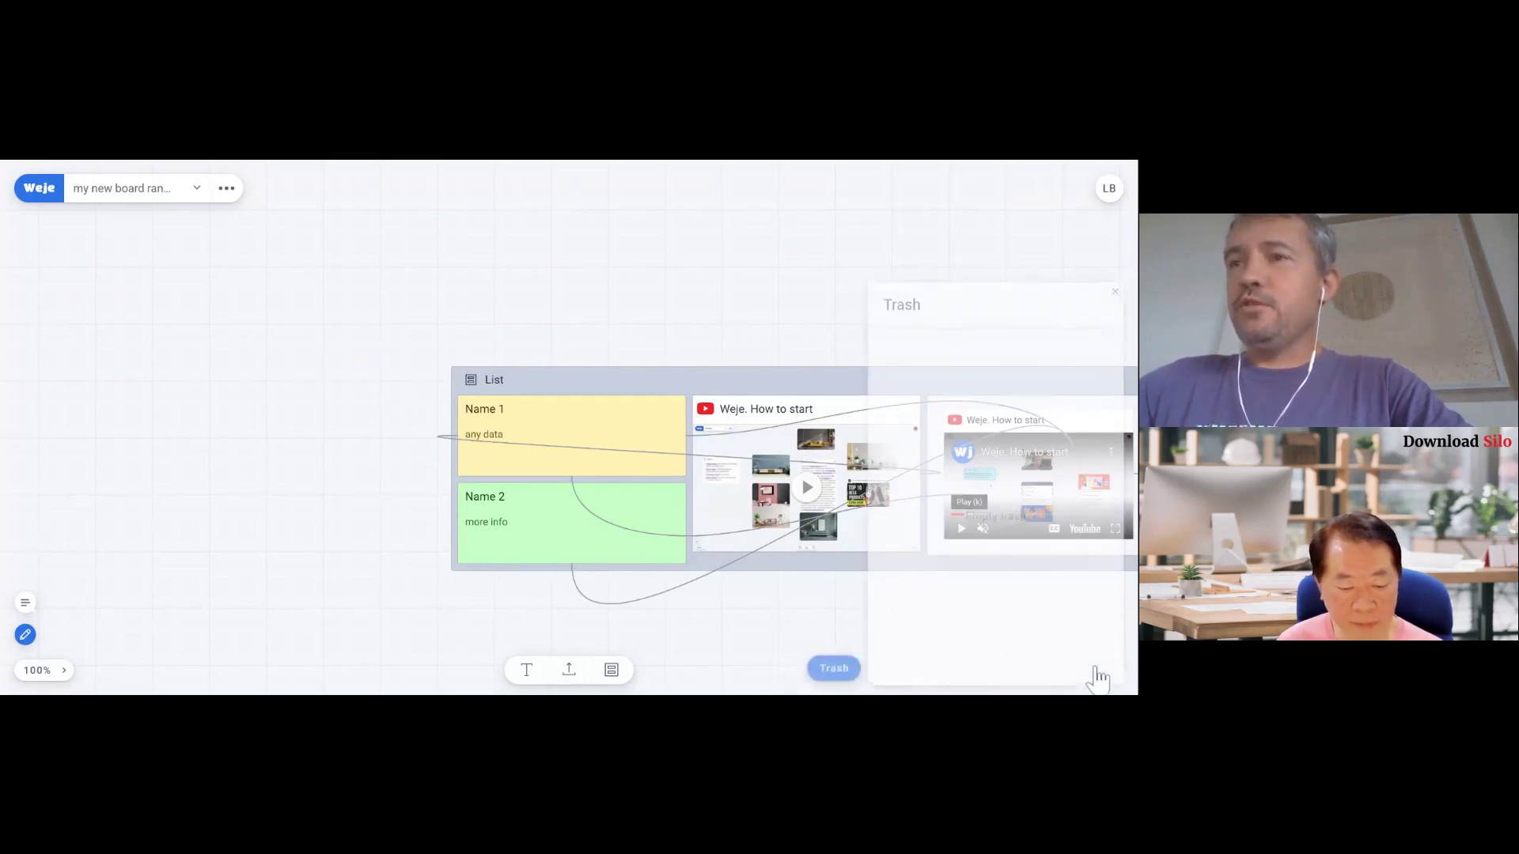
{"action": "left_click", "coordinate": [803, 624]}
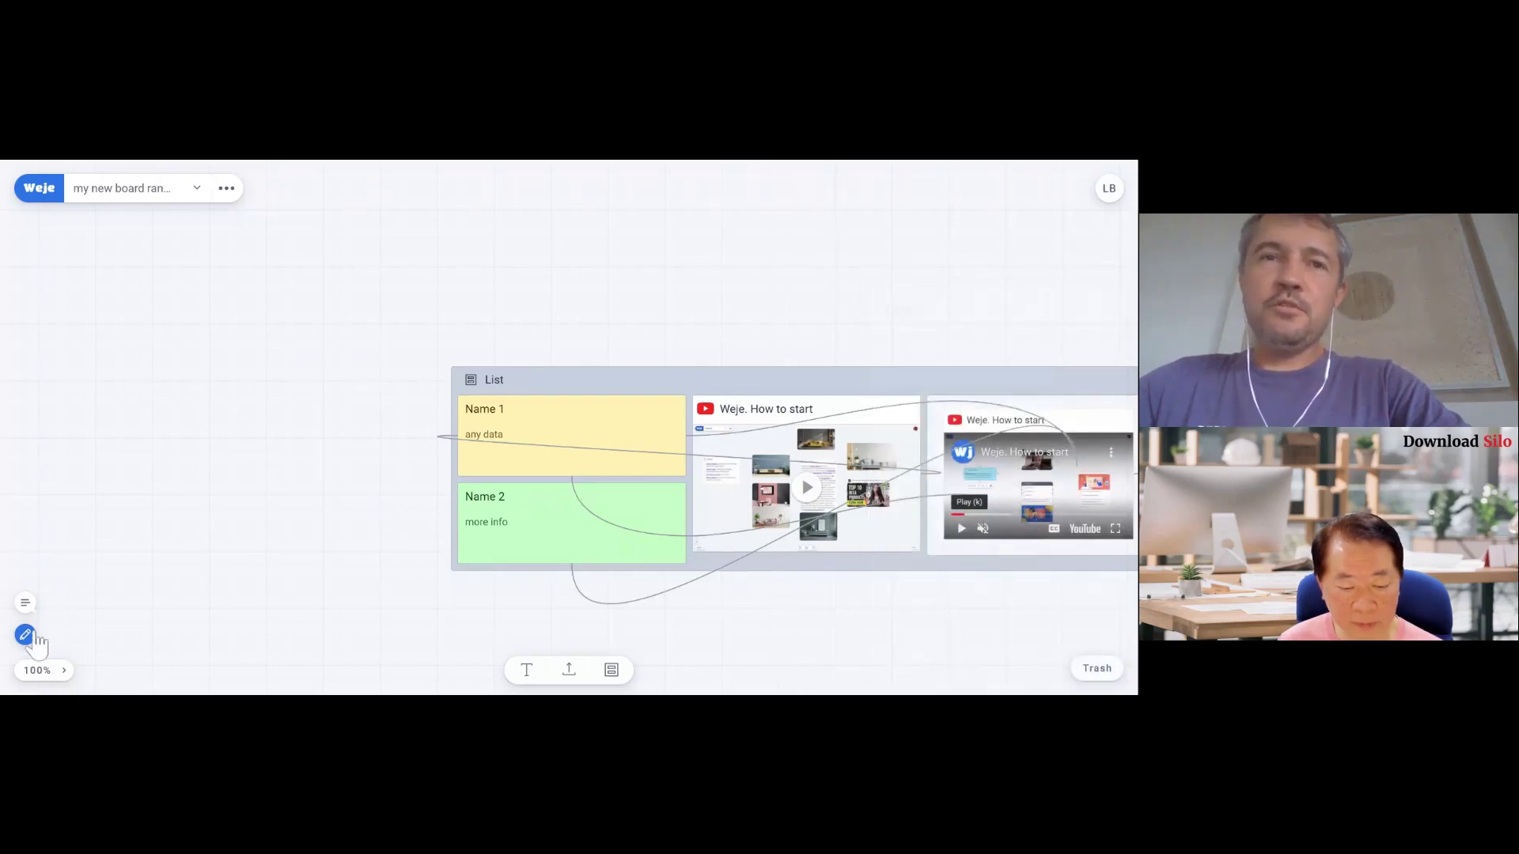
{"action": "left_click", "coordinate": [25, 635]}
- Delete the Name 2 card, then restore it from Trash into the List under Name 1
{"action": "left_click", "coordinate": [575, 509]}
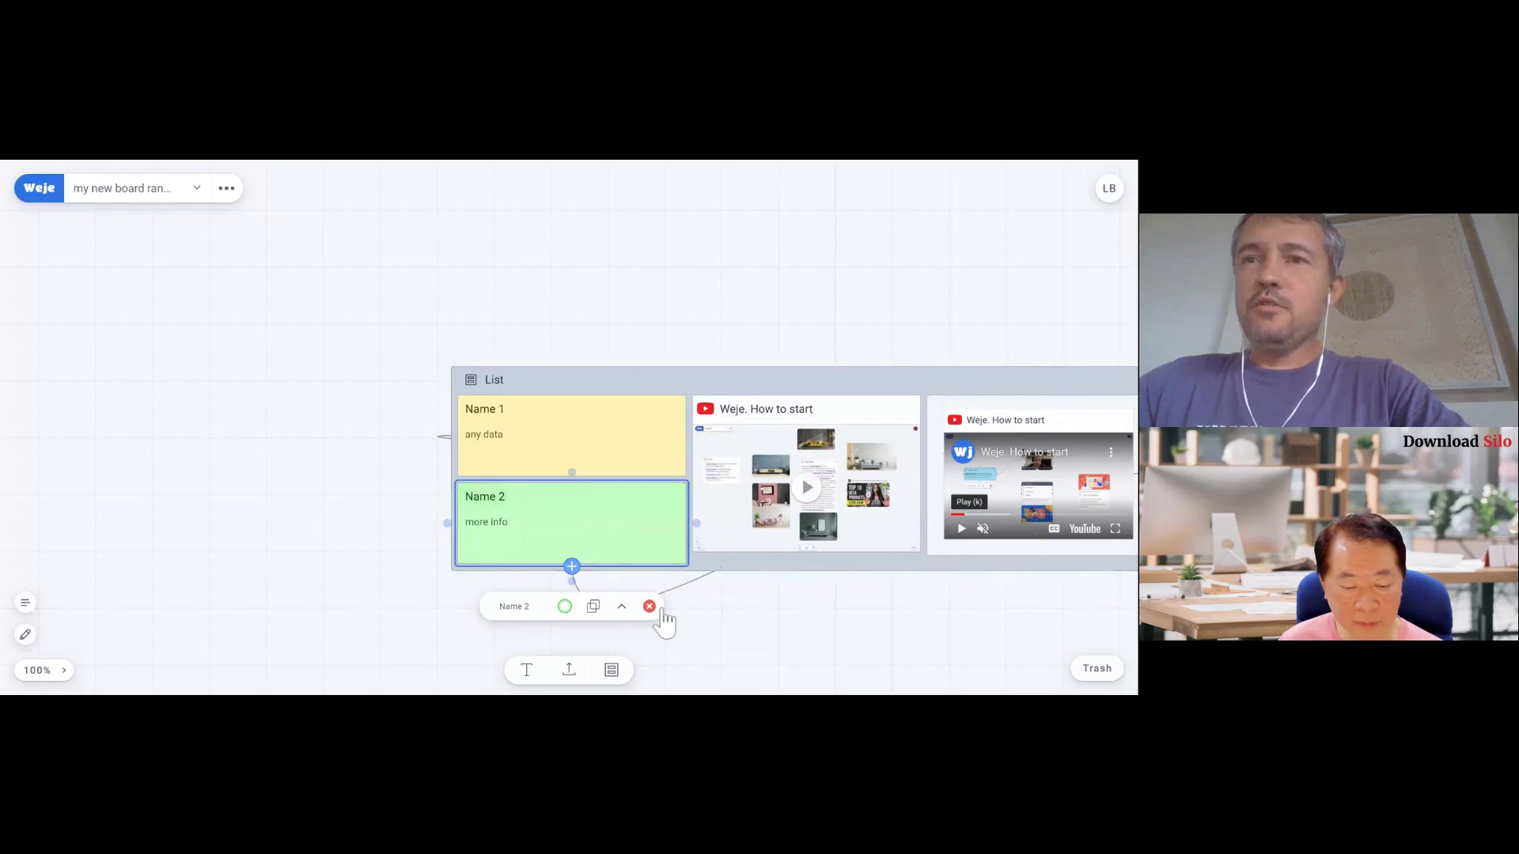
{"action": "left_click", "coordinate": [649, 605]}
{"action": "left_click", "coordinate": [1100, 672]}
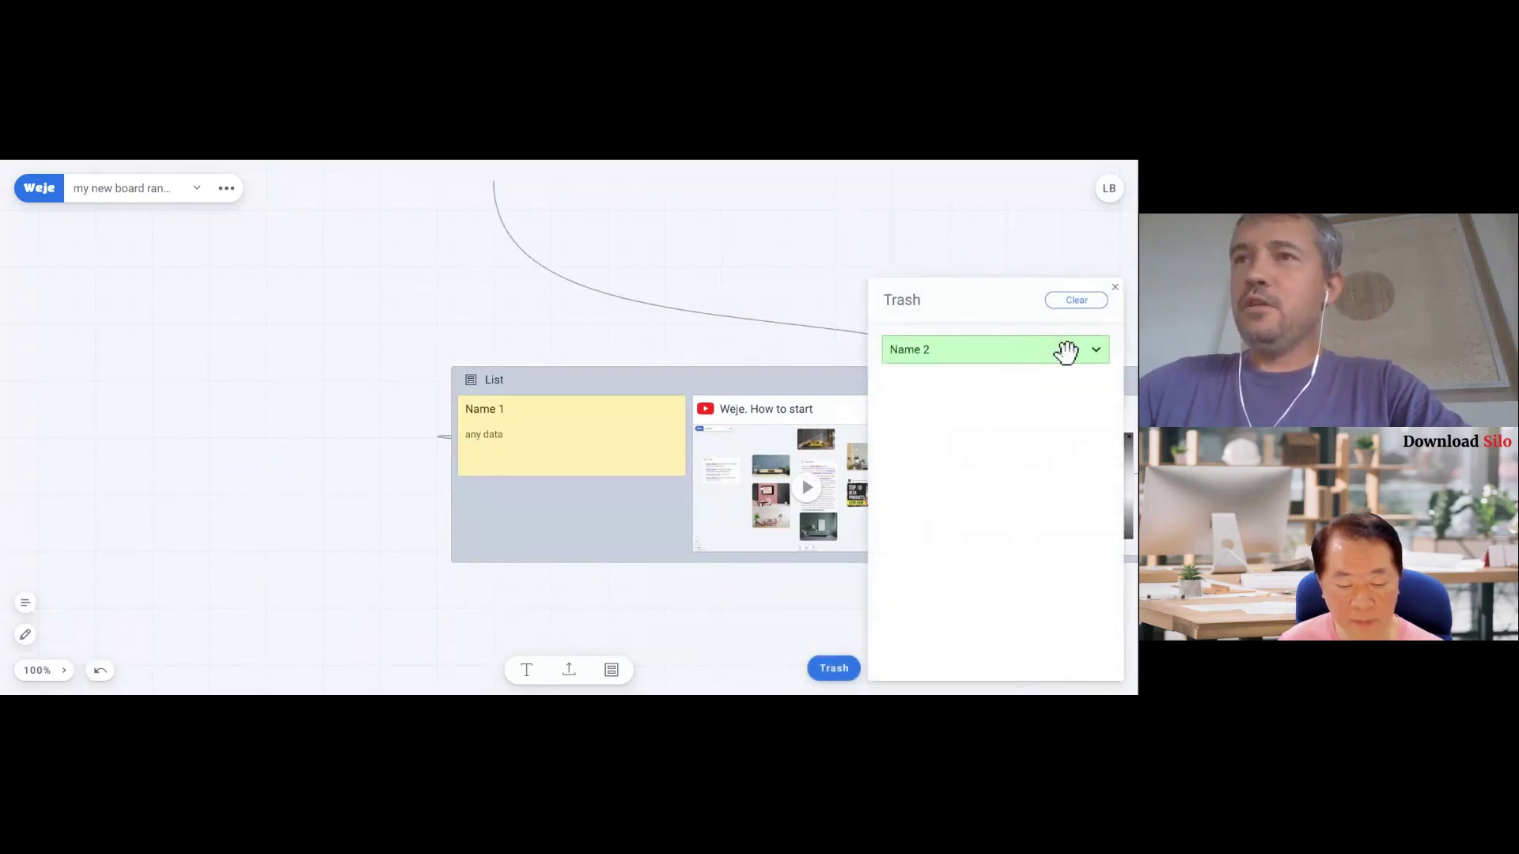
{"action": "left_click_drag", "start_coordinate": [1065, 352], "coordinate": [566, 495]}
{"action": "left_click", "coordinate": [890, 263]}
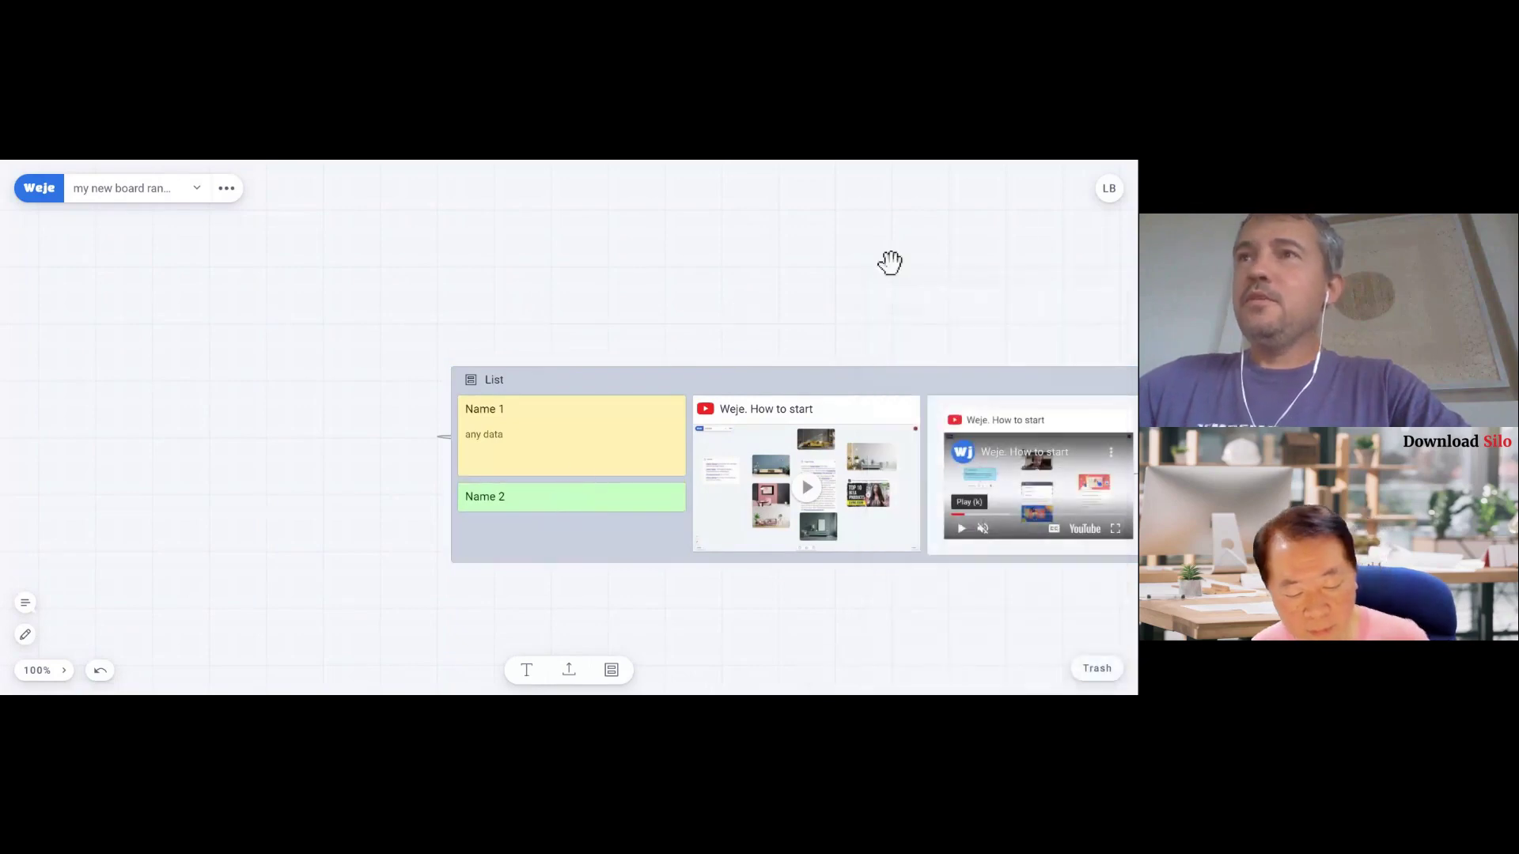
{"action": "left_click", "coordinate": [1108, 190]}
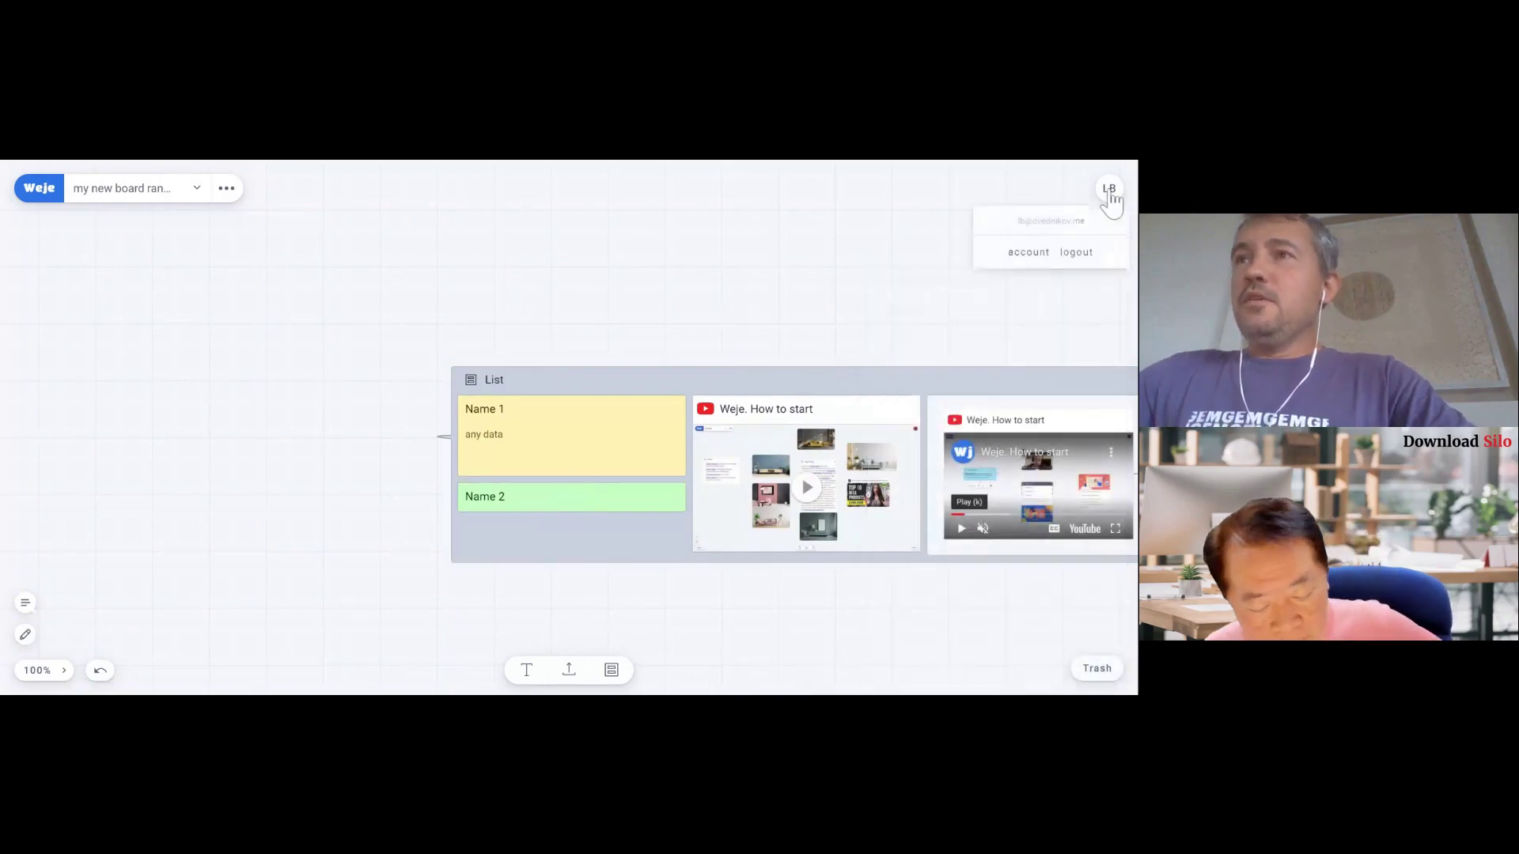
- Review the Free plan and SaaS Mantra lifetime deal prices on the account page, then return to All boards
{"action": "left_click", "coordinate": [1026, 256]}
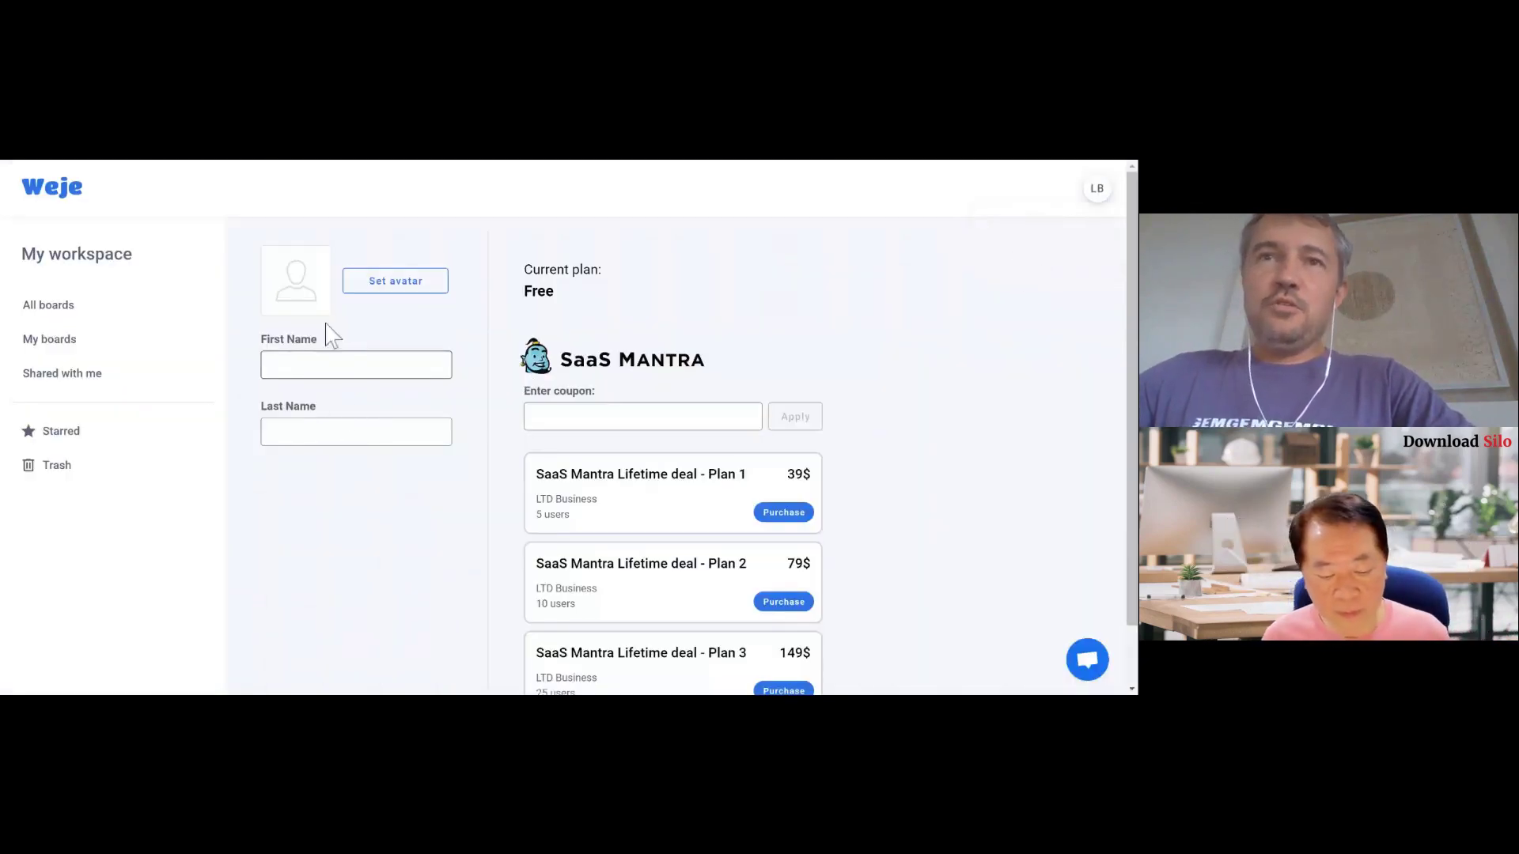
{"action": "left_click", "coordinate": [342, 362]}
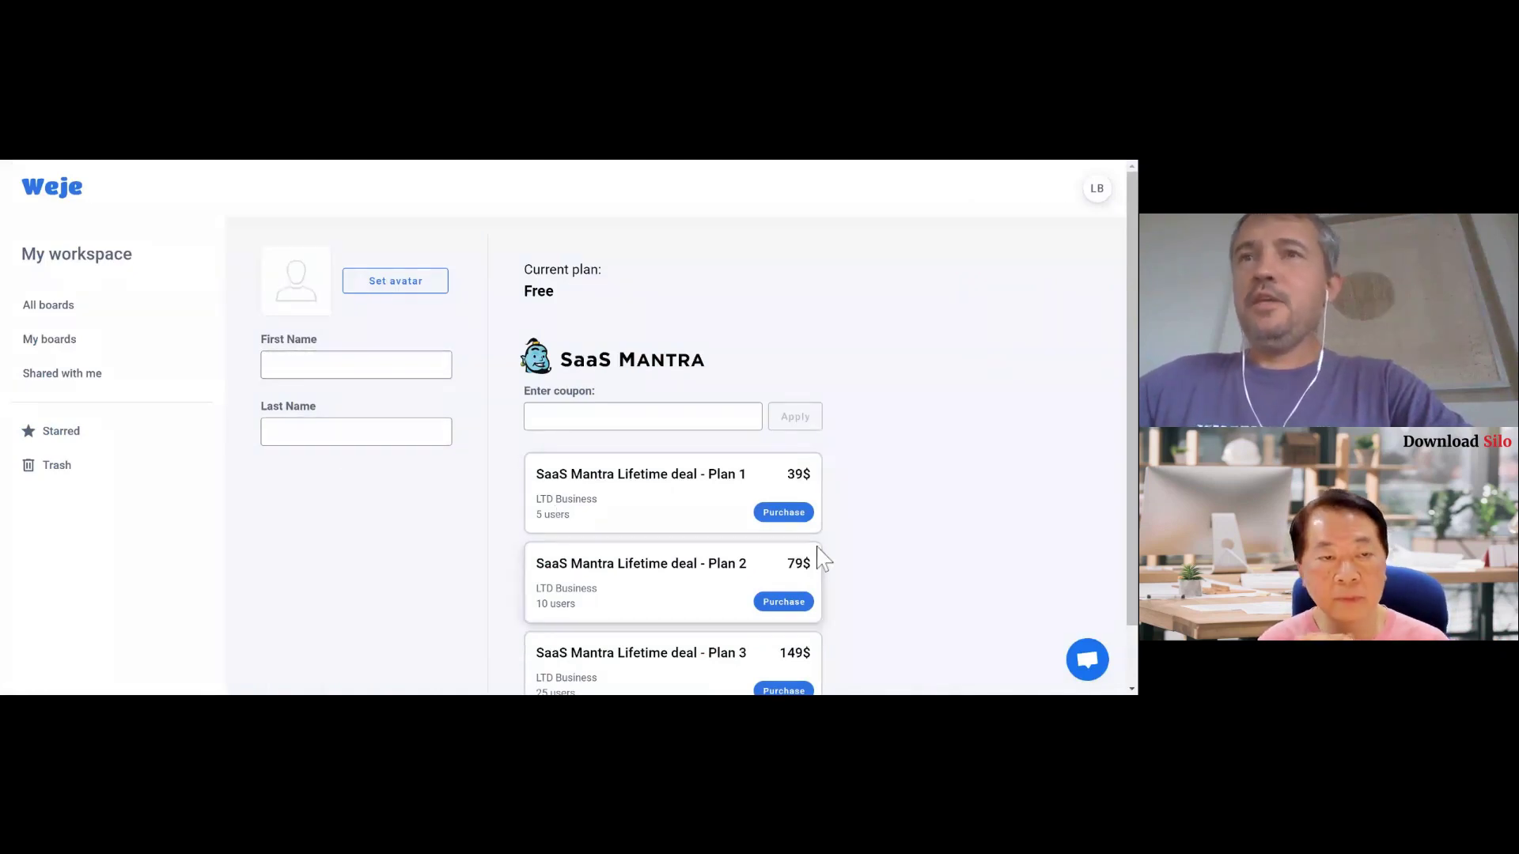
{"action": "scroll", "coordinate": [823, 558], "scroll_direction": "down", "scroll_amount": 1}
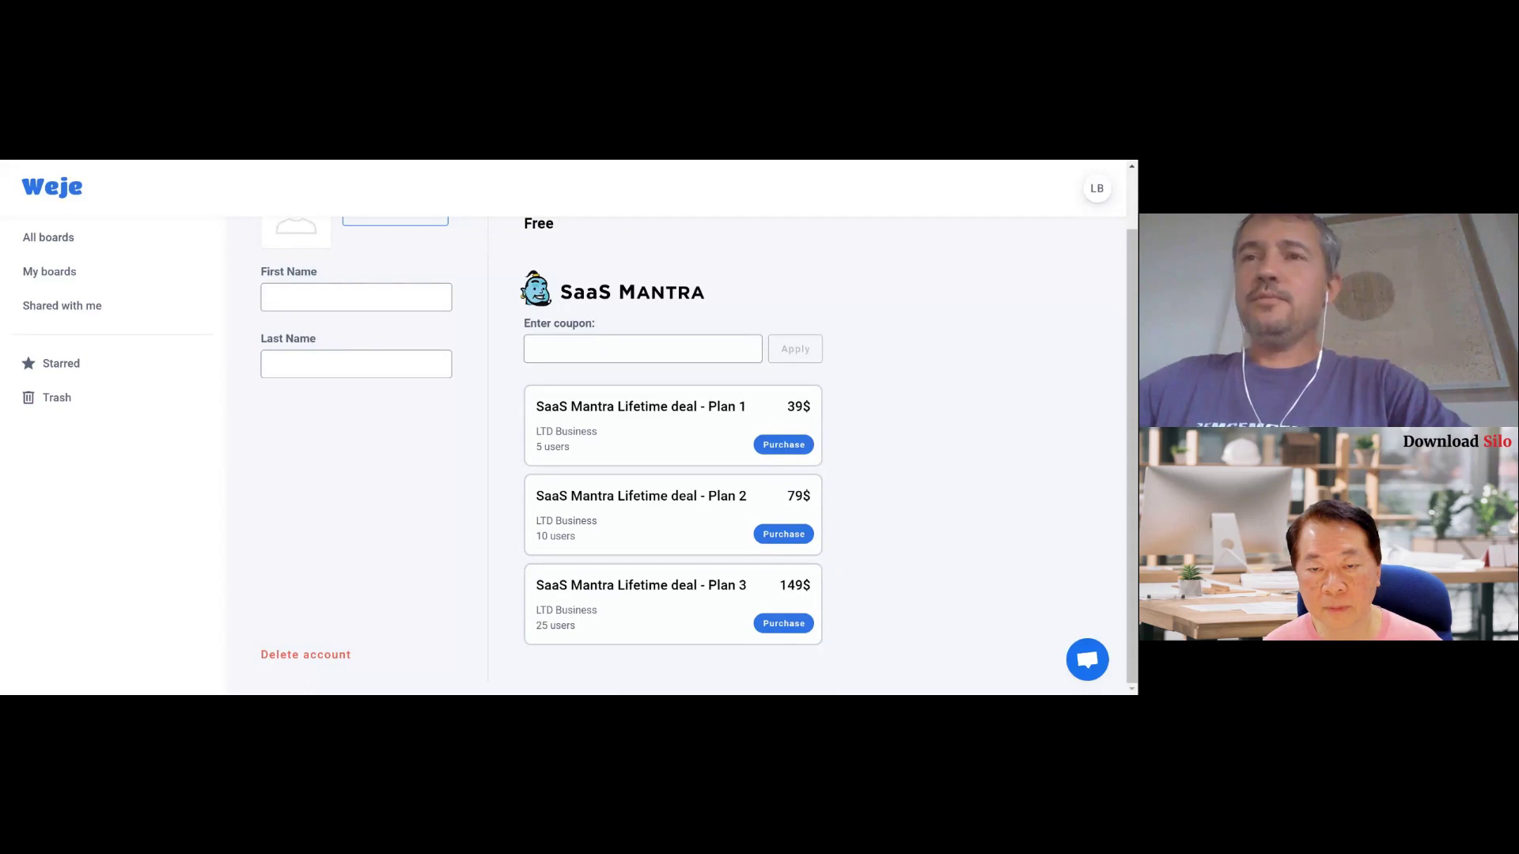
{"action": "scroll", "coordinate": [434, 561], "scroll_direction": "up", "scroll_amount": 2}
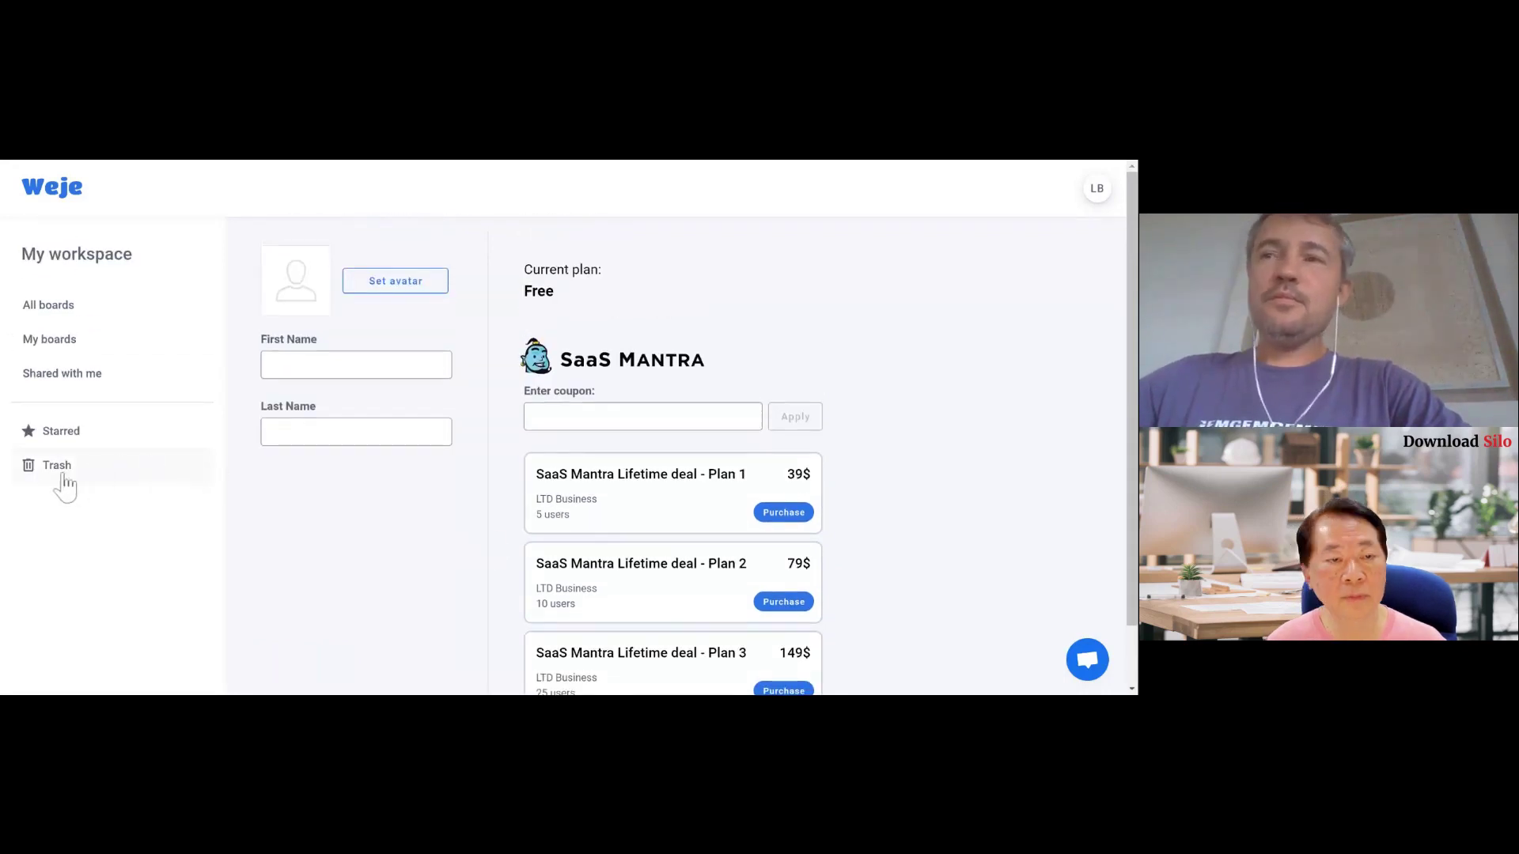
{"action": "left_click", "coordinate": [1096, 194]}
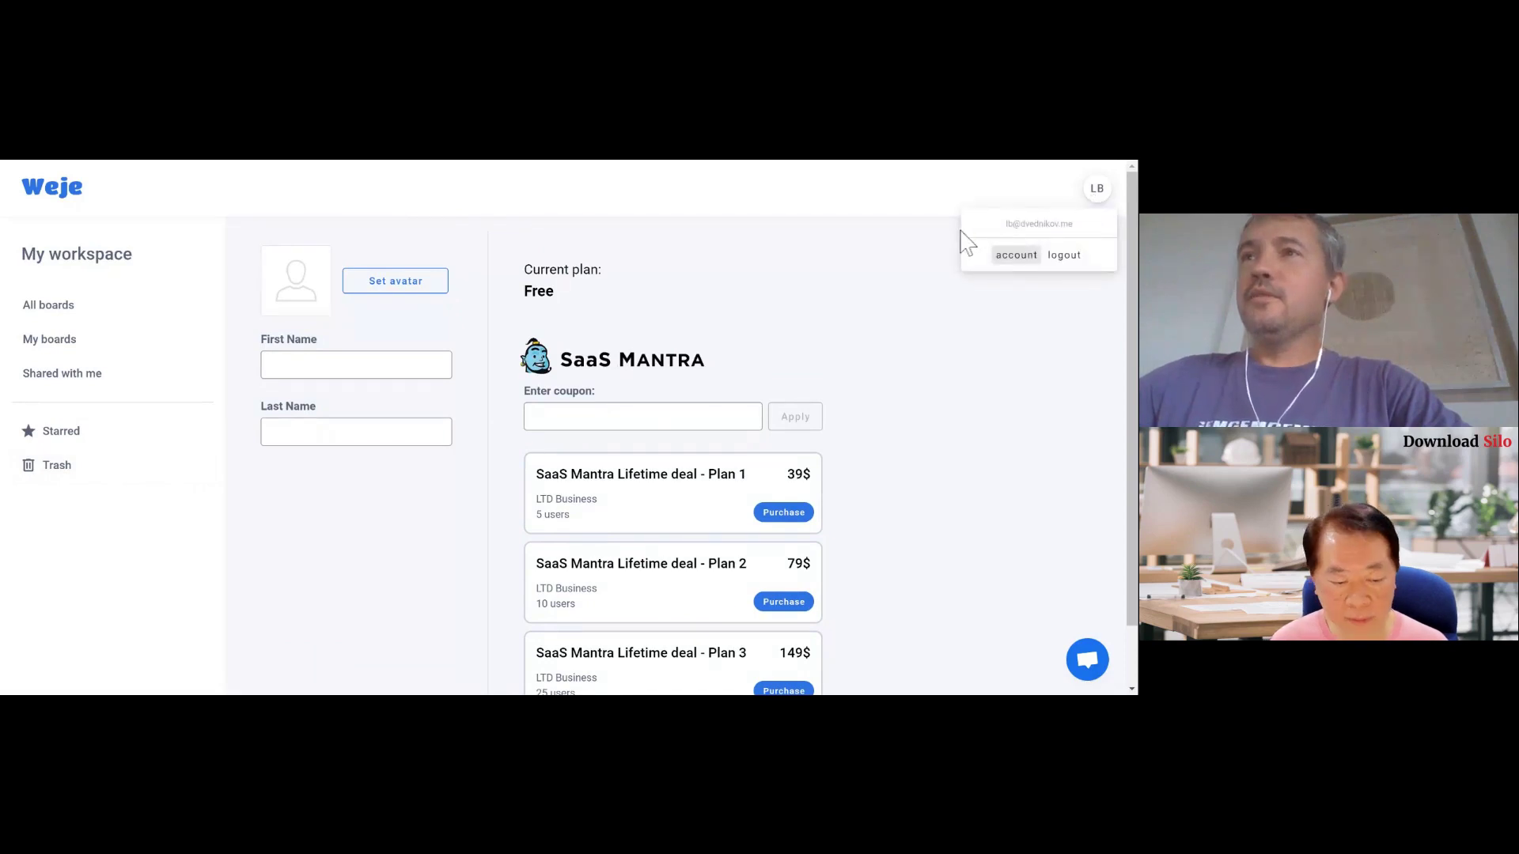
{"action": "left_click", "coordinate": [831, 324]}
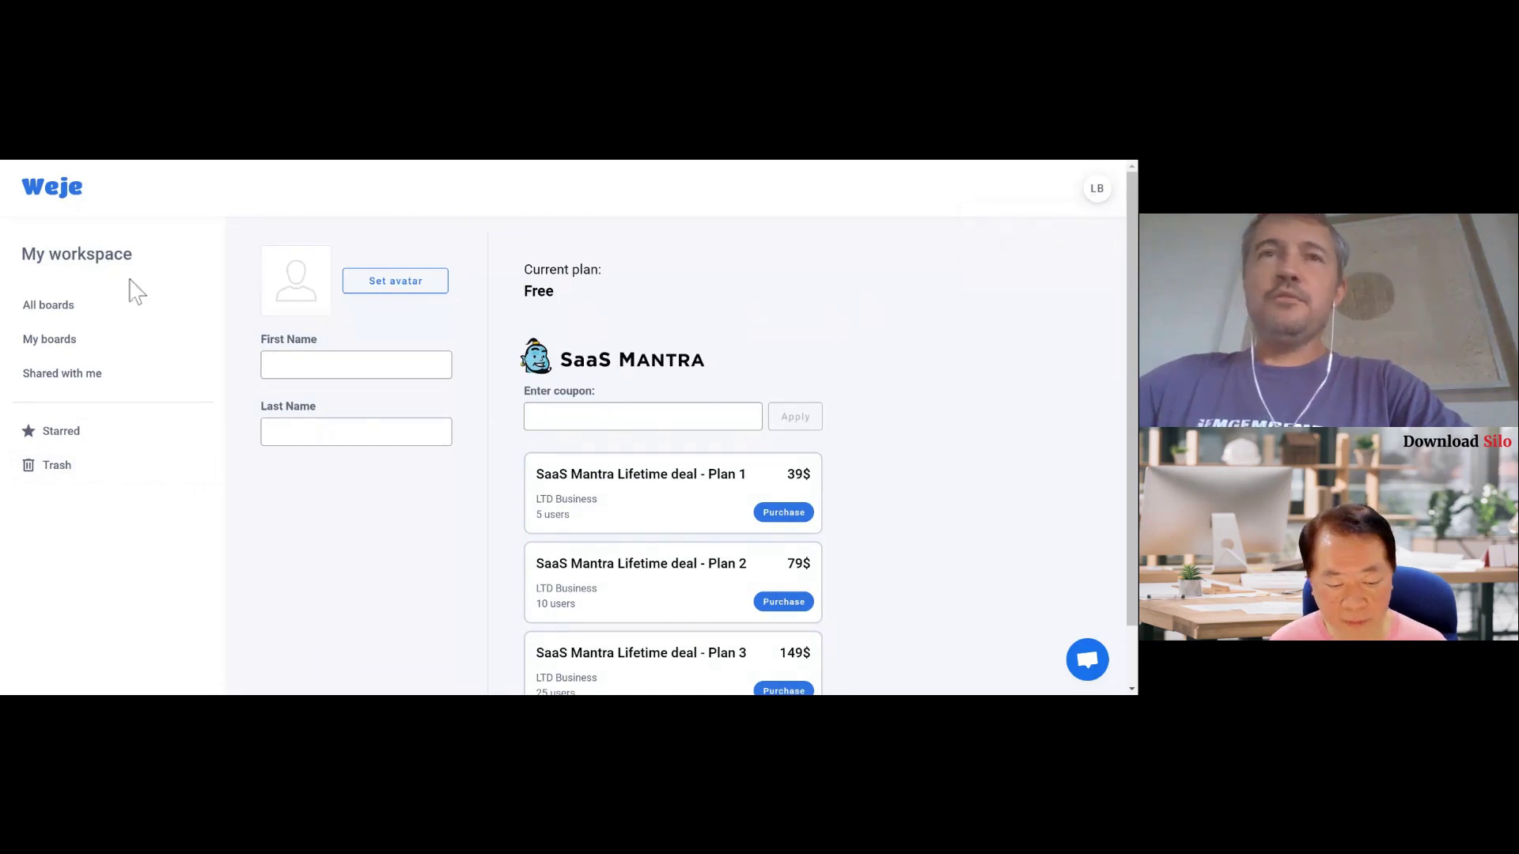
{"action": "left_click", "coordinate": [51, 195]}
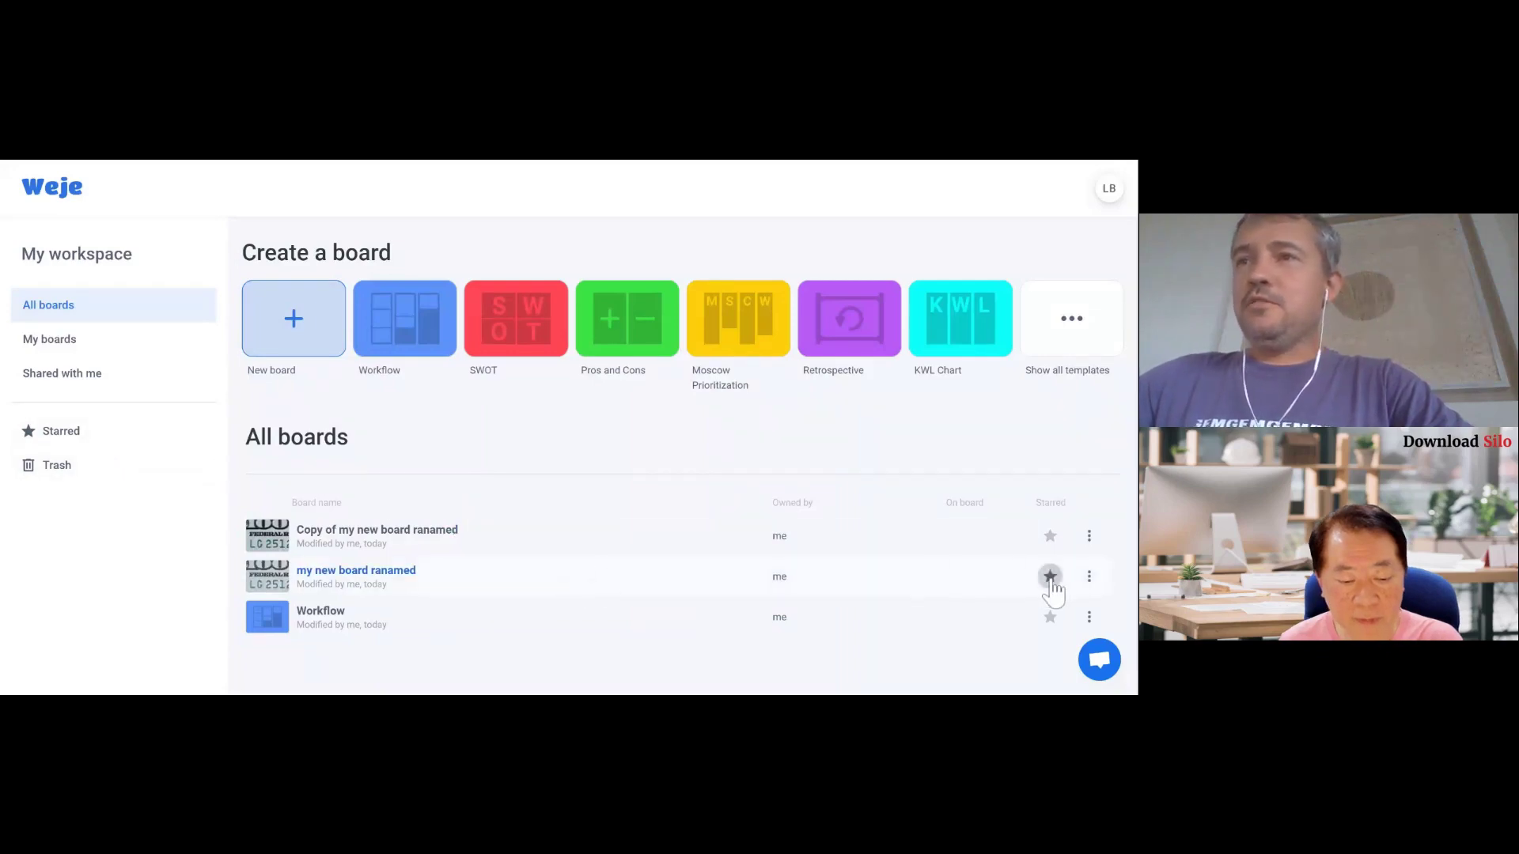
- Star 'my new board ranamed' and 'Copy of my new board ranamed', then view Starred boards
{"action": "left_click", "coordinate": [1051, 577]}
{"action": "left_click", "coordinate": [1050, 538]}
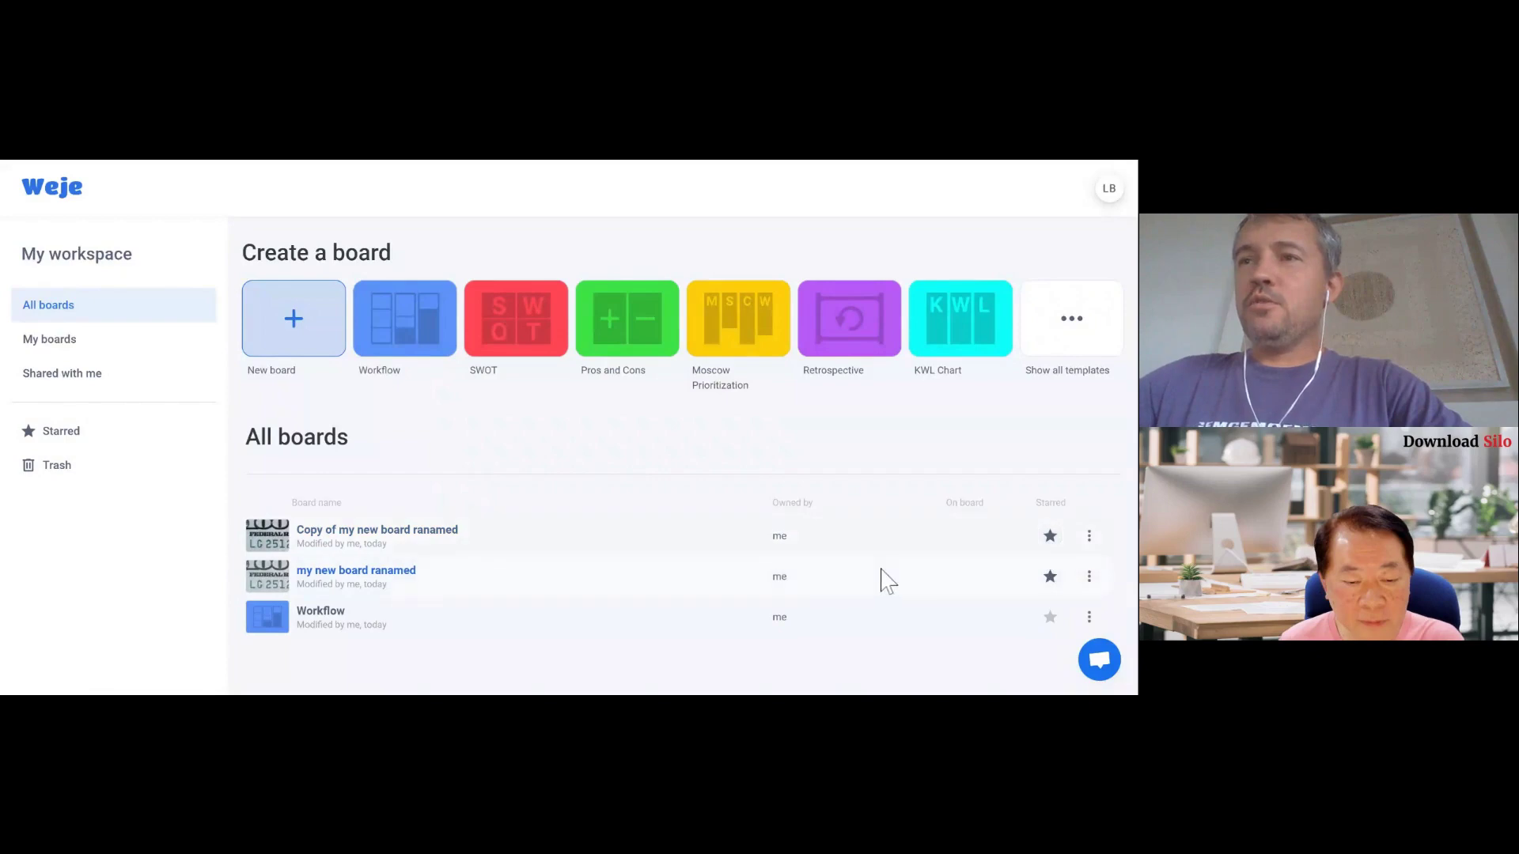
{"action": "left_click", "coordinate": [64, 443]}
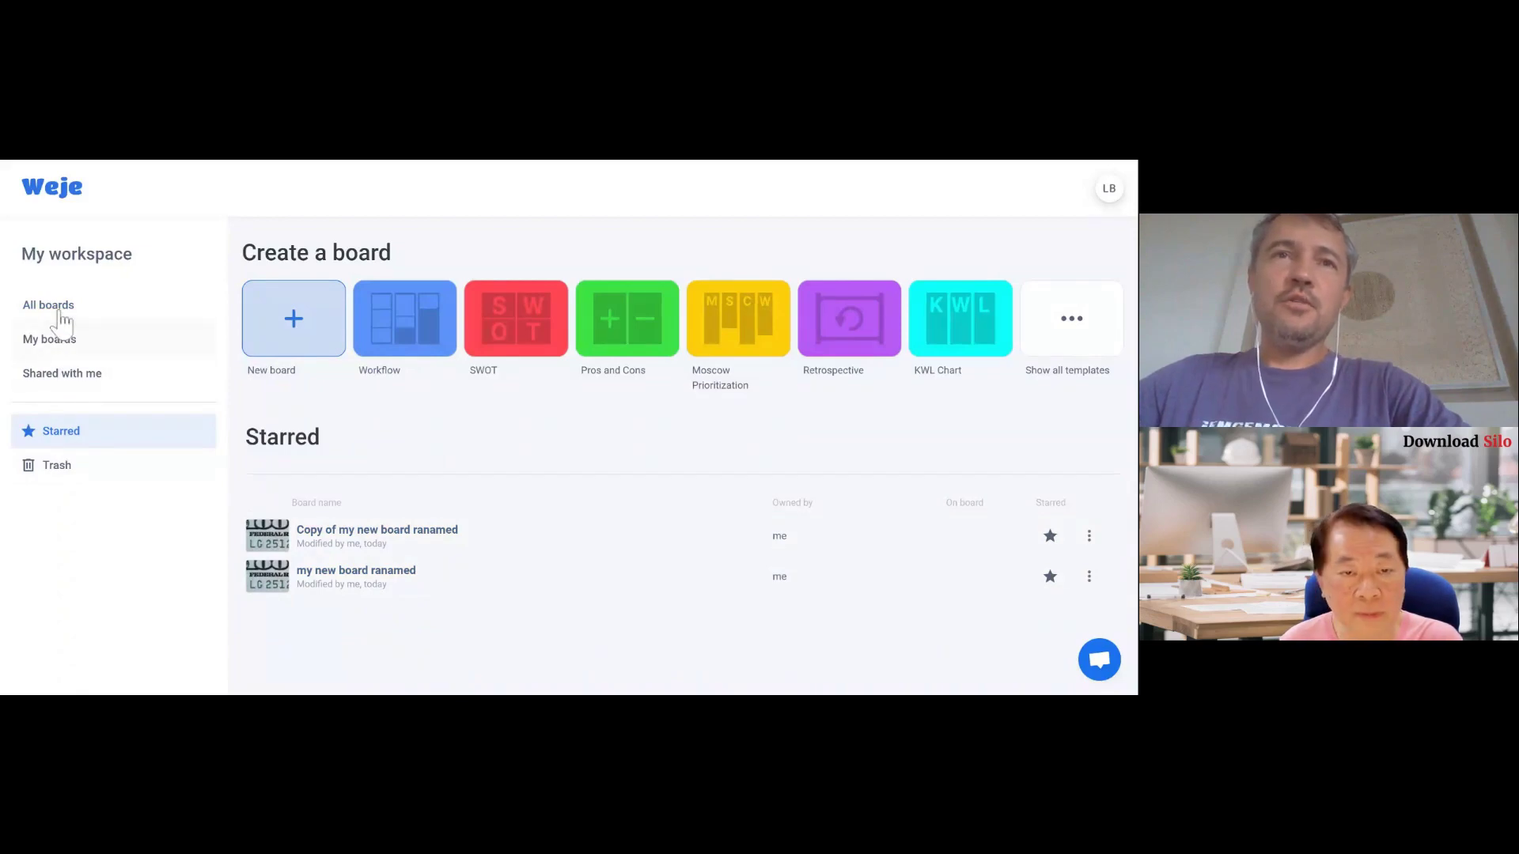
- Browse the Shared with me, My boards and All boards lists in turn
{"action": "left_click", "coordinate": [56, 379]}
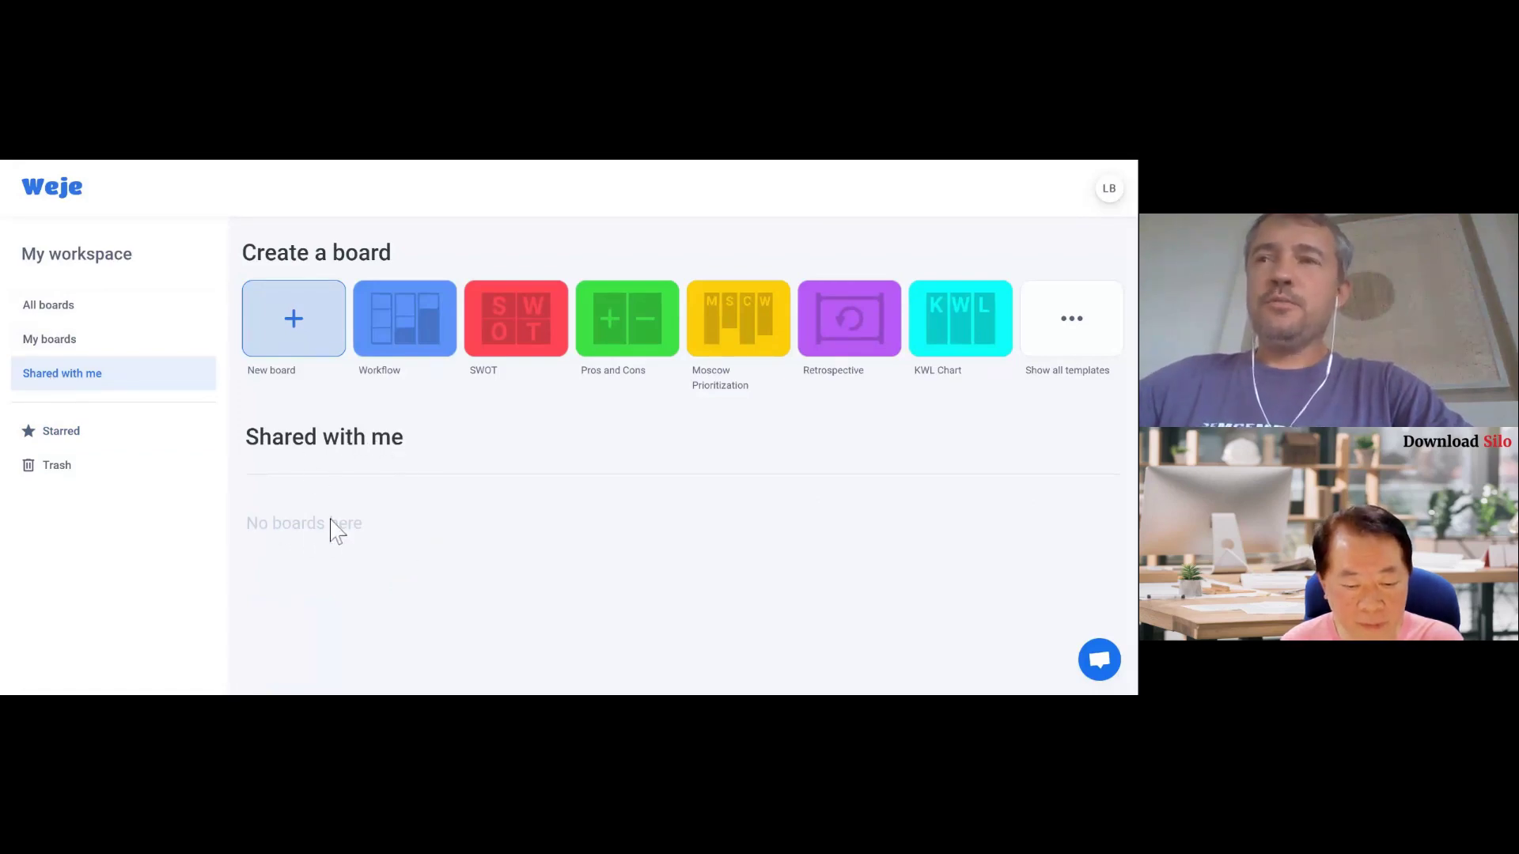
{"action": "left_click", "coordinate": [54, 346]}
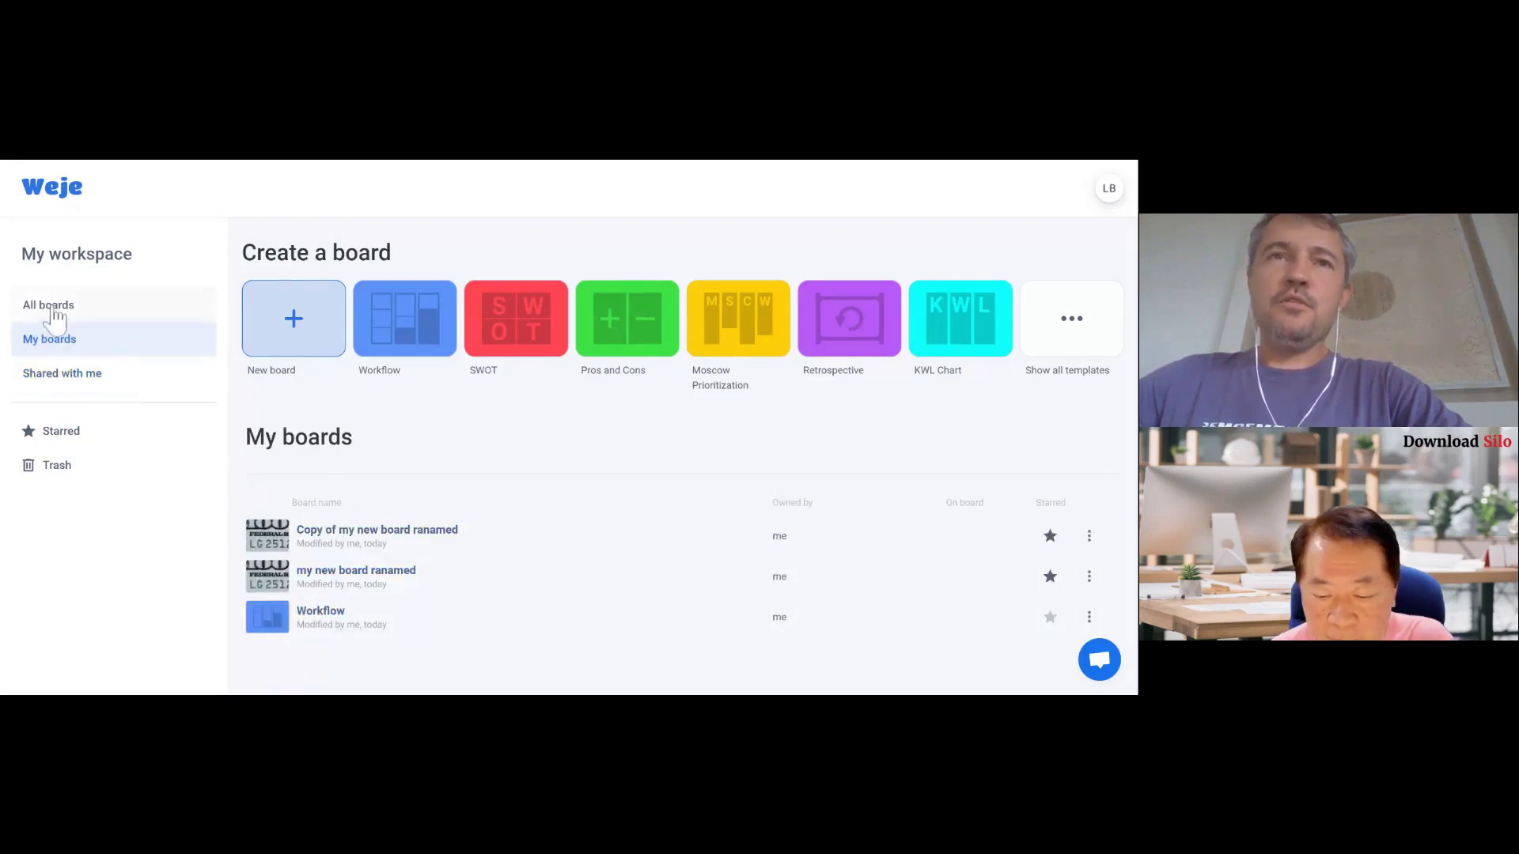
{"action": "left_click", "coordinate": [59, 312]}
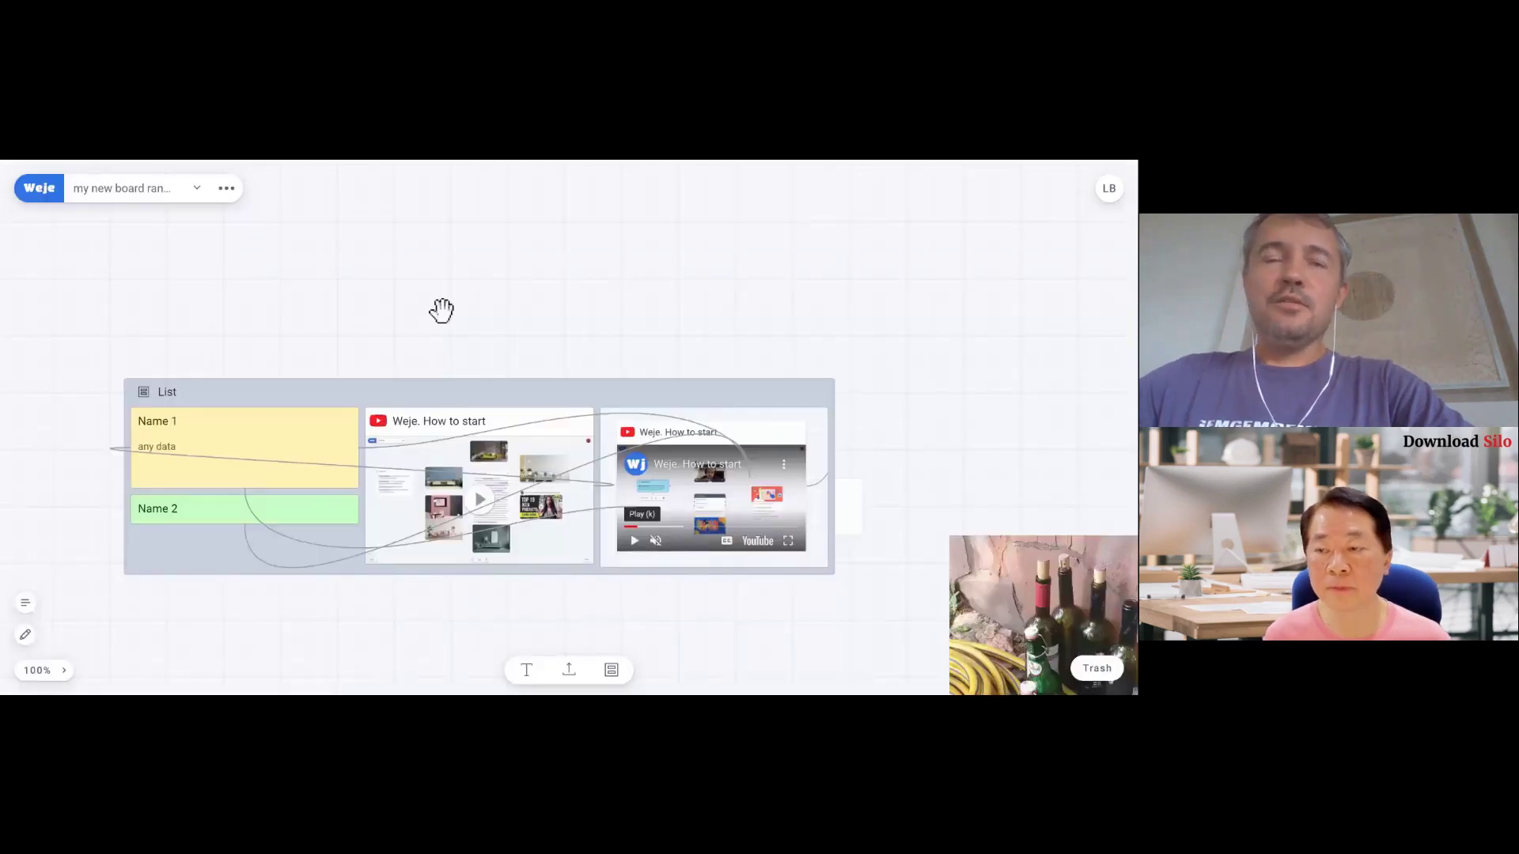
- Switch to the Workflow board, zoom out, and add a new text item below Needs Feedback
{"action": "left_click", "coordinate": [198, 198]}
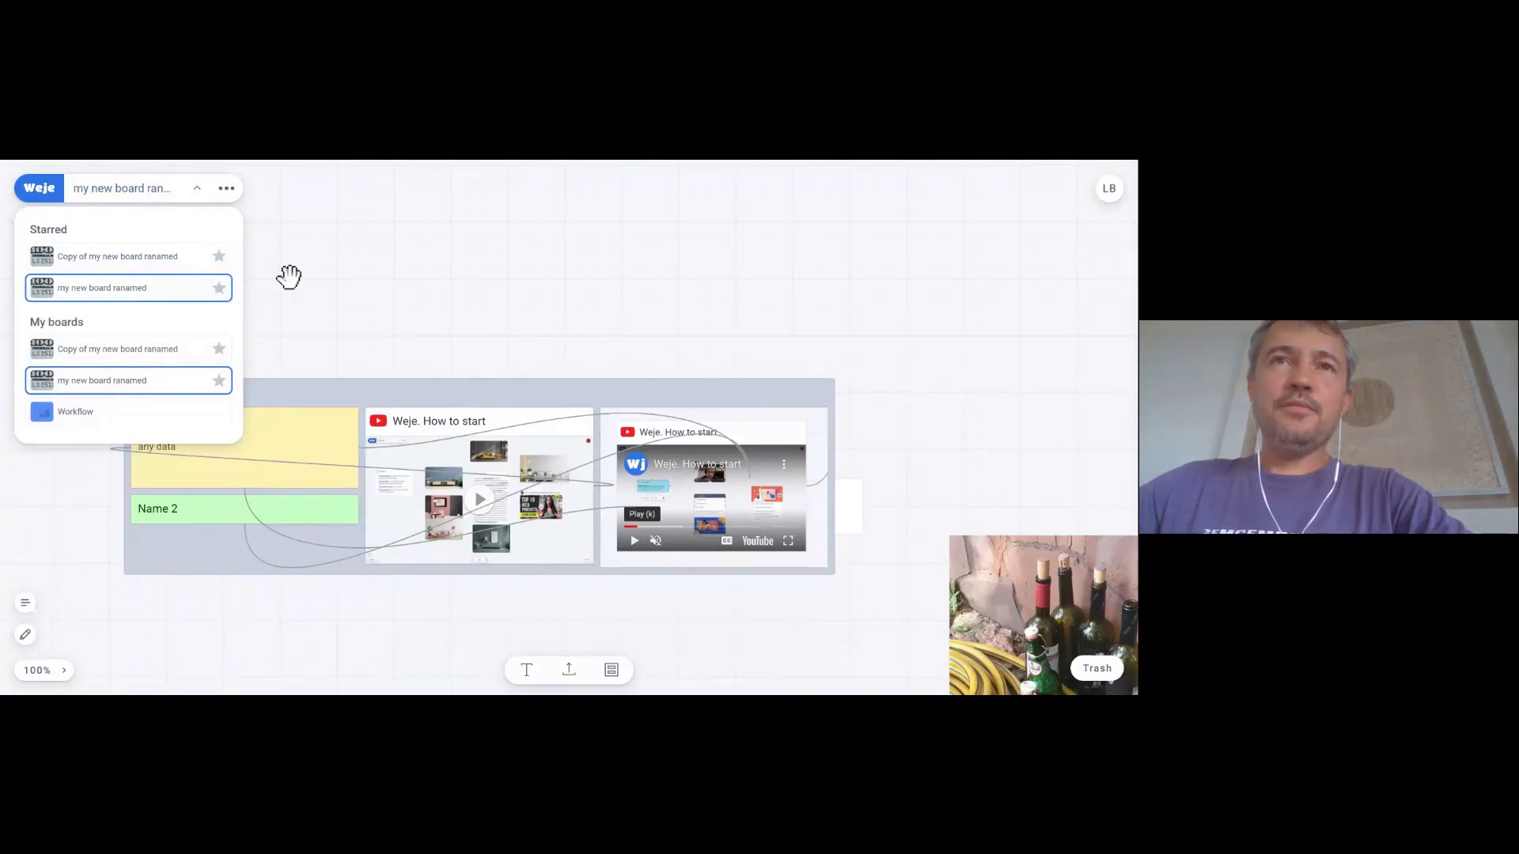
{"action": "left_click", "coordinate": [93, 415]}
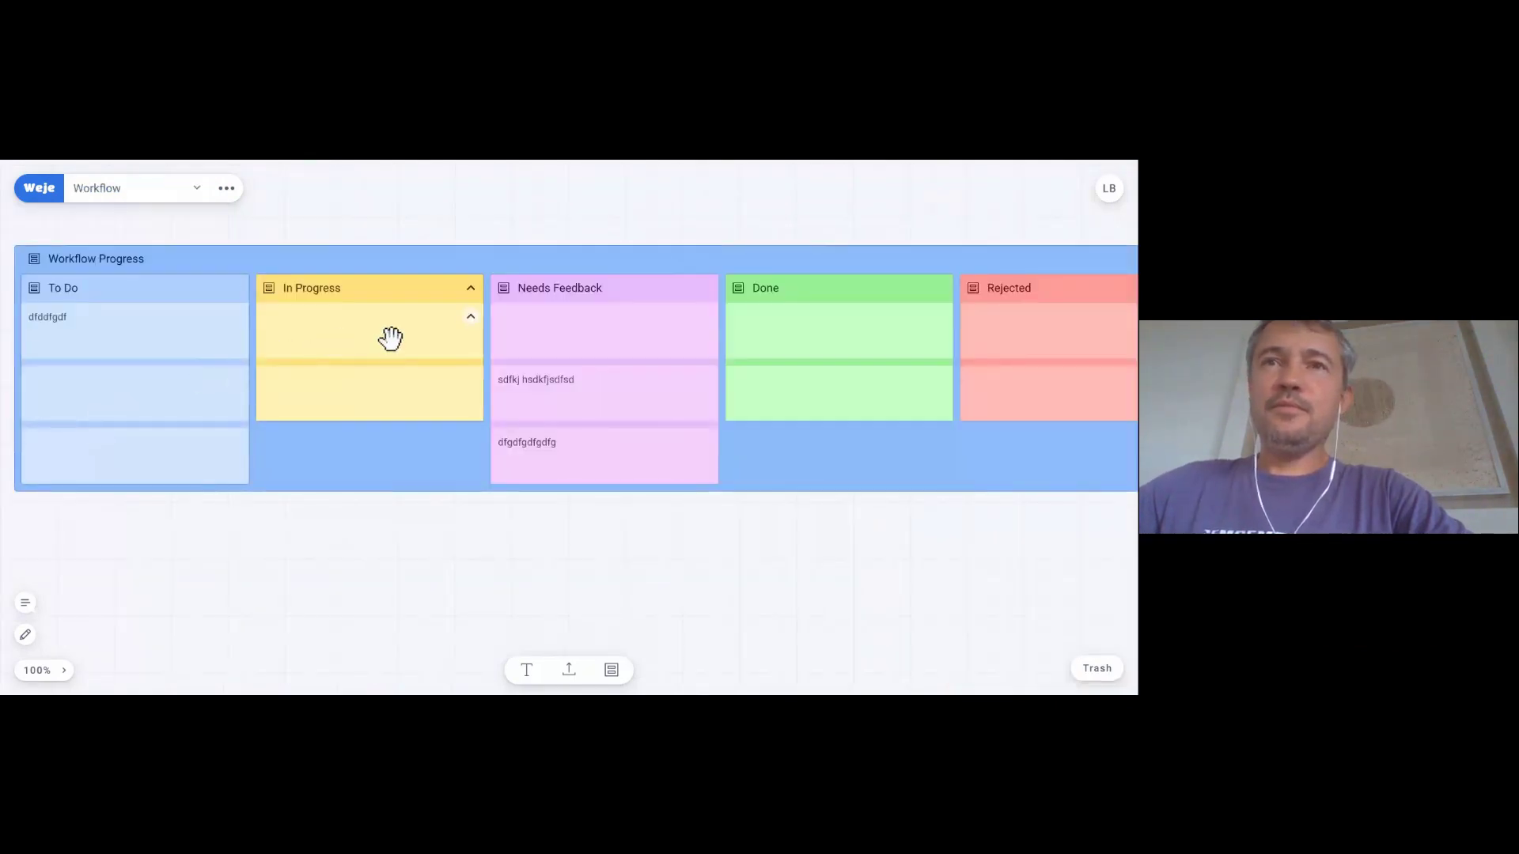
{"action": "key", "text": "ctrl+minus"}
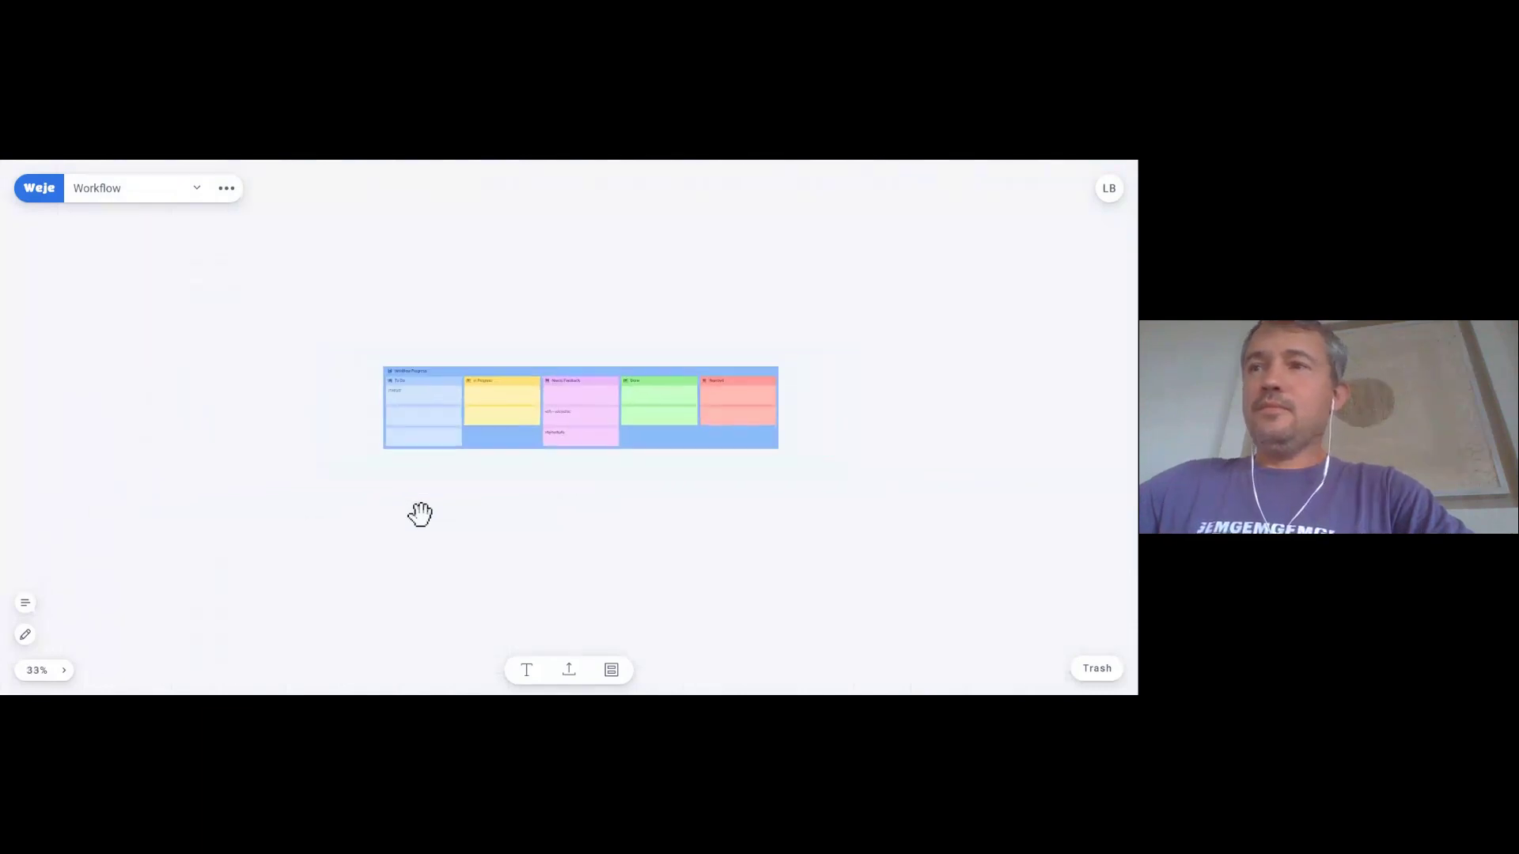
{"action": "left_click_drag", "start_coordinate": [451, 569], "coordinate": [434, 535]}
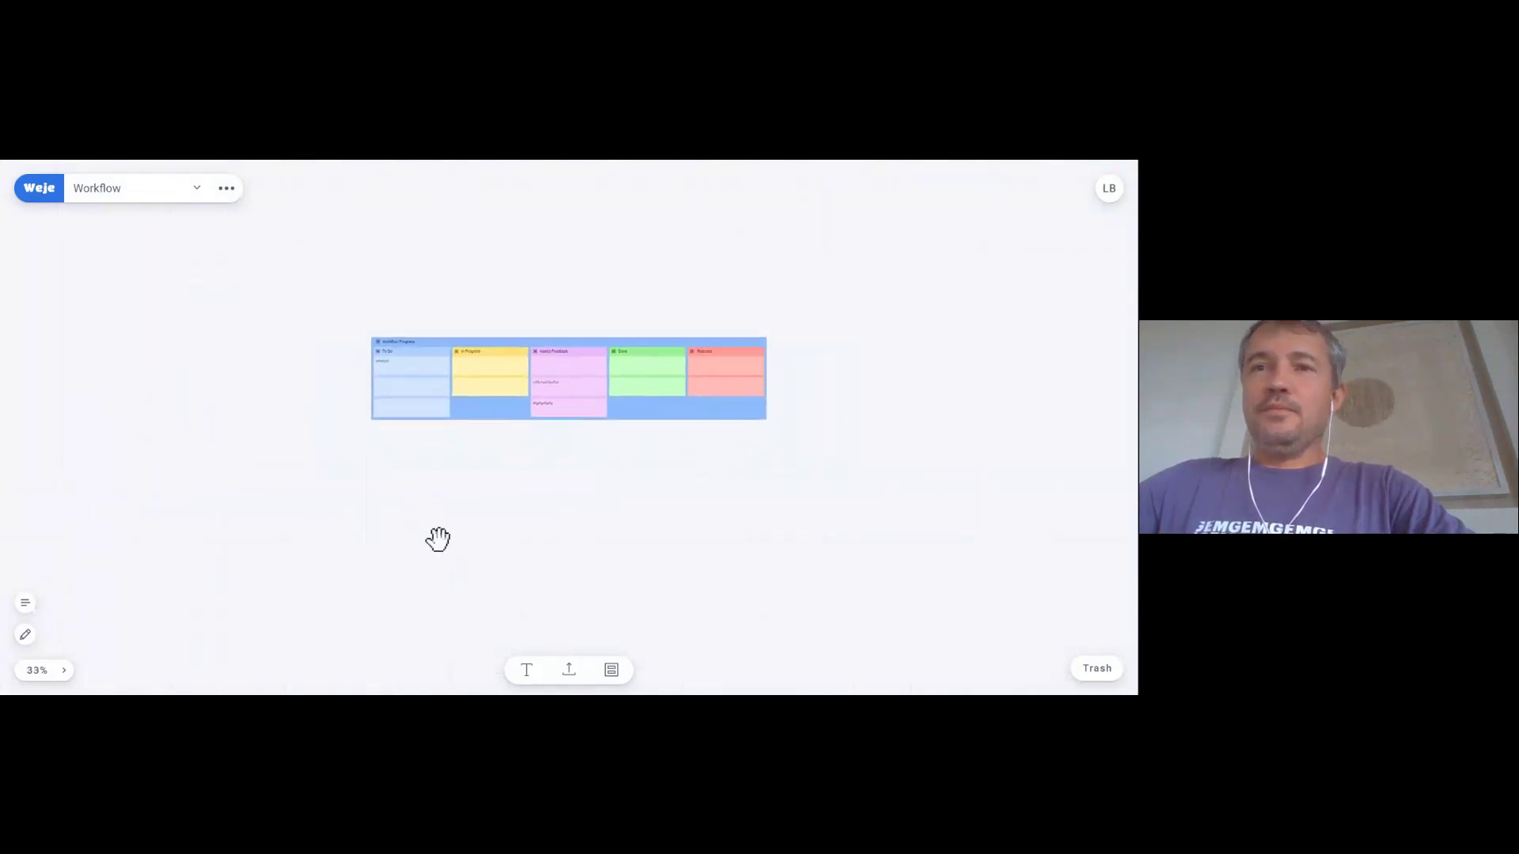
{"action": "left_click", "coordinate": [526, 669]}
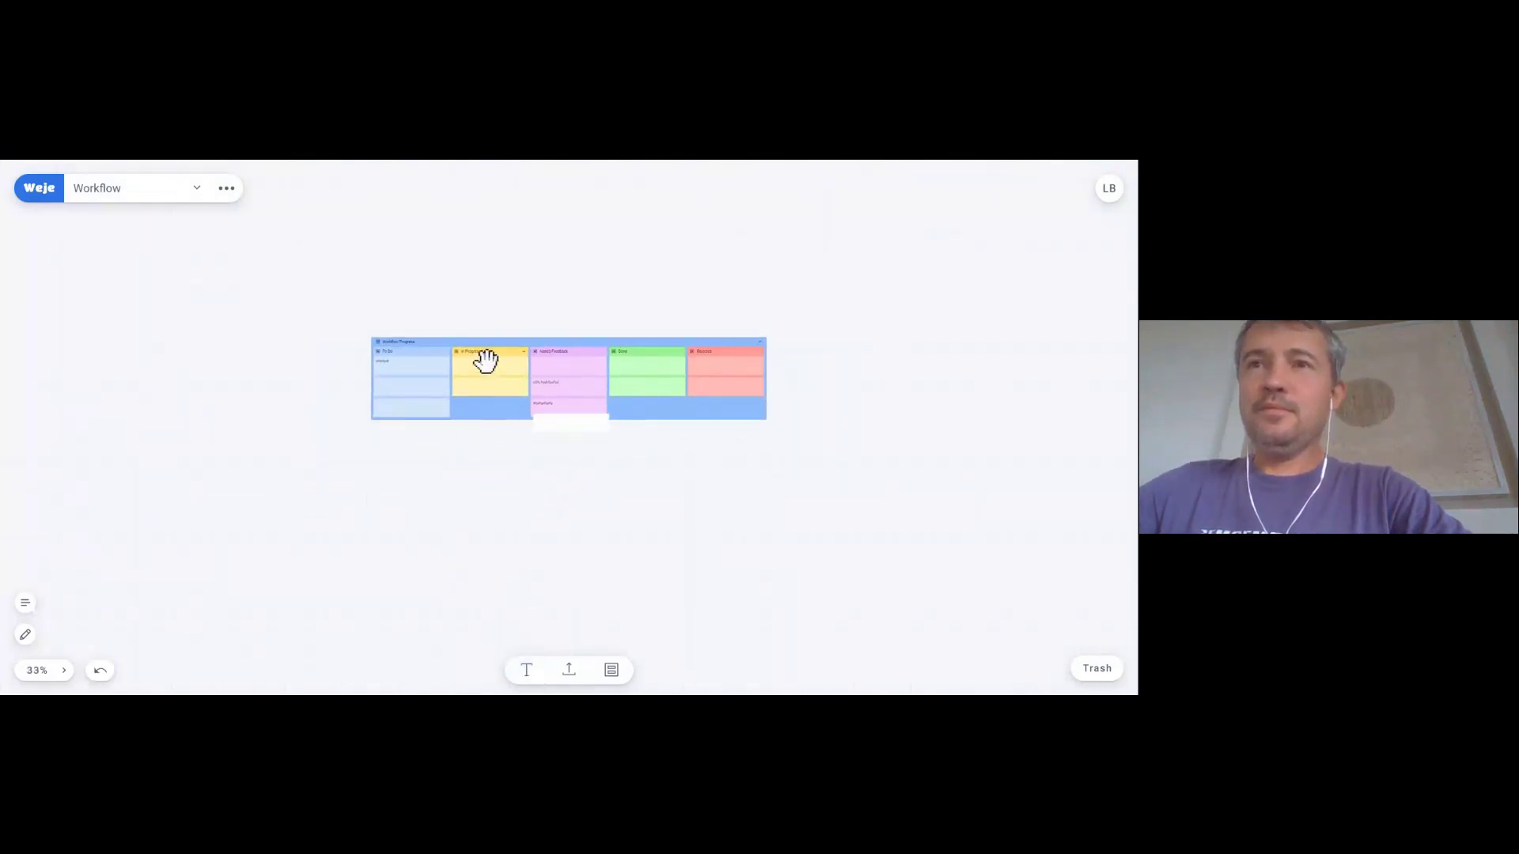
- Shift the Workflow table into view and duplicate the new blank text item
{"action": "left_click_drag", "start_coordinate": [475, 342], "coordinate": [399, 286]}
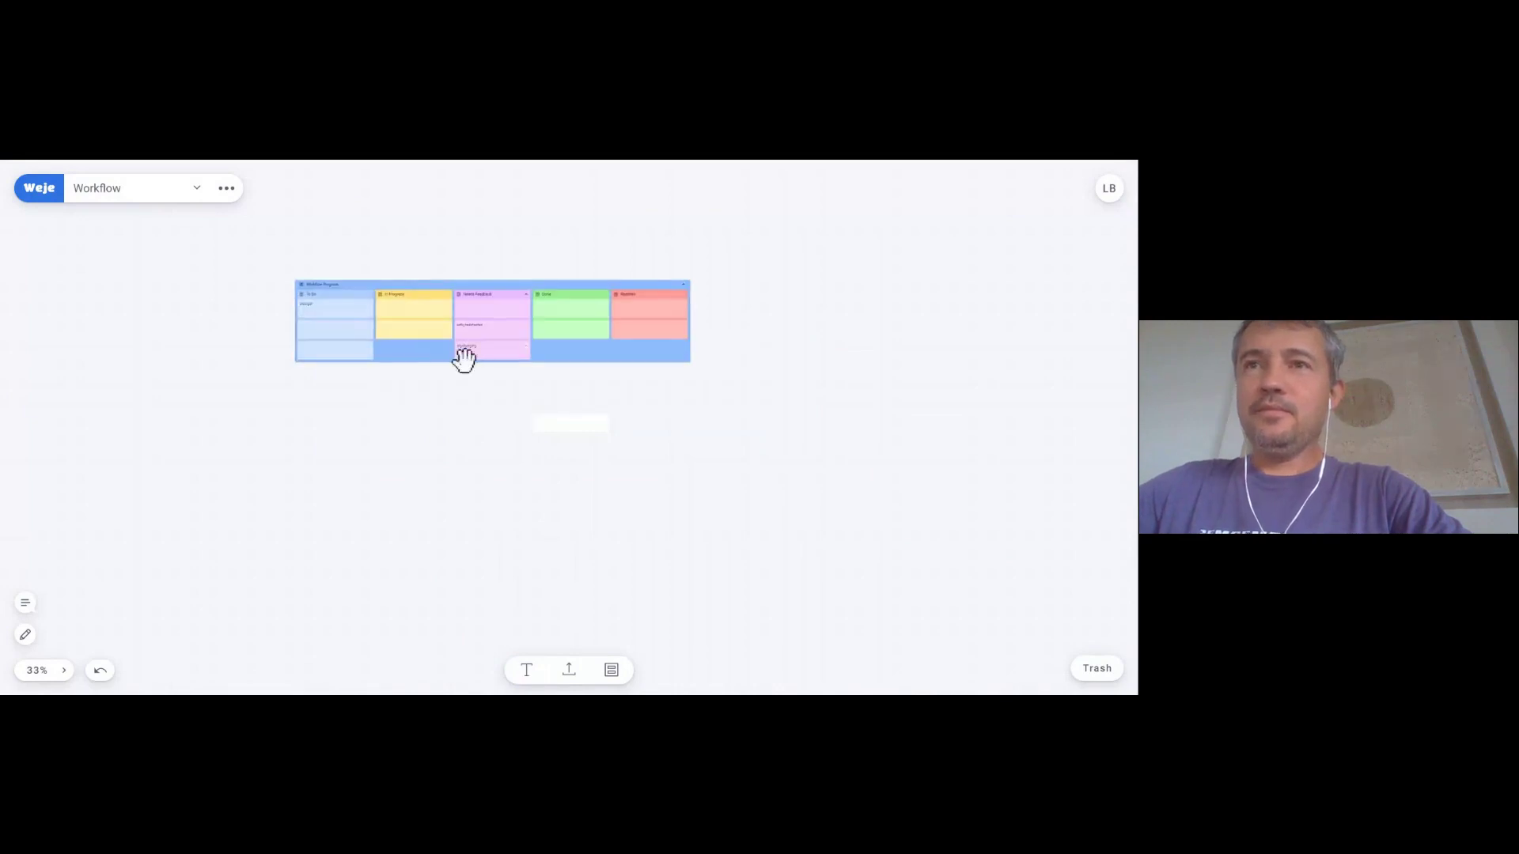
{"action": "left_click", "coordinate": [560, 425]}
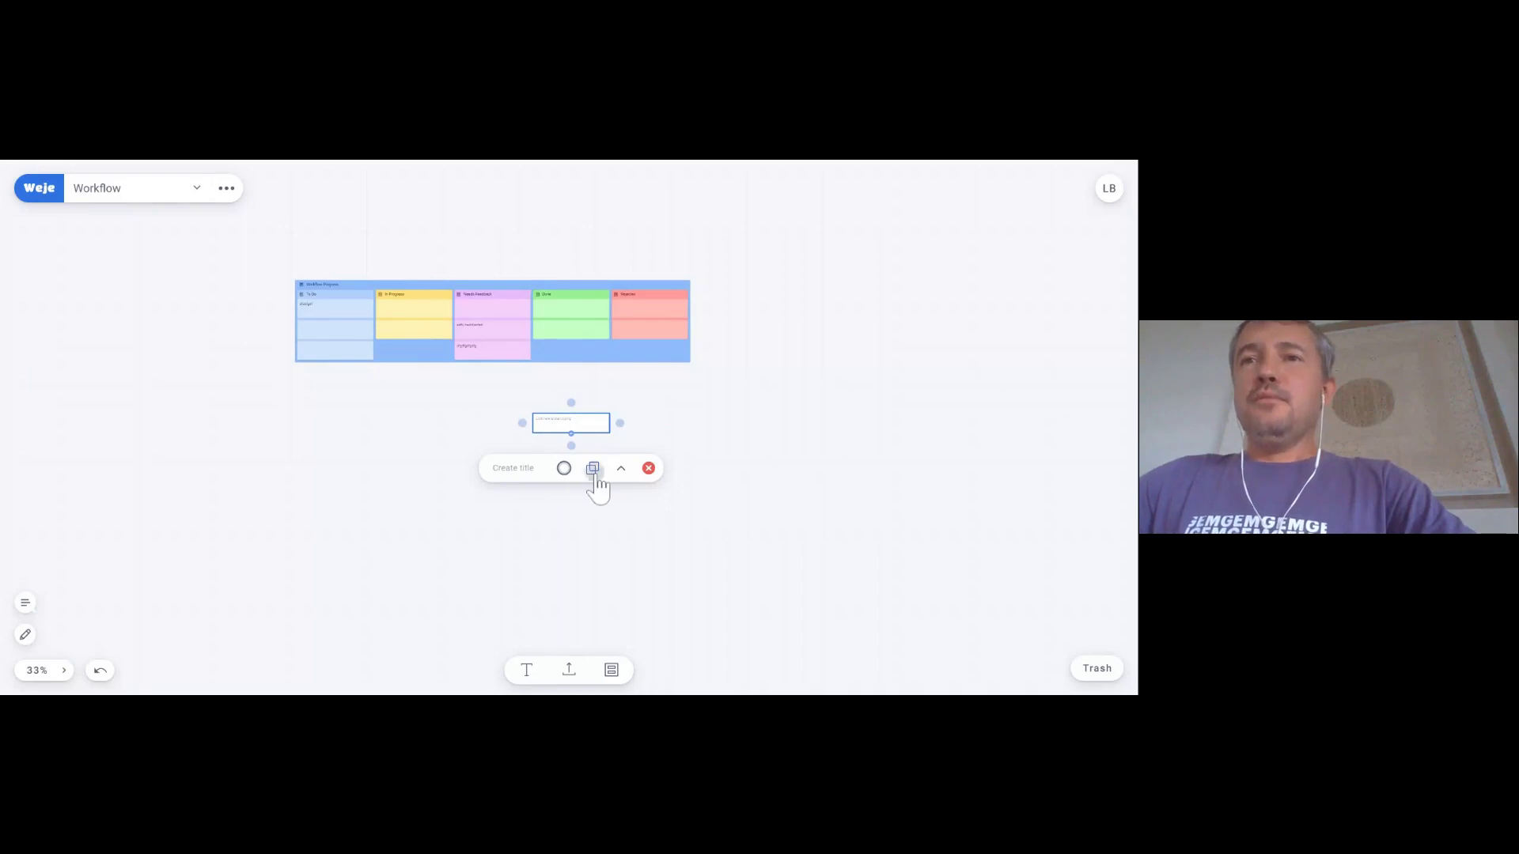
{"action": "left_click", "coordinate": [593, 469]}
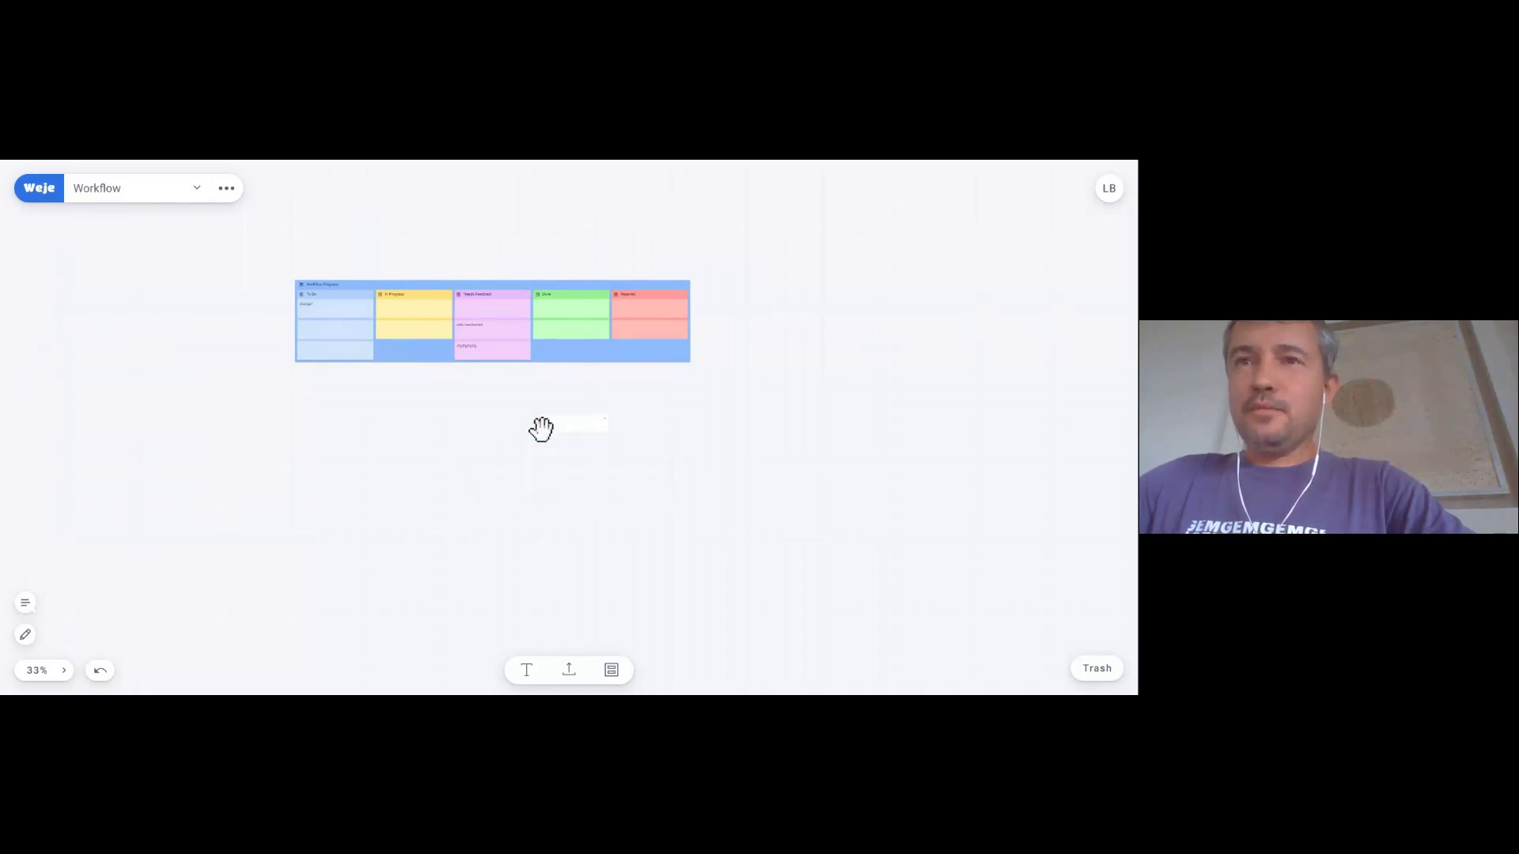
- Line up the blank cards beneath the Workflow table and marquee-select all three
{"action": "left_click_drag", "start_coordinate": [554, 427], "coordinate": [525, 475]}
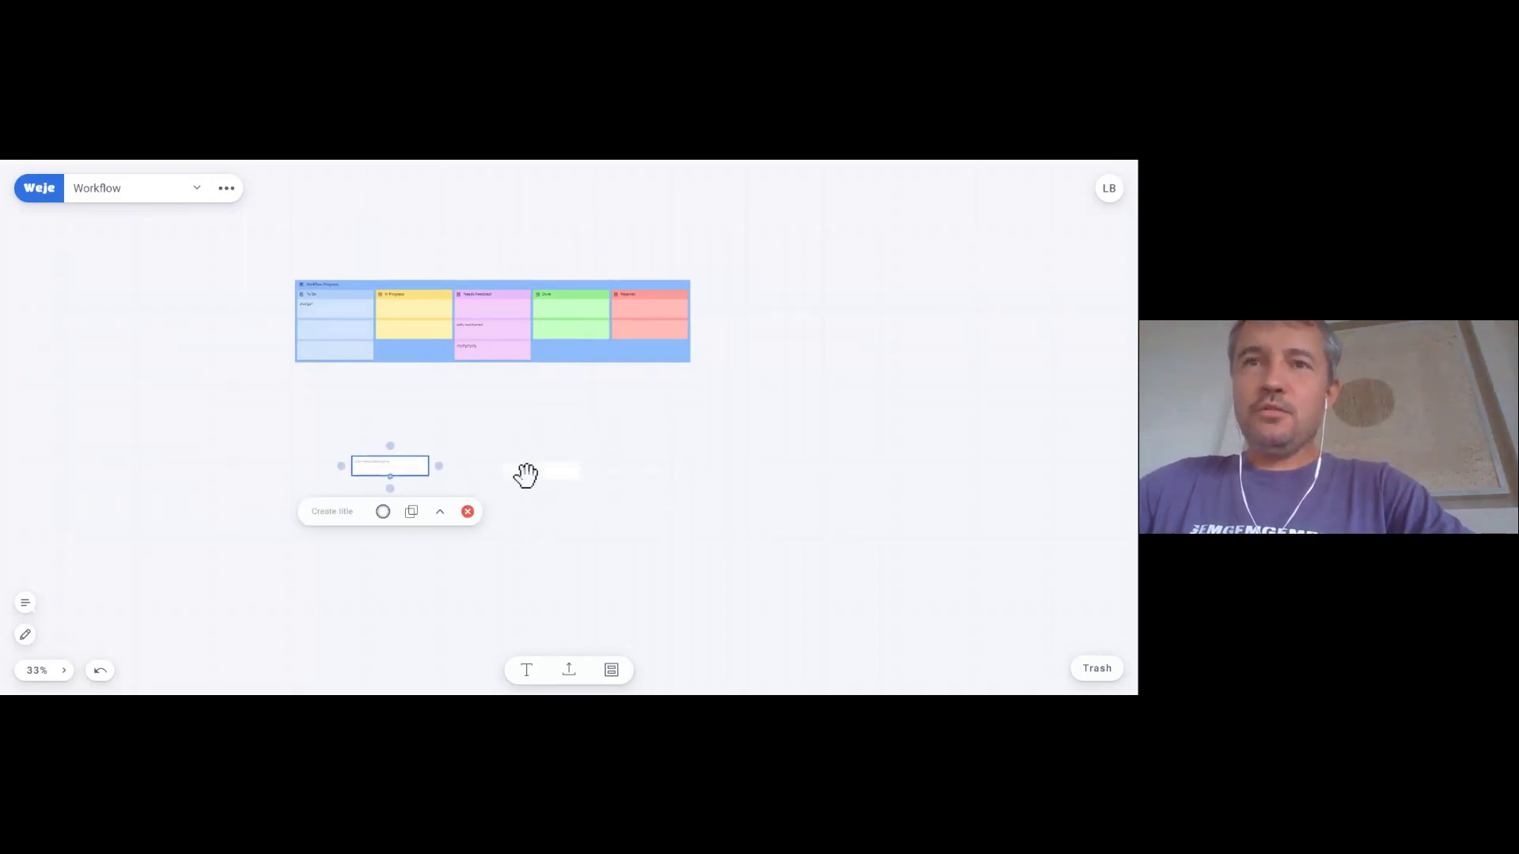
{"action": "left_click", "coordinate": [553, 491]}
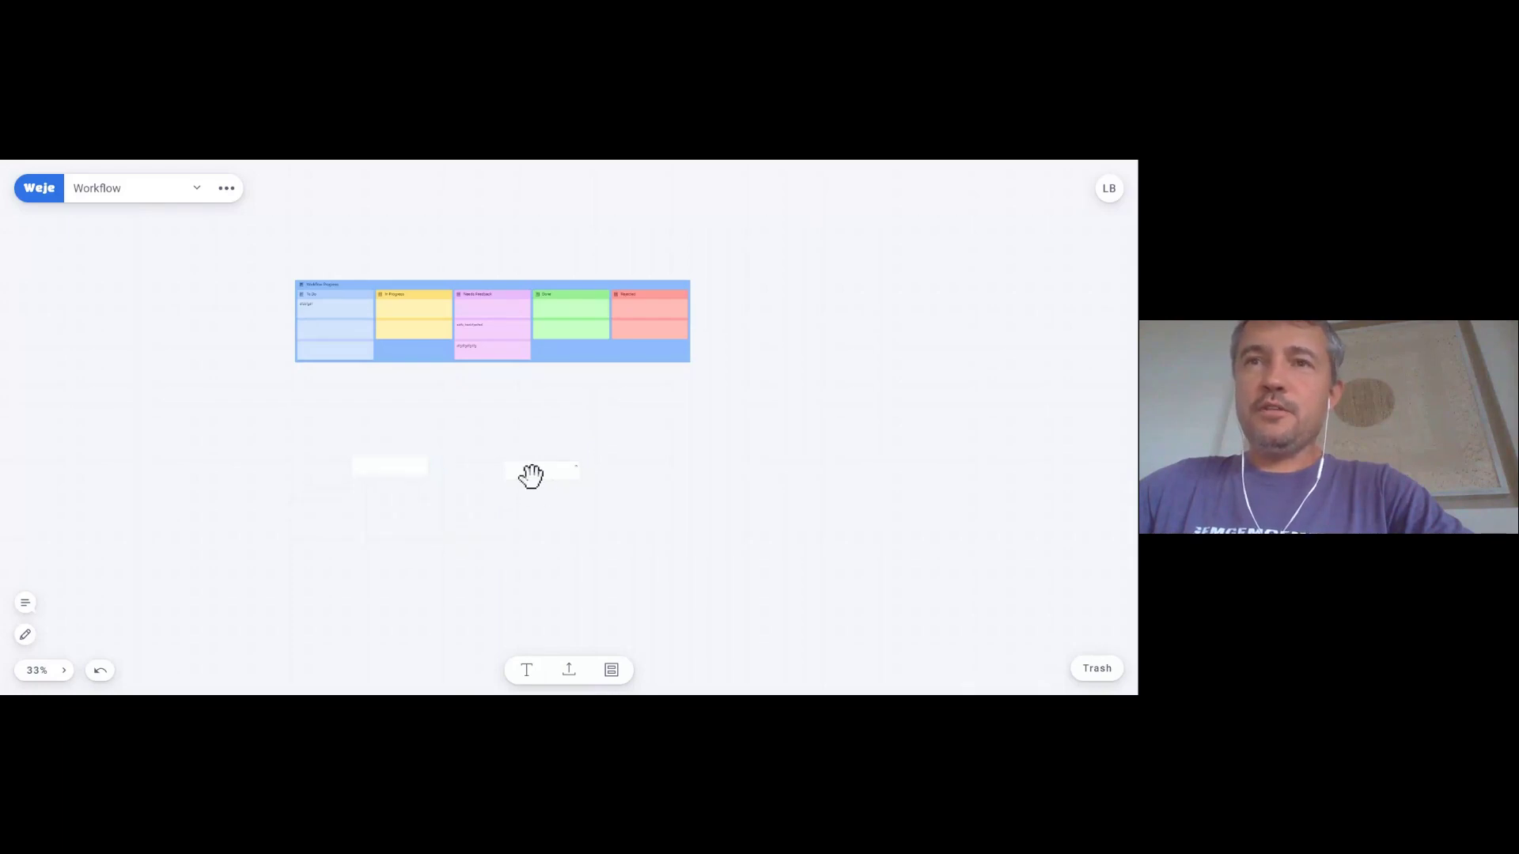
{"action": "left_click", "coordinate": [529, 475]}
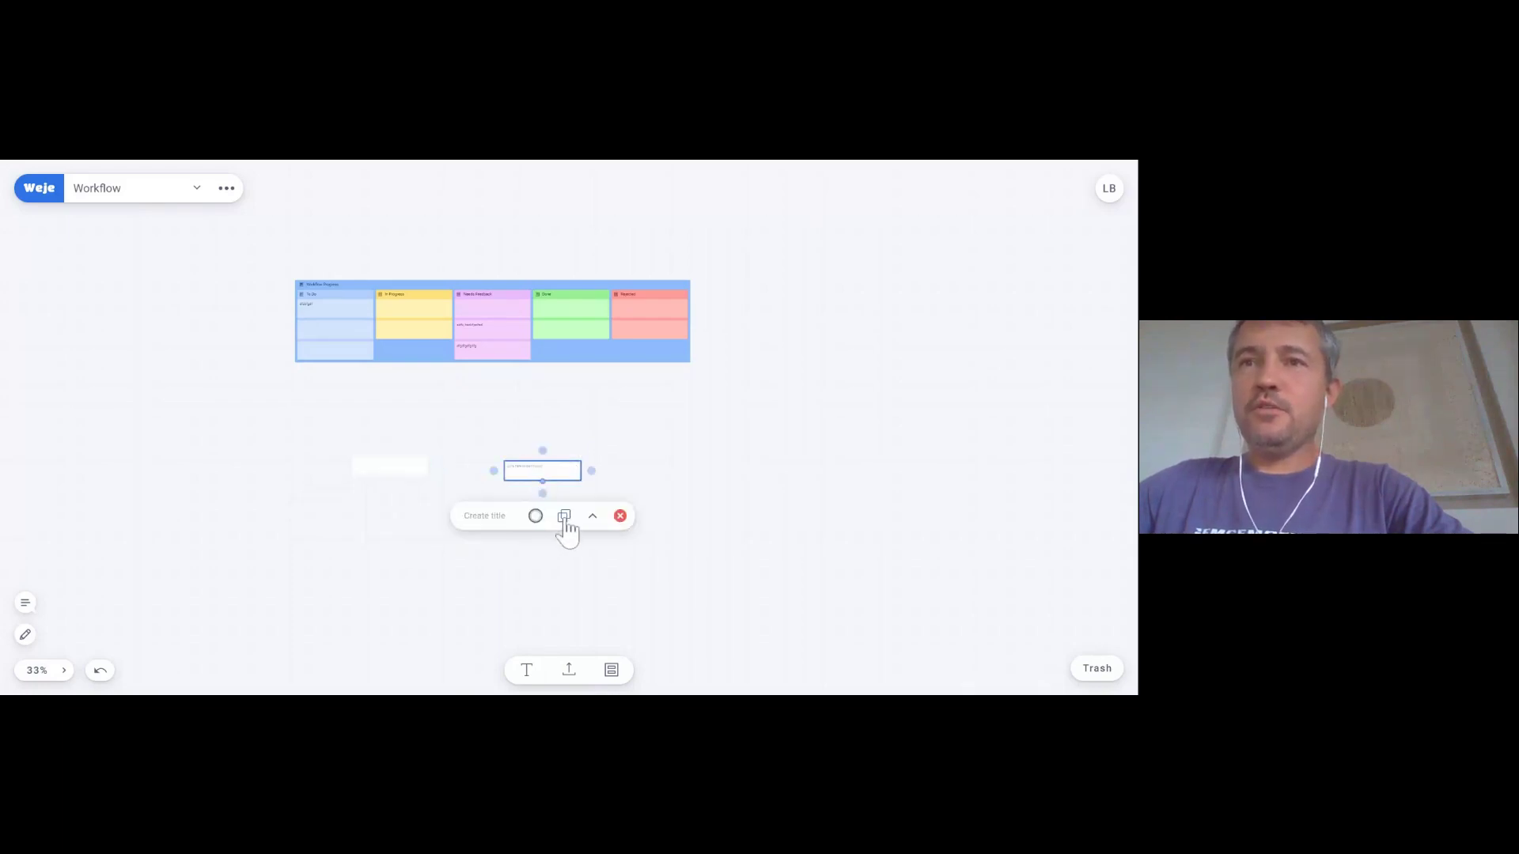
{"action": "left_click", "coordinate": [419, 534]}
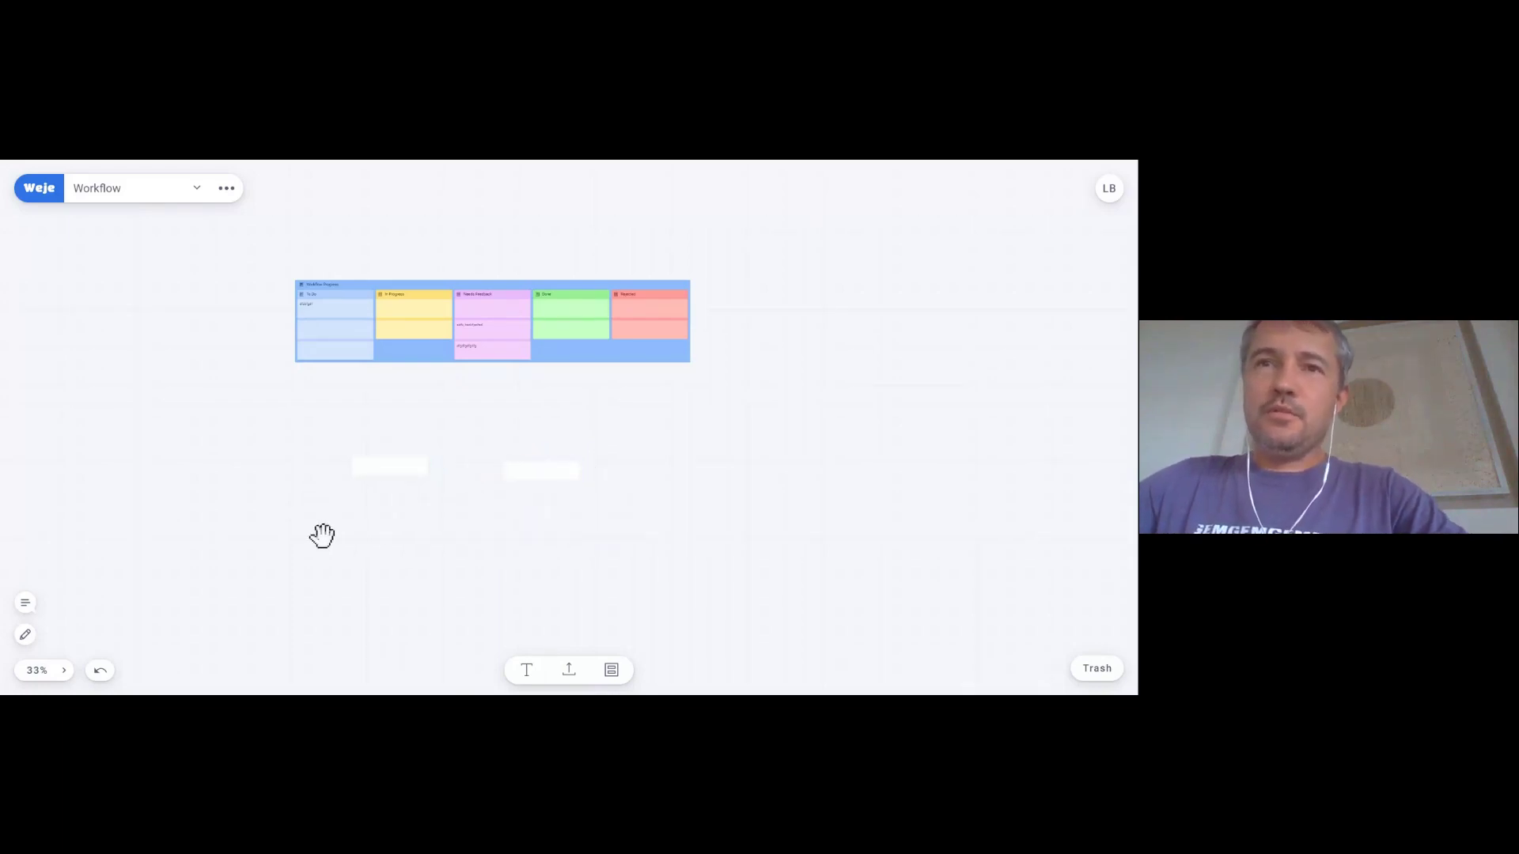
{"action": "left_click_drag", "start_coordinate": [514, 470], "coordinate": [467, 482]}
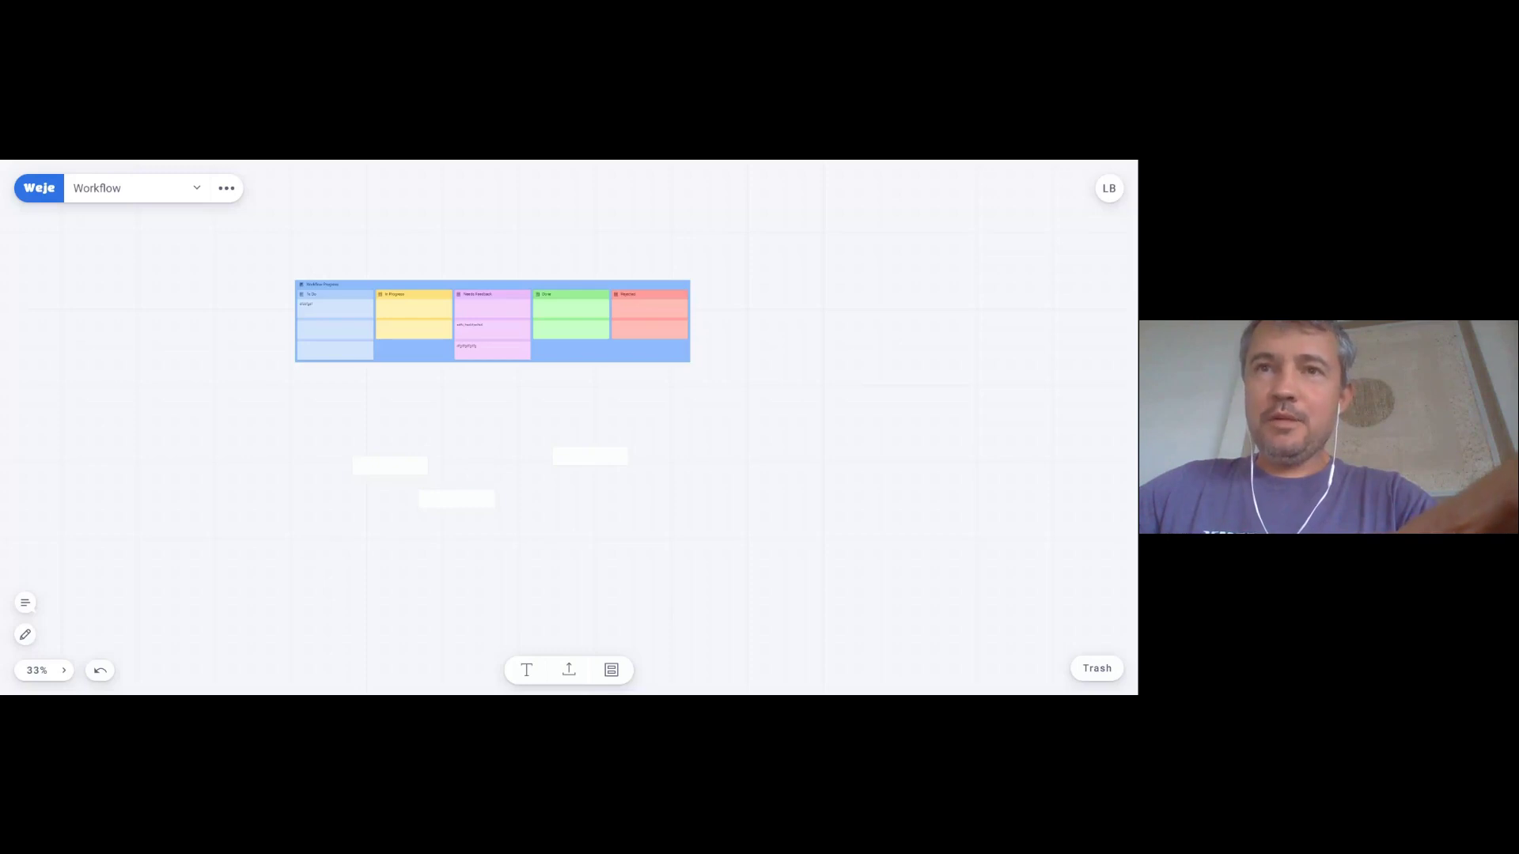
{"action": "left_click_drag", "start_coordinate": [332, 544], "coordinate": [680, 407]}
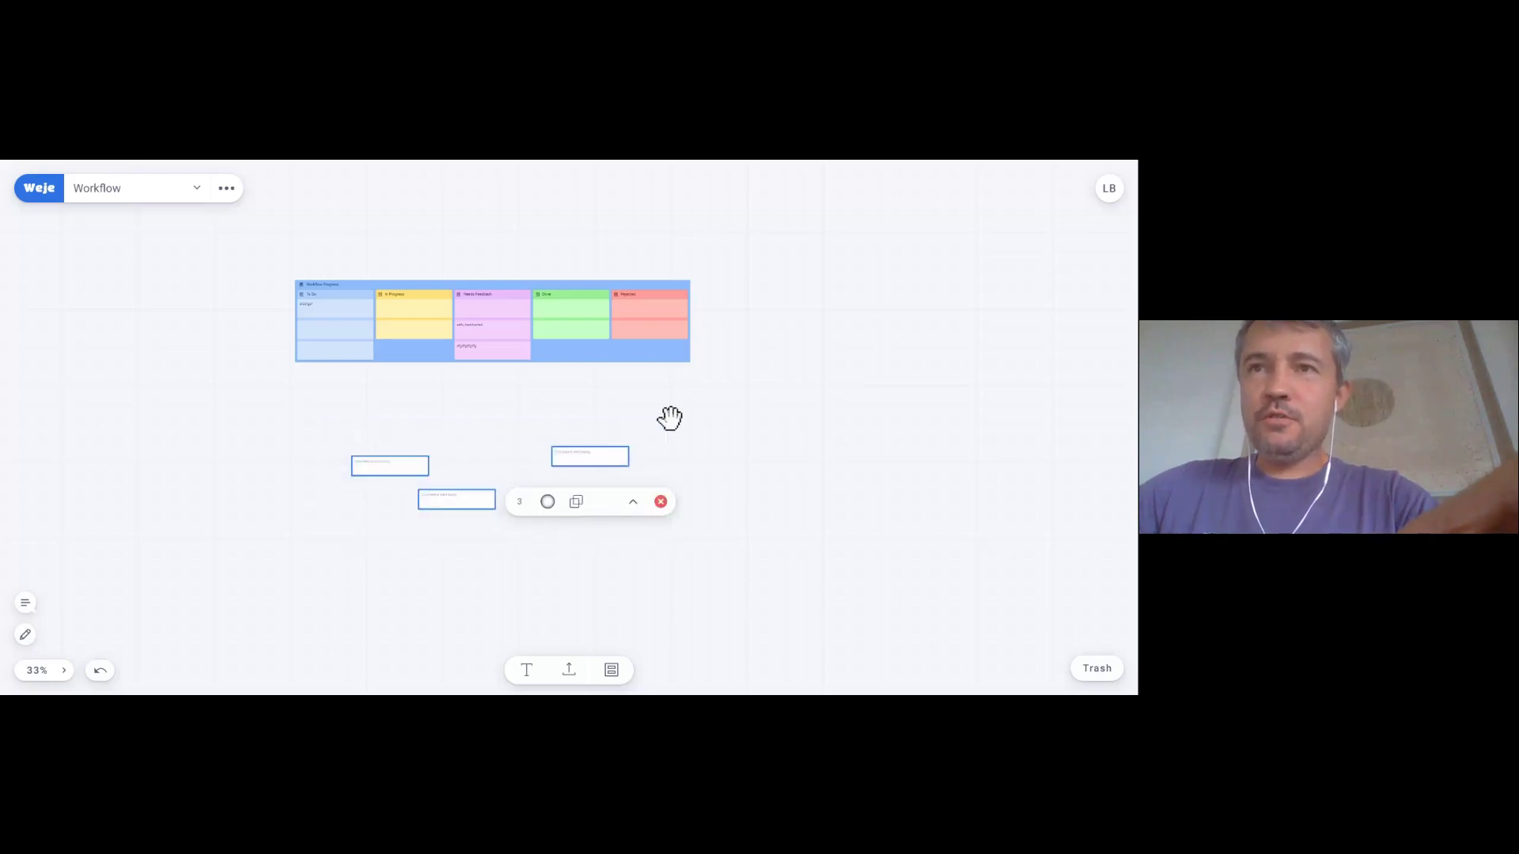
- Combine the three selected cards into one List and move it toward the centre
{"action": "left_click", "coordinate": [605, 502]}
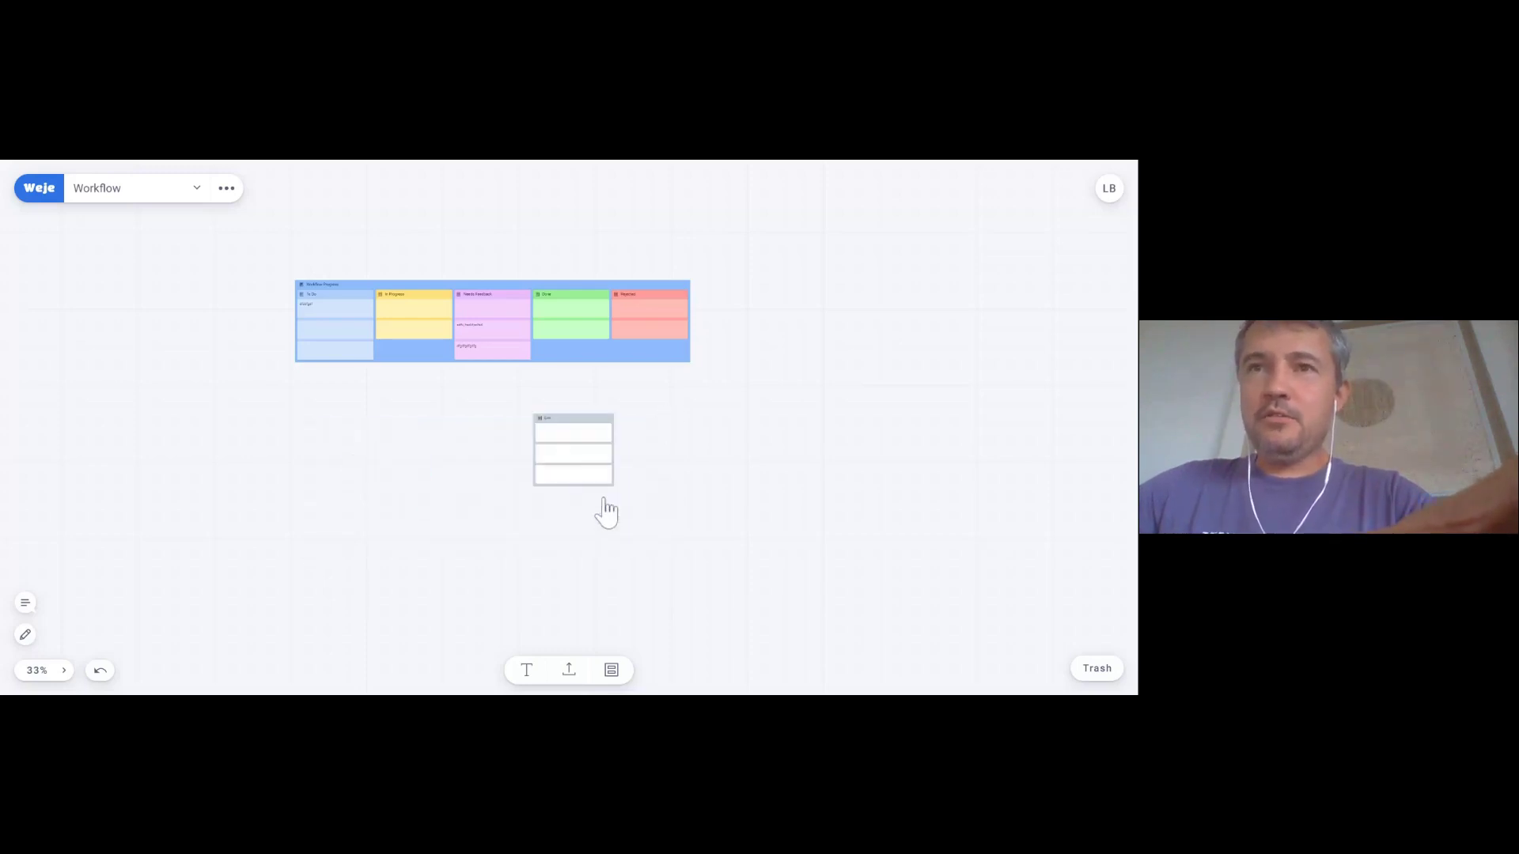
{"action": "left_click_drag", "start_coordinate": [571, 420], "coordinate": [613, 421]}
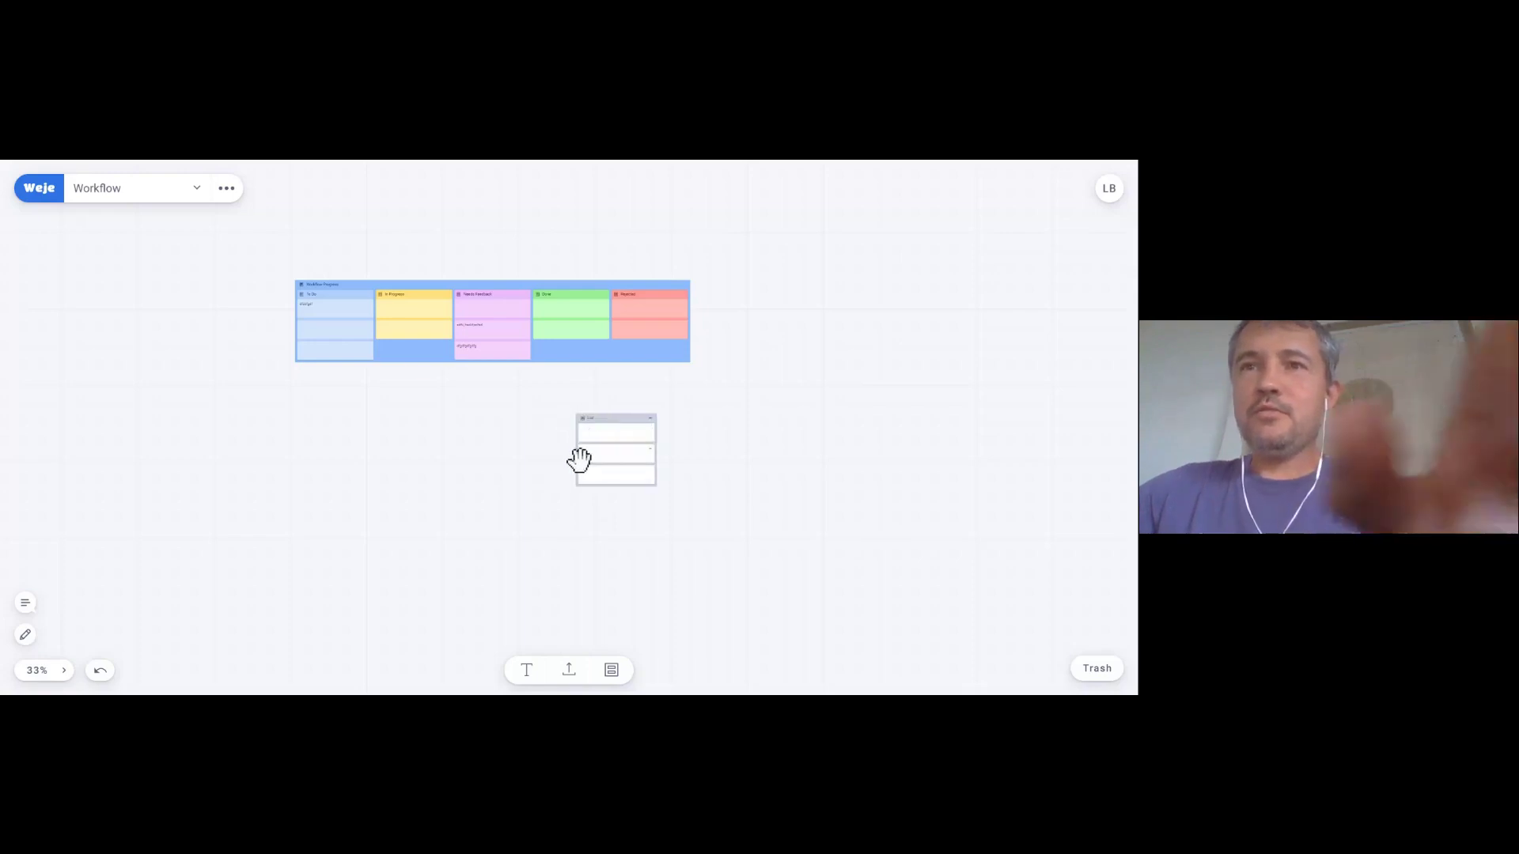
{"action": "scroll", "coordinate": [424, 517], "scroll_direction": "up", "scroll_amount": 5}
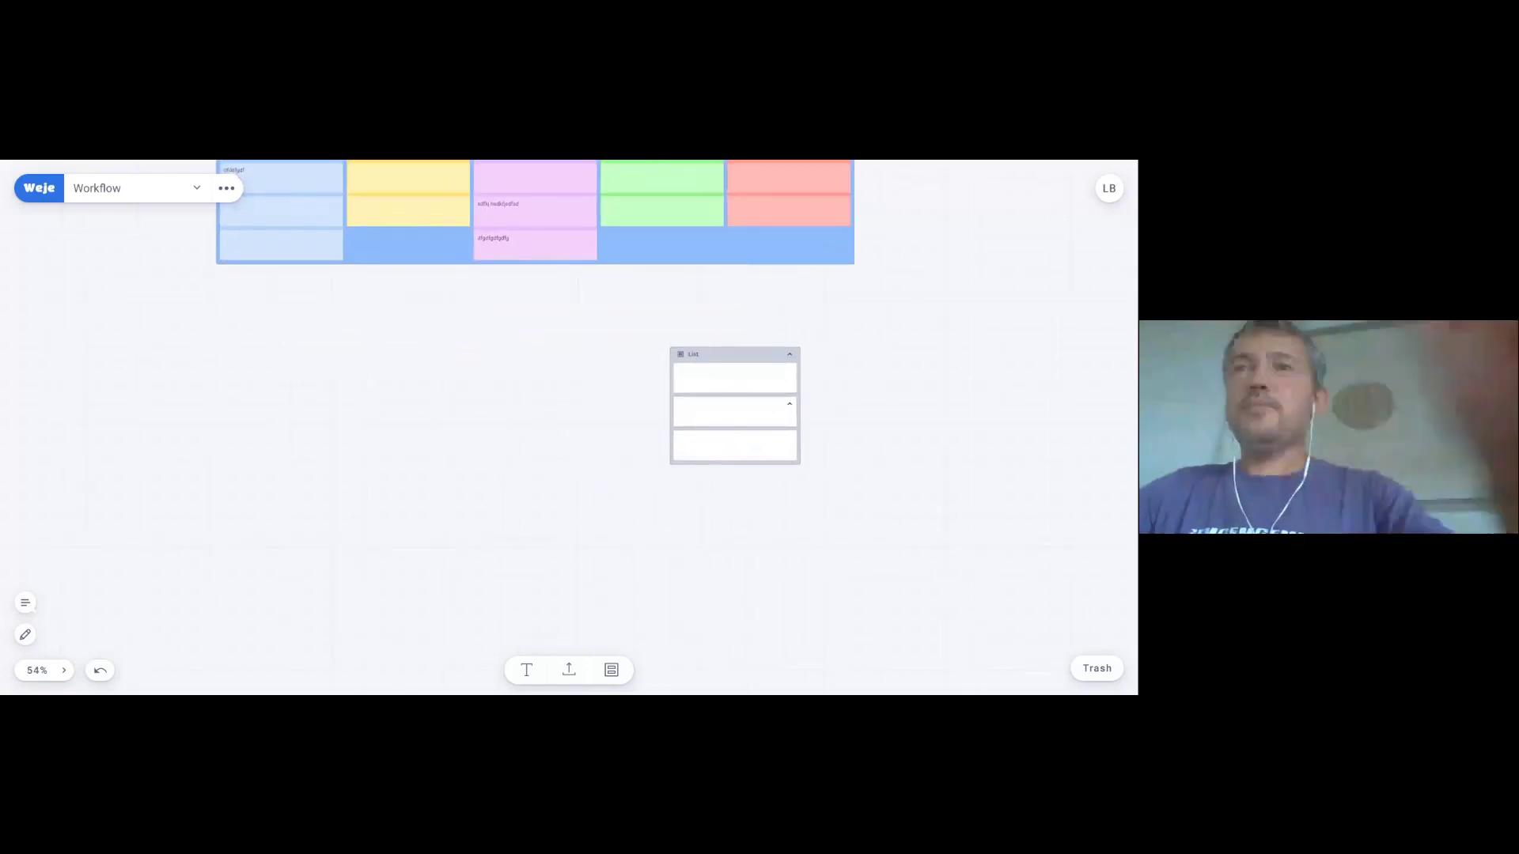
{"action": "left_click_drag", "start_coordinate": [600, 391], "coordinate": [461, 424]}
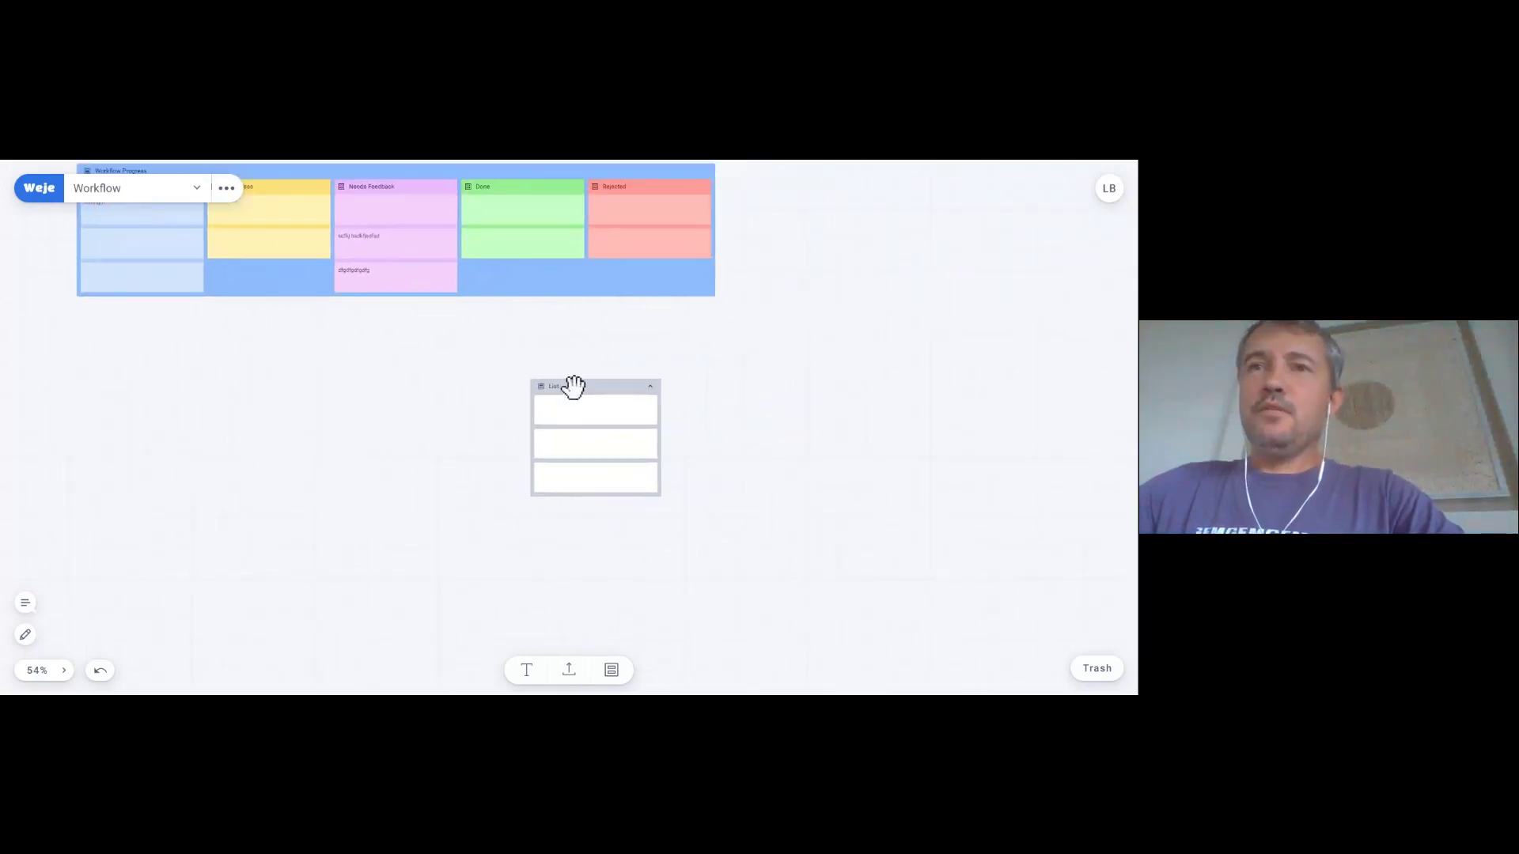
- Collapse the List to its header, expand it to show three rows, then delete it
{"action": "left_click", "coordinate": [577, 387]}
{"action": "left_click", "coordinate": [644, 534]}
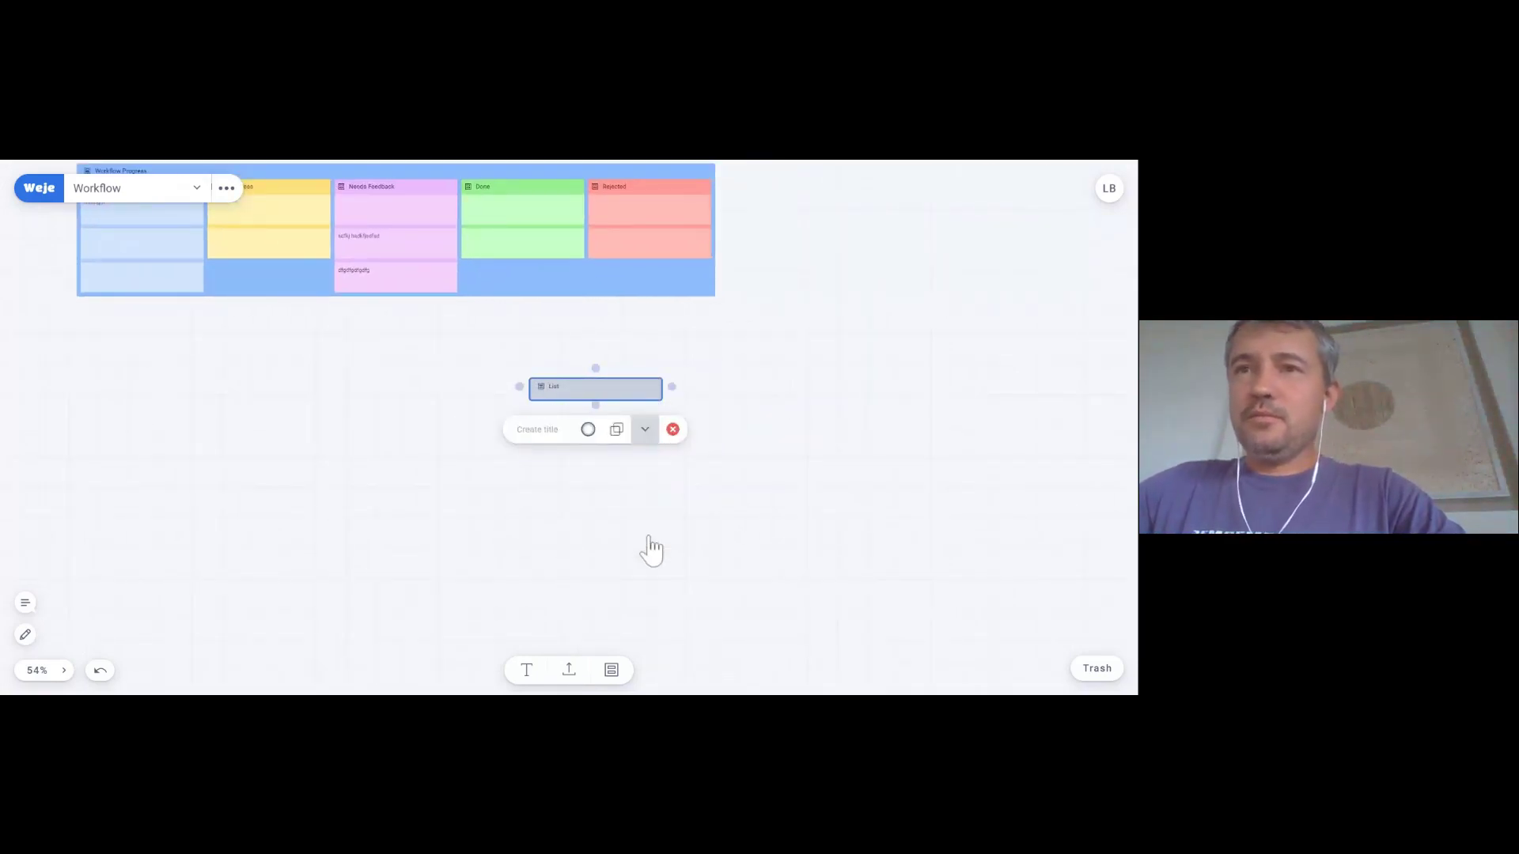
{"action": "left_click", "coordinate": [645, 431]}
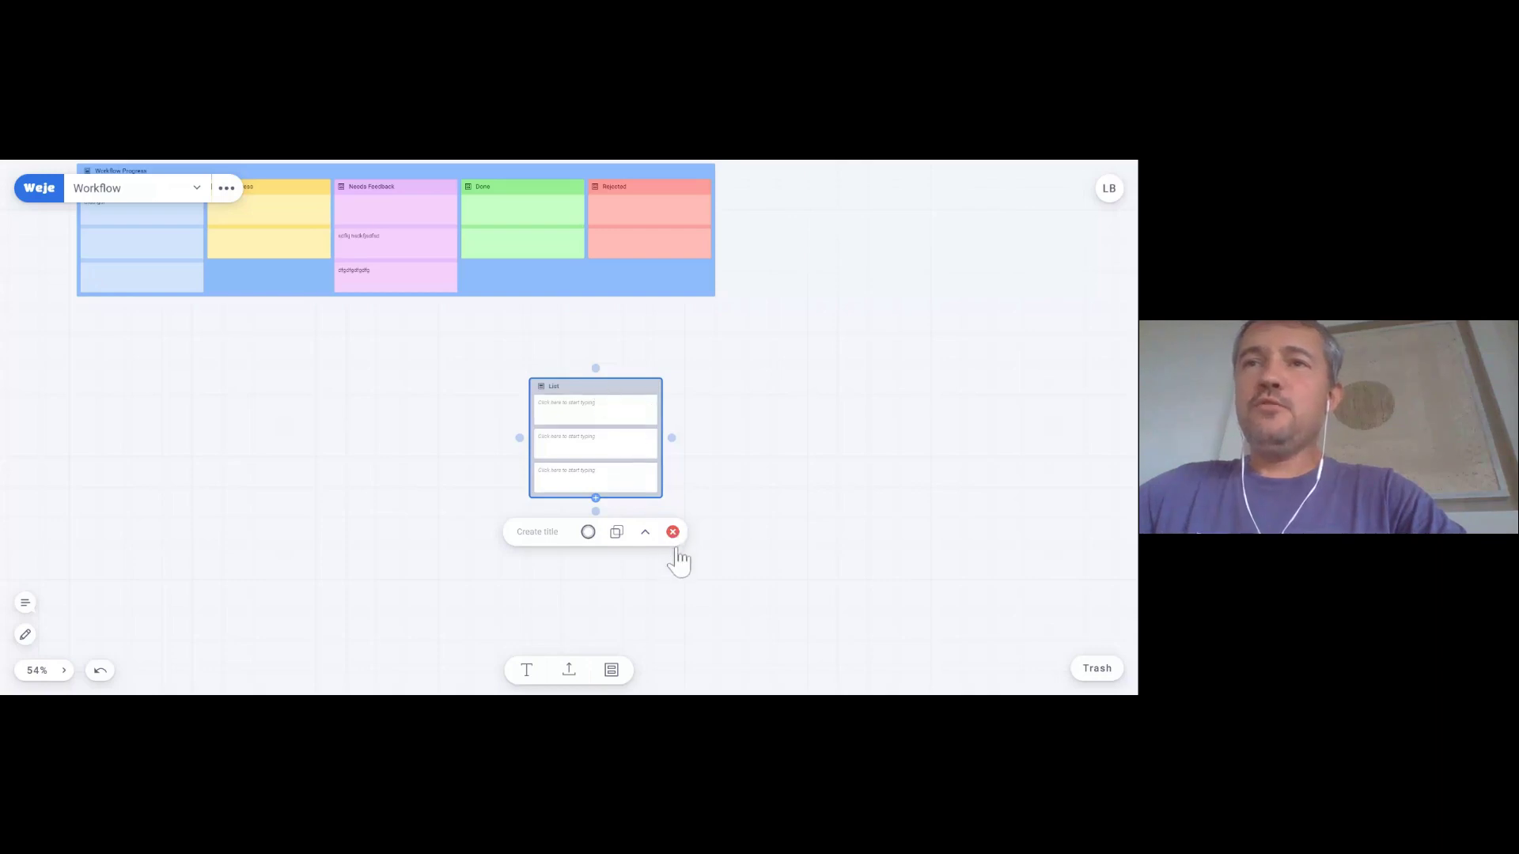
{"action": "left_click", "coordinate": [672, 535]}
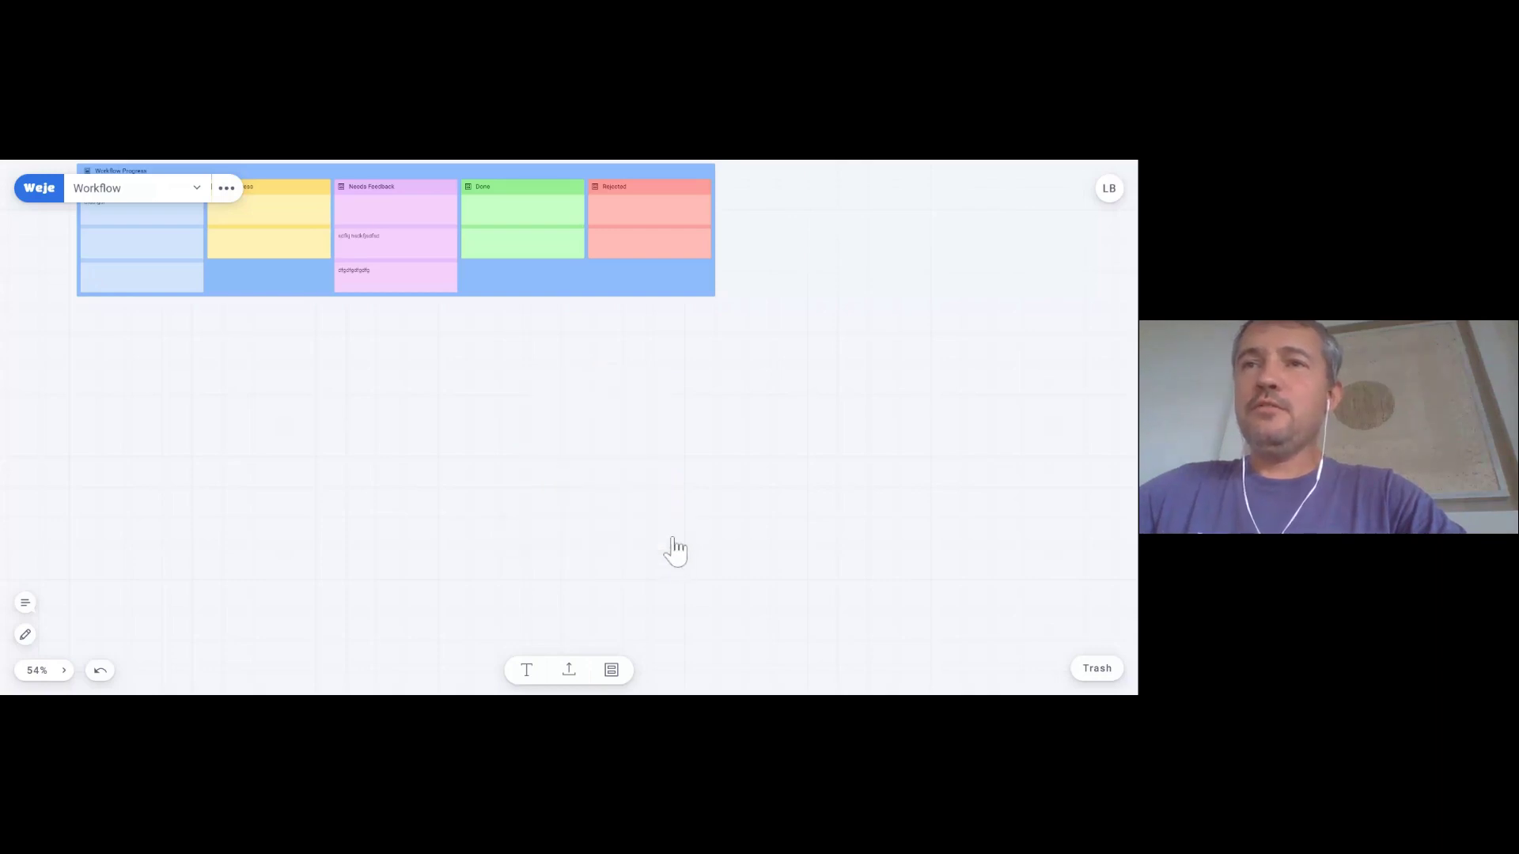
- Restore the deleted List from the Trash onto the board and close the Trash panel
{"action": "left_click", "coordinate": [1097, 669]}
{"action": "left_click_drag", "start_coordinate": [929, 352], "coordinate": [474, 393]}
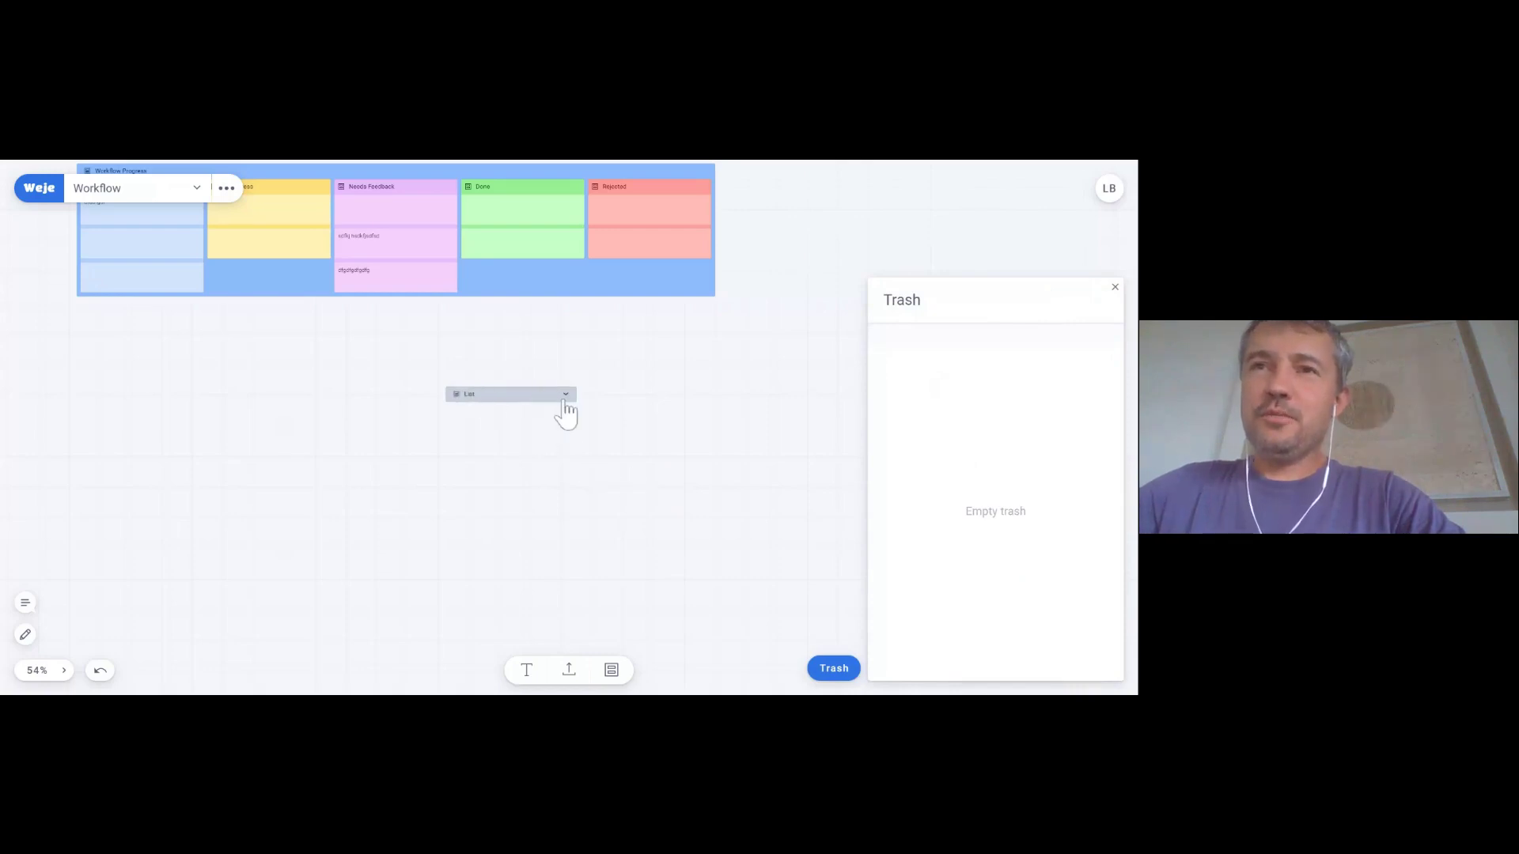
{"action": "left_click", "coordinate": [569, 416]}
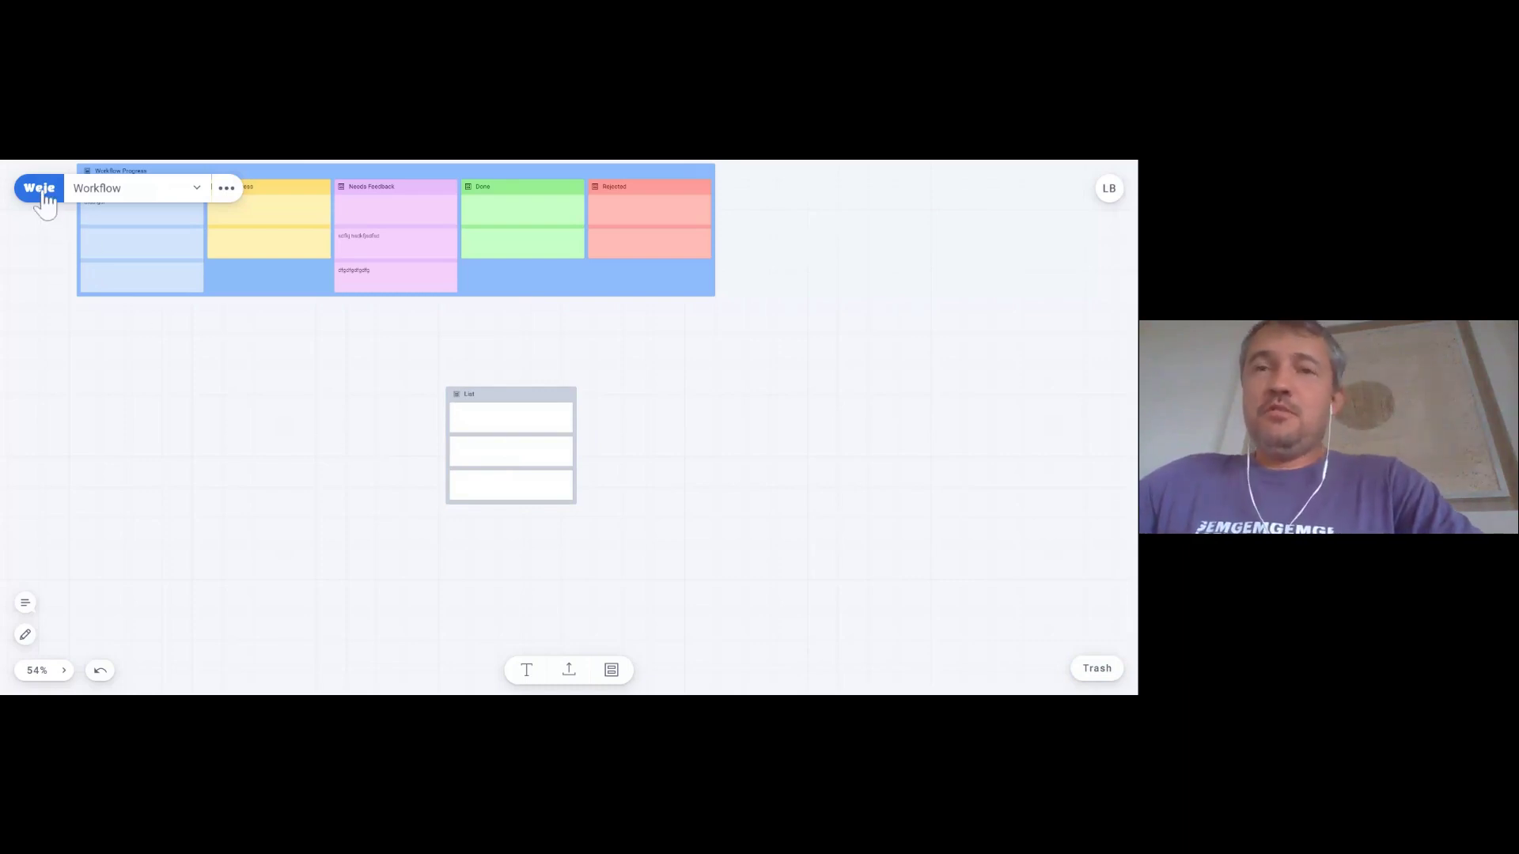
- Go back from the Workflow board to the All boards dashboard using the Weje logo
{"action": "left_click", "coordinate": [41, 194]}
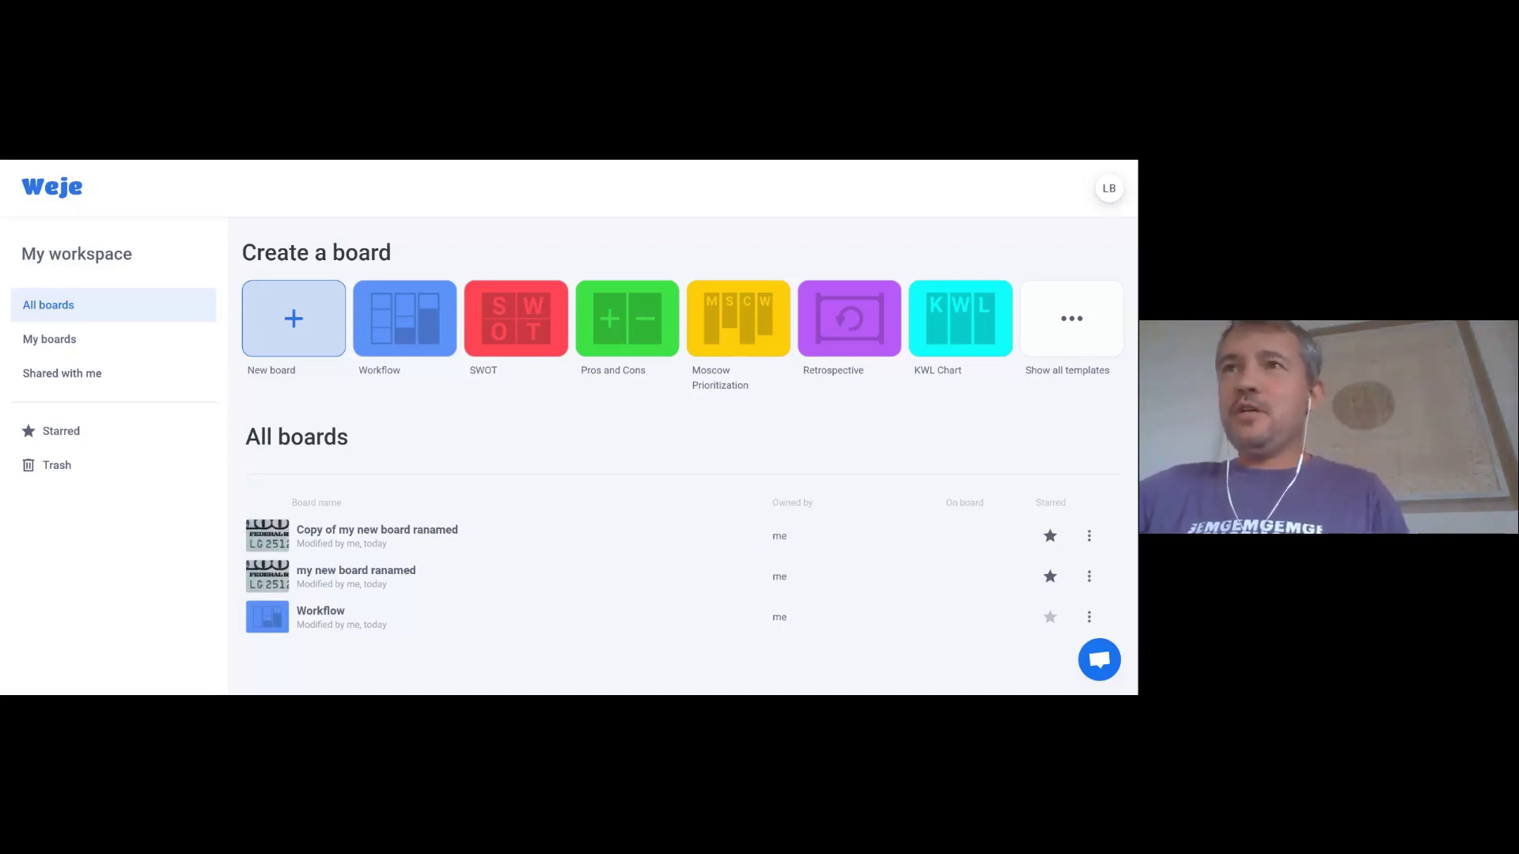
- Open the Copy of my new board ranamed board and colour the Name 1 card red
{"action": "left_click", "coordinate": [376, 546]}
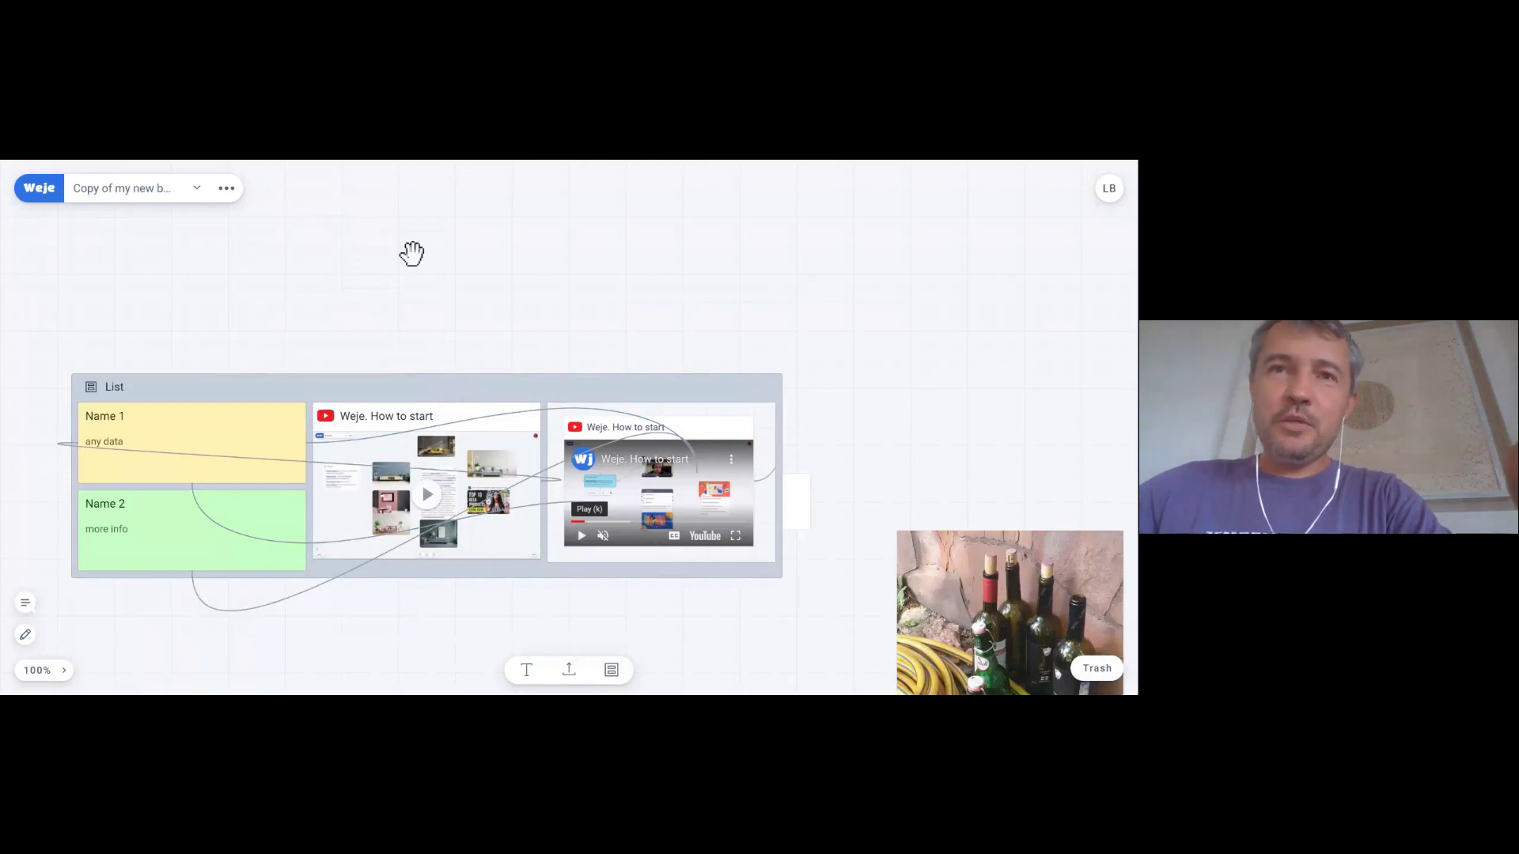
{"action": "left_click", "coordinate": [190, 443]}
{"action": "left_click", "coordinate": [184, 525]}
{"action": "left_click", "coordinate": [153, 484]}
- Colour the Name 2 card light cyan
{"action": "left_click", "coordinate": [187, 554]}
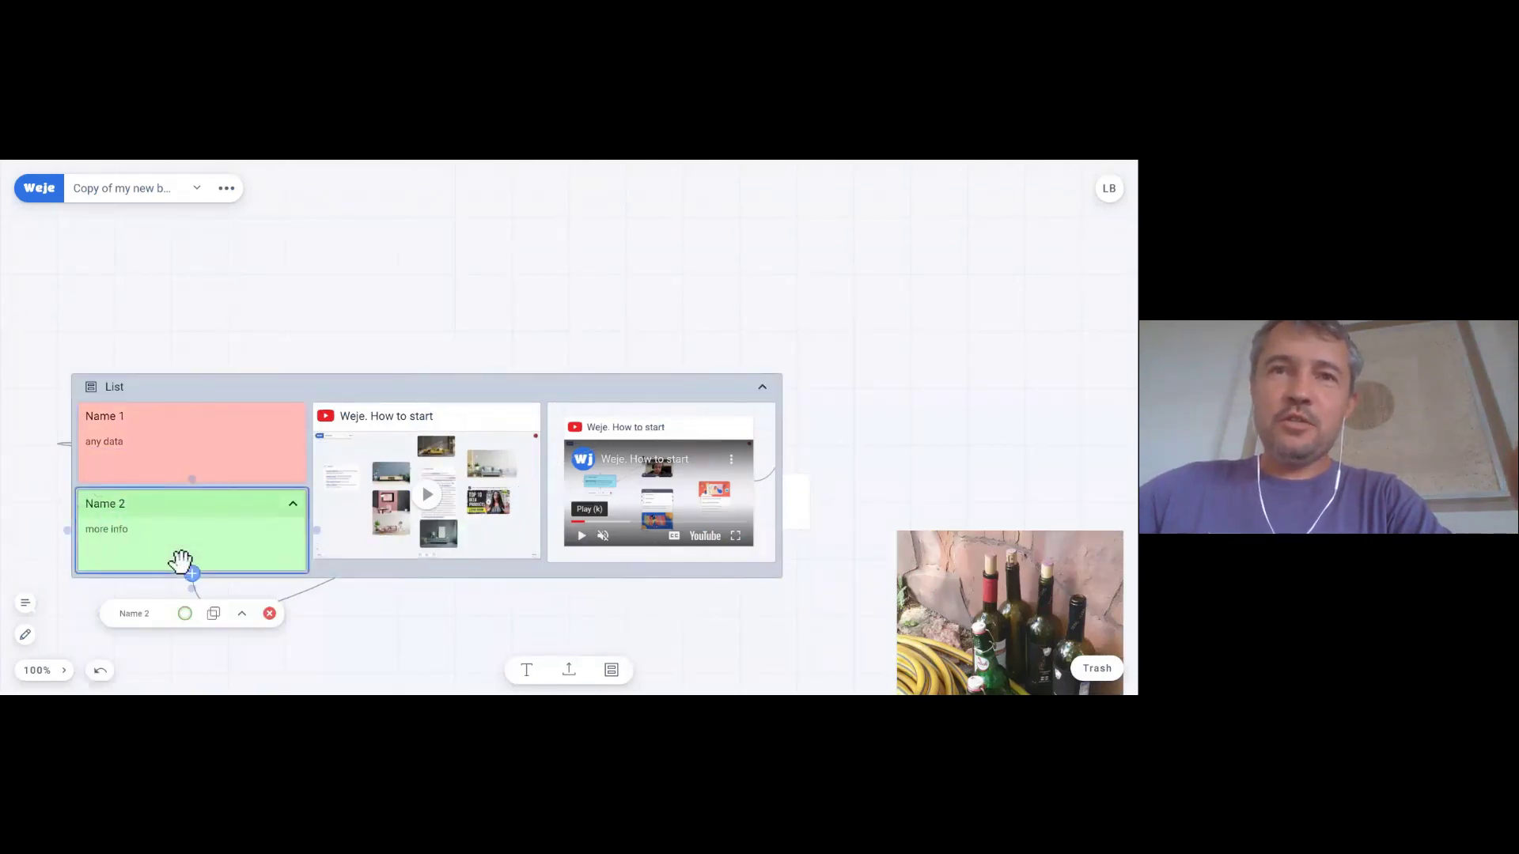
{"action": "left_click", "coordinate": [185, 613]}
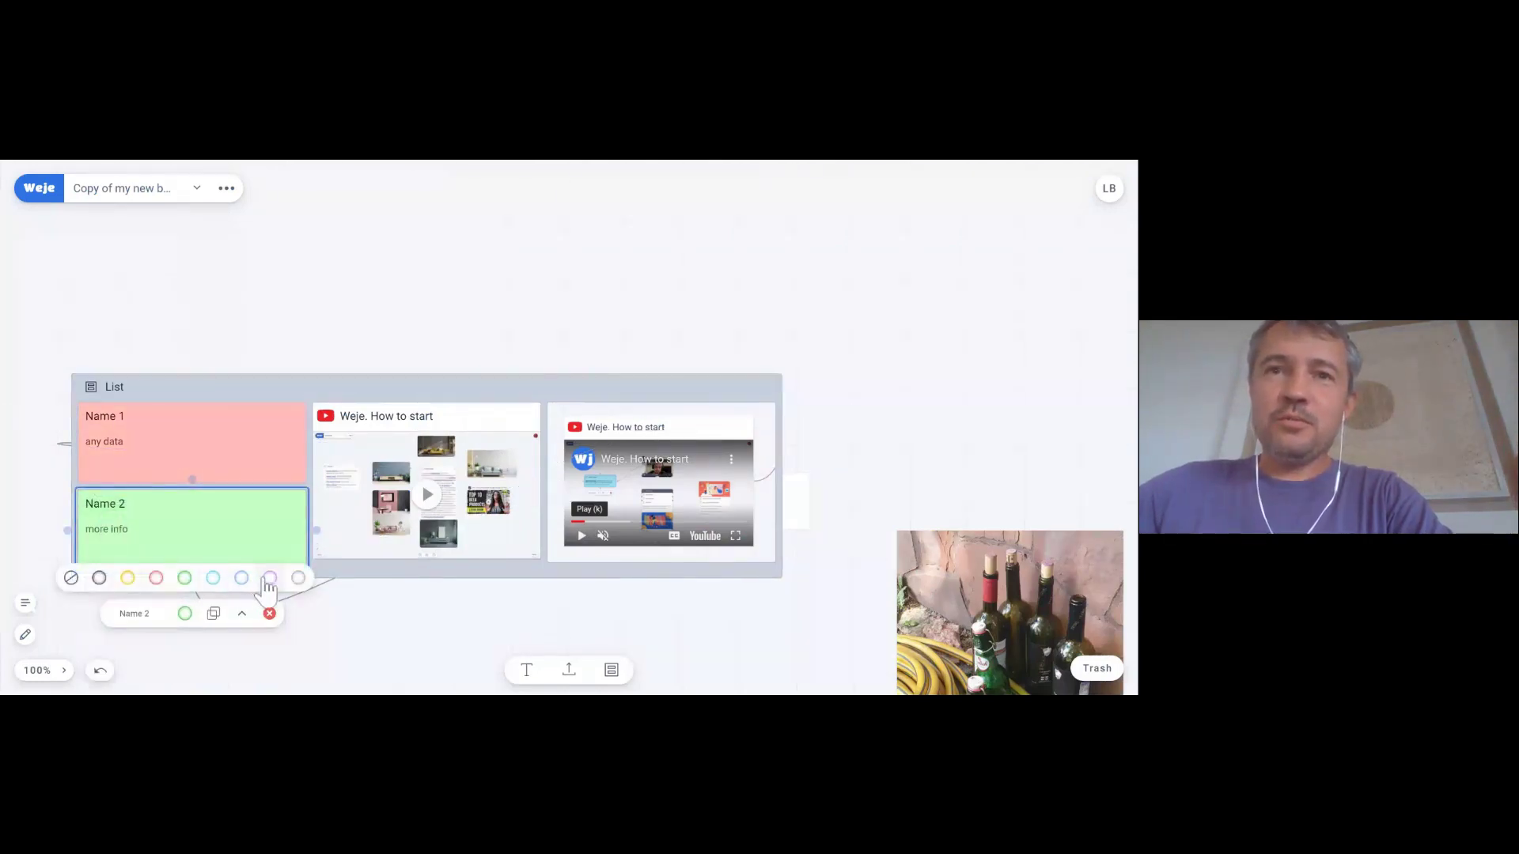
{"action": "left_click", "coordinate": [212, 579]}
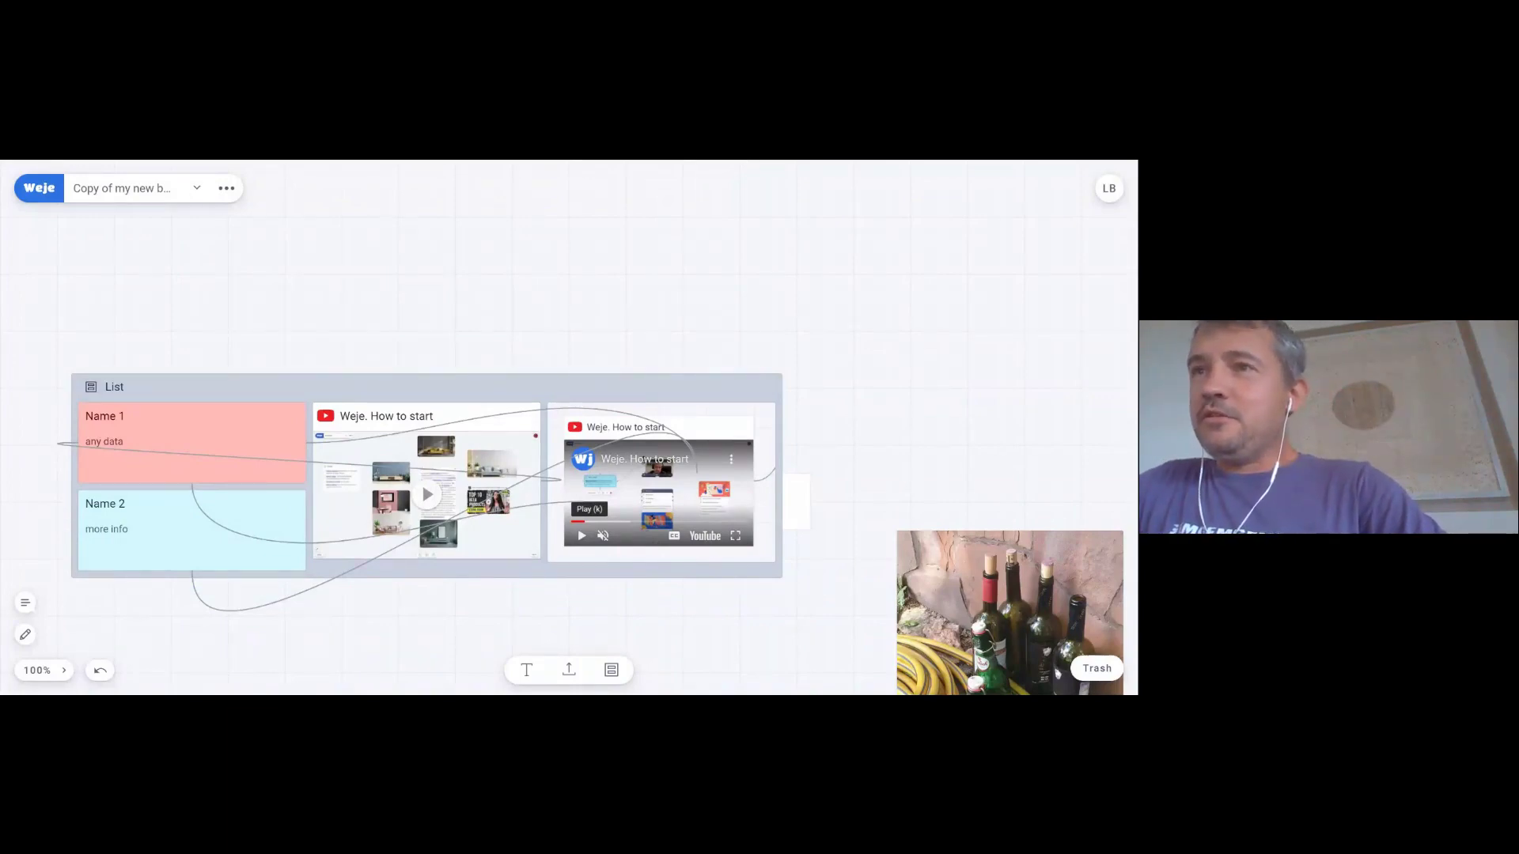
- In the Name 1 note, make 'any data' Heading 2, italicise 'data' and start a numbered list
{"action": "left_click", "coordinate": [113, 441]}
{"action": "double_click", "coordinate": [114, 441]}
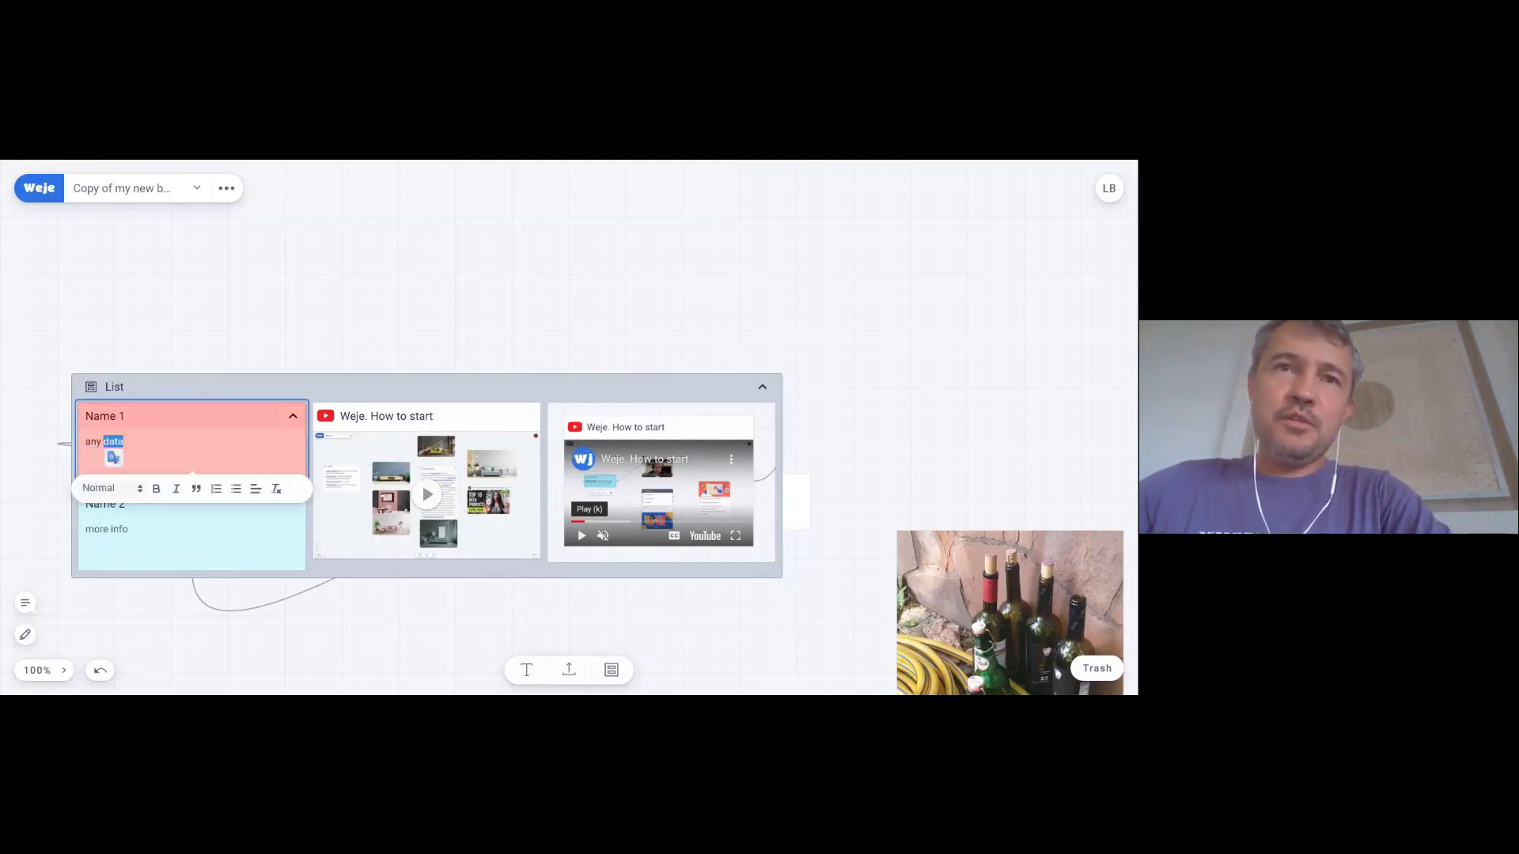
{"action": "left_click", "coordinate": [134, 497]}
{"action": "left_click", "coordinate": [118, 560]}
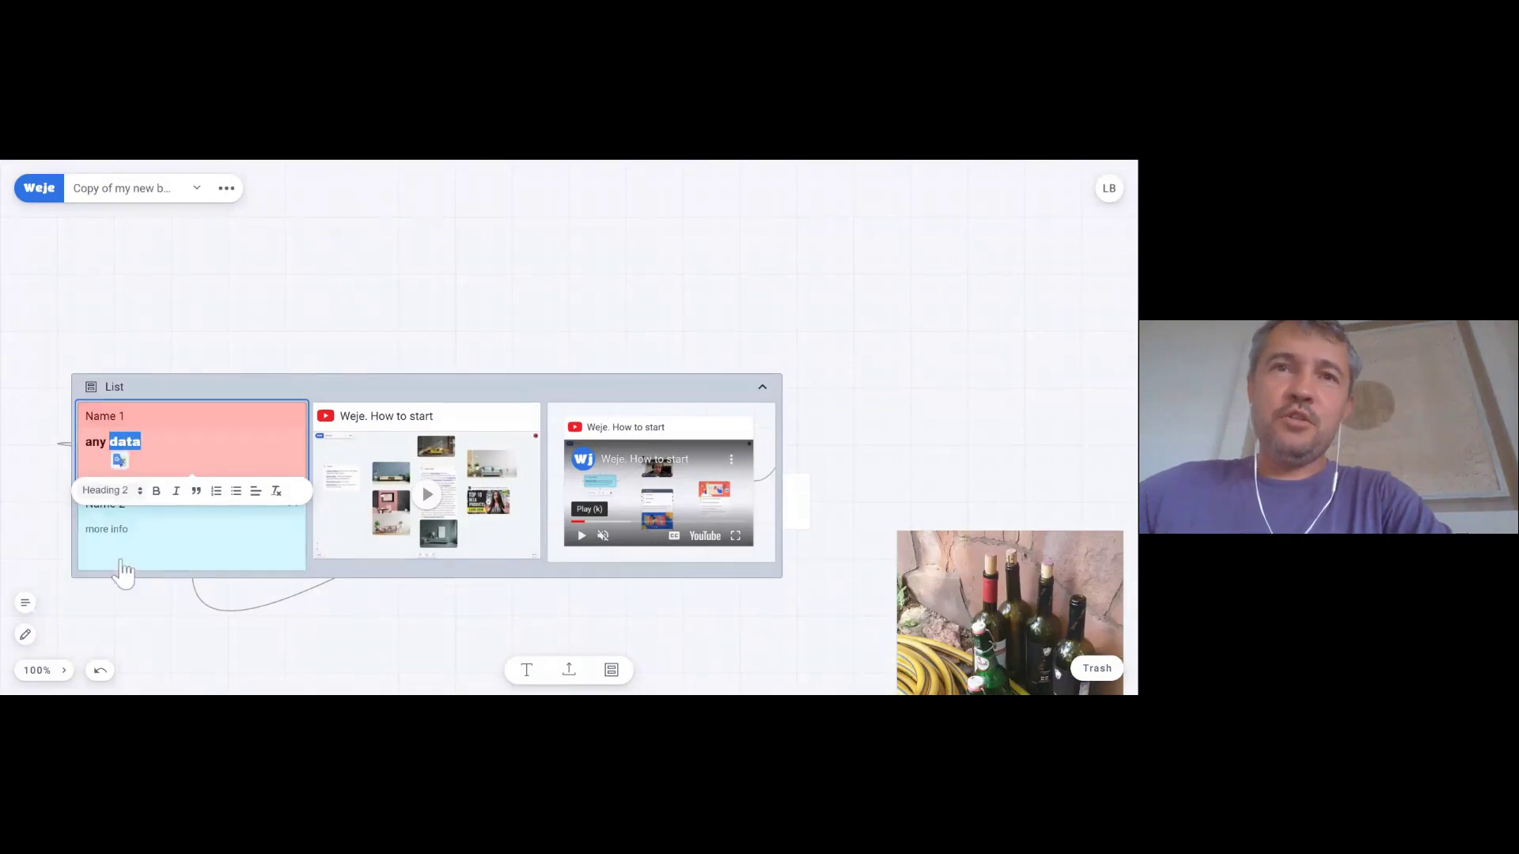
{"action": "left_click", "coordinate": [176, 491]}
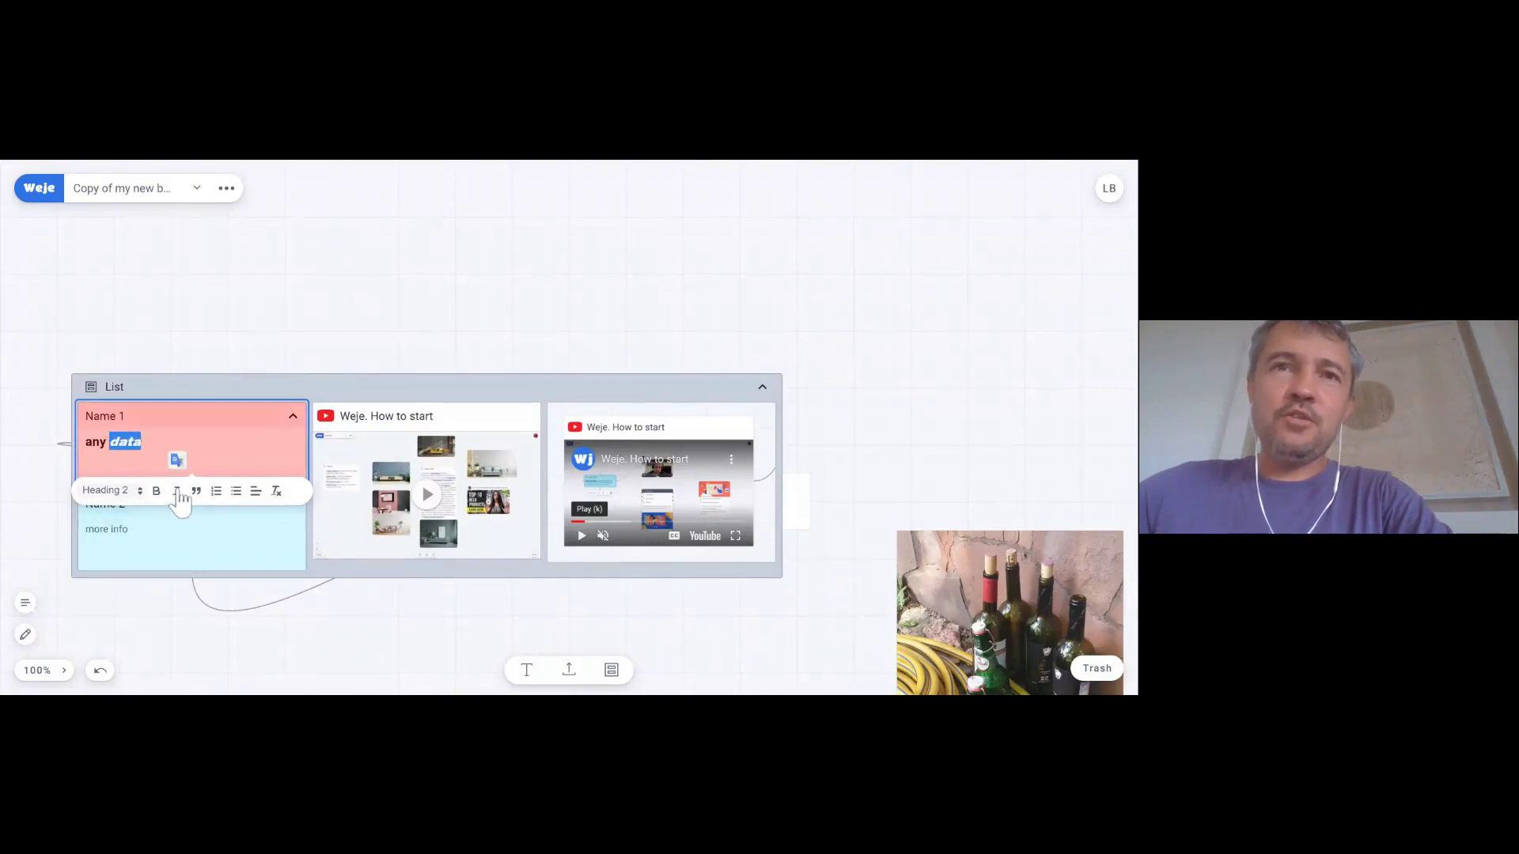
{"action": "left_click", "coordinate": [216, 490]}
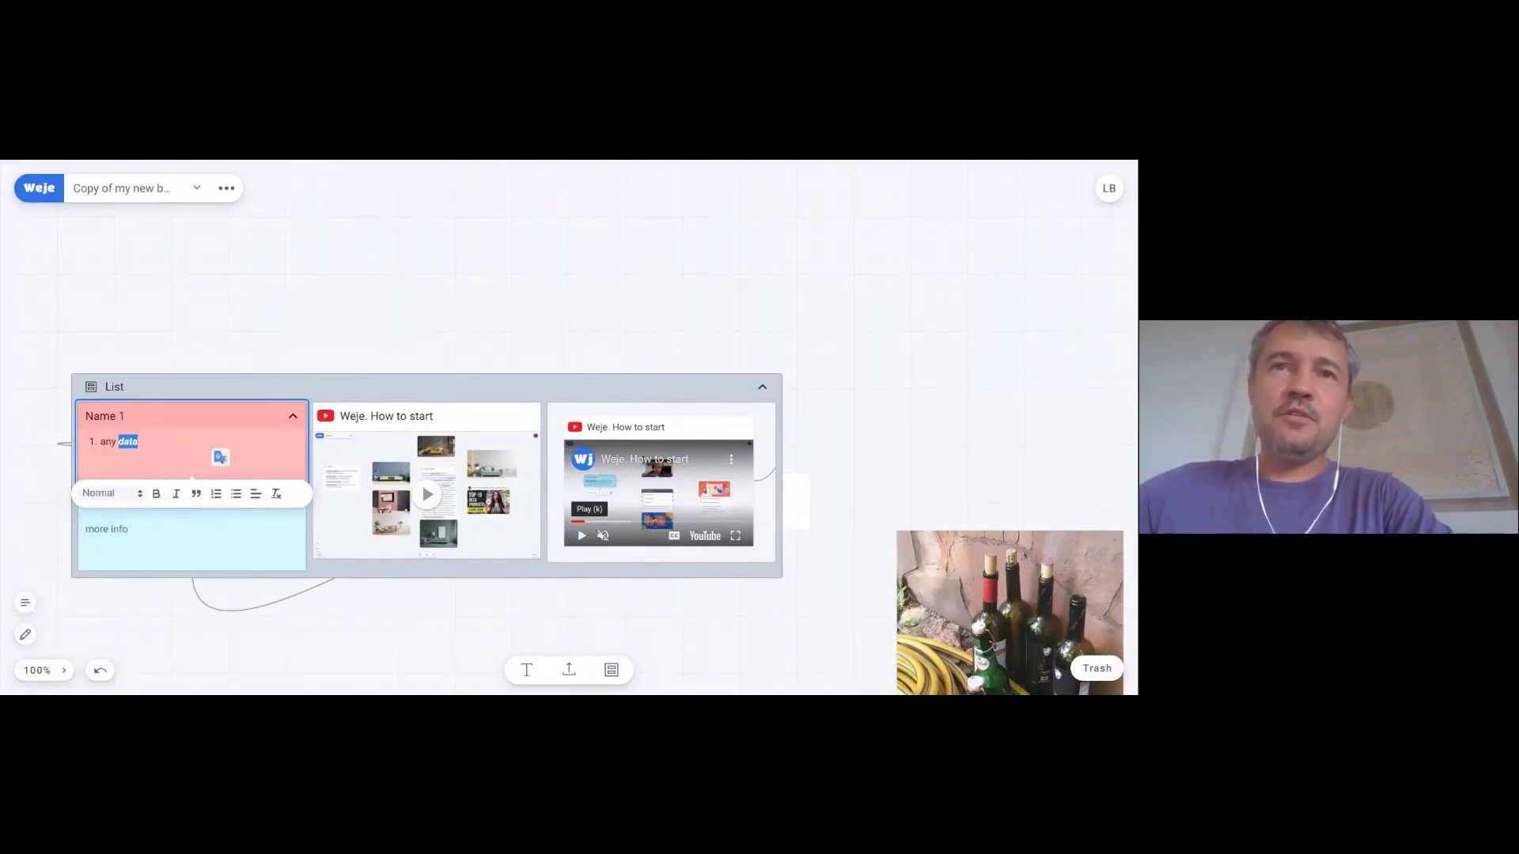
- Add numbered items dfgdfg, dfg, sdfgs and df, then finish editing the card
{"action": "key", "text": "Right"}
{"action": "key", "text": "Return"}
{"action": "type", "text": "dfgdfg"}
{"action": "key", "text": "Return"}
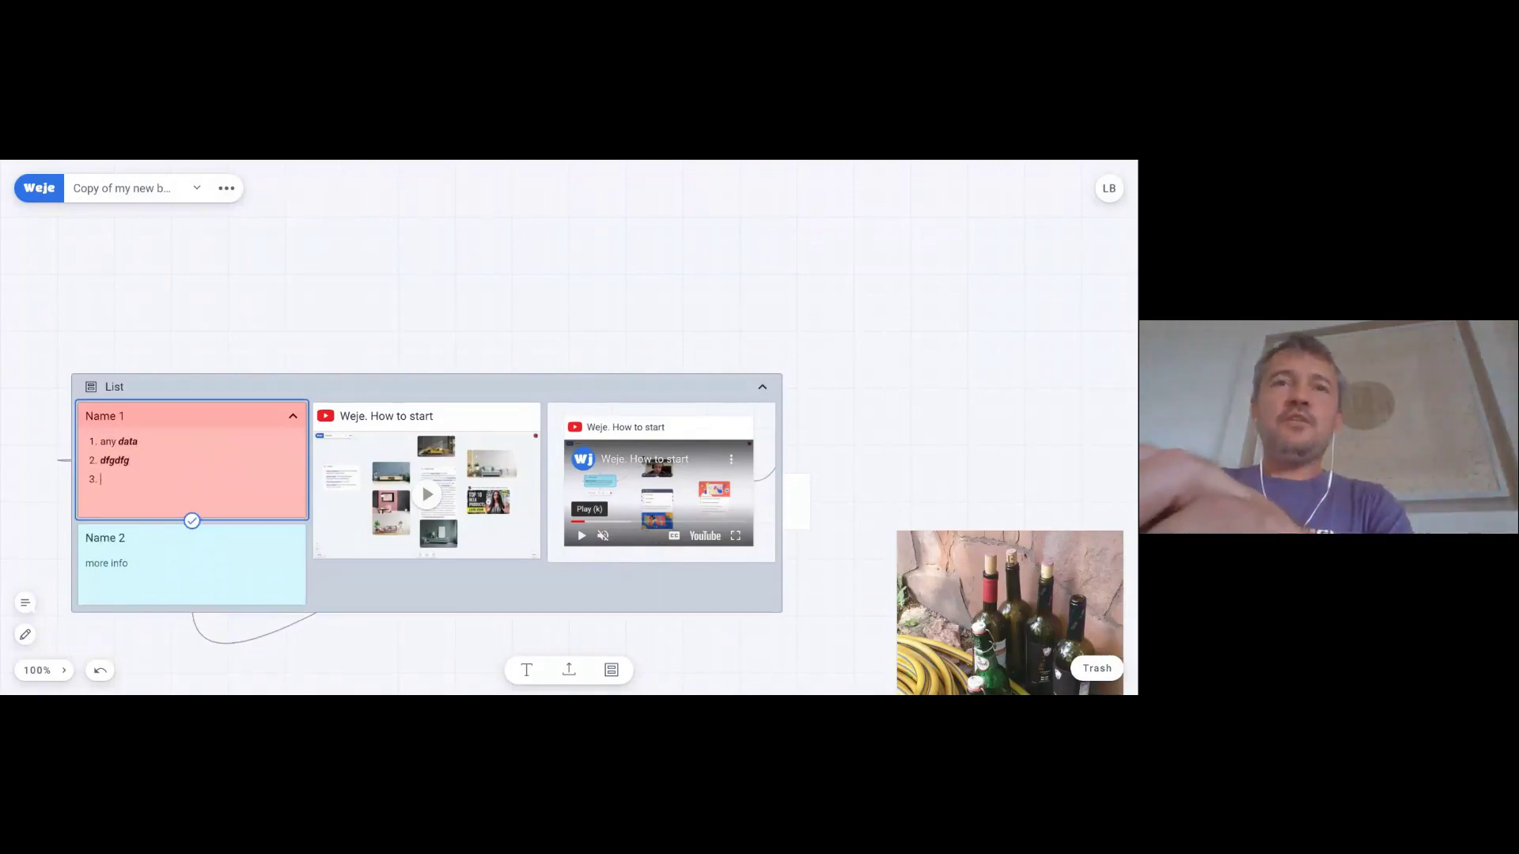
{"action": "type", "text": "dfg"}
{"action": "key", "text": "Return"}
{"action": "type", "text": "sdfgs"}
{"action": "key", "text": "Return"}
{"action": "type", "text": "df"}
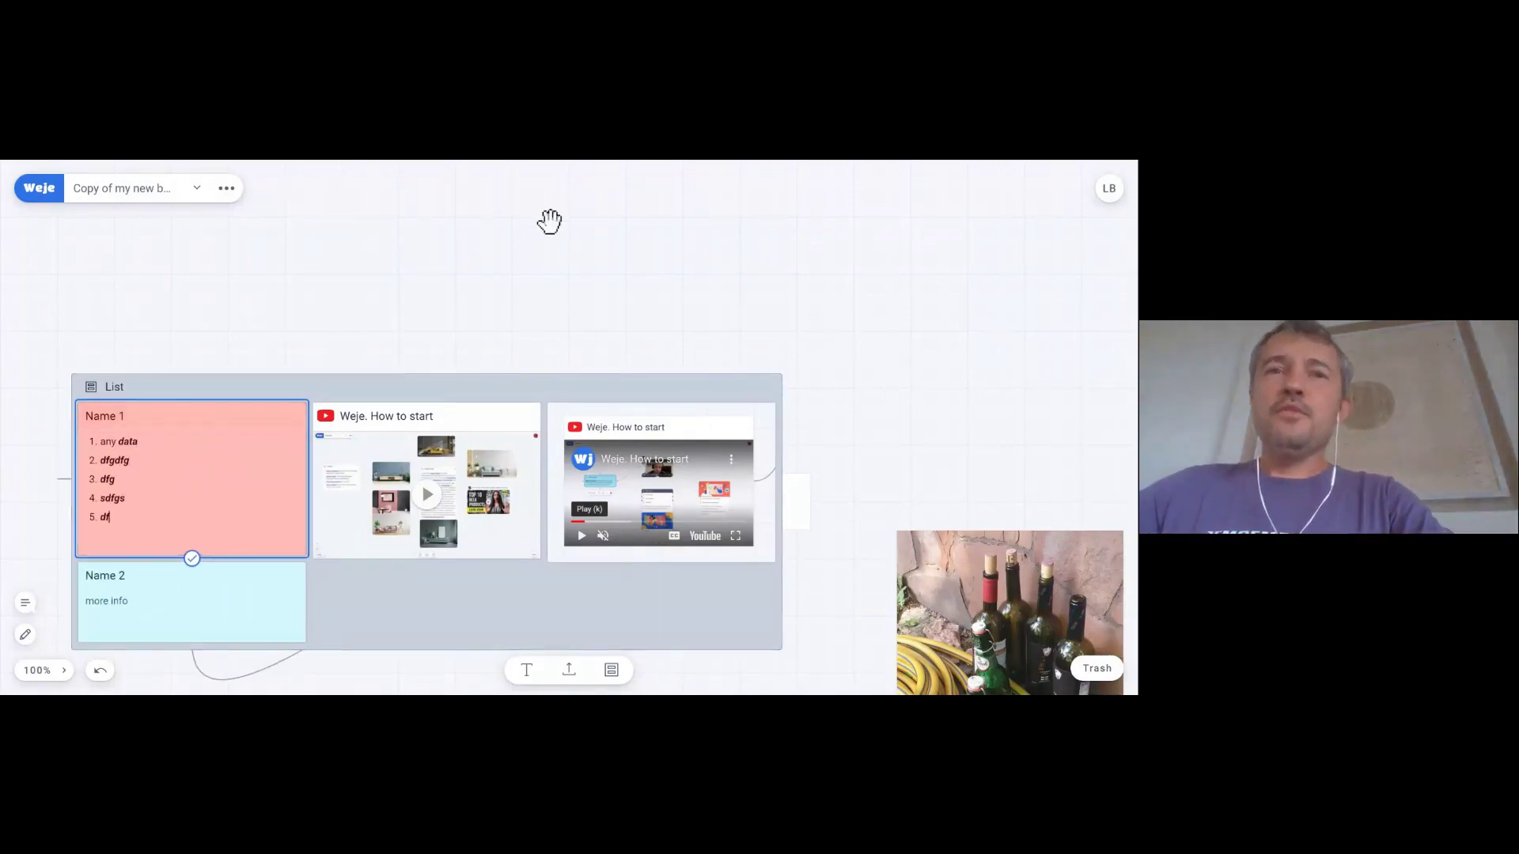
{"action": "key", "text": "Up"}
{"action": "key", "text": "shift+Up"}
{"action": "key", "text": "shift+Up"}
{"action": "key", "text": "shift+Up"}
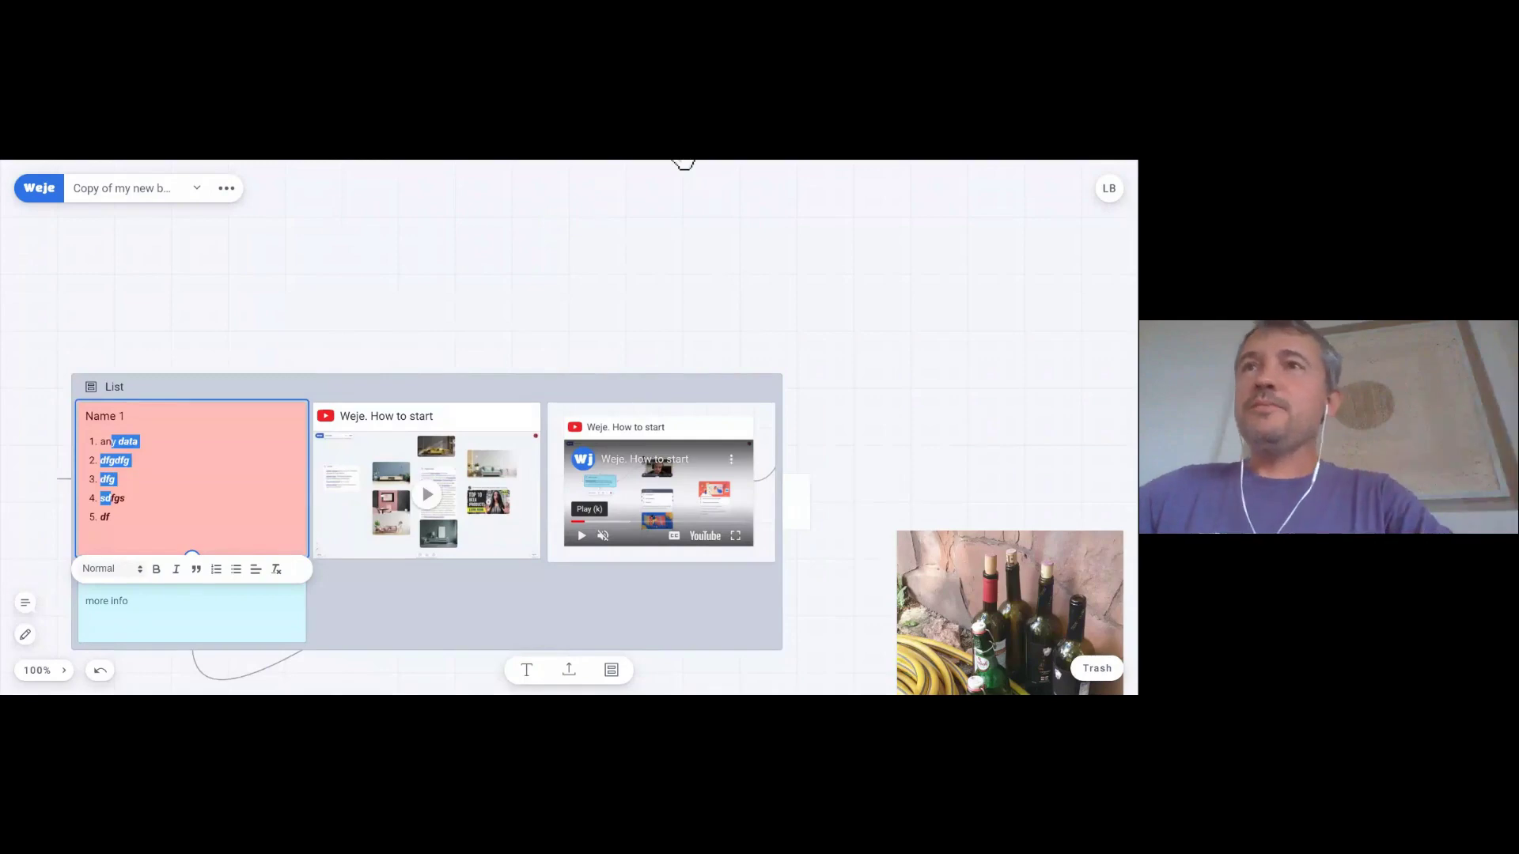
{"action": "key", "text": "Escape"}
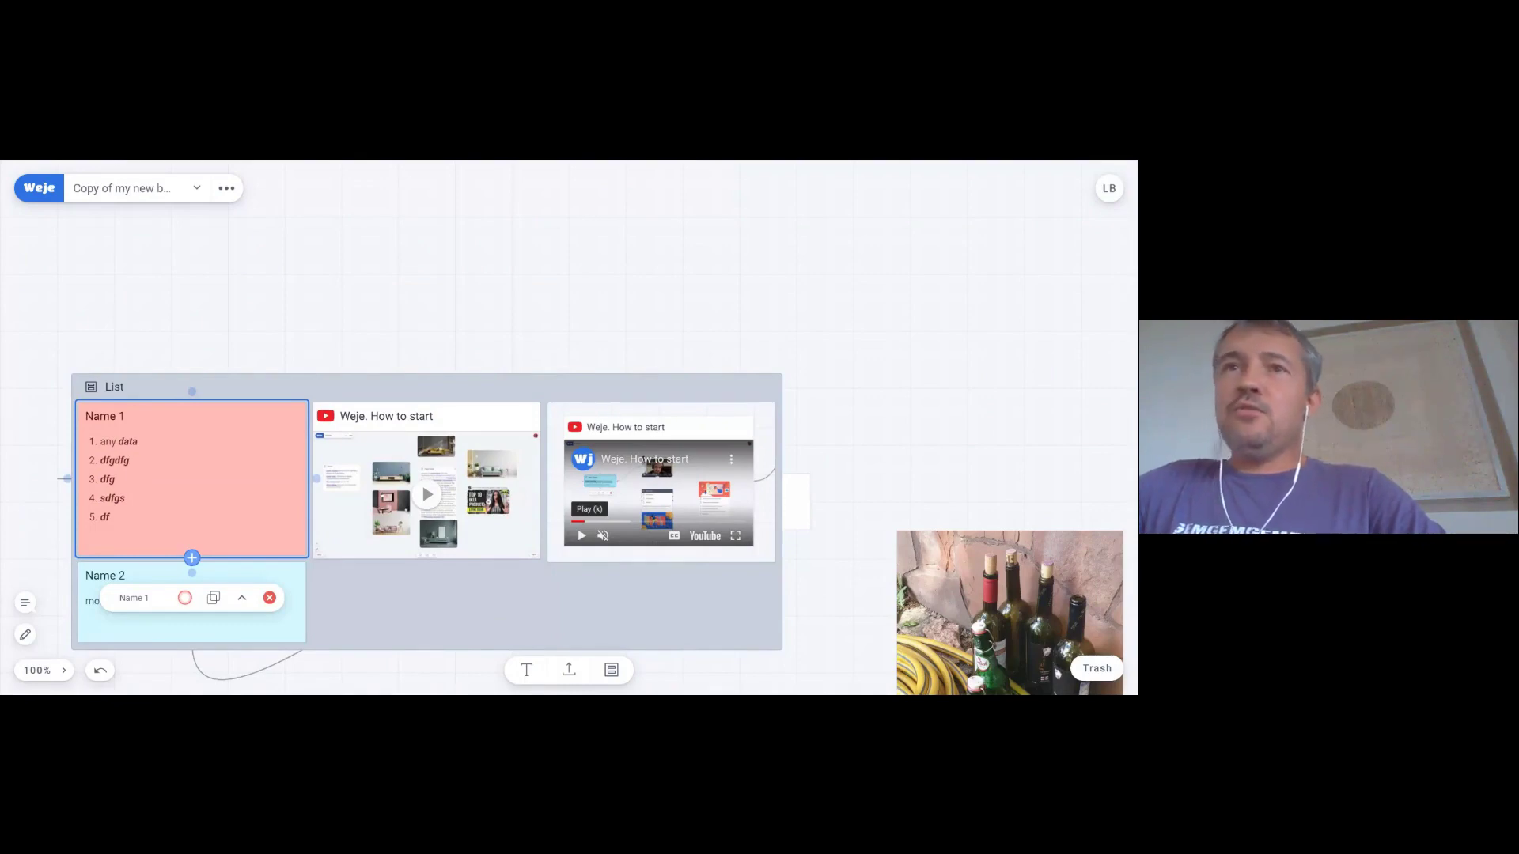
- Draw a connector from the left blank card to the right one and select it
{"action": "left_click", "coordinate": [403, 255]}
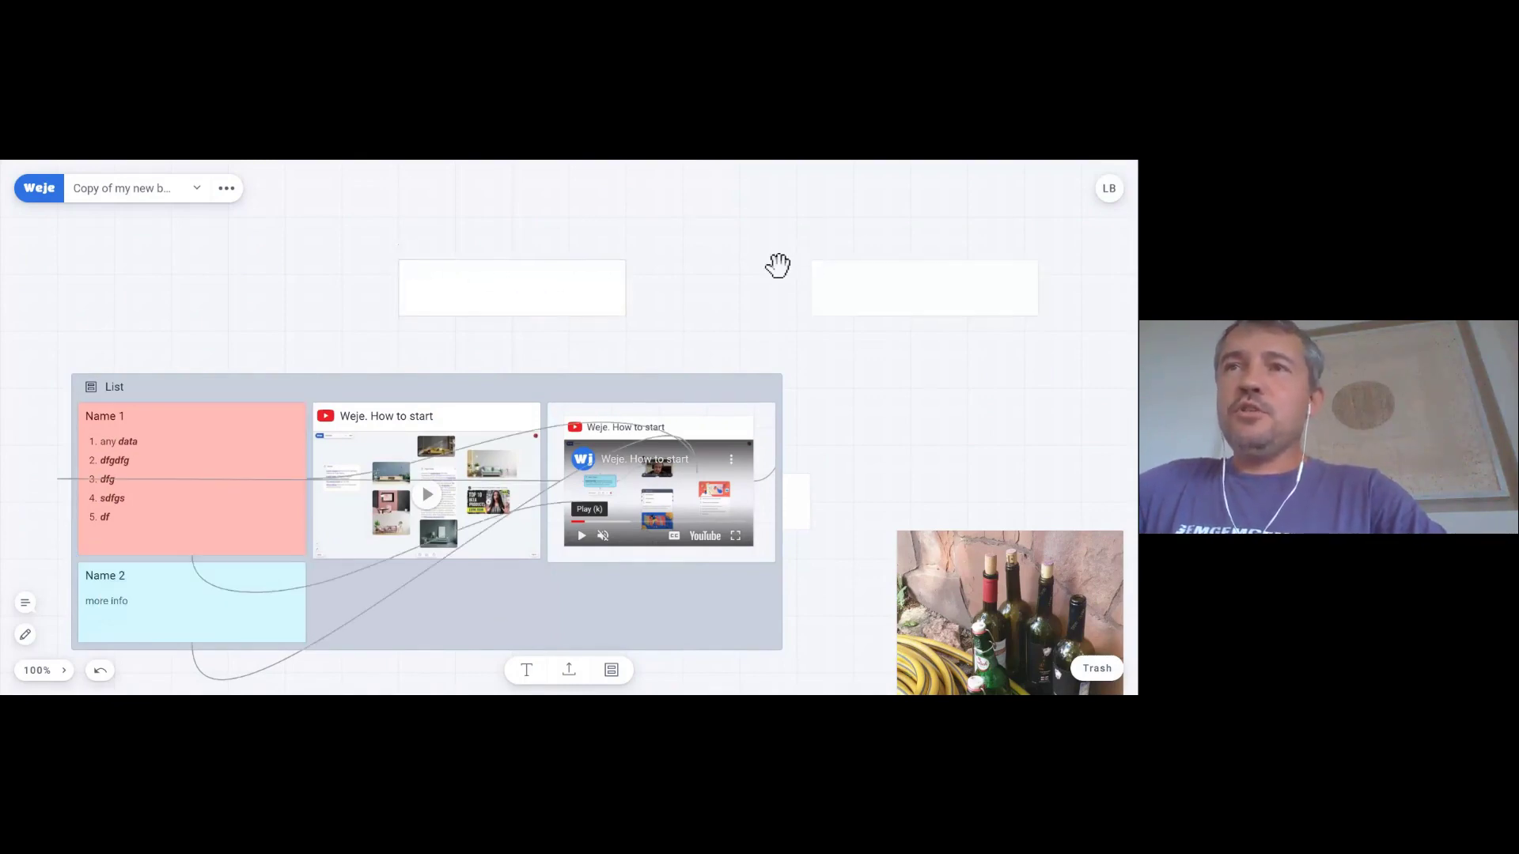
{"action": "left_click", "coordinate": [571, 291]}
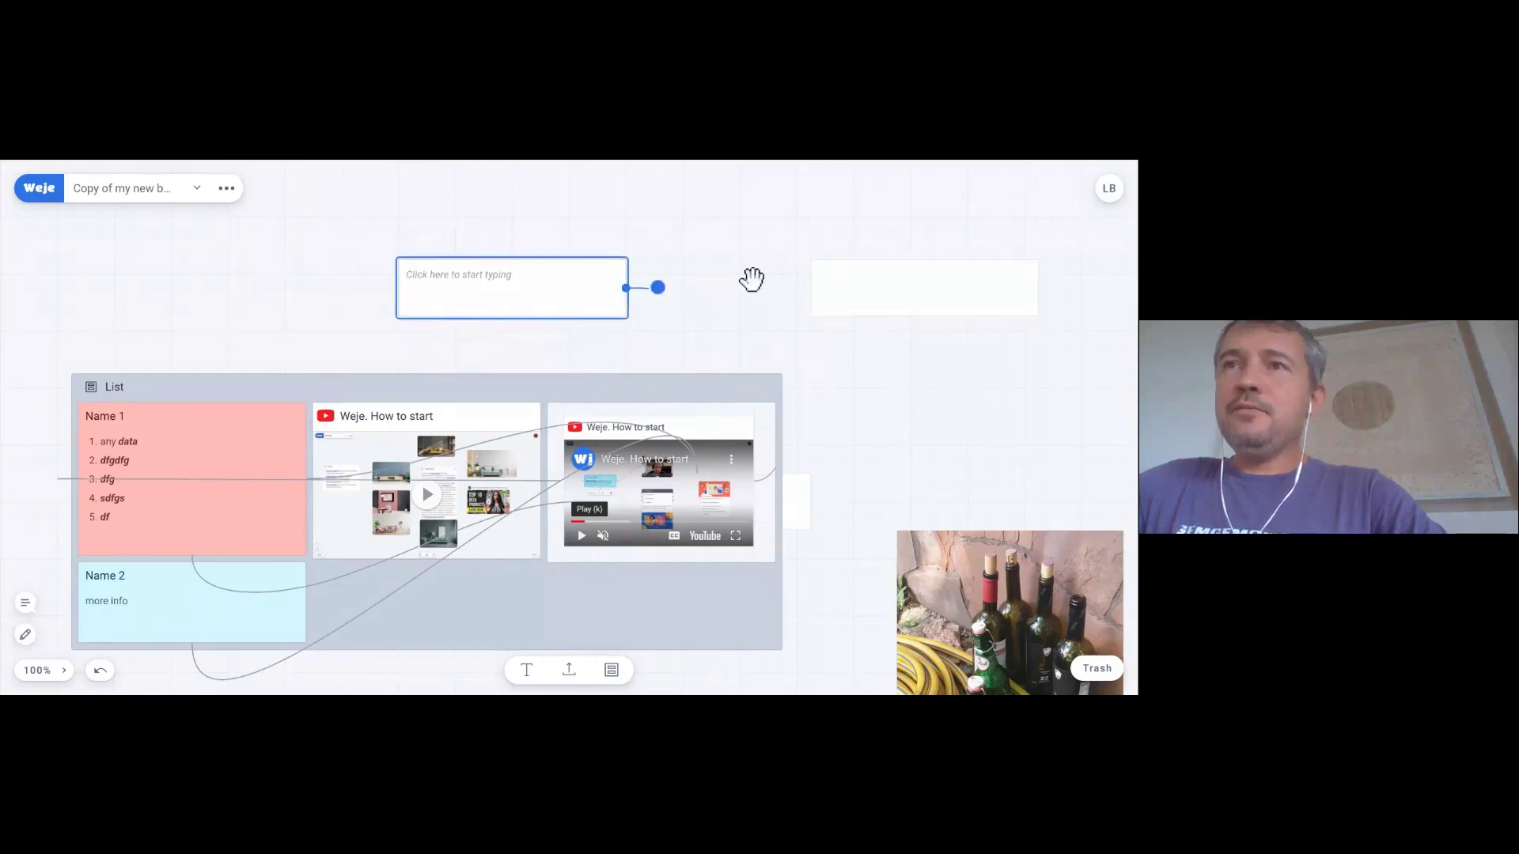
{"action": "left_click_drag", "start_coordinate": [751, 279], "coordinate": [820, 285]}
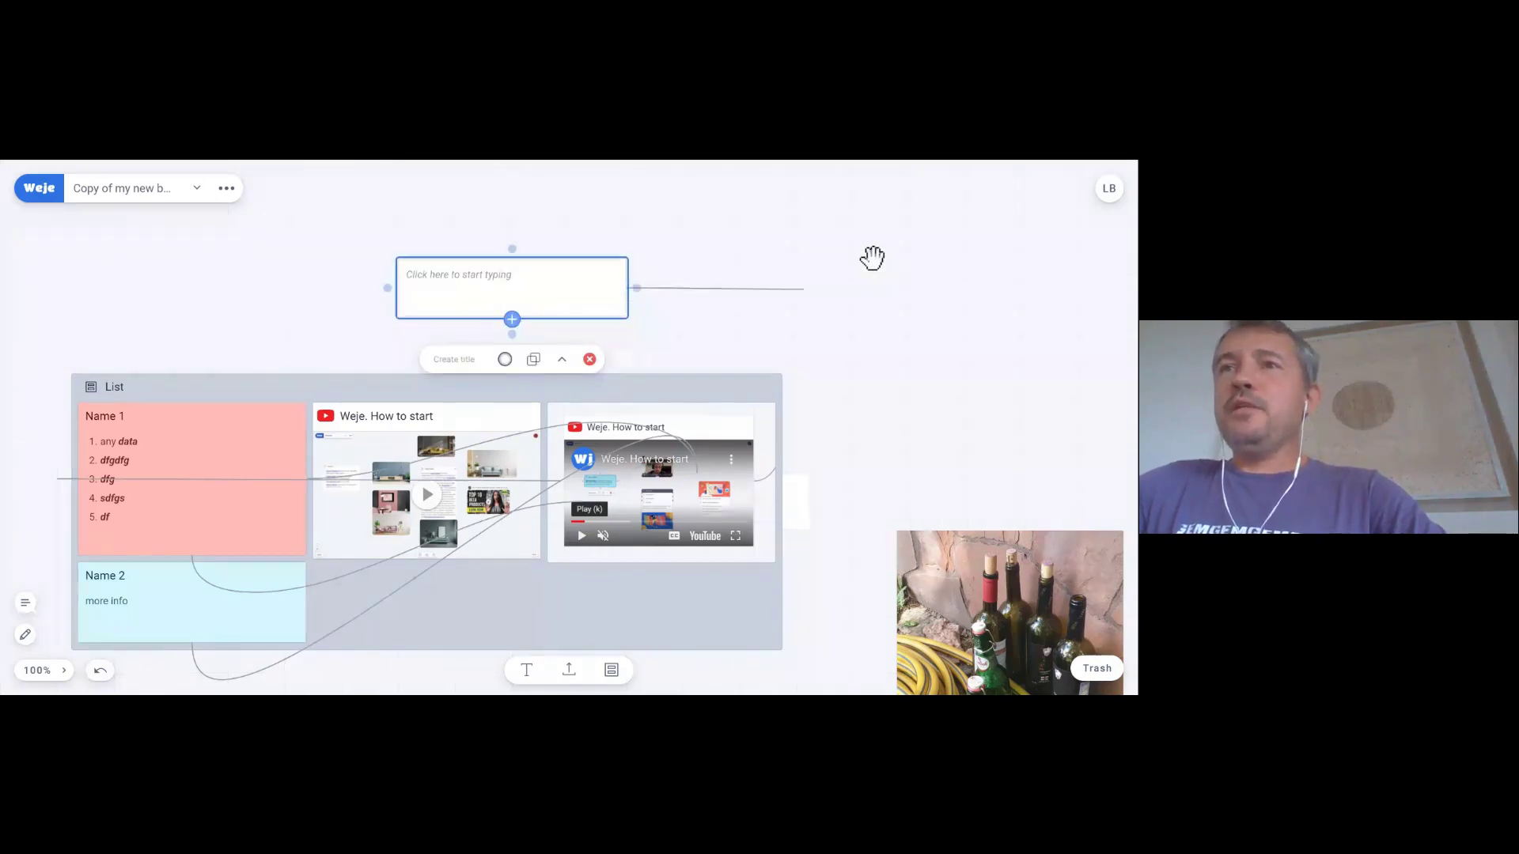
{"action": "left_click", "coordinate": [780, 303]}
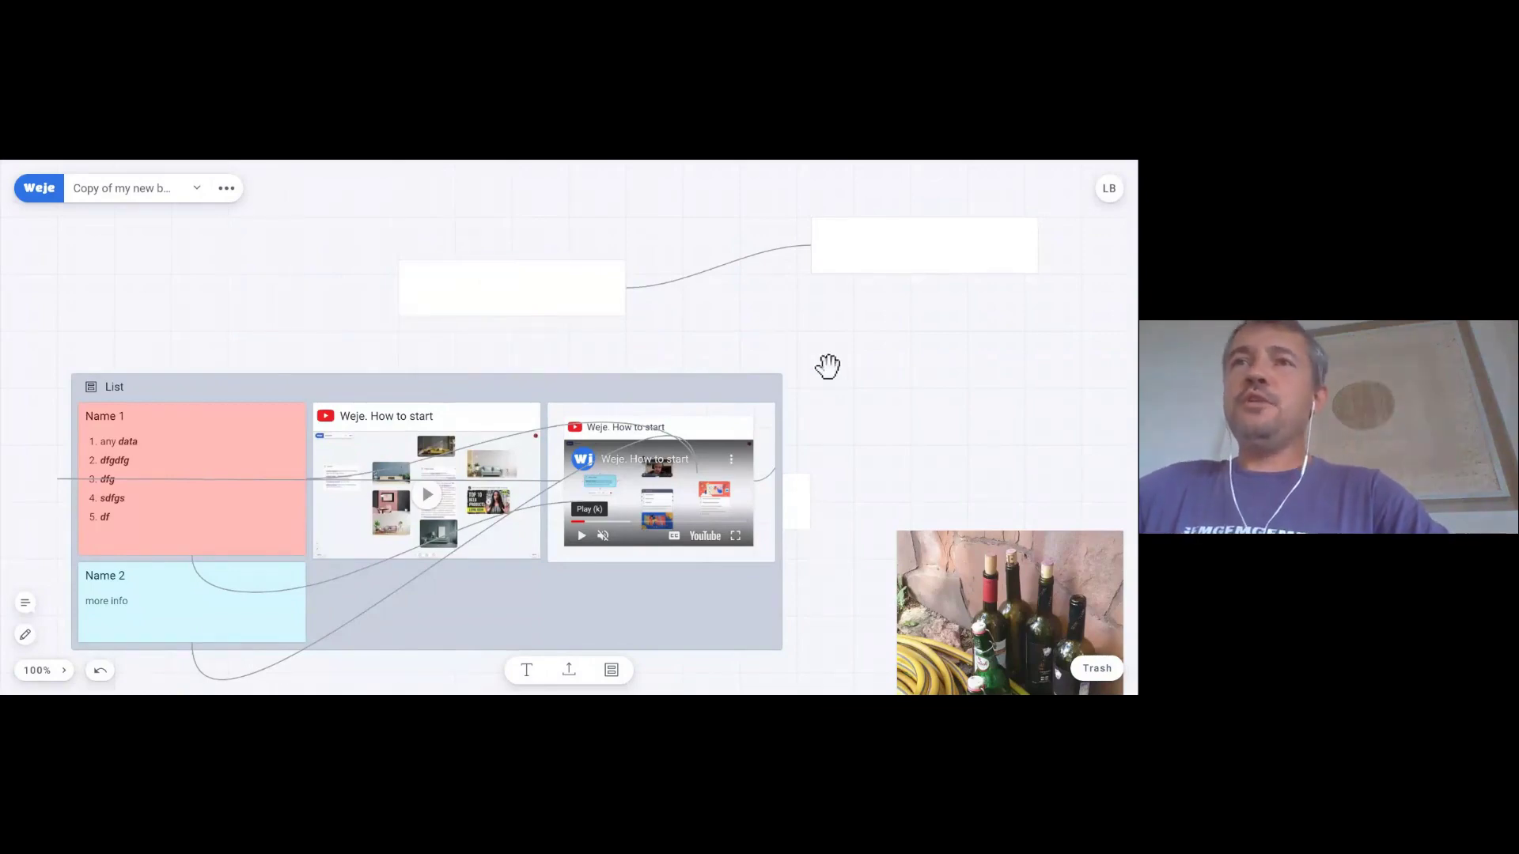
{"action": "left_click", "coordinate": [718, 269]}
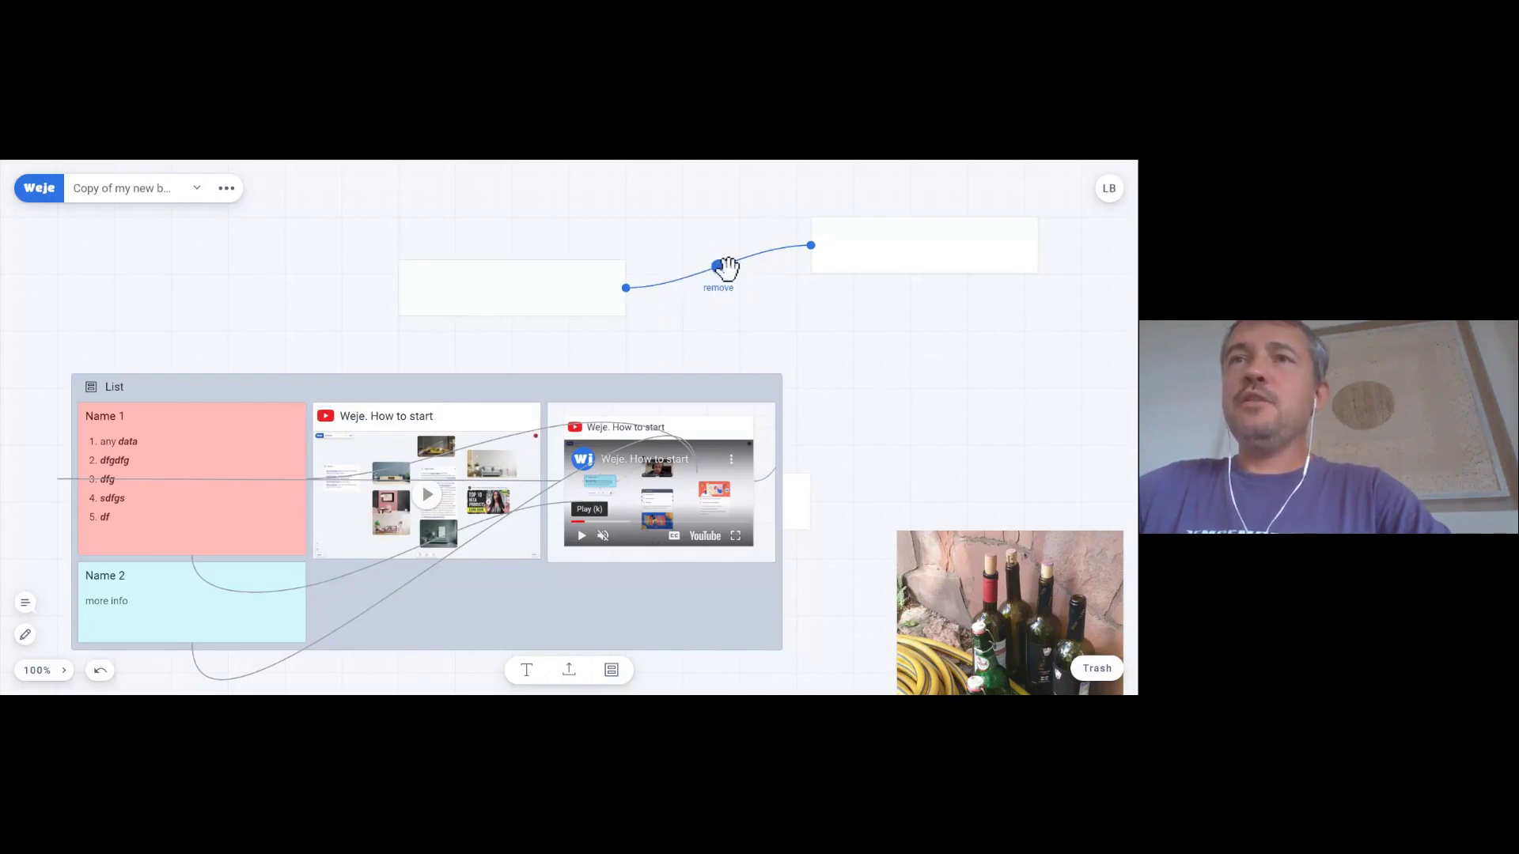
{"action": "left_click", "coordinate": [648, 265]}
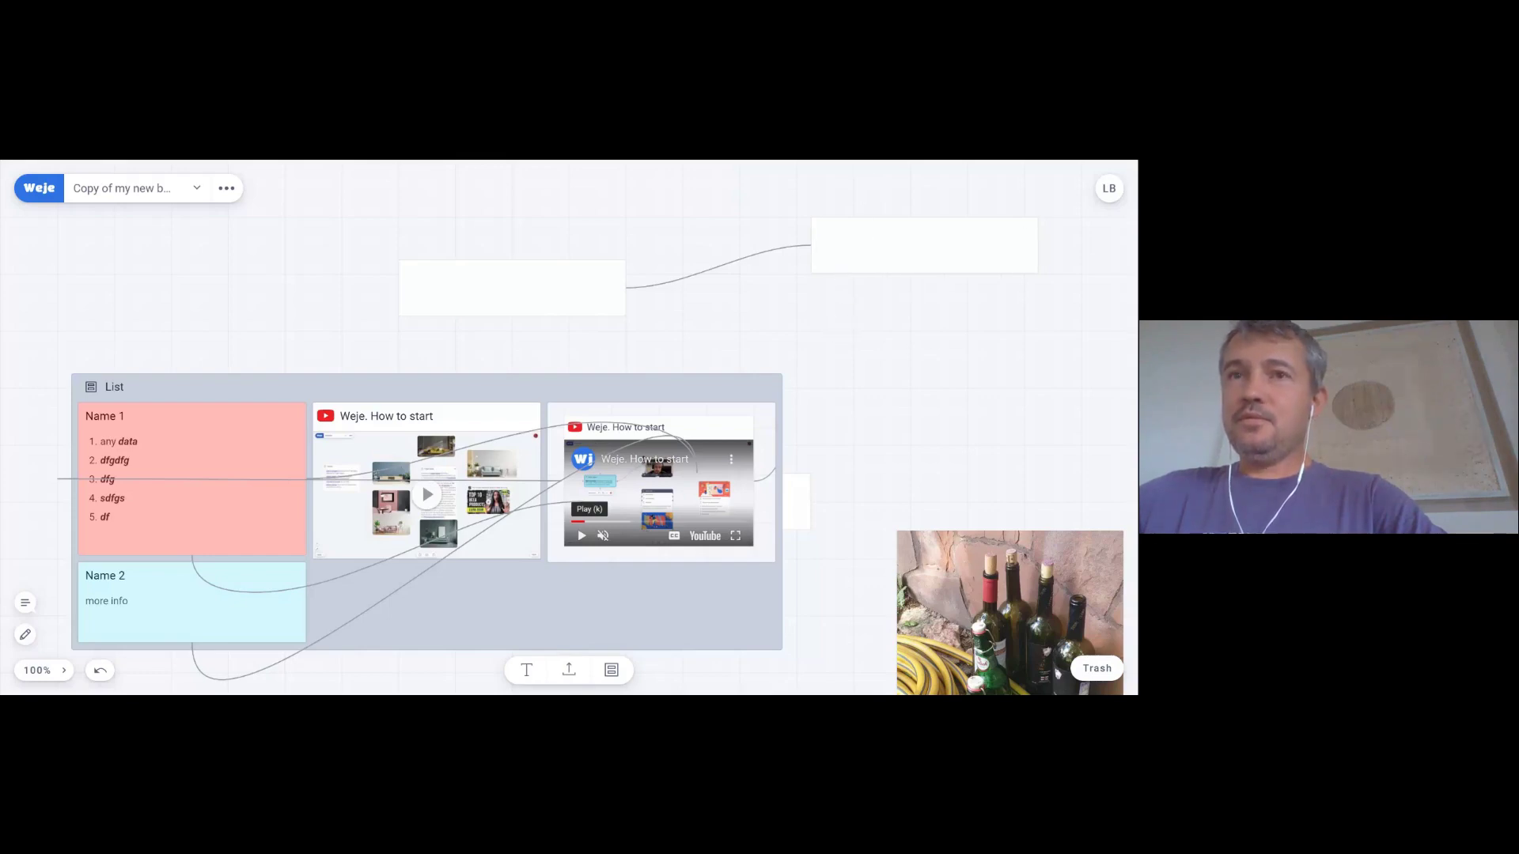
- Delete the connector between the two top boxes
{"action": "left_click", "coordinate": [397, 591]}
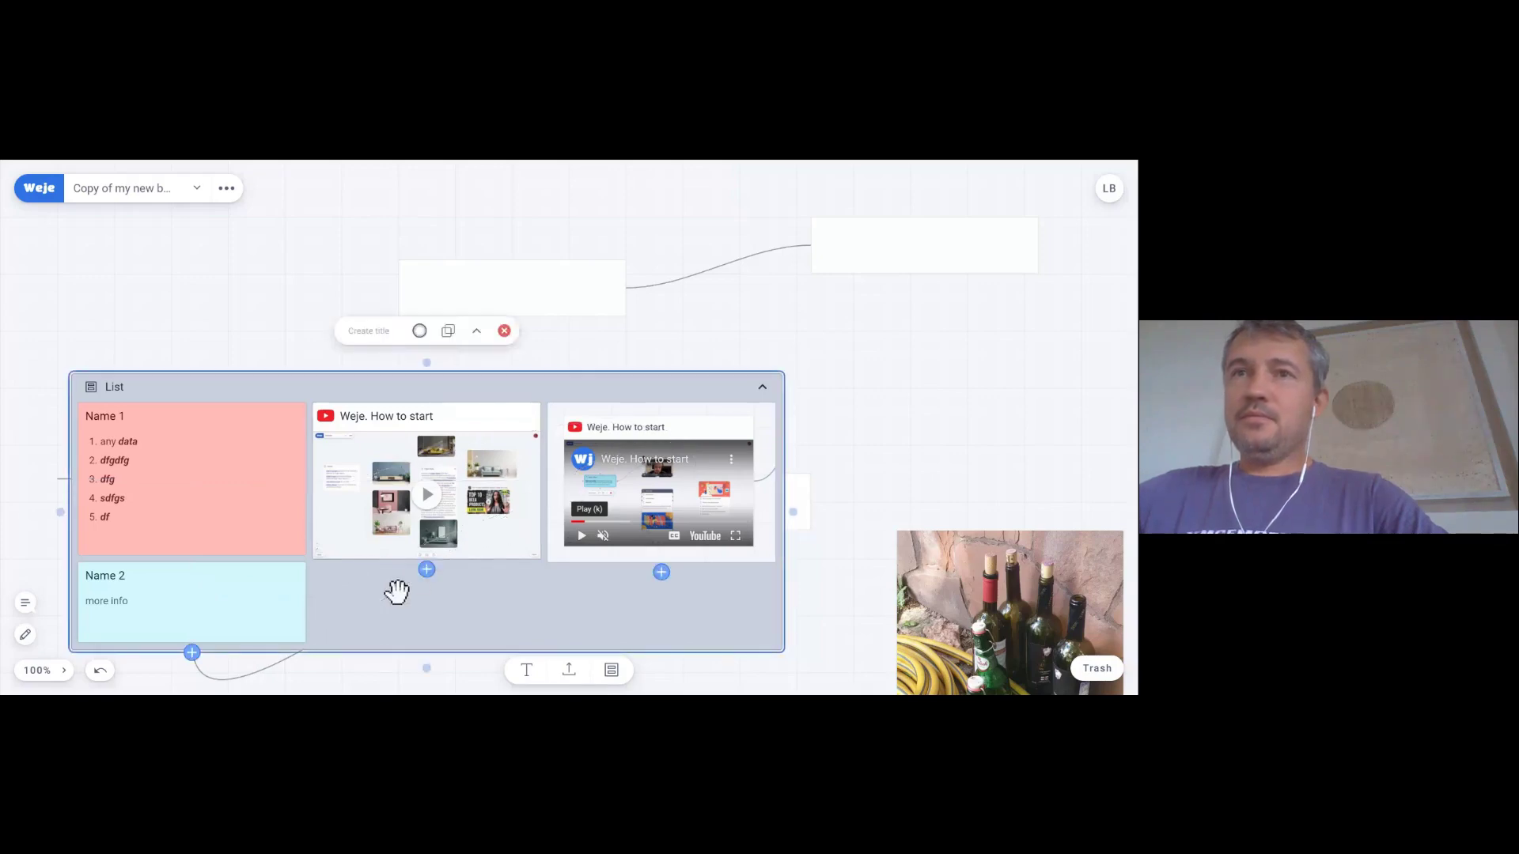
{"action": "left_click", "coordinate": [673, 281]}
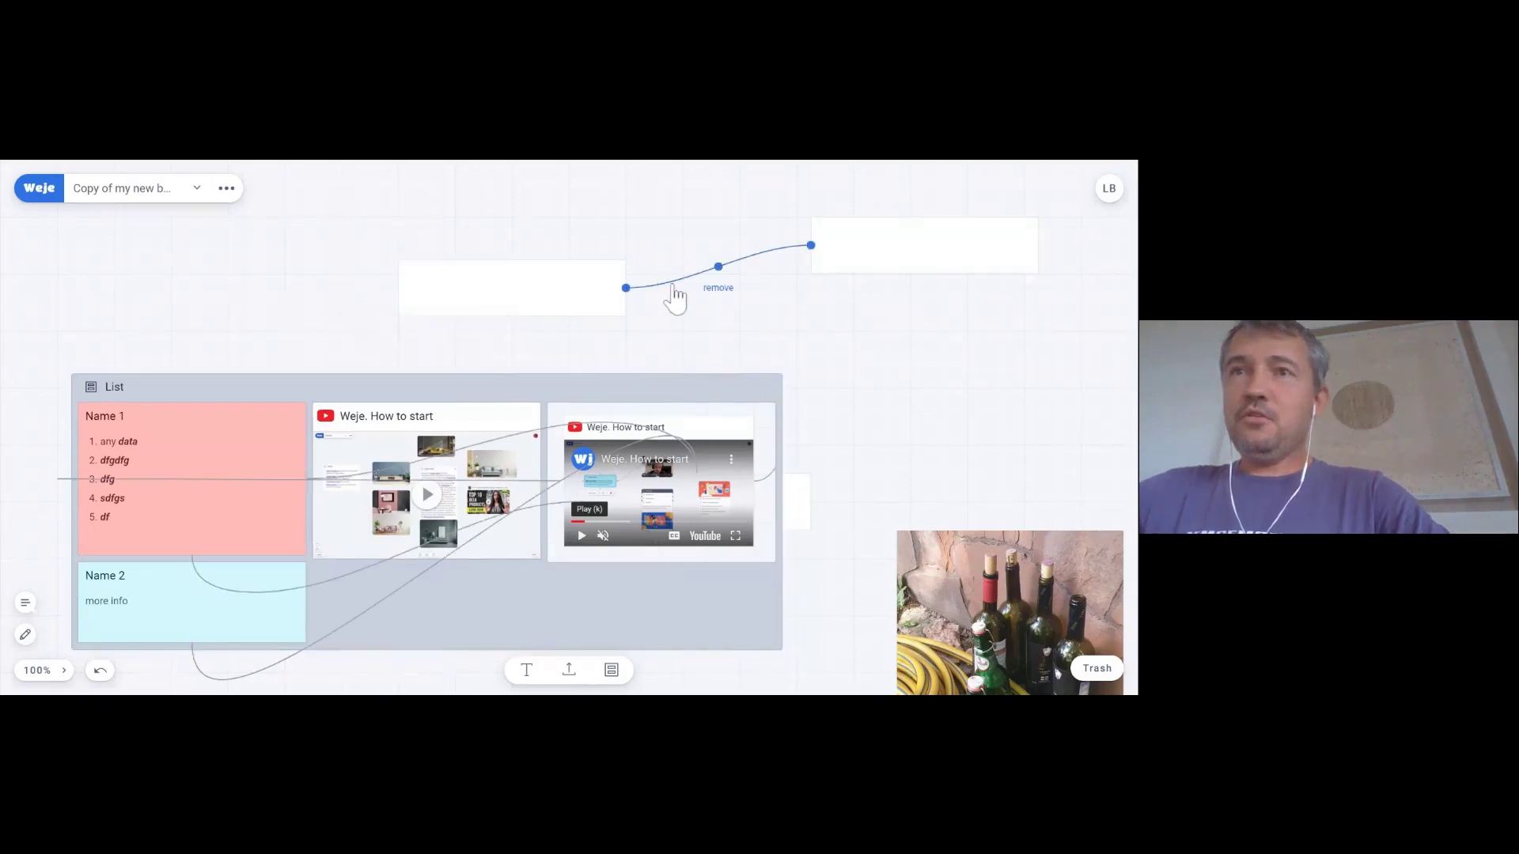
{"action": "left_click", "coordinate": [722, 288]}
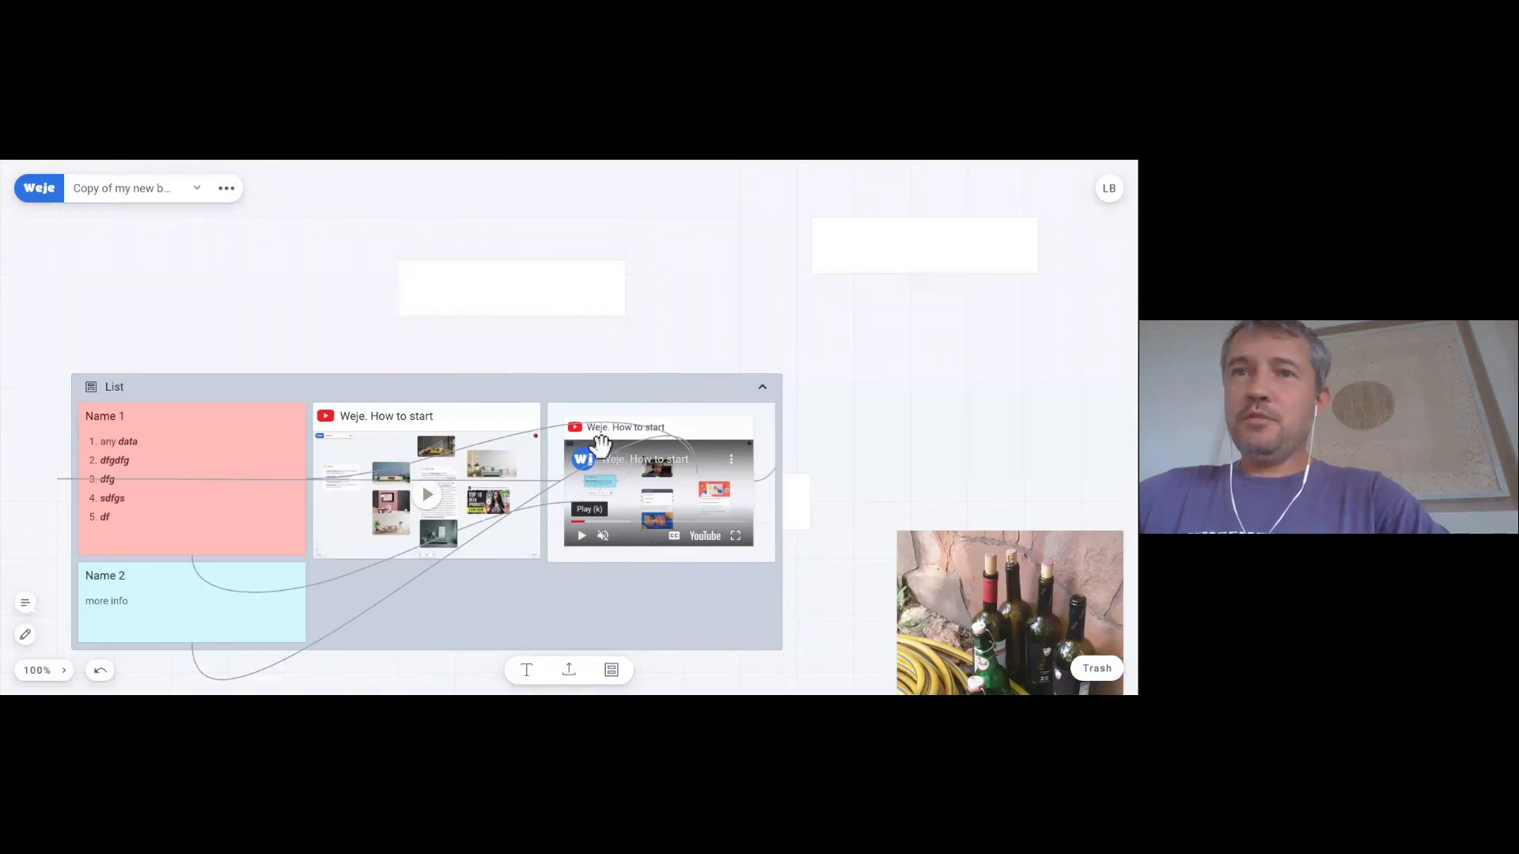
- Remove the four connectors running from Name 2 toward the How to start video card
{"action": "left_click", "coordinate": [335, 579]}
{"action": "left_click", "coordinate": [348, 607]}
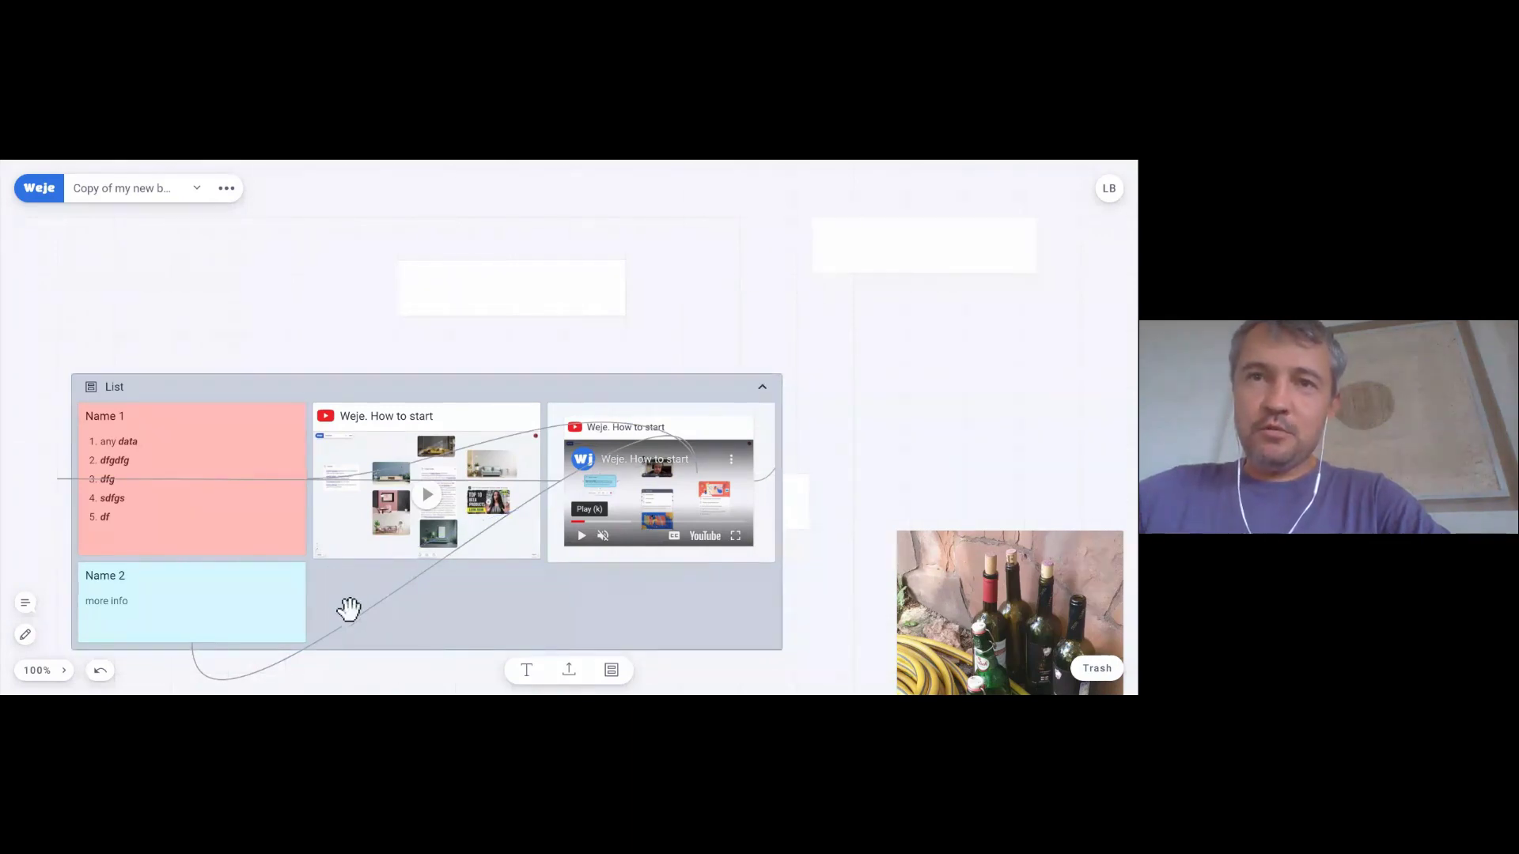
{"action": "left_click", "coordinate": [358, 623]}
{"action": "left_click", "coordinate": [447, 581]}
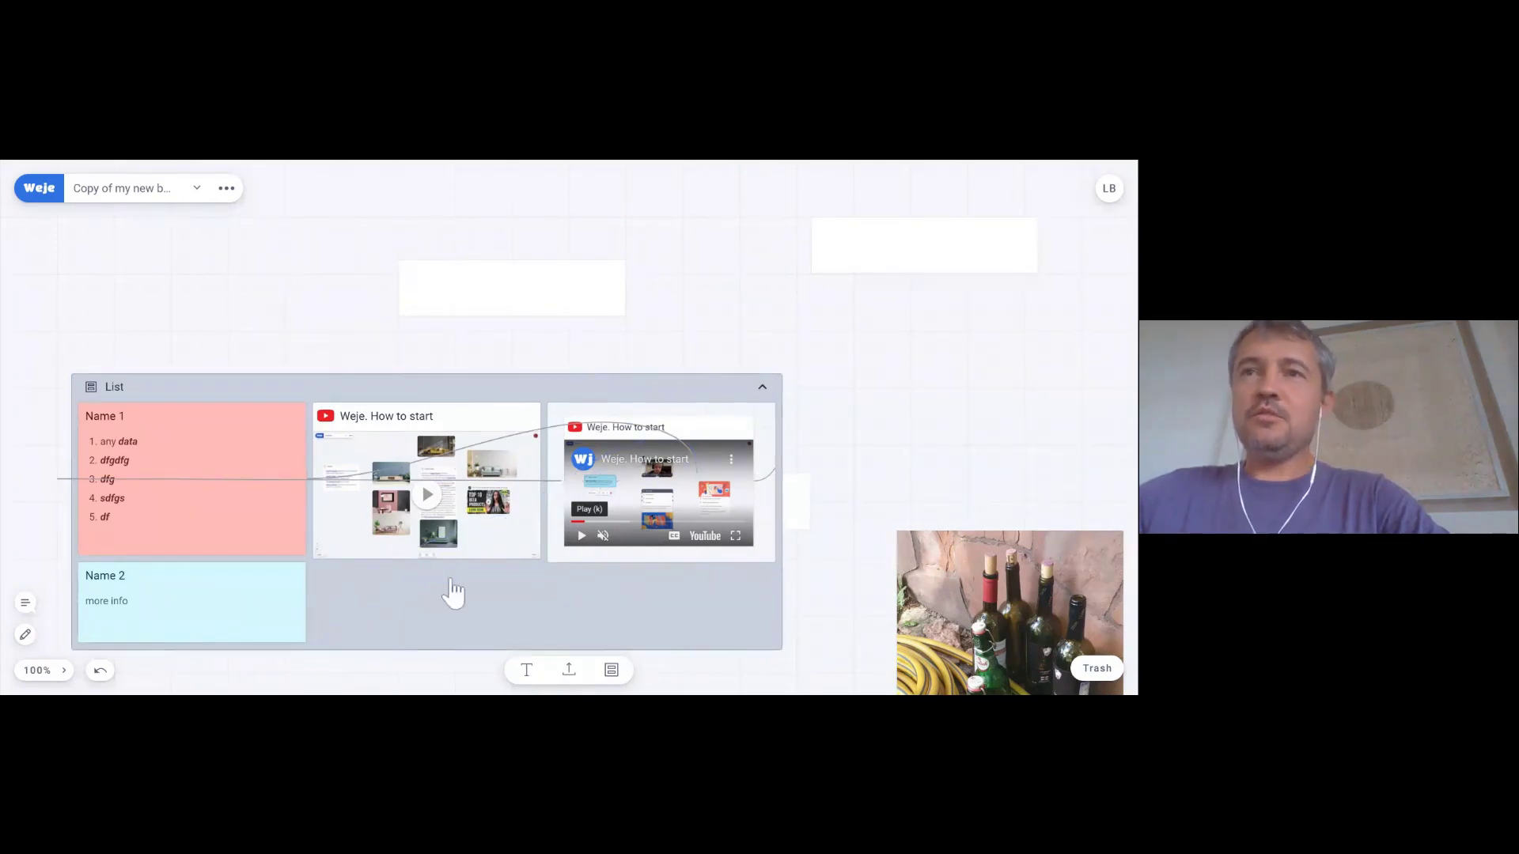
{"action": "left_click", "coordinate": [534, 431]}
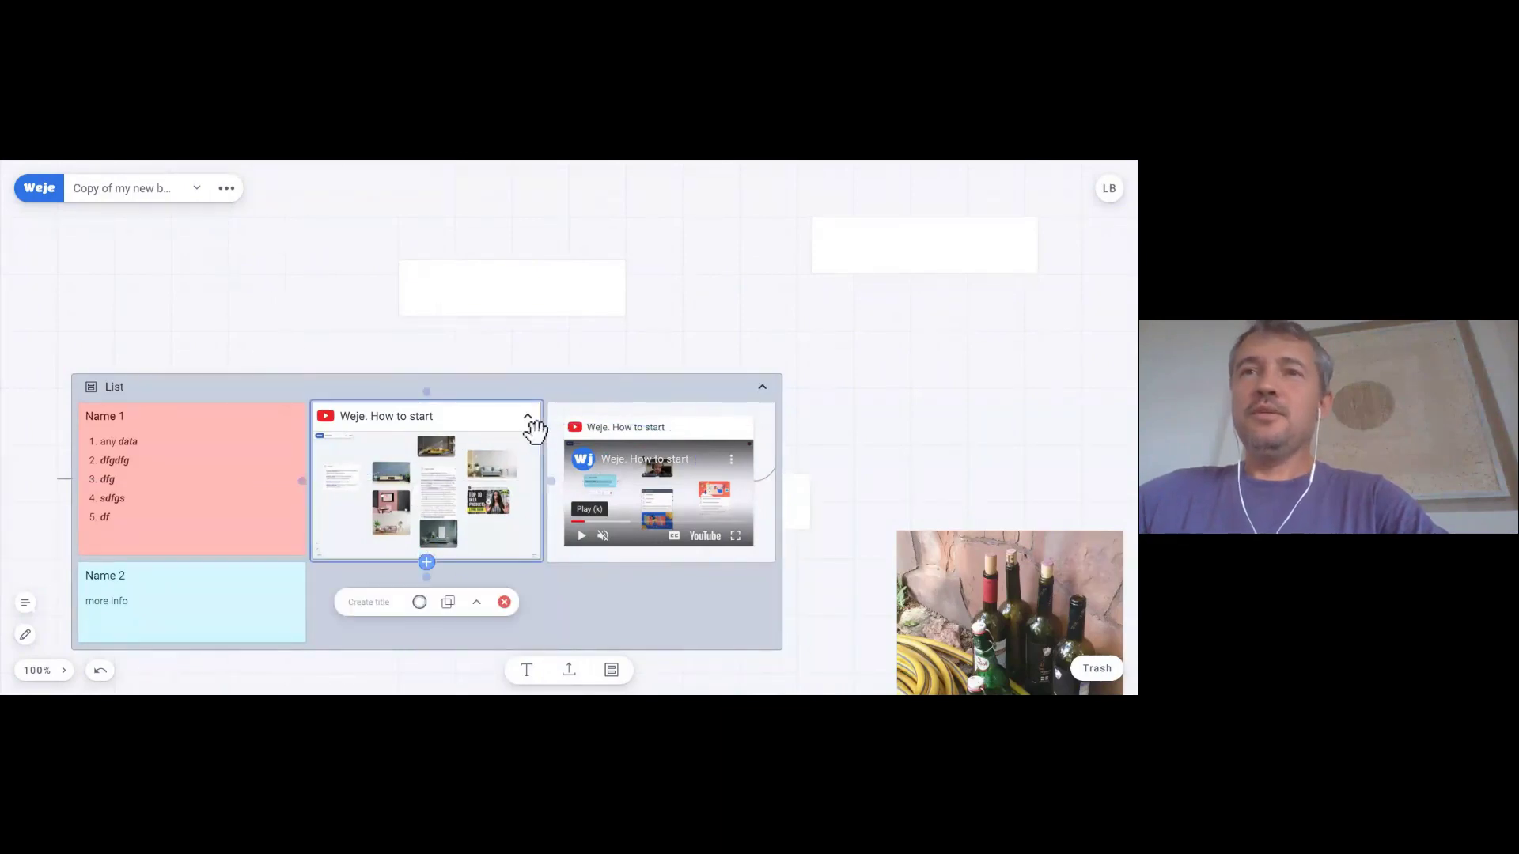
- Play the How to start video in the middle card, then switch to the Weje knowledge base tab
{"action": "left_click", "coordinate": [528, 419]}
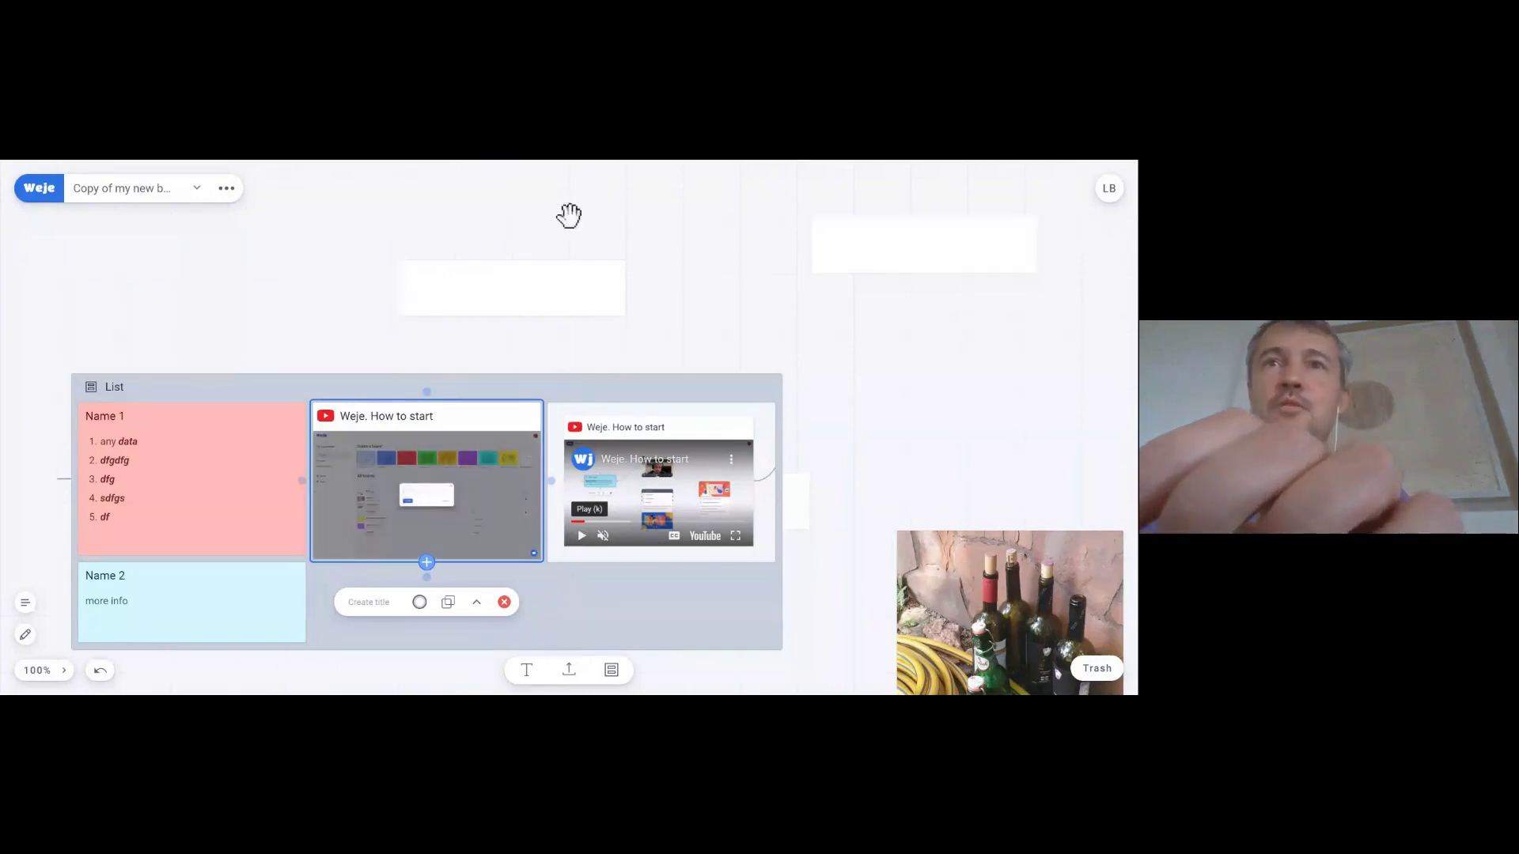
{"action": "key", "text": "ctrl+Tab"}
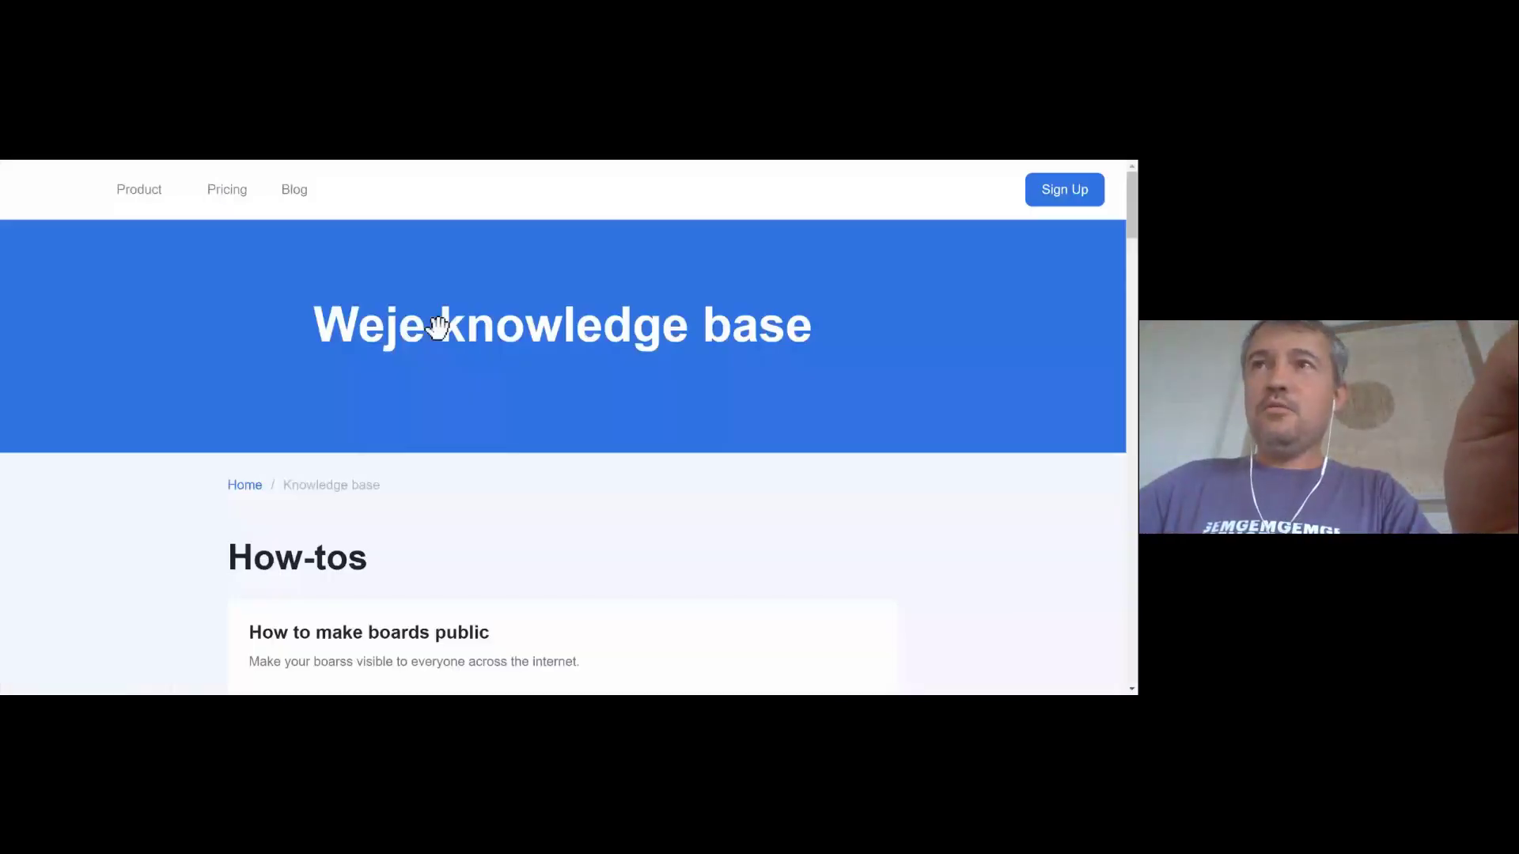
- Open the Weje Shortcuts & Control Cheatsheet (Hotkeys) article and scroll through all its shortcuts
{"action": "scroll", "coordinate": [437, 326], "scroll_direction": "down", "scroll_amount": 10}
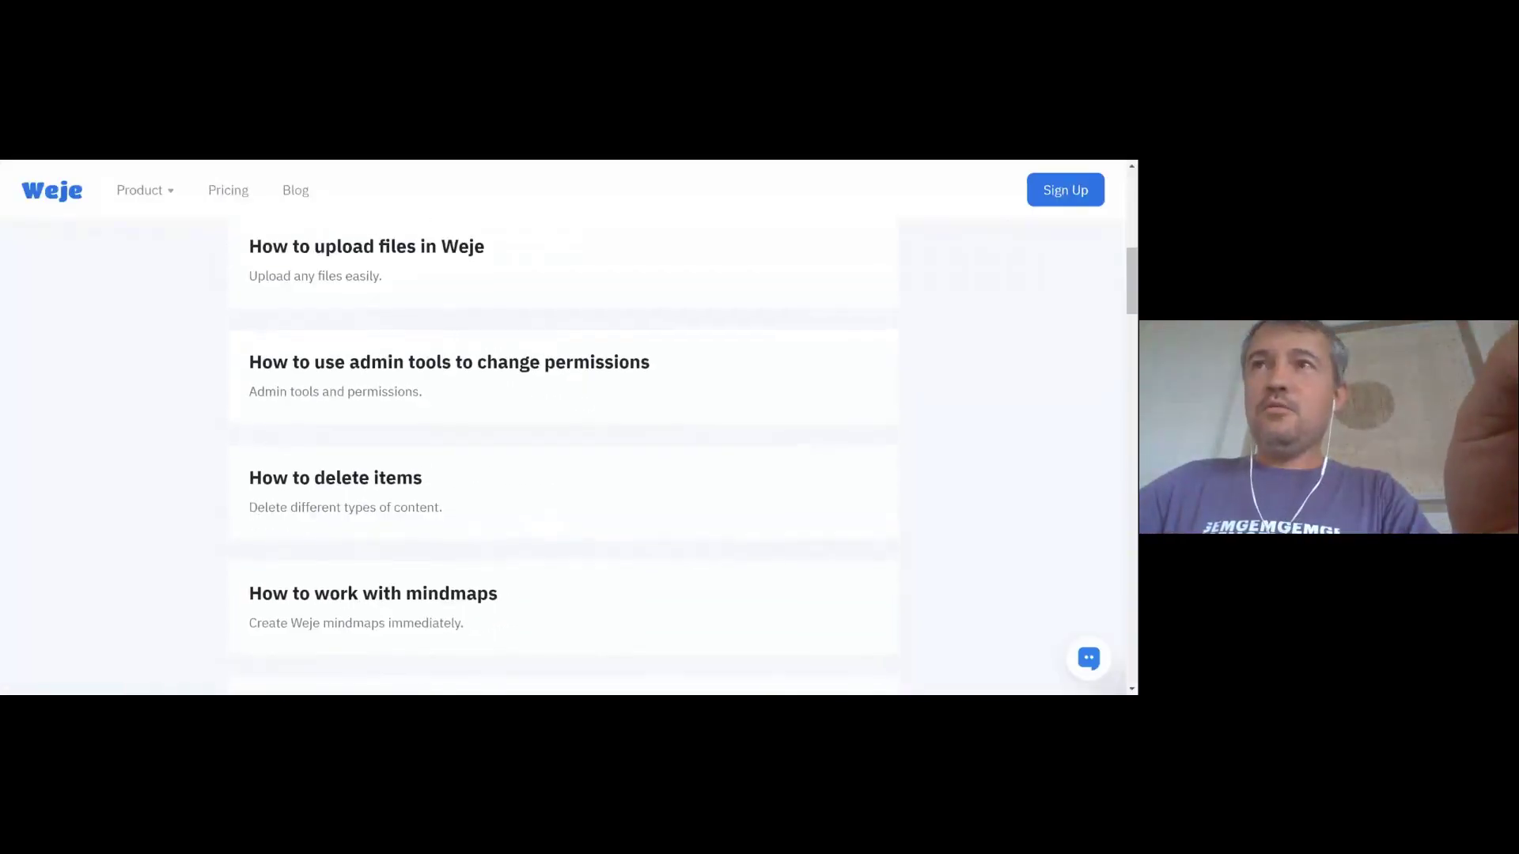
{"action": "scroll", "coordinate": [561, 455], "scroll_direction": "down", "scroll_amount": 8}
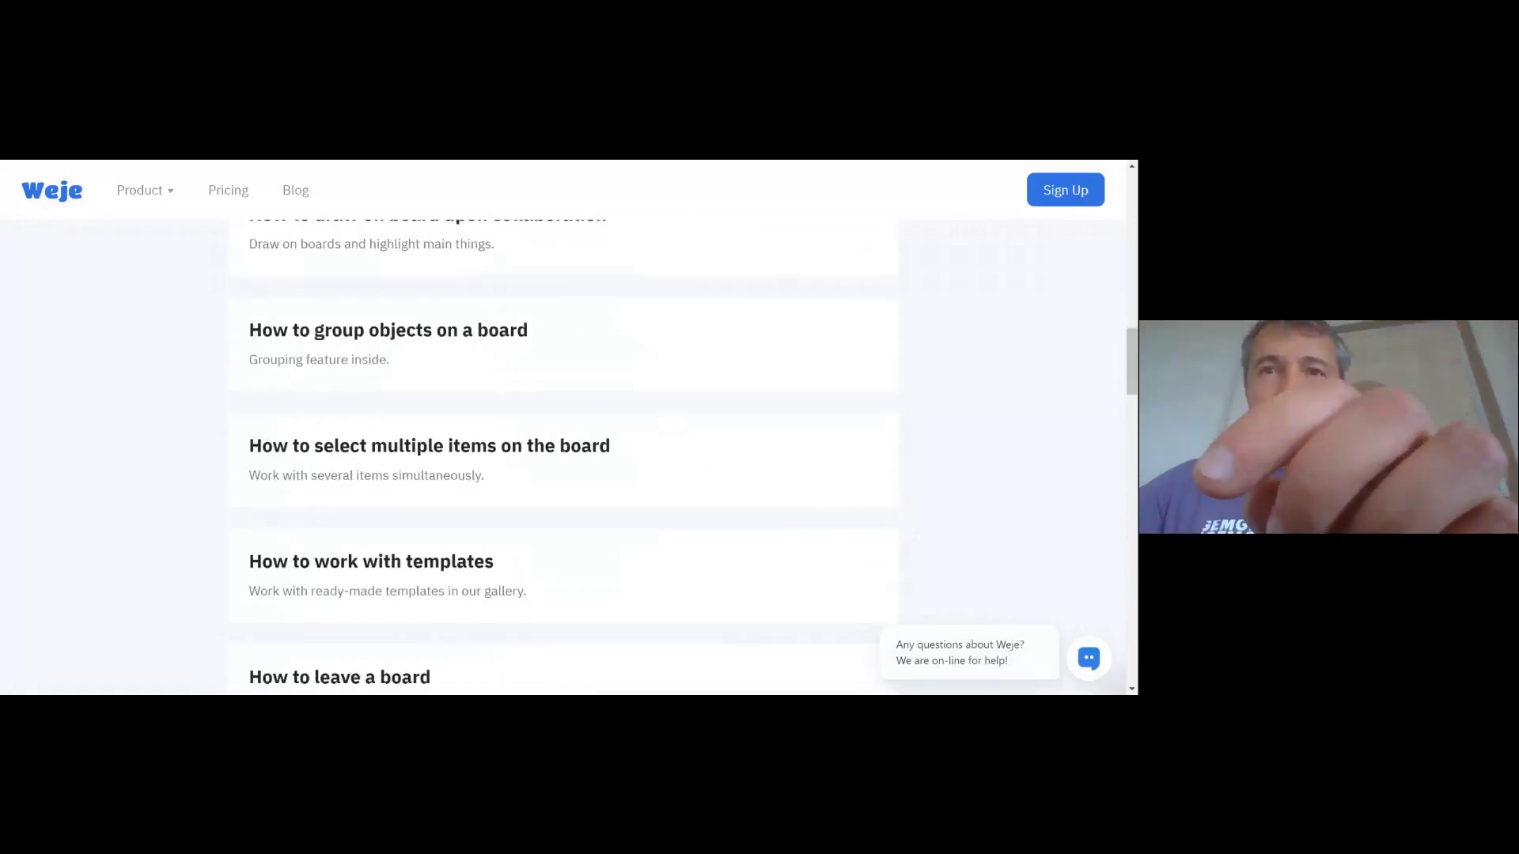
{"action": "scroll", "coordinate": [561, 455], "scroll_direction": "down", "scroll_amount": 10}
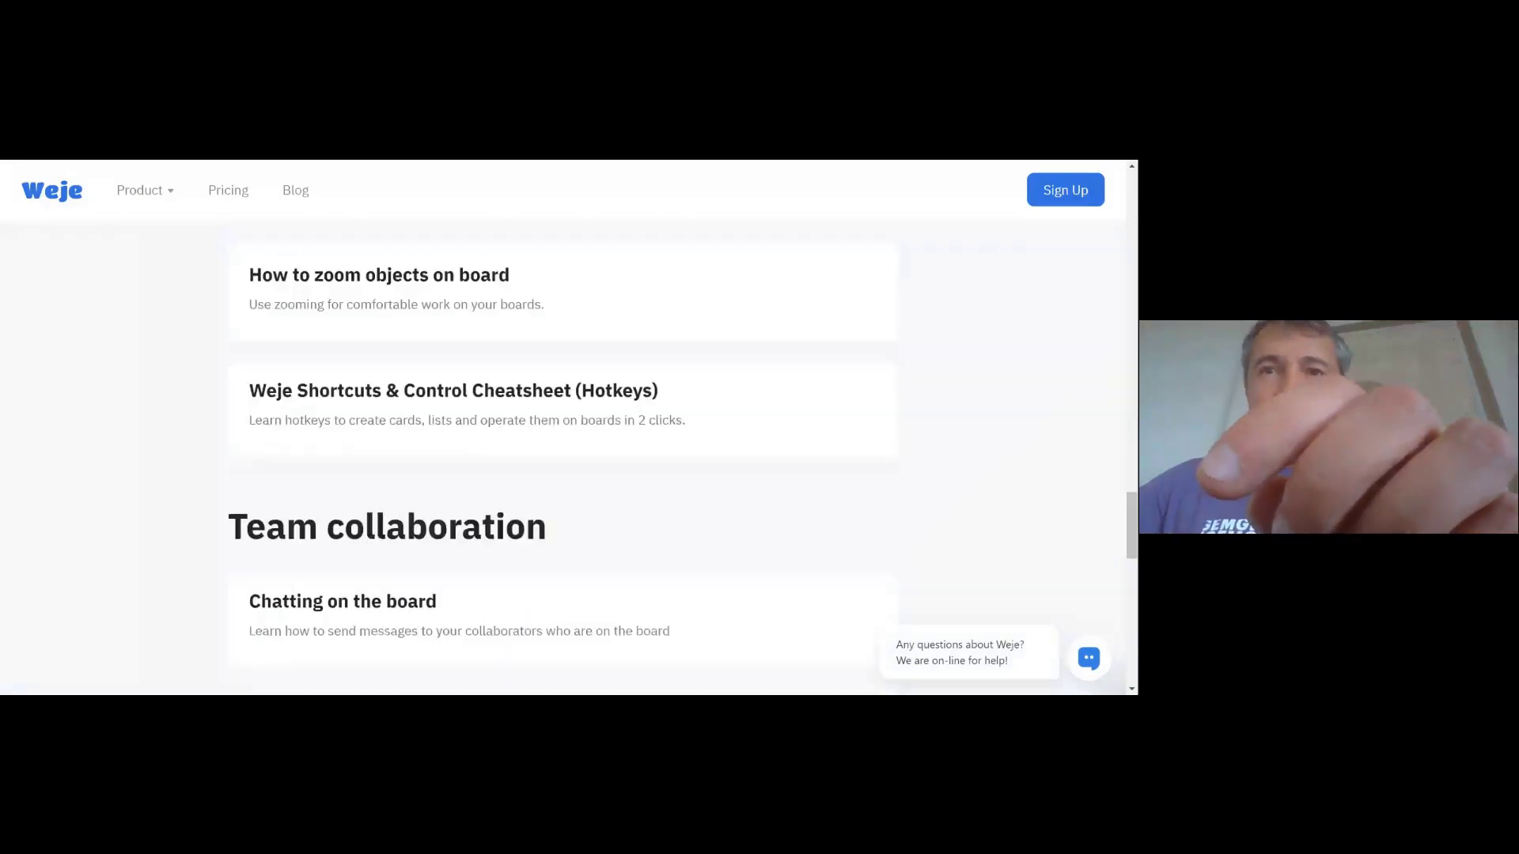
{"action": "left_click", "coordinate": [386, 389]}
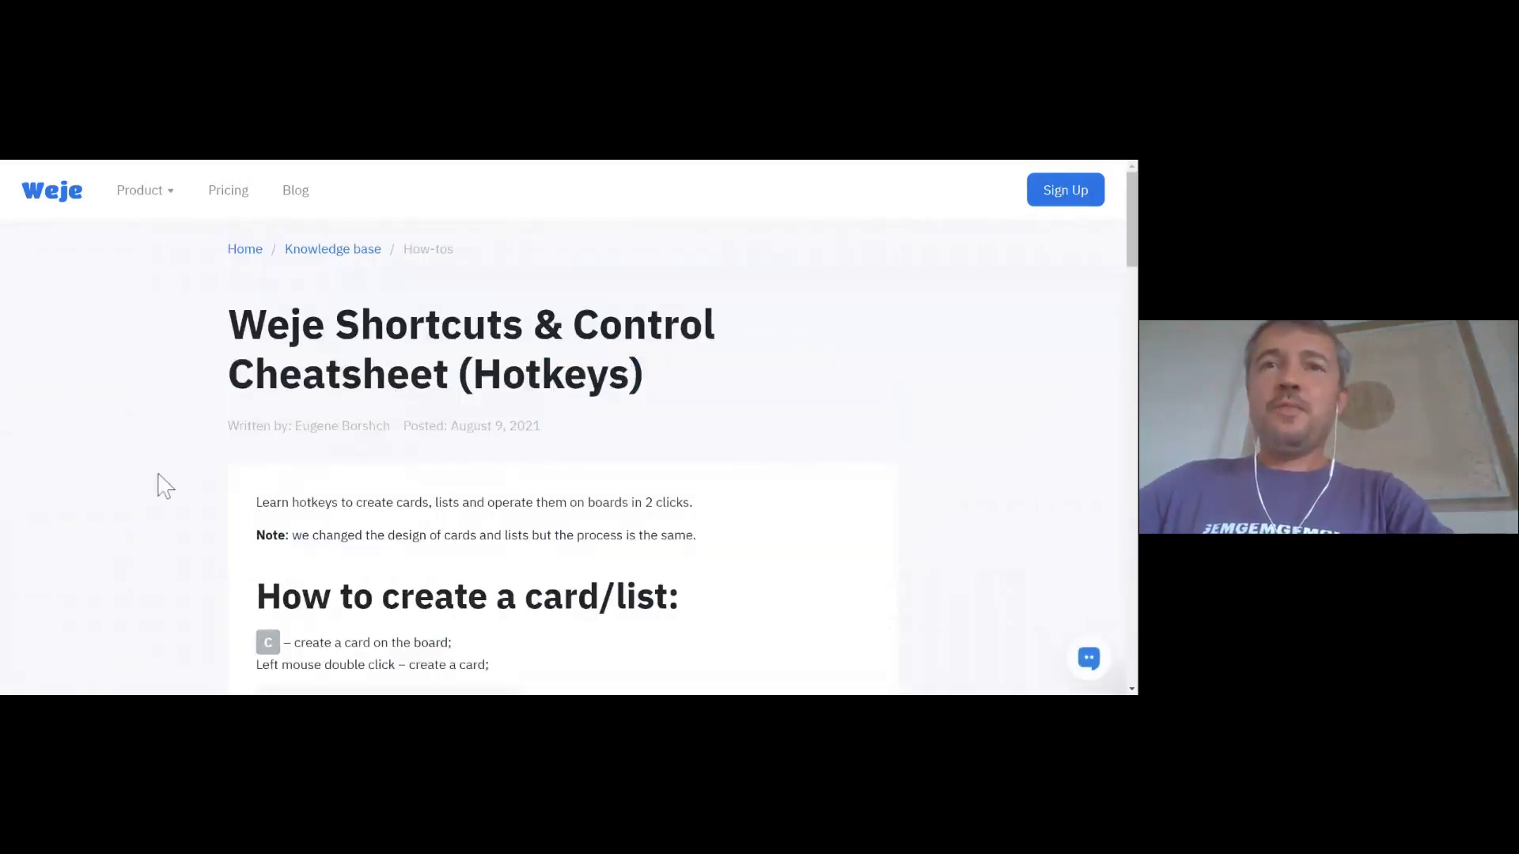
{"action": "scroll", "coordinate": [127, 491], "scroll_direction": "down", "scroll_amount": 2}
{"action": "scroll", "coordinate": [127, 490], "scroll_direction": "down", "scroll_amount": 1}
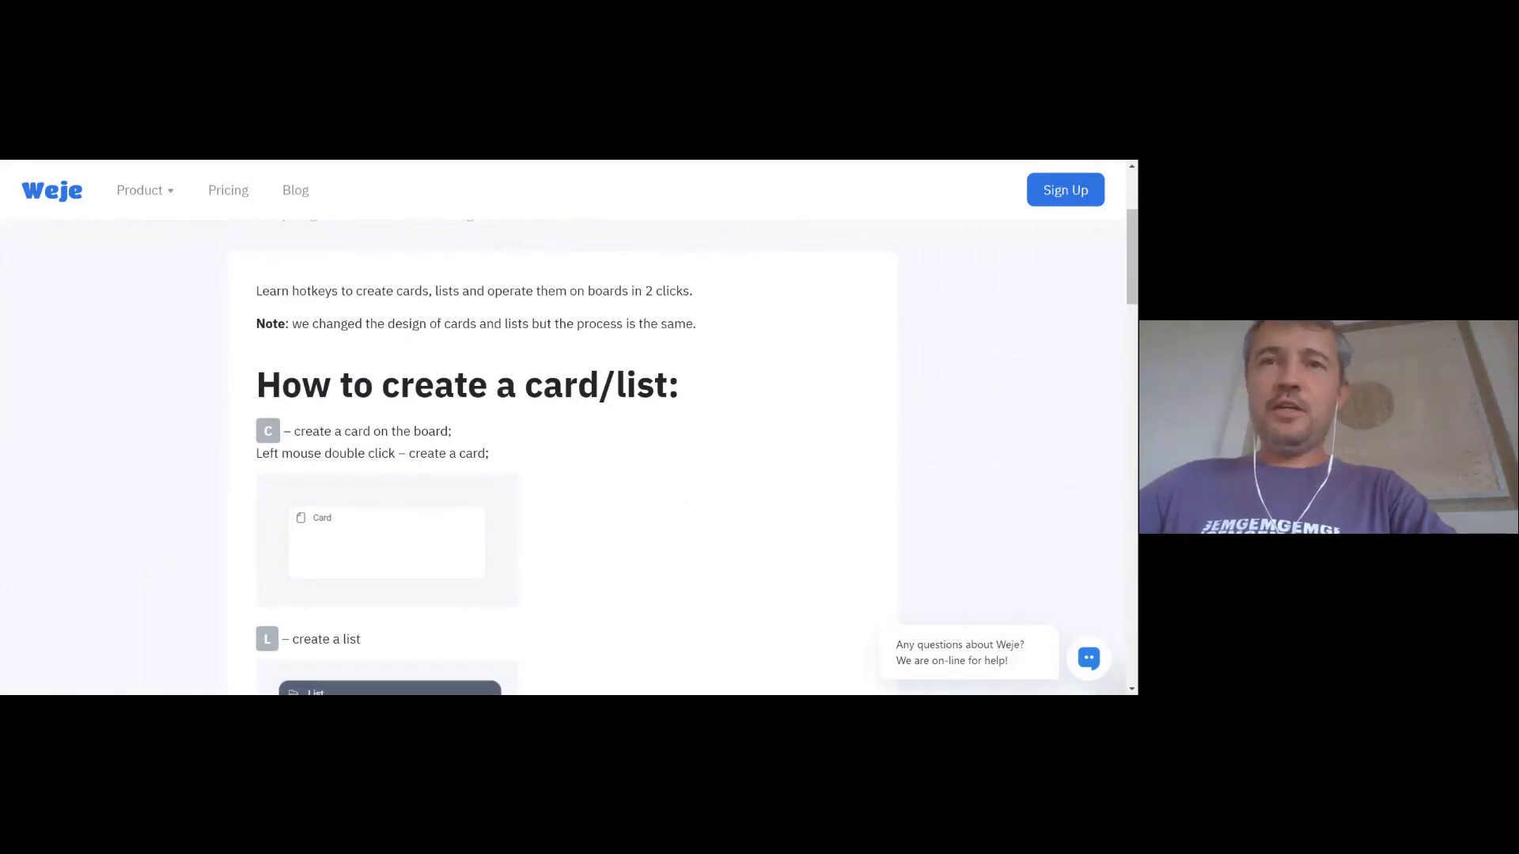
{"action": "scroll", "coordinate": [597, 484], "scroll_direction": "down", "scroll_amount": 2}
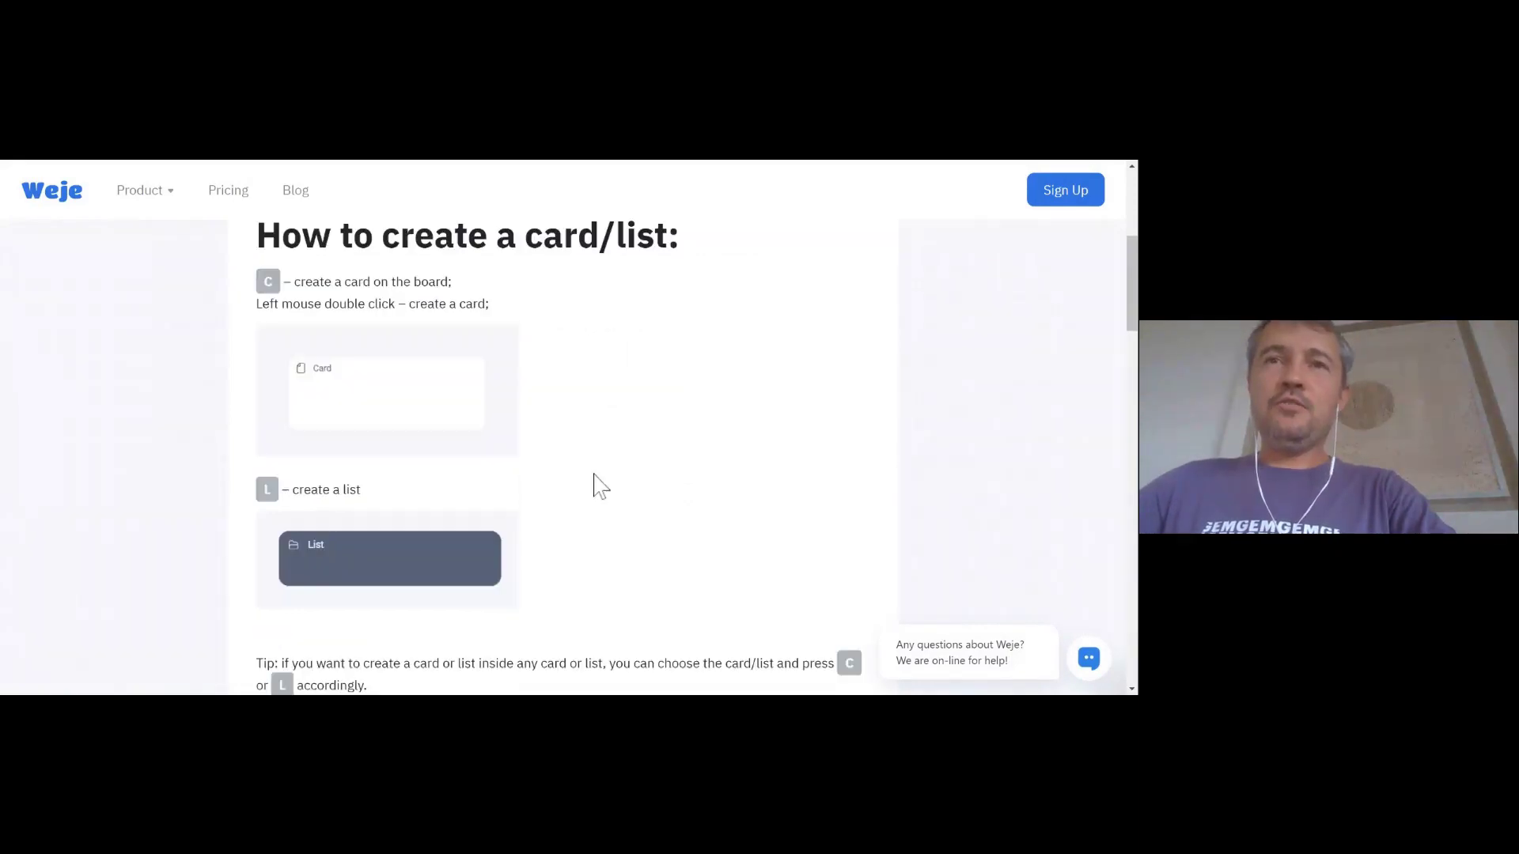
{"action": "scroll", "coordinate": [597, 484], "scroll_direction": "down", "scroll_amount": 6}
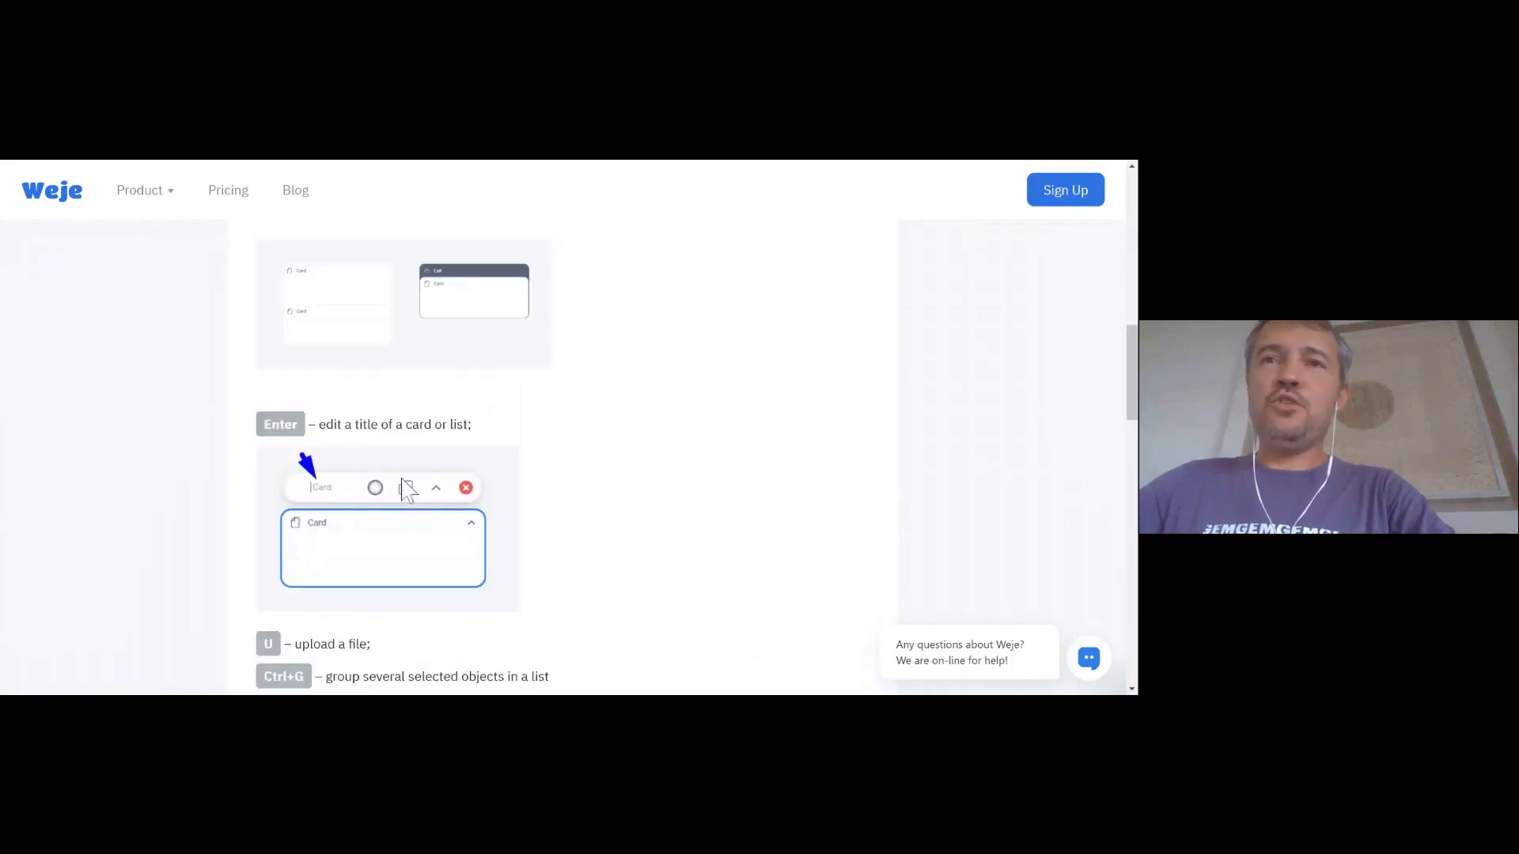
{"action": "scroll", "coordinate": [393, 552], "scroll_direction": "down", "scroll_amount": 3}
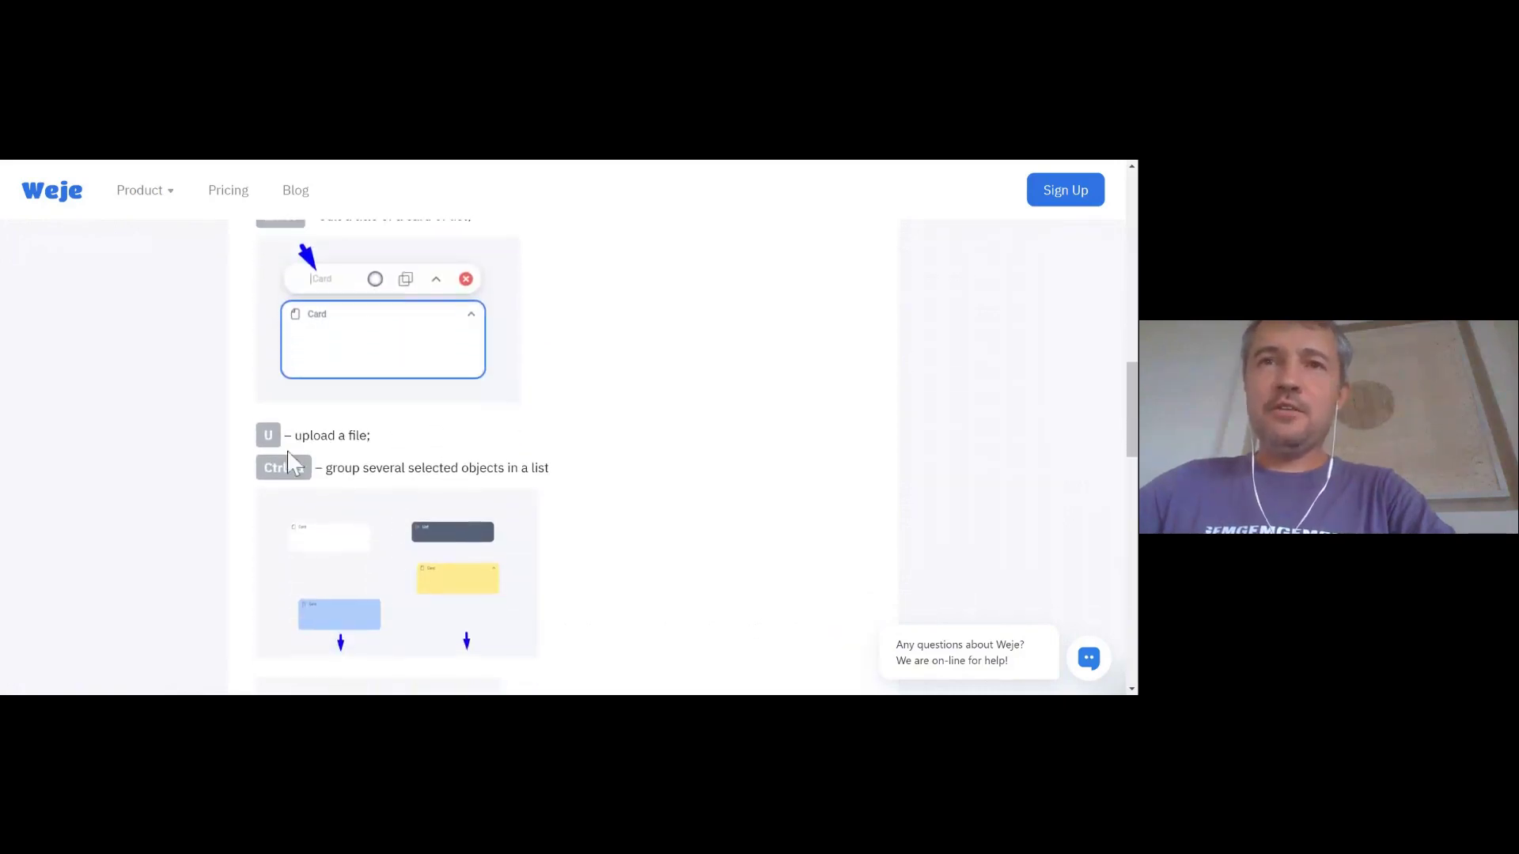
{"action": "scroll", "coordinate": [417, 491], "scroll_direction": "down", "scroll_amount": 4}
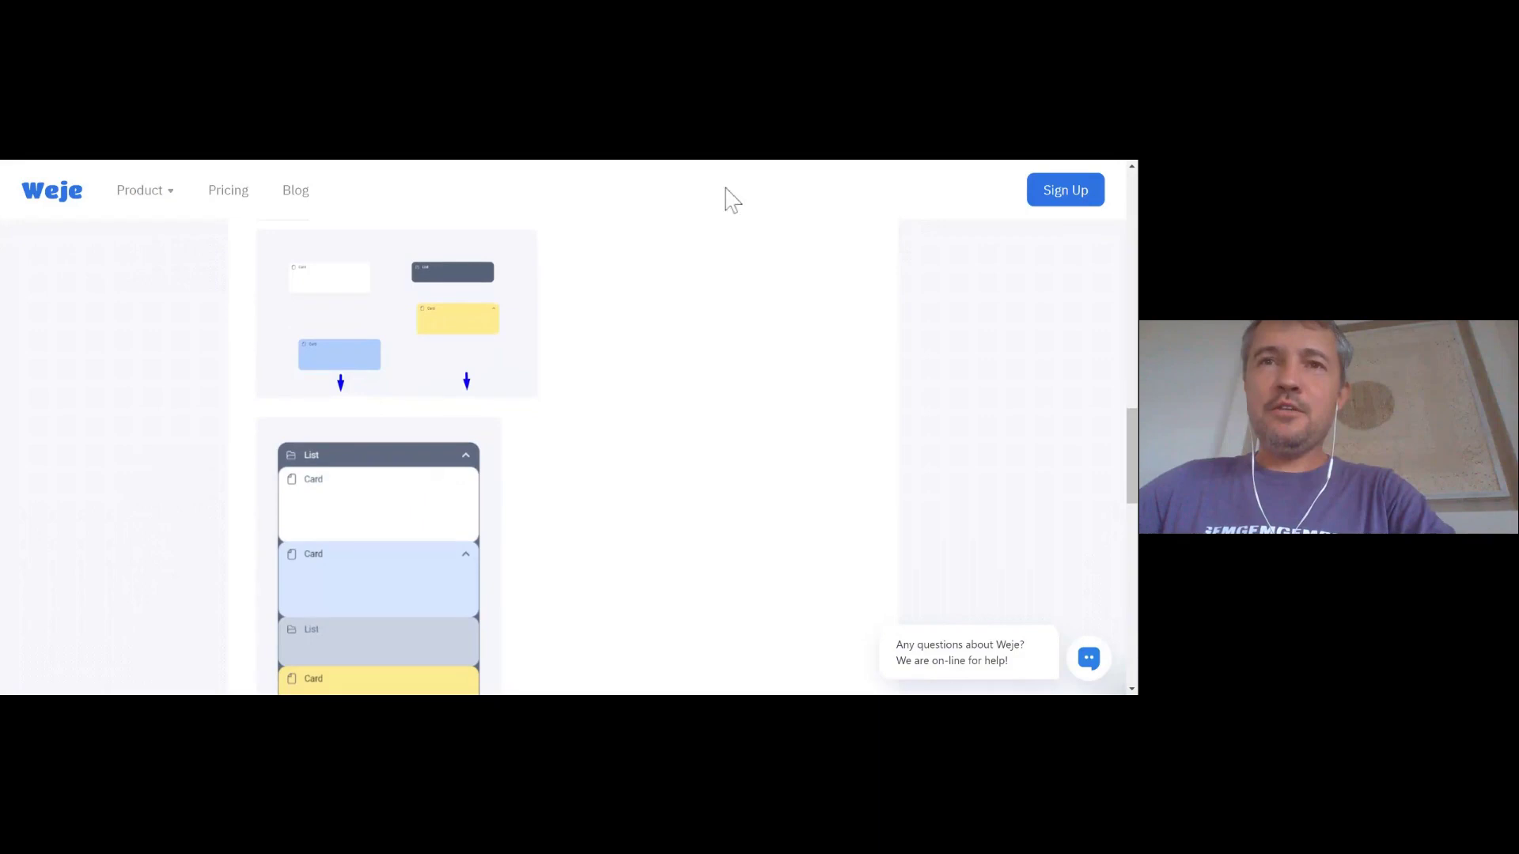
{"action": "scroll", "coordinate": [801, 350], "scroll_direction": "down", "scroll_amount": 3}
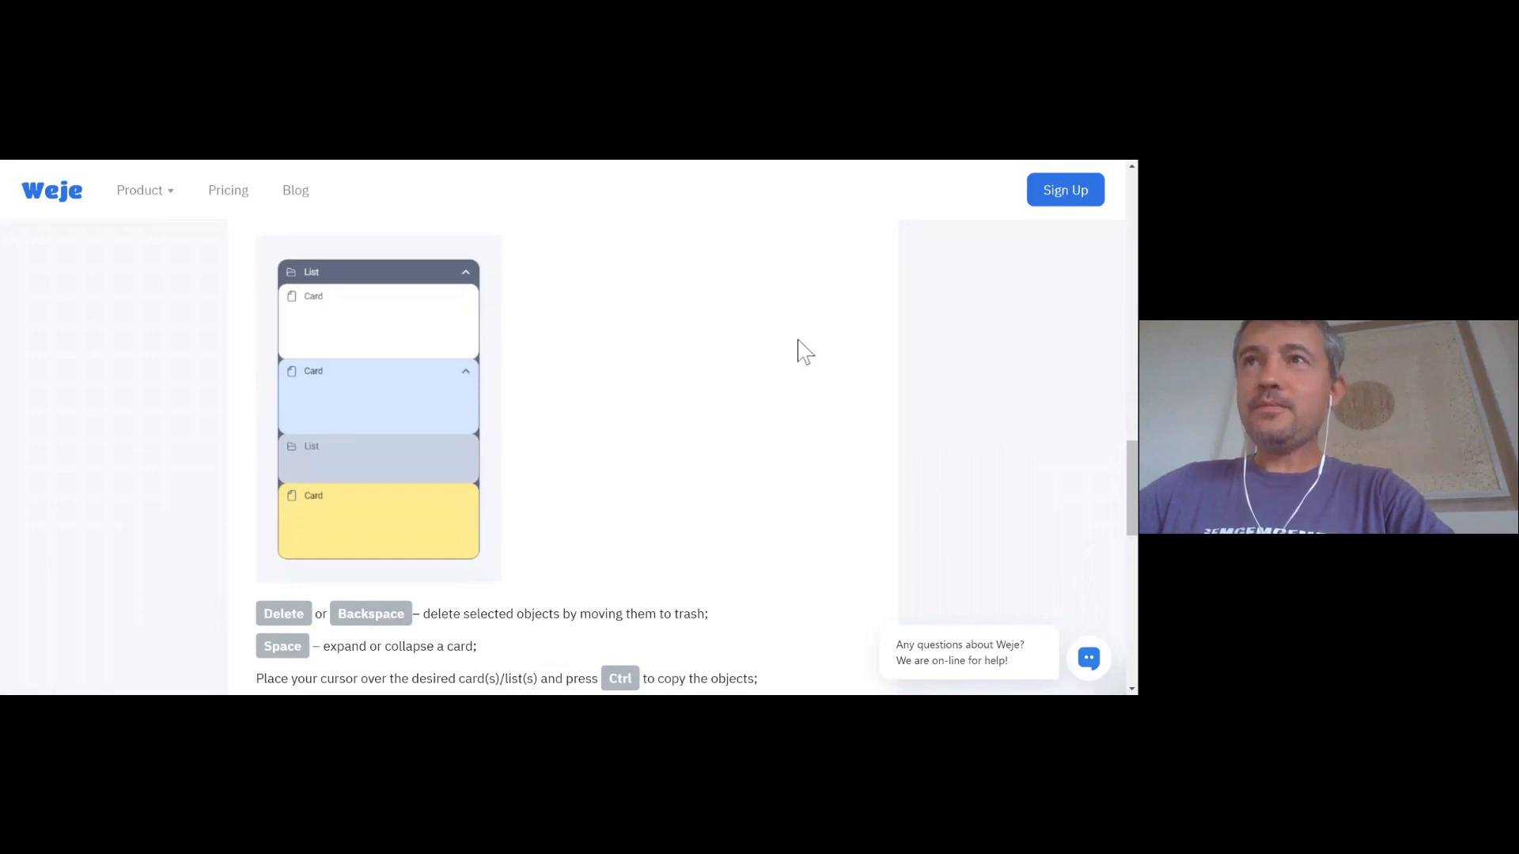
{"action": "scroll", "coordinate": [798, 341], "scroll_direction": "down", "scroll_amount": 3}
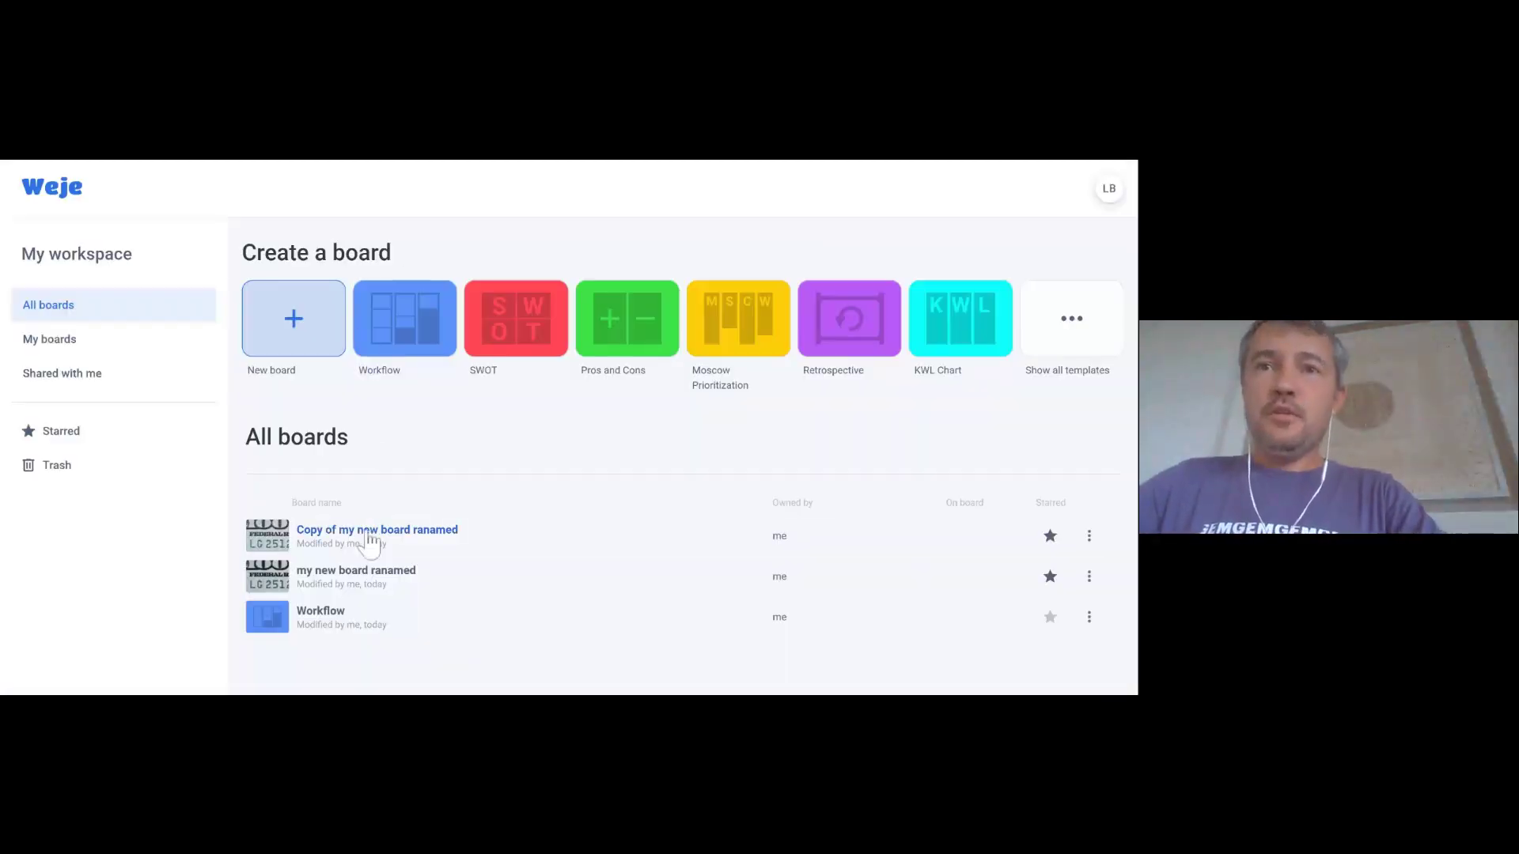
- Open Copy of my new board ranamed and turn on Public sharing in its settings
{"action": "left_click", "coordinate": [350, 534]}
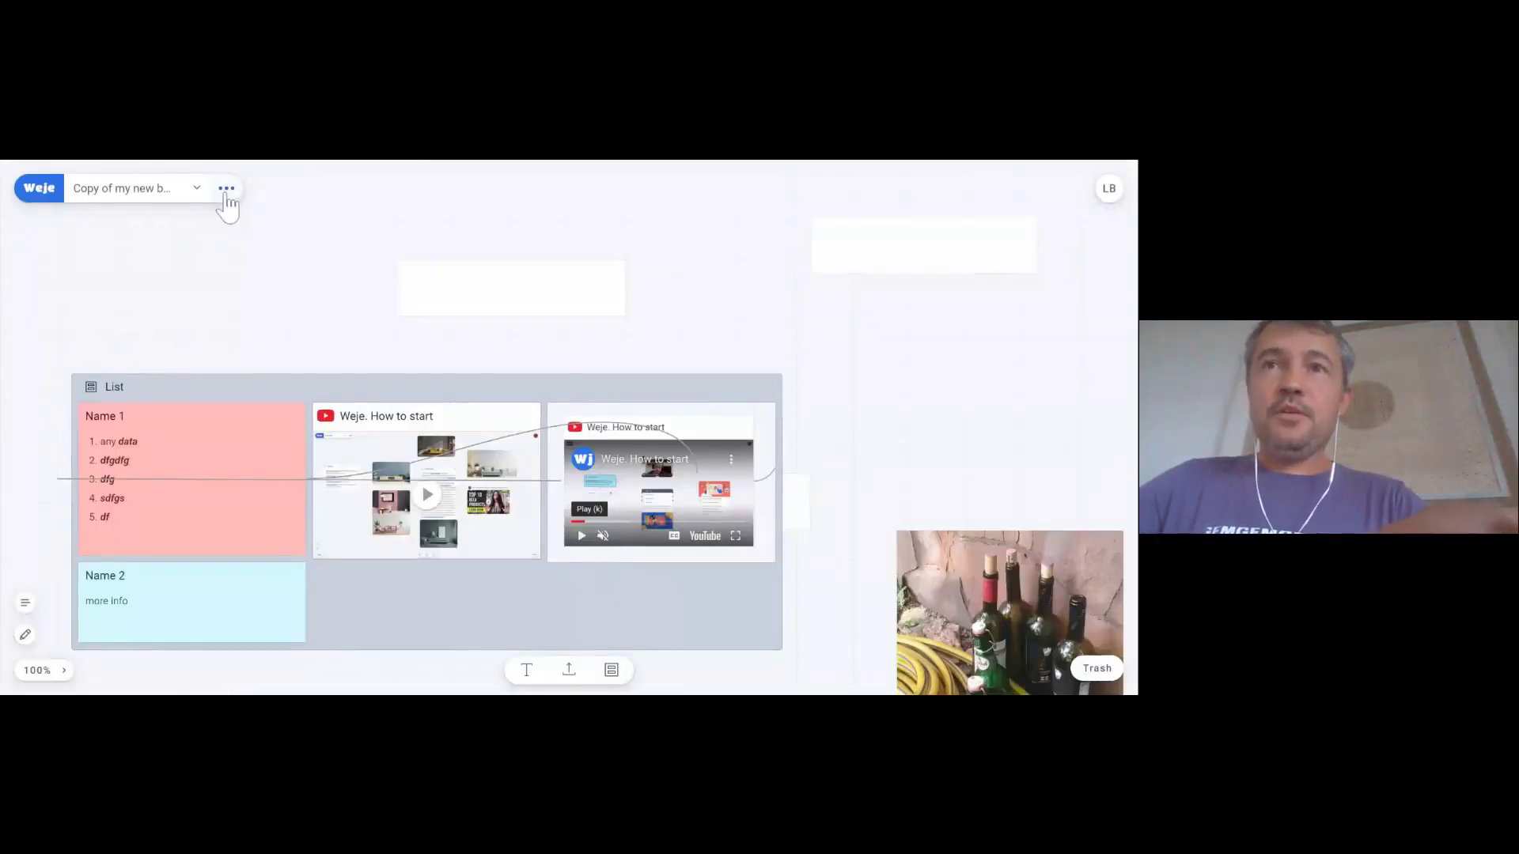
{"action": "left_click", "coordinate": [226, 190]}
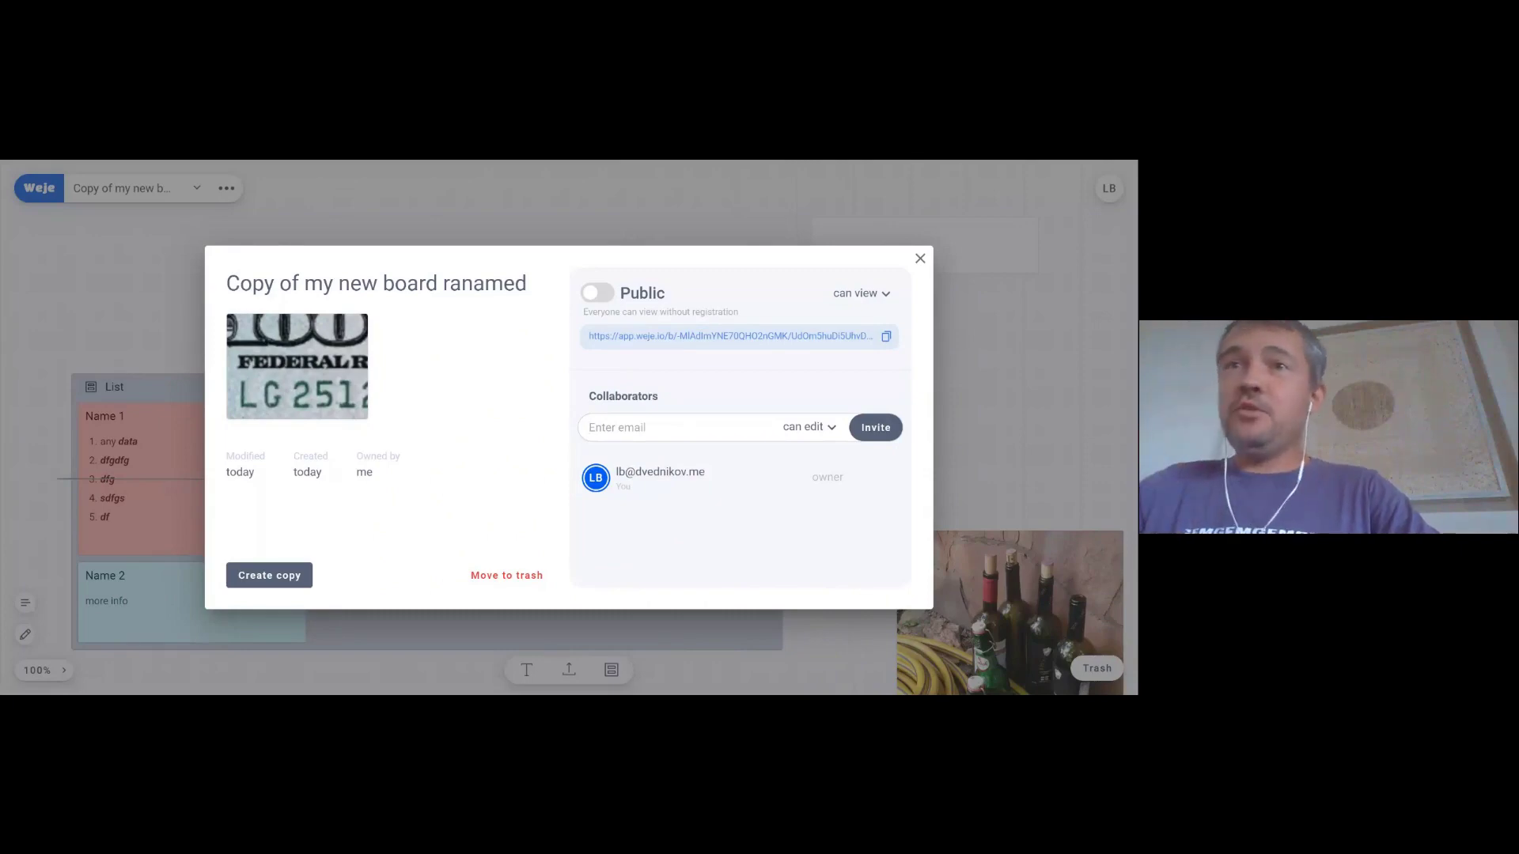
{"action": "left_click", "coordinate": [593, 294]}
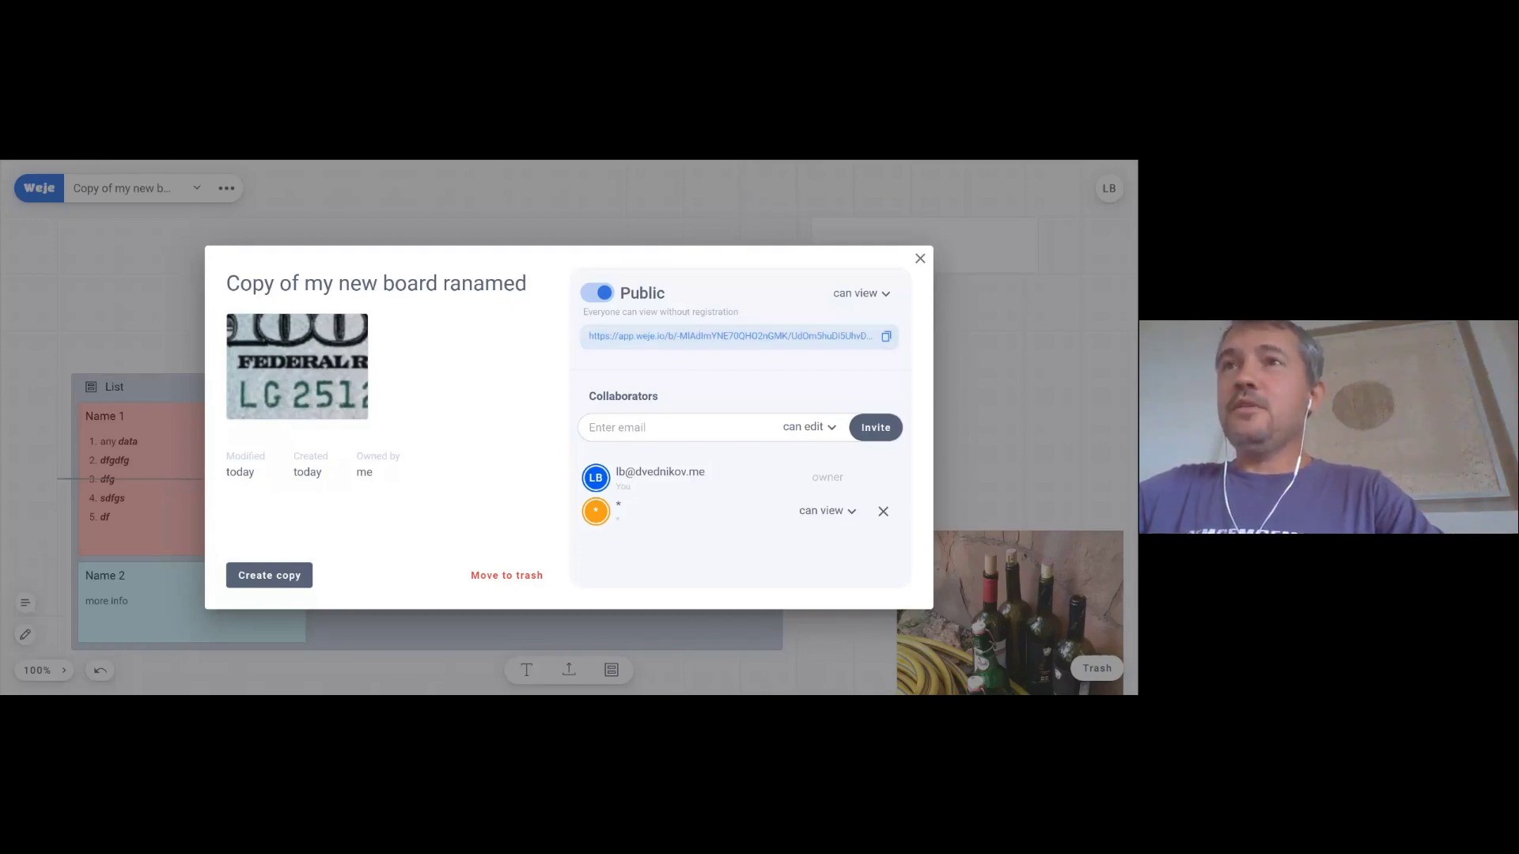
- Set the public access level to 'can edit' and close the board settings
{"action": "left_click", "coordinate": [857, 299]}
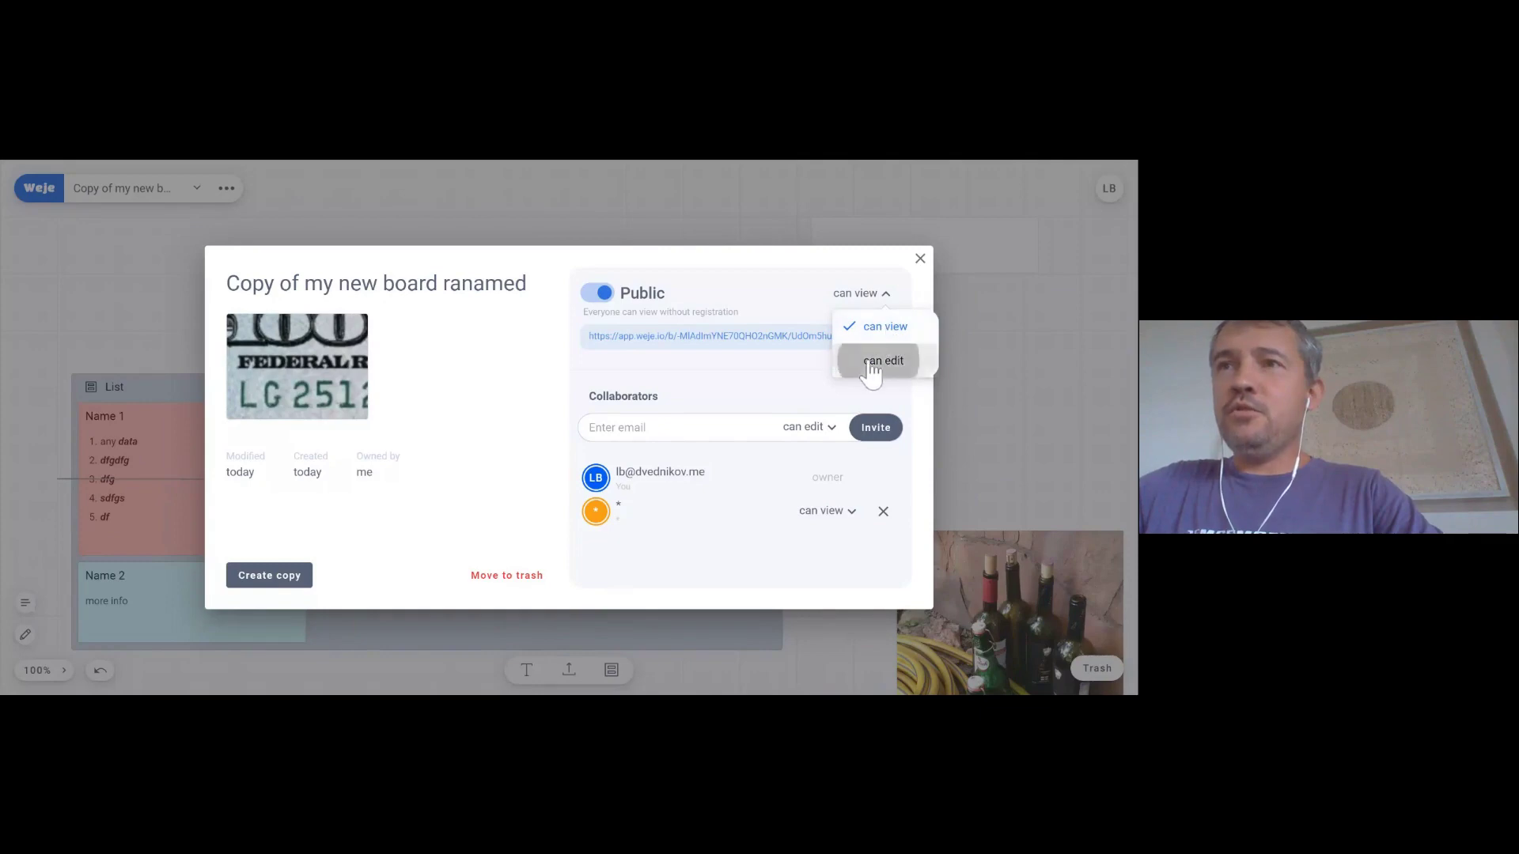
{"action": "left_click", "coordinate": [883, 360]}
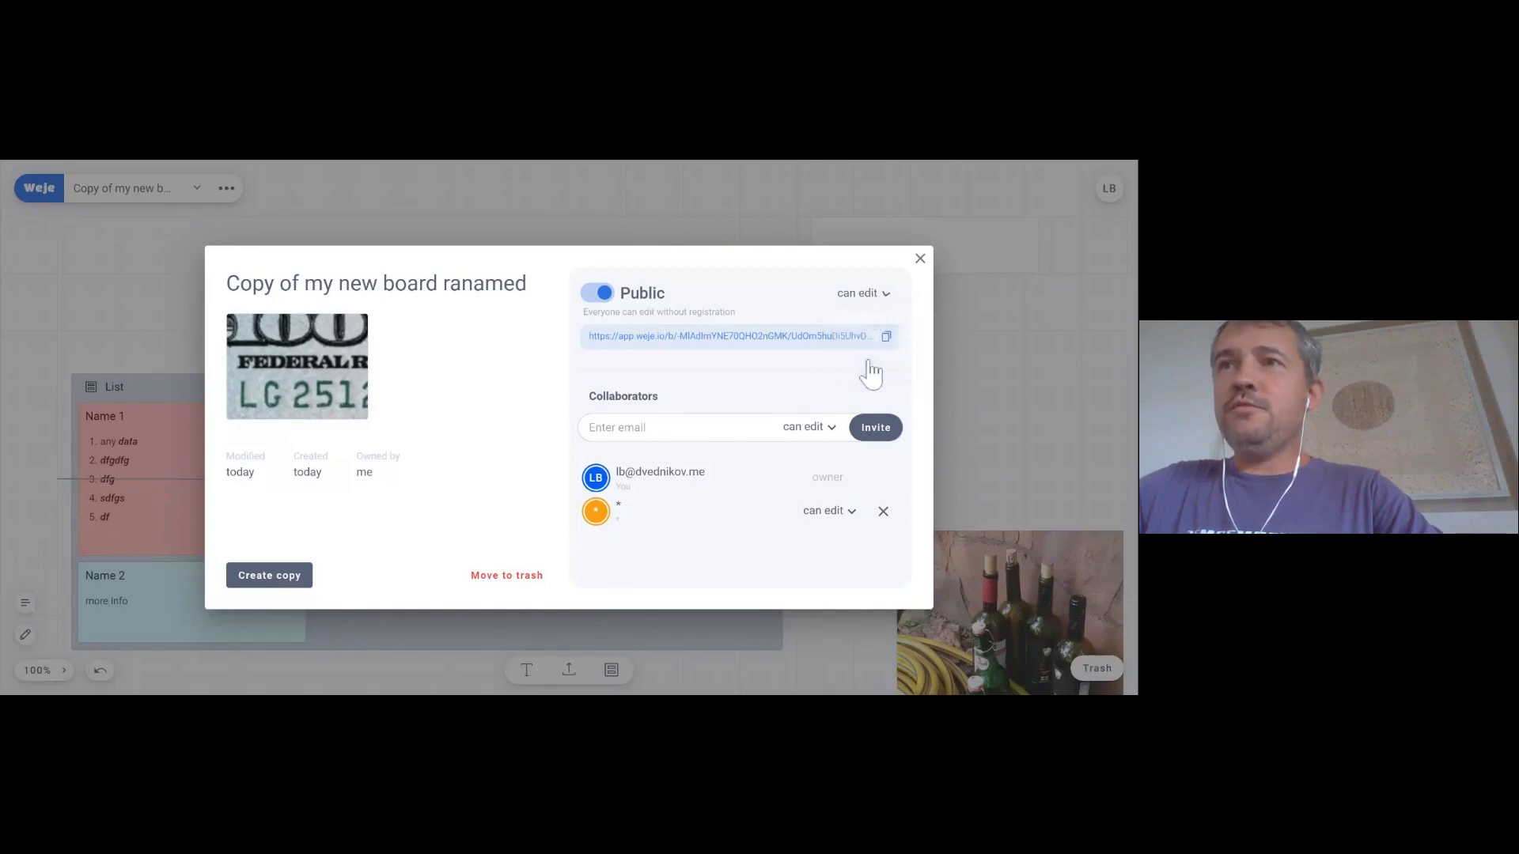
{"action": "left_click", "coordinate": [856, 299]}
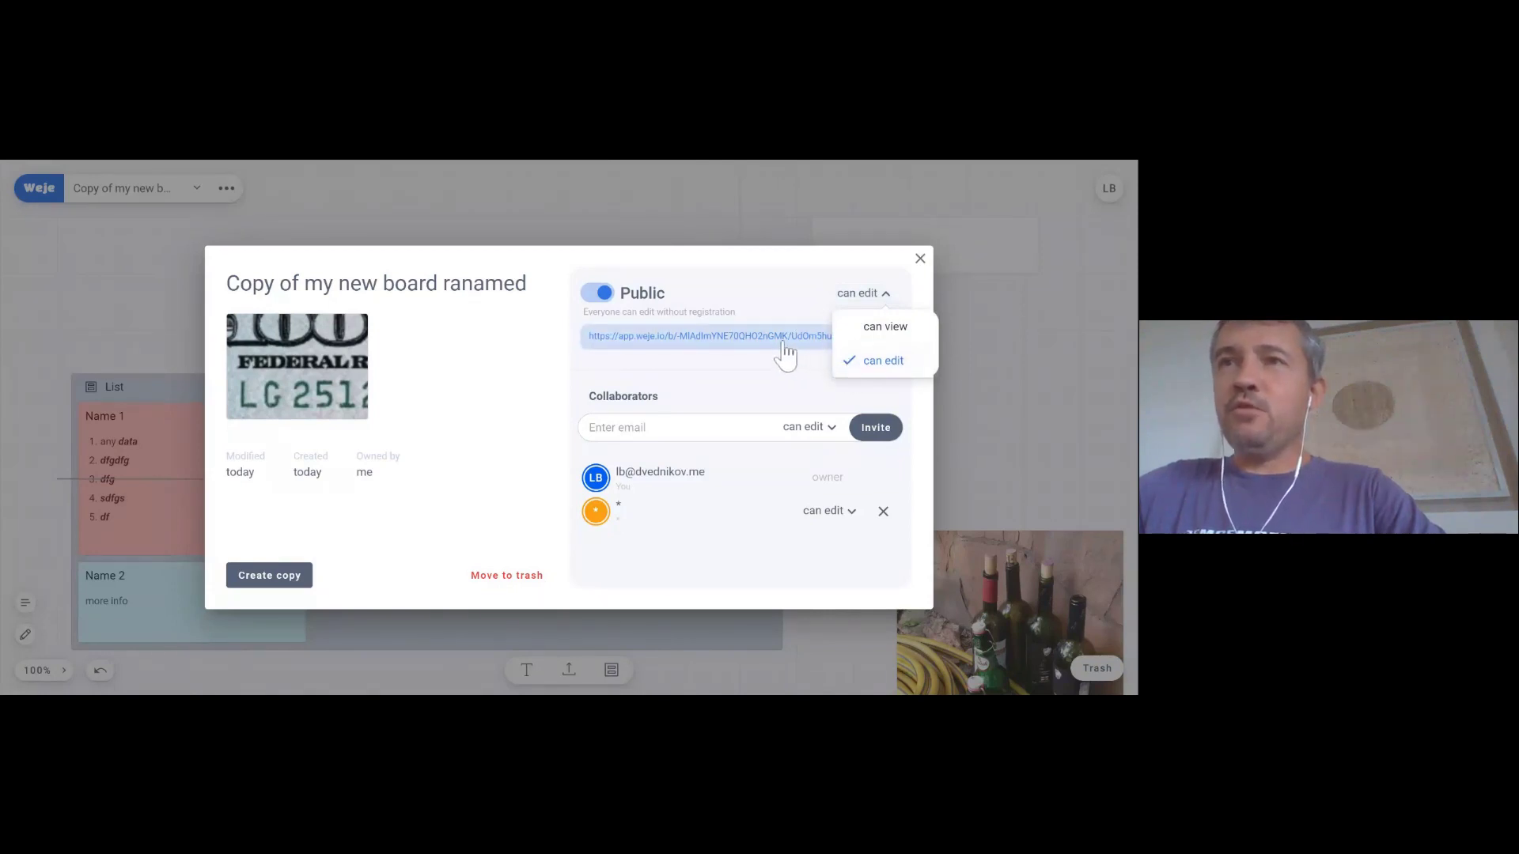
{"action": "left_click", "coordinate": [835, 354]}
{"action": "left_click", "coordinate": [868, 294]}
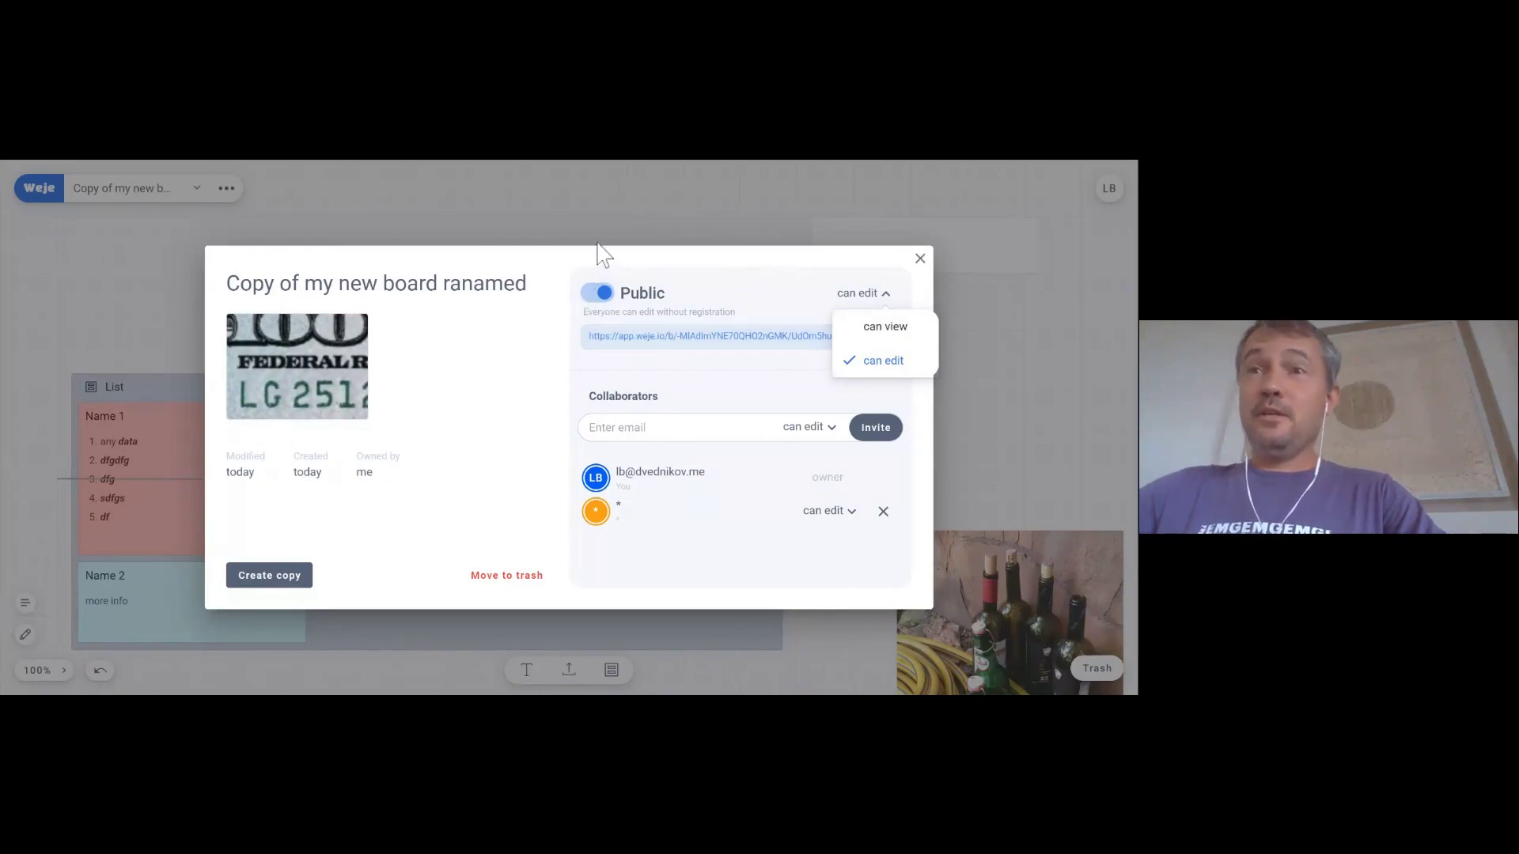
{"action": "left_click", "coordinate": [749, 347]}
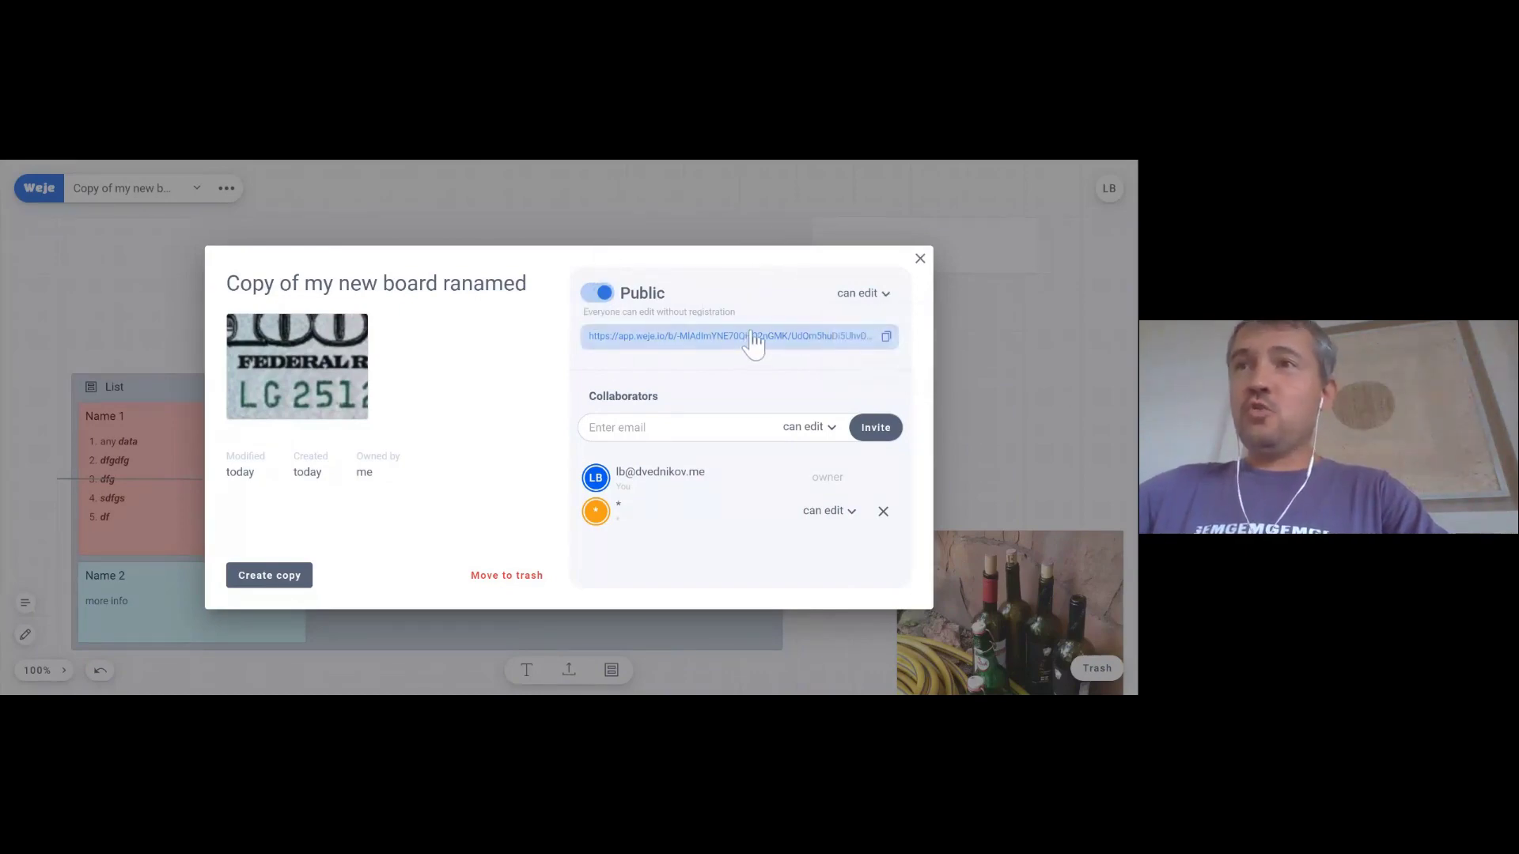
{"action": "left_click", "coordinate": [863, 295]}
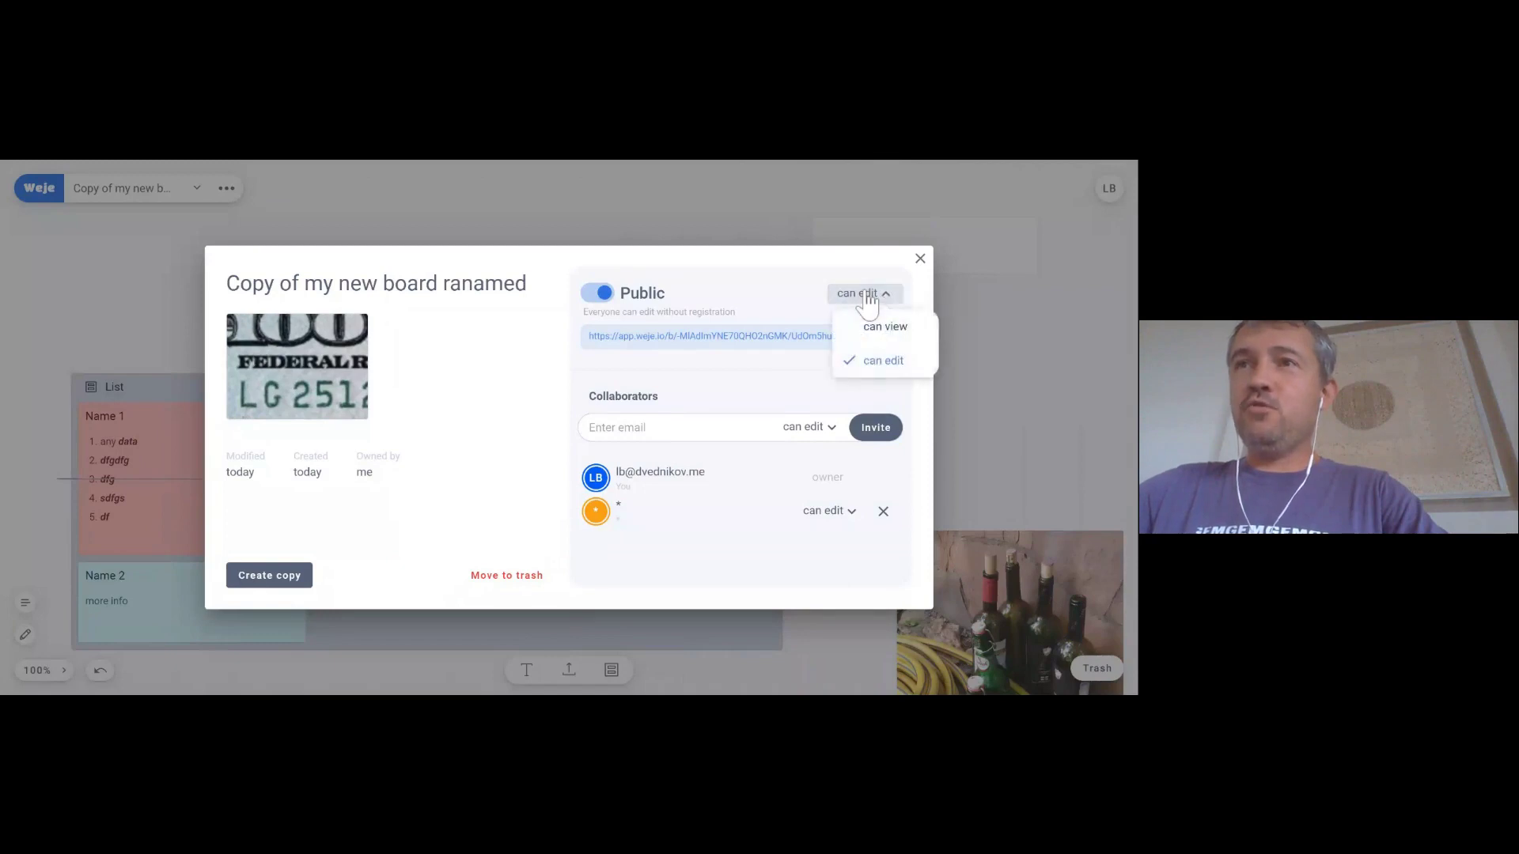
{"action": "left_click", "coordinate": [743, 348]}
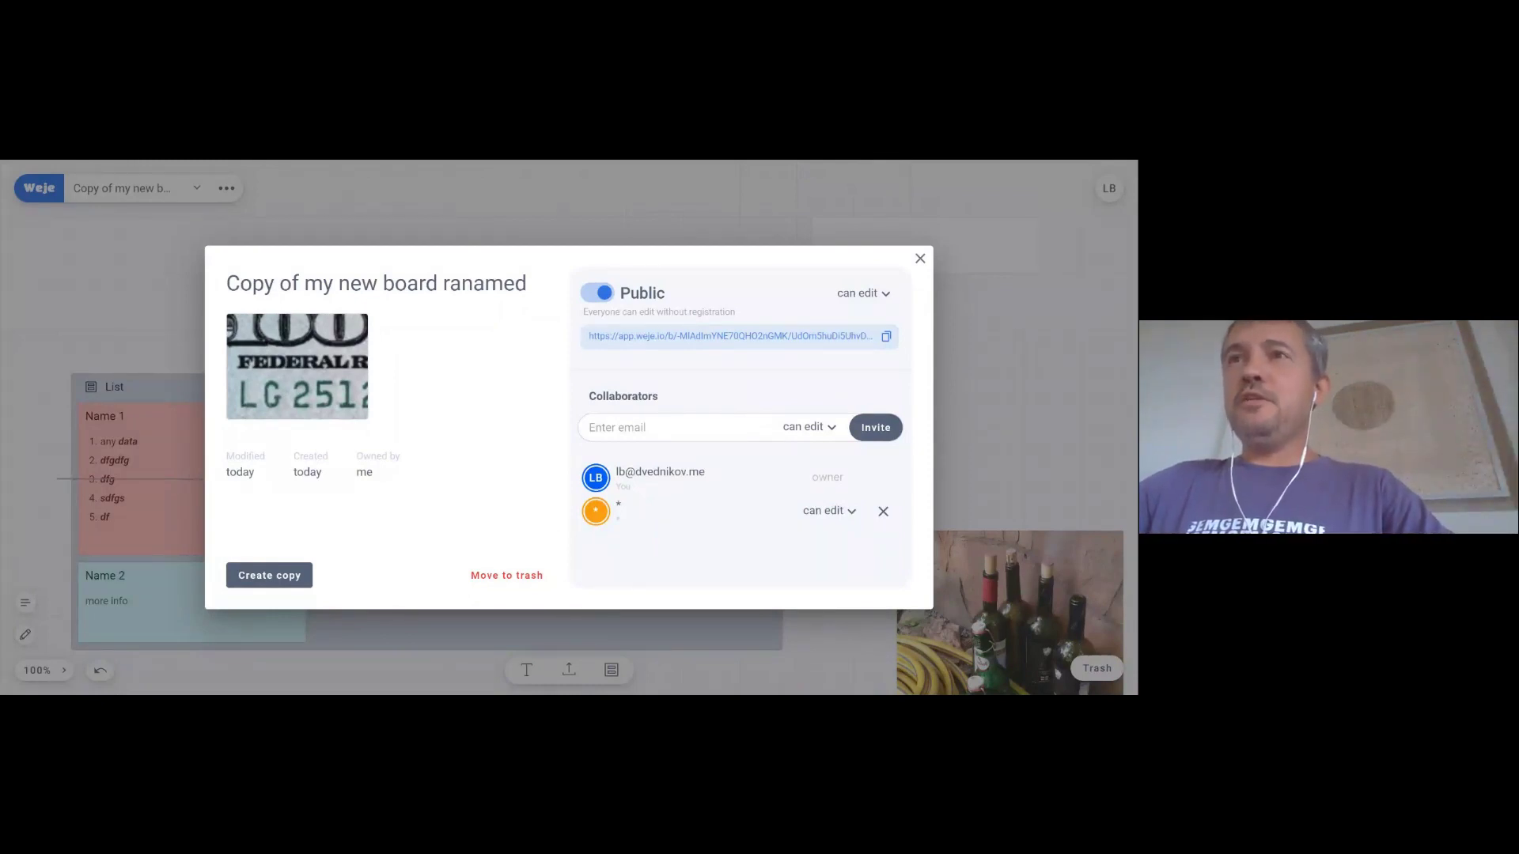
{"action": "left_click", "coordinate": [648, 219]}
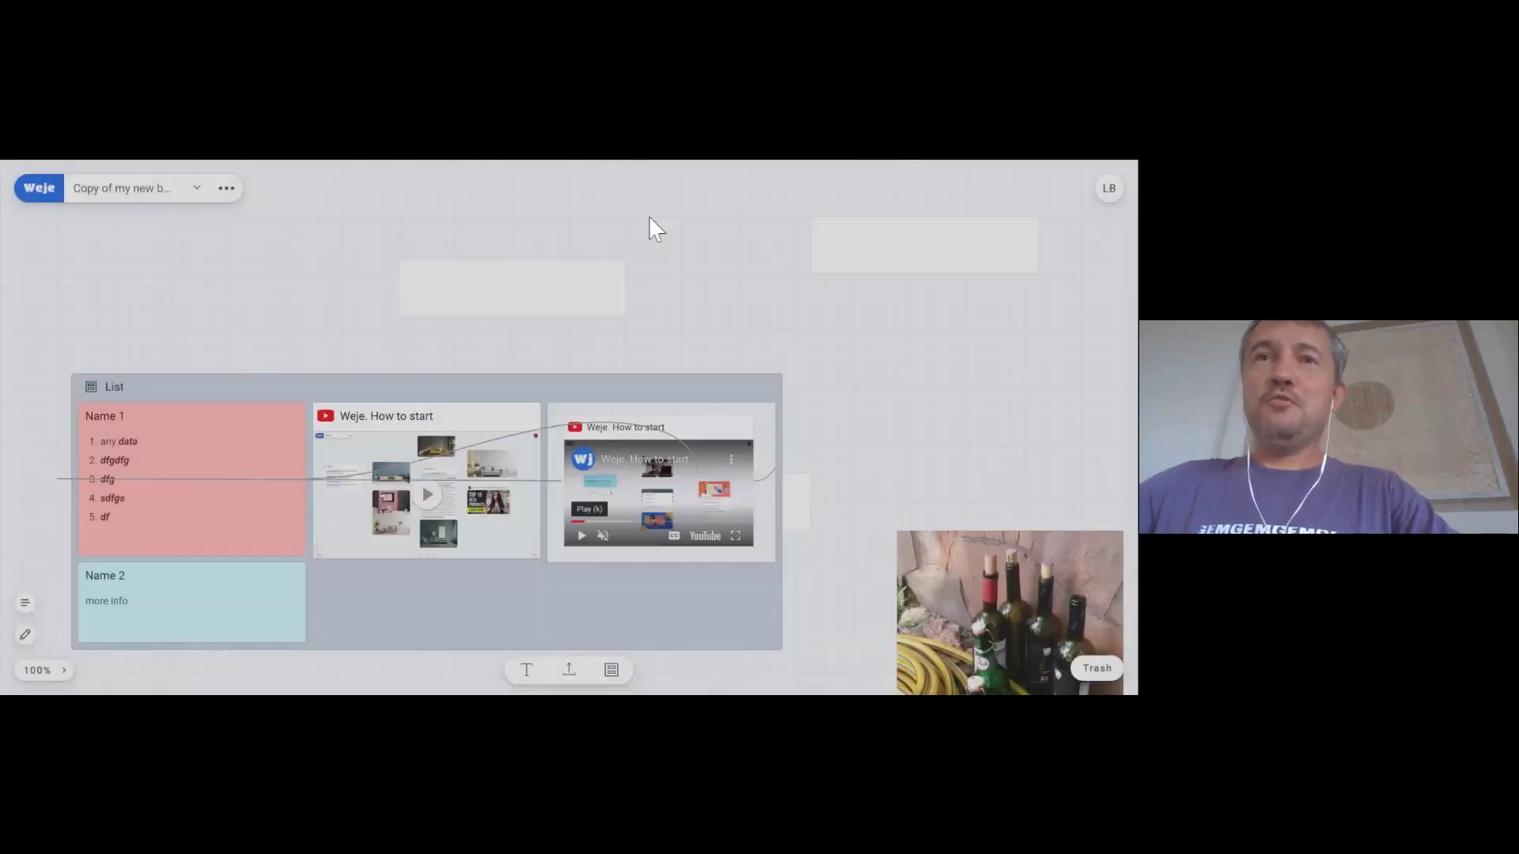
- Move the empty card left above the List and tint it light blue
{"action": "left_click_drag", "start_coordinate": [434, 291], "coordinate": [370, 310]}
{"action": "left_click", "coordinate": [362, 374]}
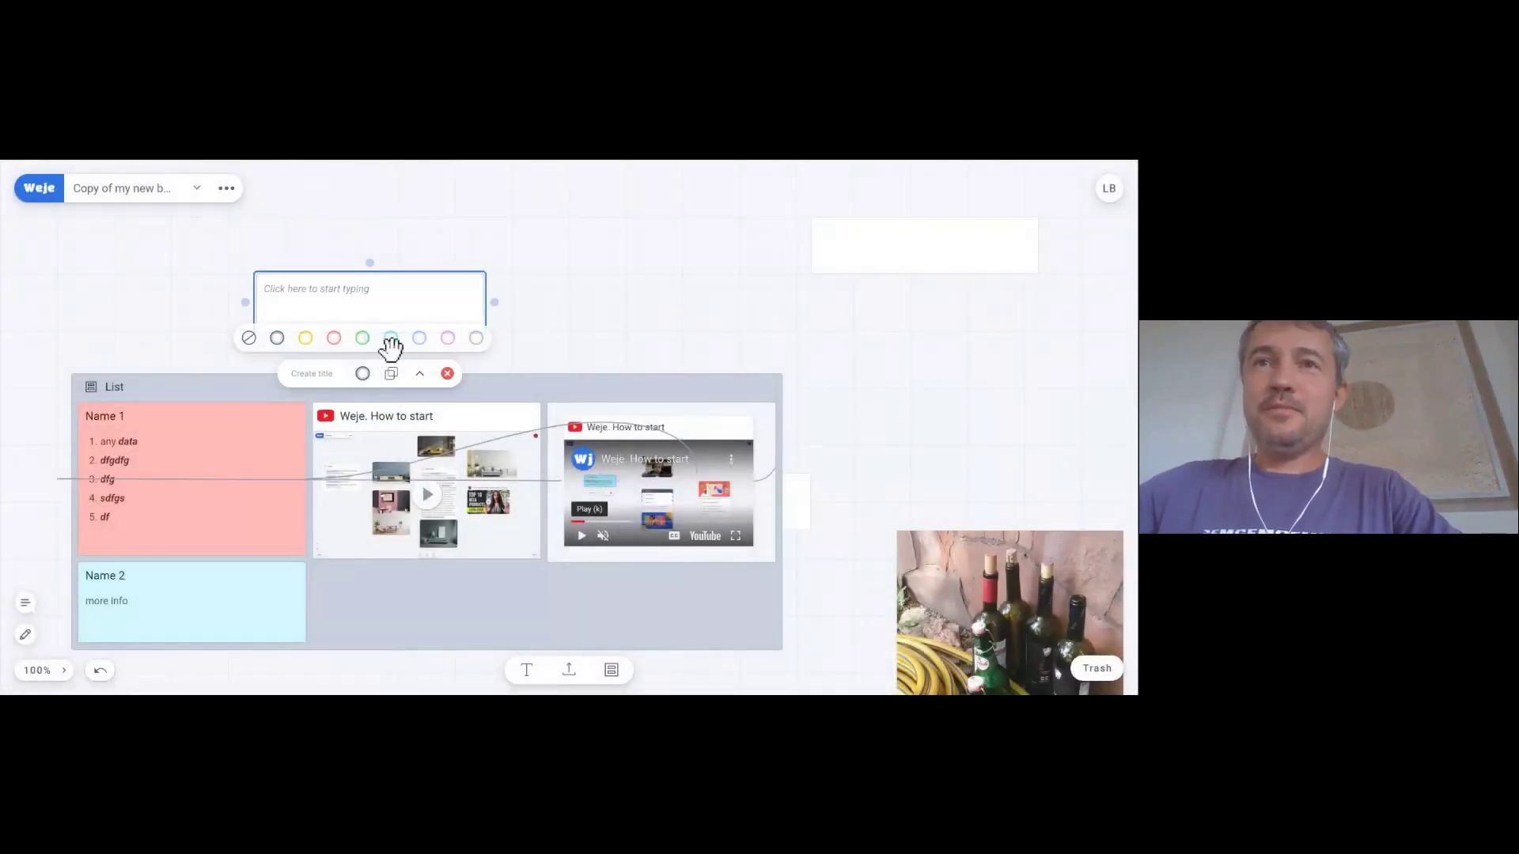
{"action": "left_click", "coordinate": [563, 290]}
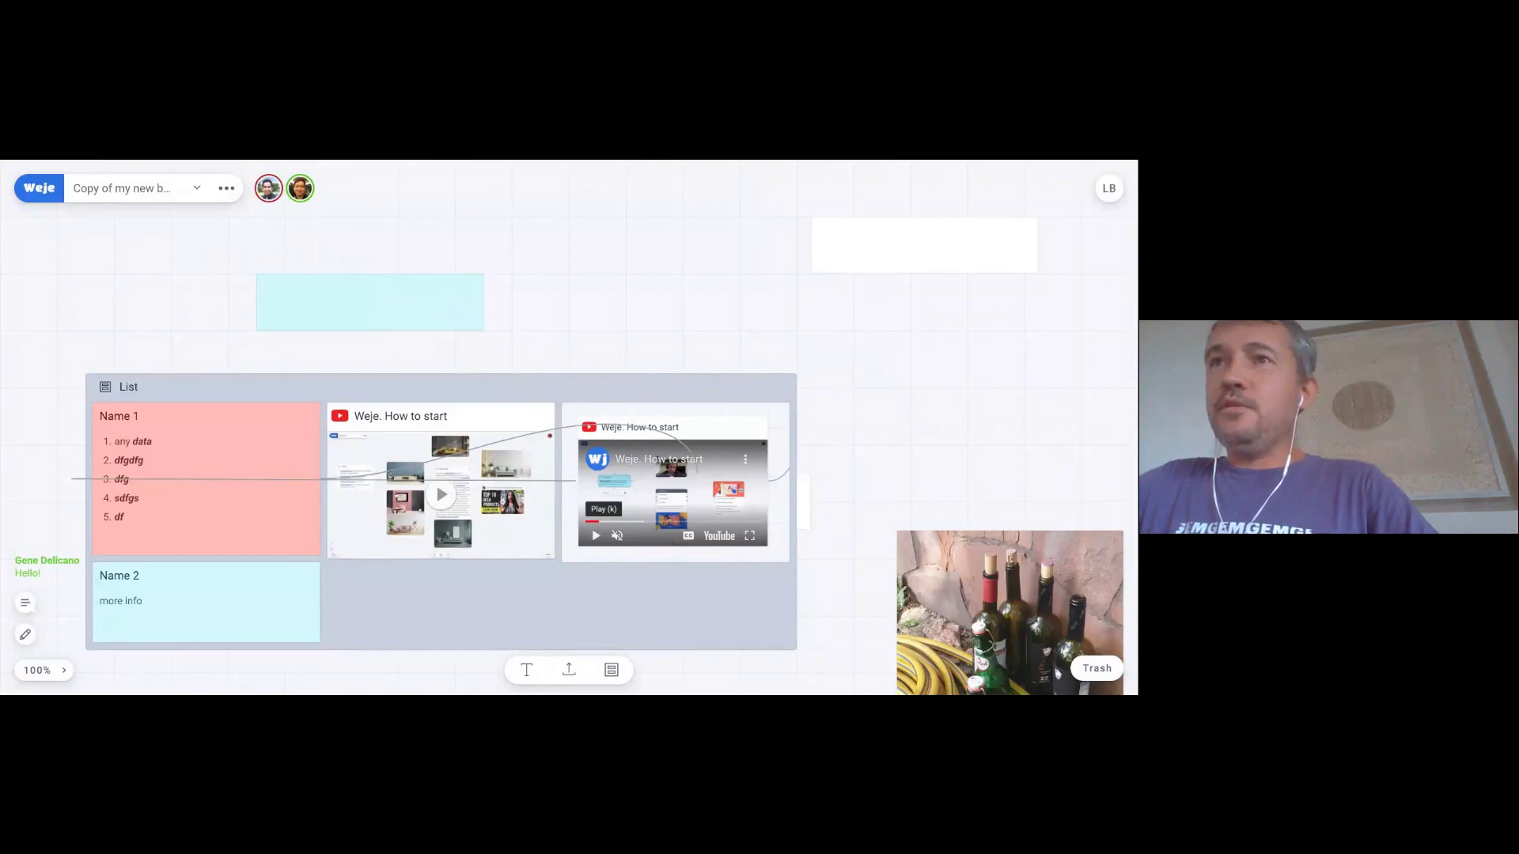
- Zoom the canvas out to 33% for a whole-board overview, then back in to 49%
{"action": "scroll", "coordinate": [728, 251], "scroll_direction": "down", "scroll_amount": 7}
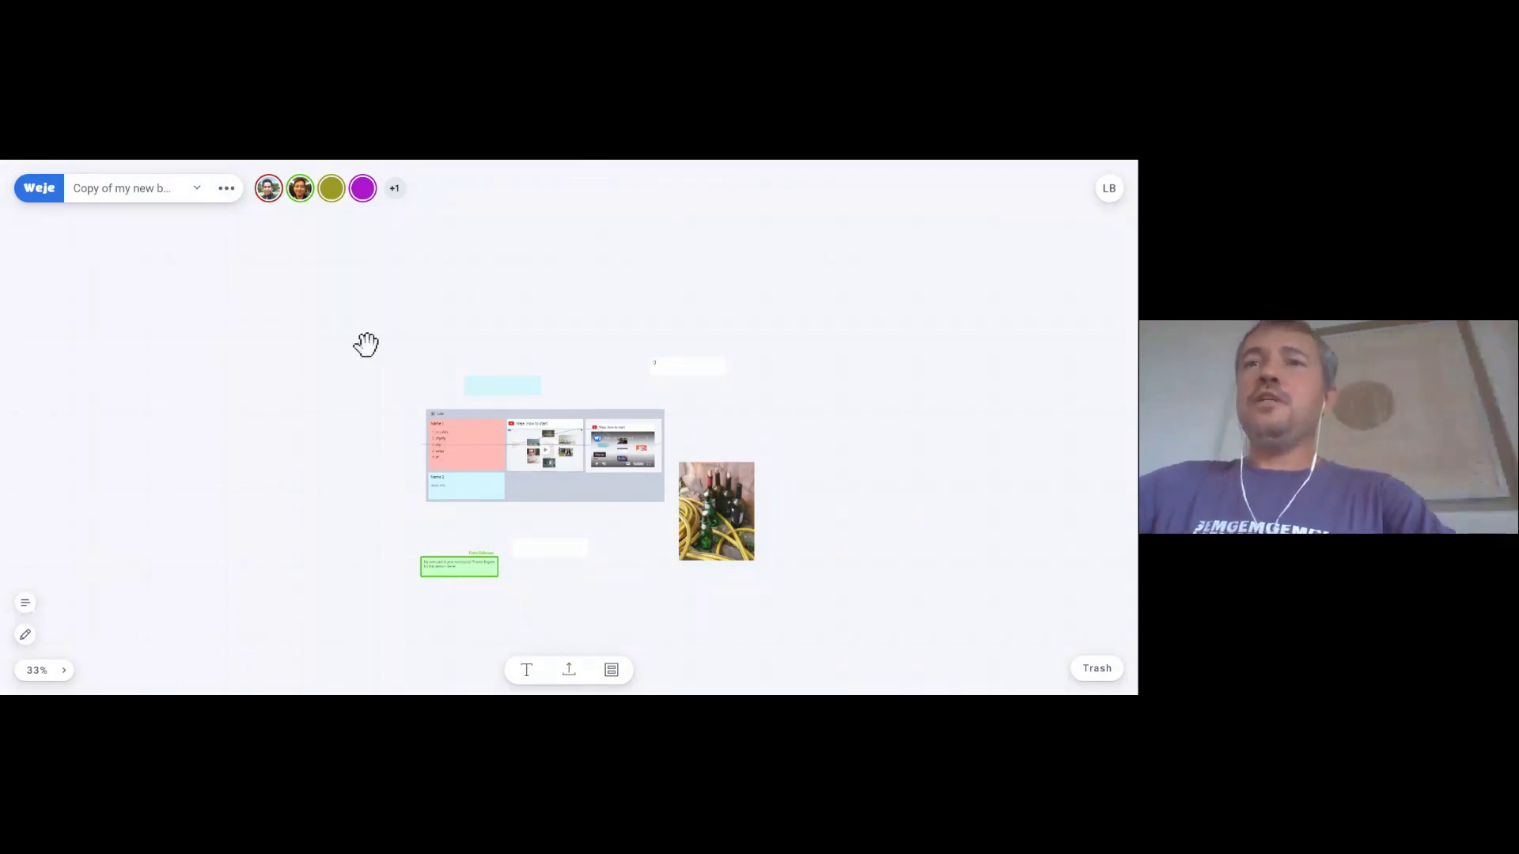
{"action": "scroll", "coordinate": [708, 522], "scroll_direction": "up", "scroll_amount": 4}
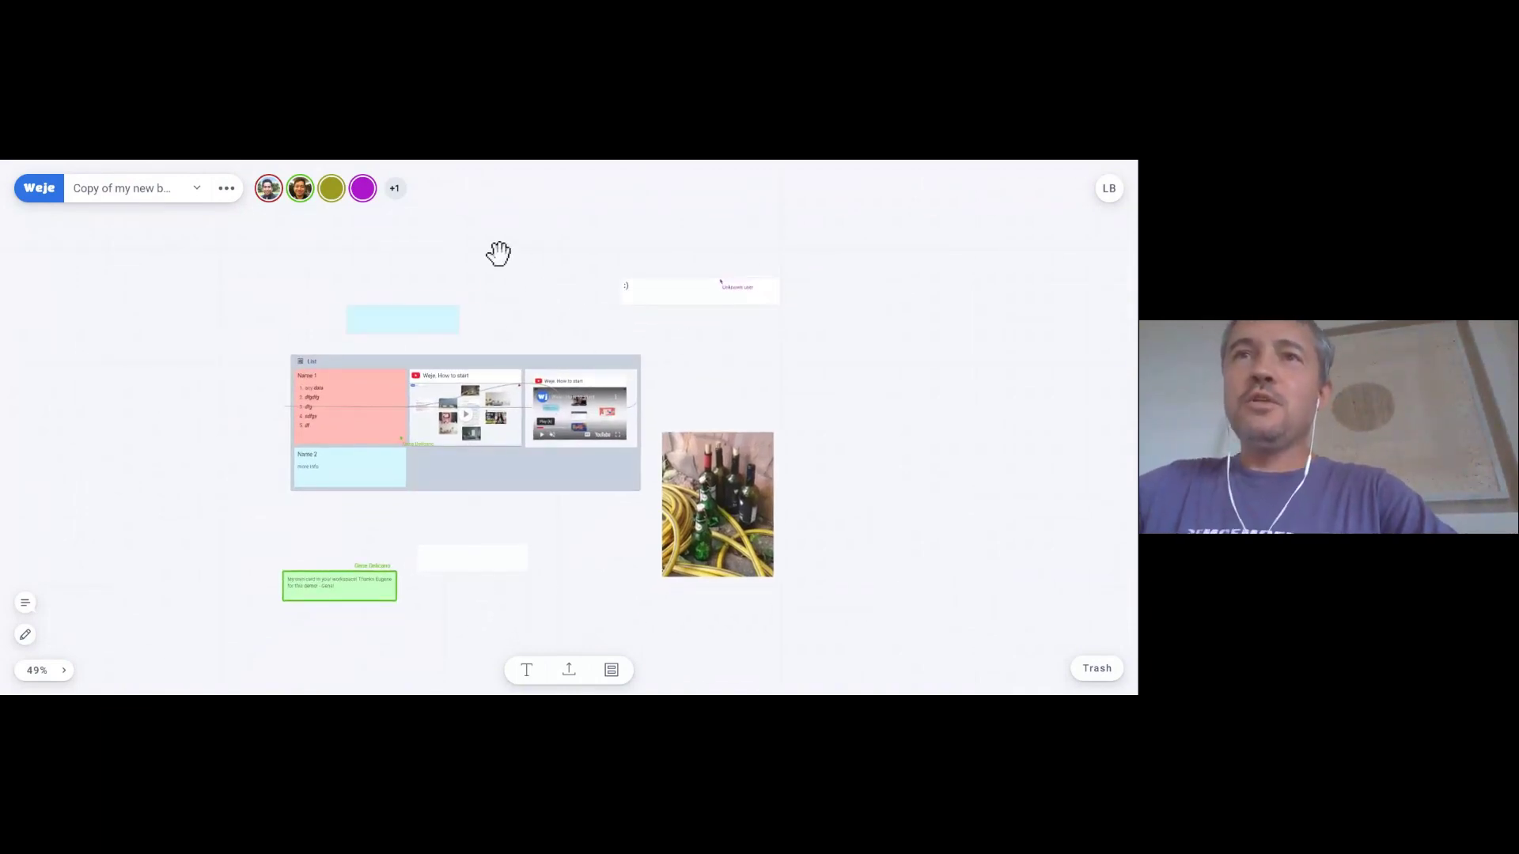
- Draw two freehand blue loops, one over the List card and one beside it
{"action": "mouse_move", "coordinate": [588, 268]}
{"action": "left_mouse_down"}
{"action": "mouse_move", "coordinate": [458, 482]}
{"action": "mouse_move", "coordinate": [393, 254]}
{"action": "mouse_move", "coordinate": [539, 376]}
{"action": "mouse_move", "coordinate": [469, 416]}
{"action": "left_mouse_up"}
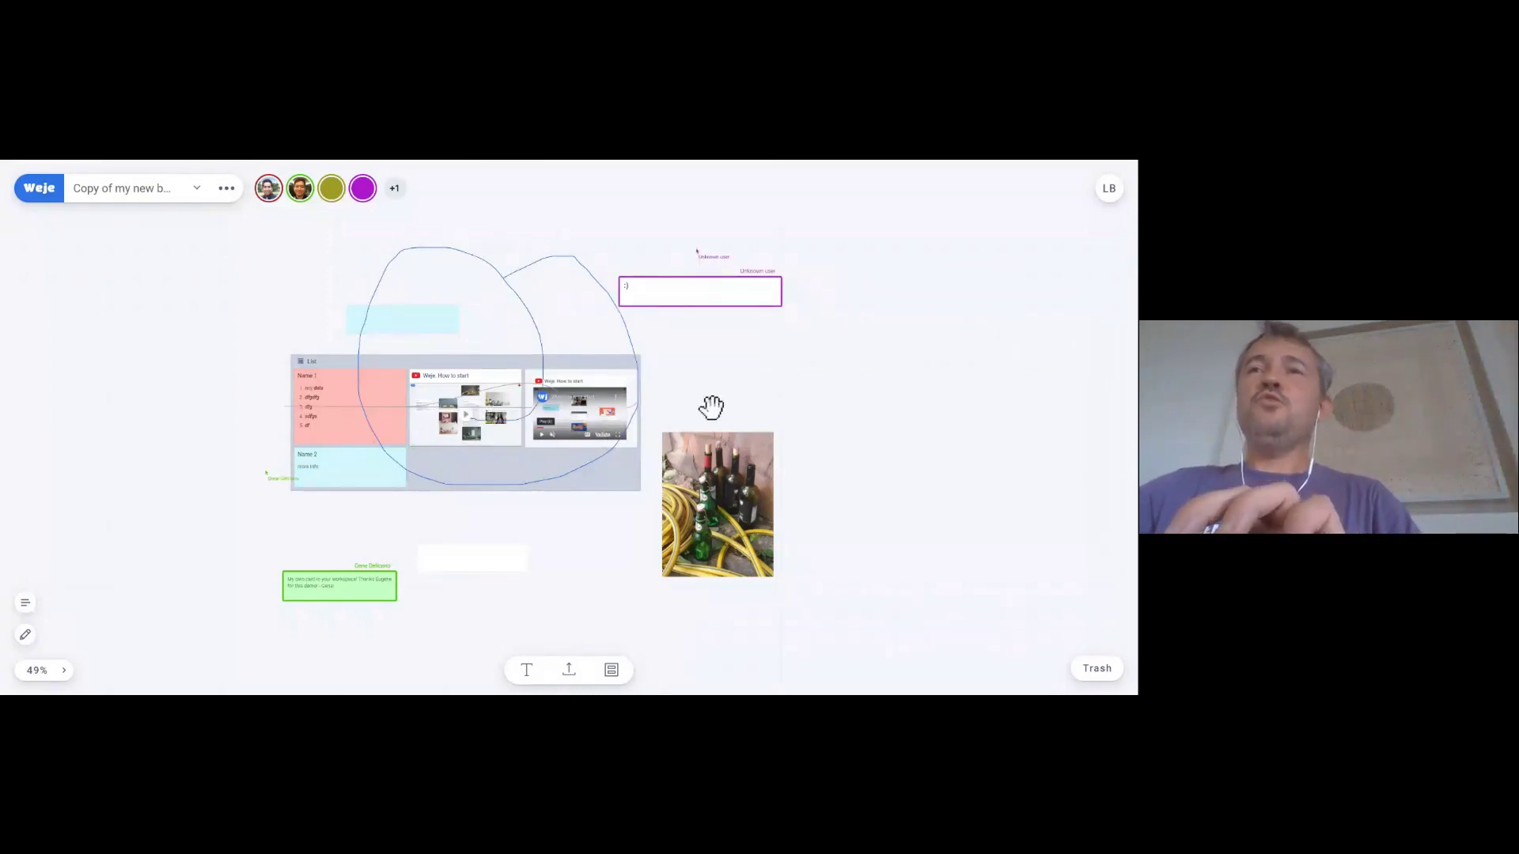
{"action": "mouse_move", "coordinate": [716, 405]}
{"action": "left_mouse_down"}
{"action": "mouse_move", "coordinate": [844, 349]}
{"action": "mouse_move", "coordinate": [704, 374]}
{"action": "left_mouse_up"}
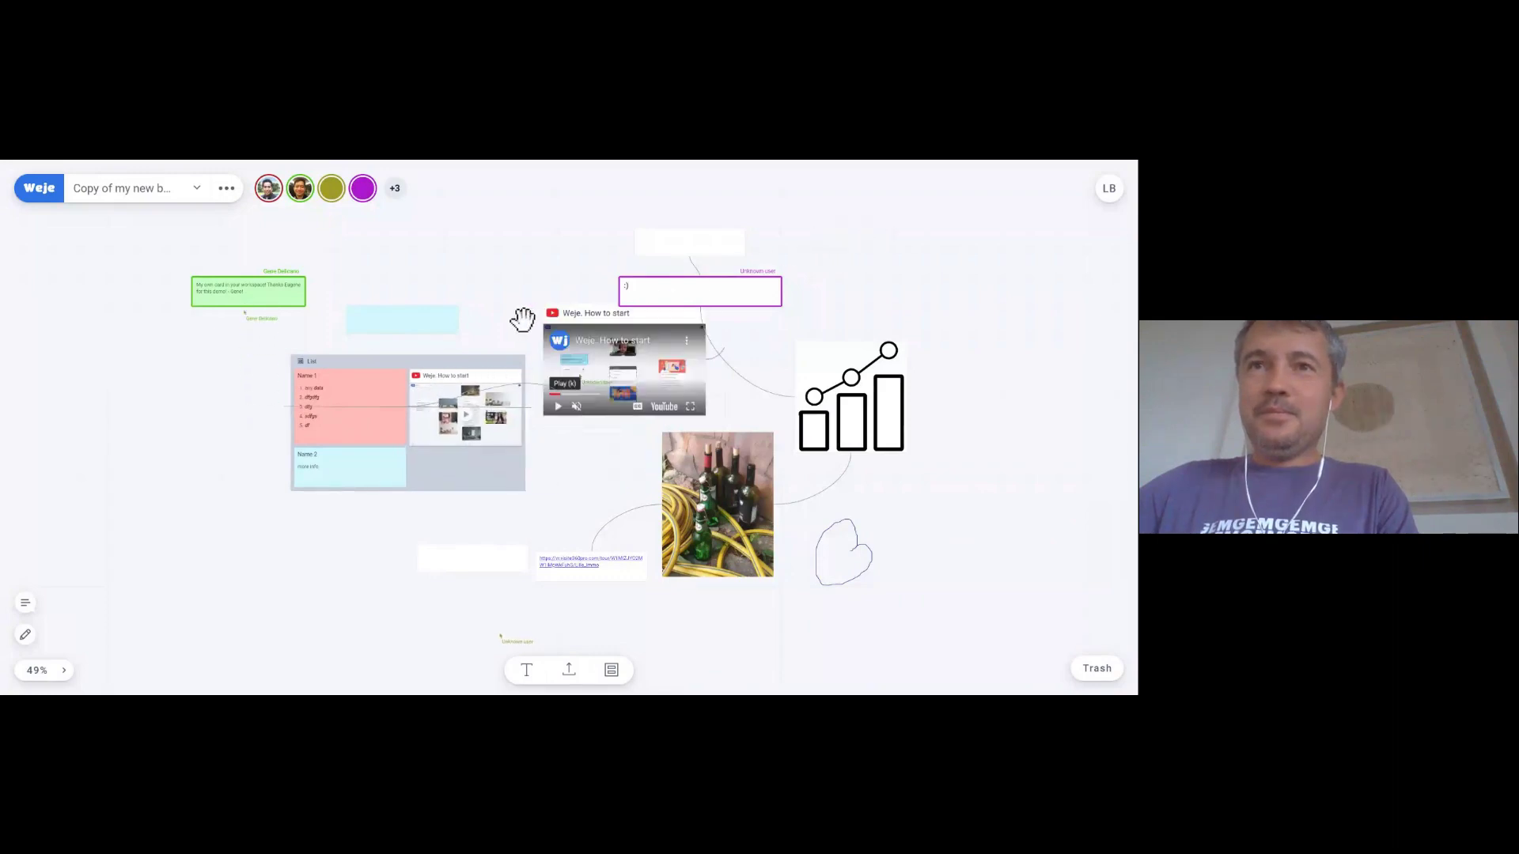
{"action": "left_click", "coordinate": [1097, 671]}
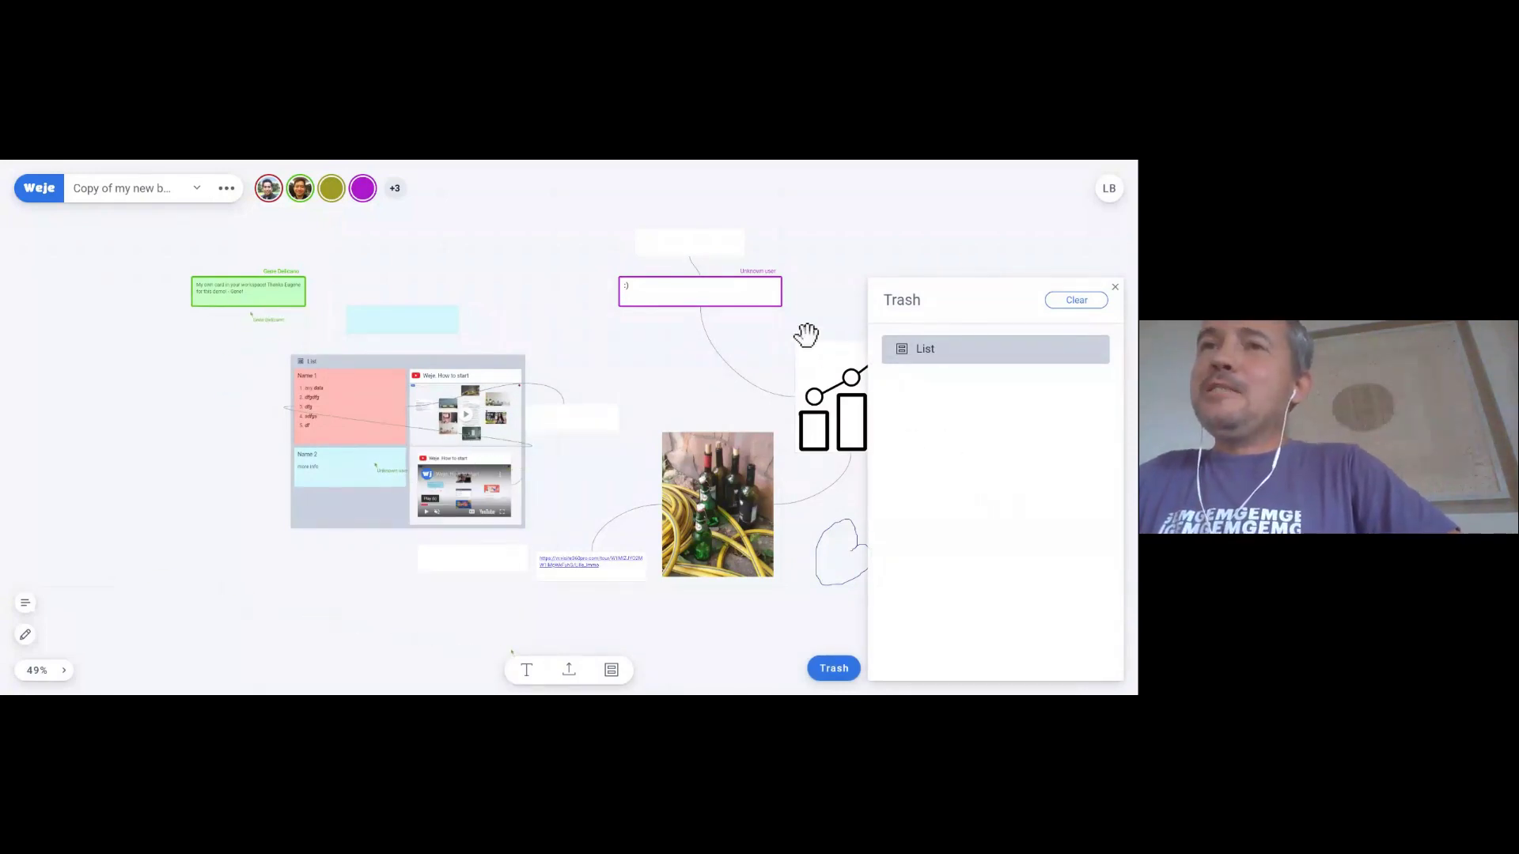
{"action": "left_click", "coordinate": [759, 333]}
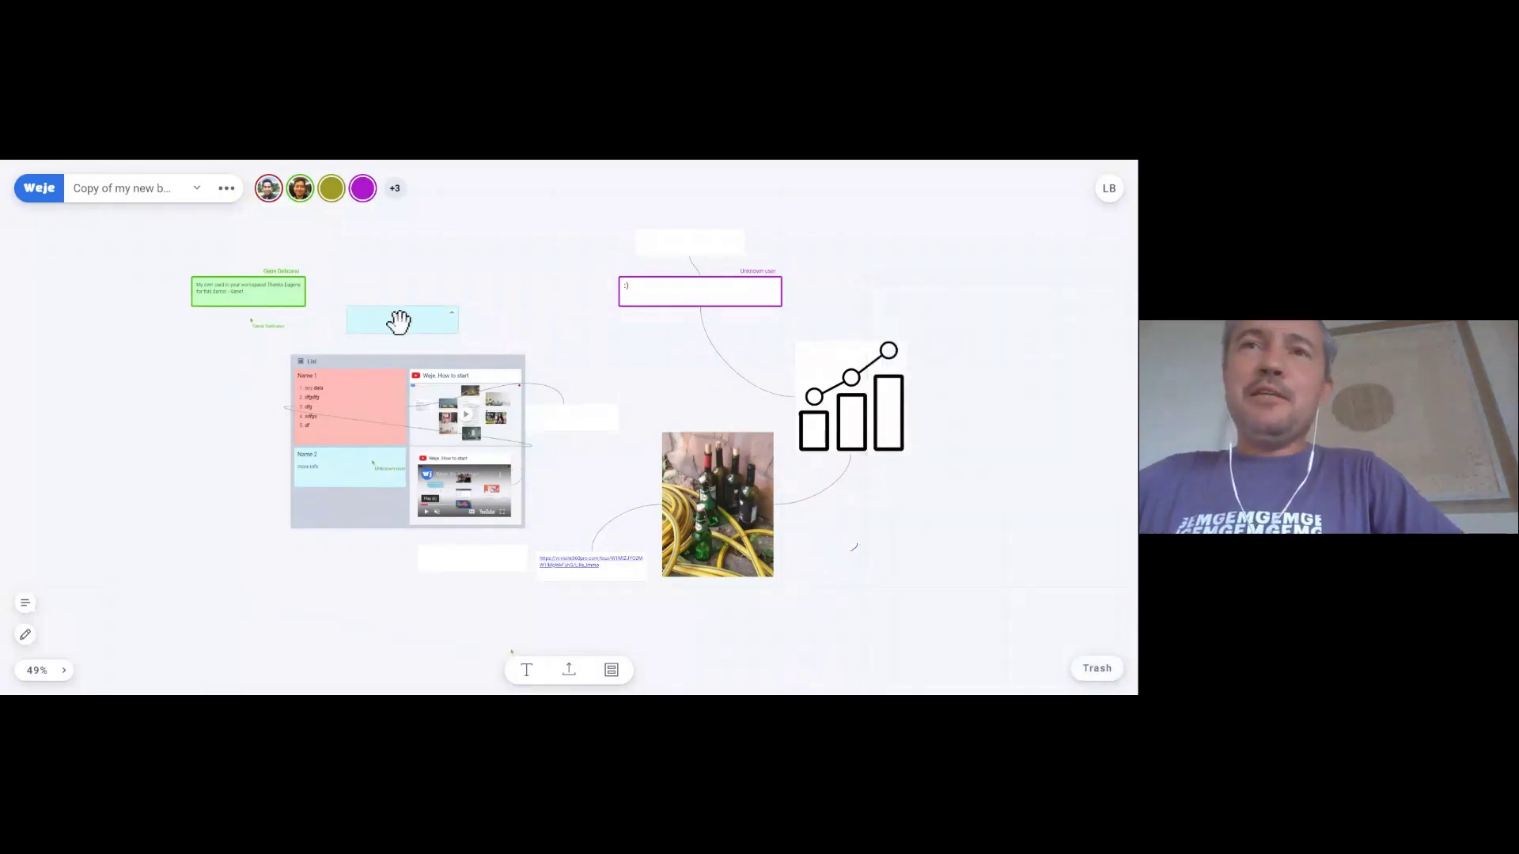
{"action": "left_click", "coordinate": [1100, 670]}
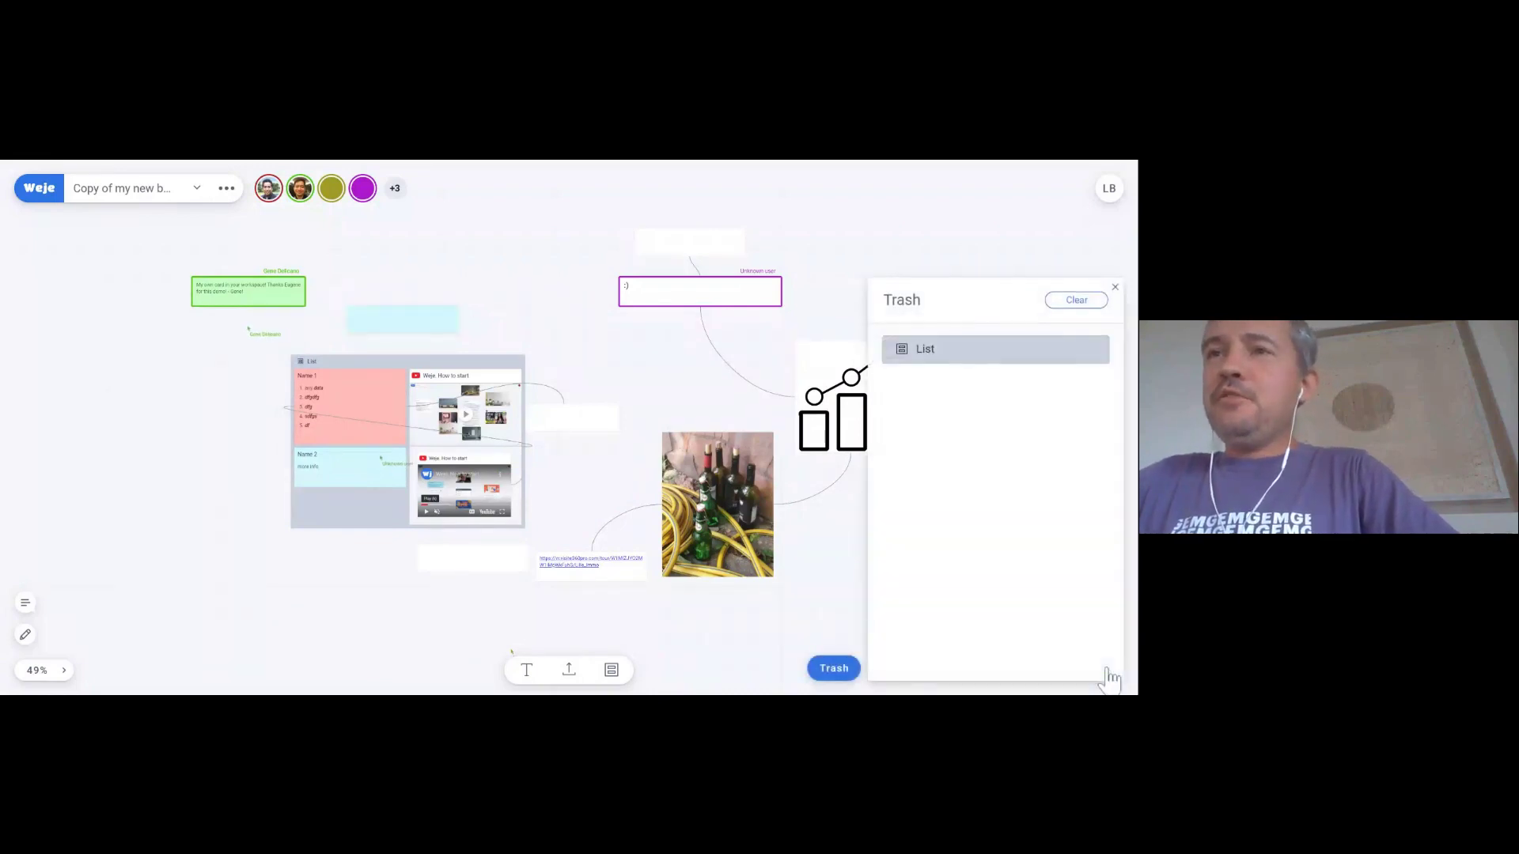
{"action": "left_click", "coordinate": [835, 615]}
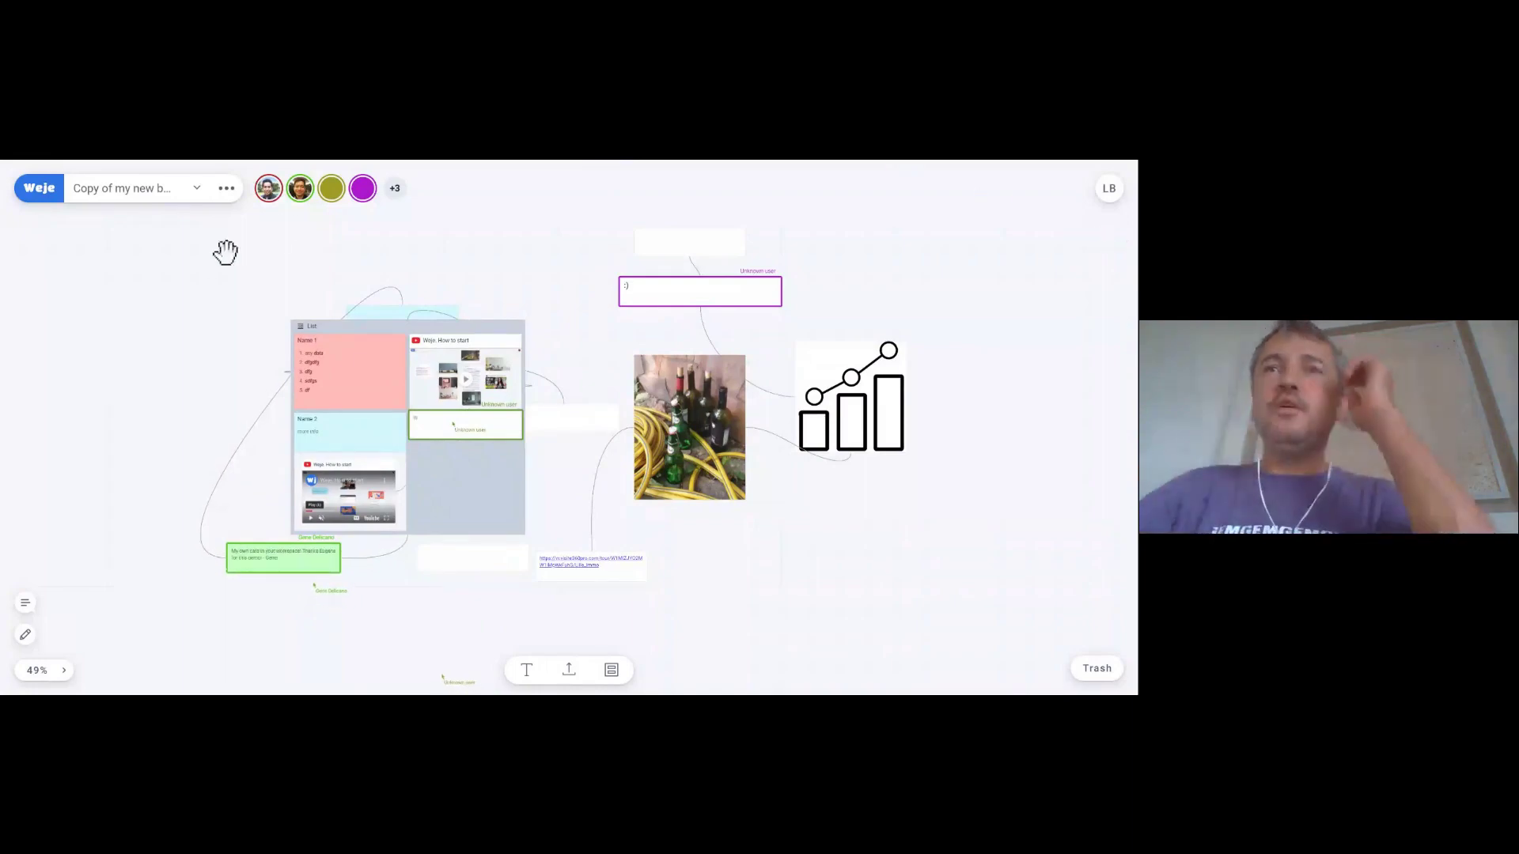
- Switch to the Weje Pricing Plans page showing Free, Personal and Business tiers
{"action": "key", "text": "ctrl+Tab"}
{"action": "scroll", "coordinate": [273, 434], "scroll_direction": "down", "scroll_amount": 1}
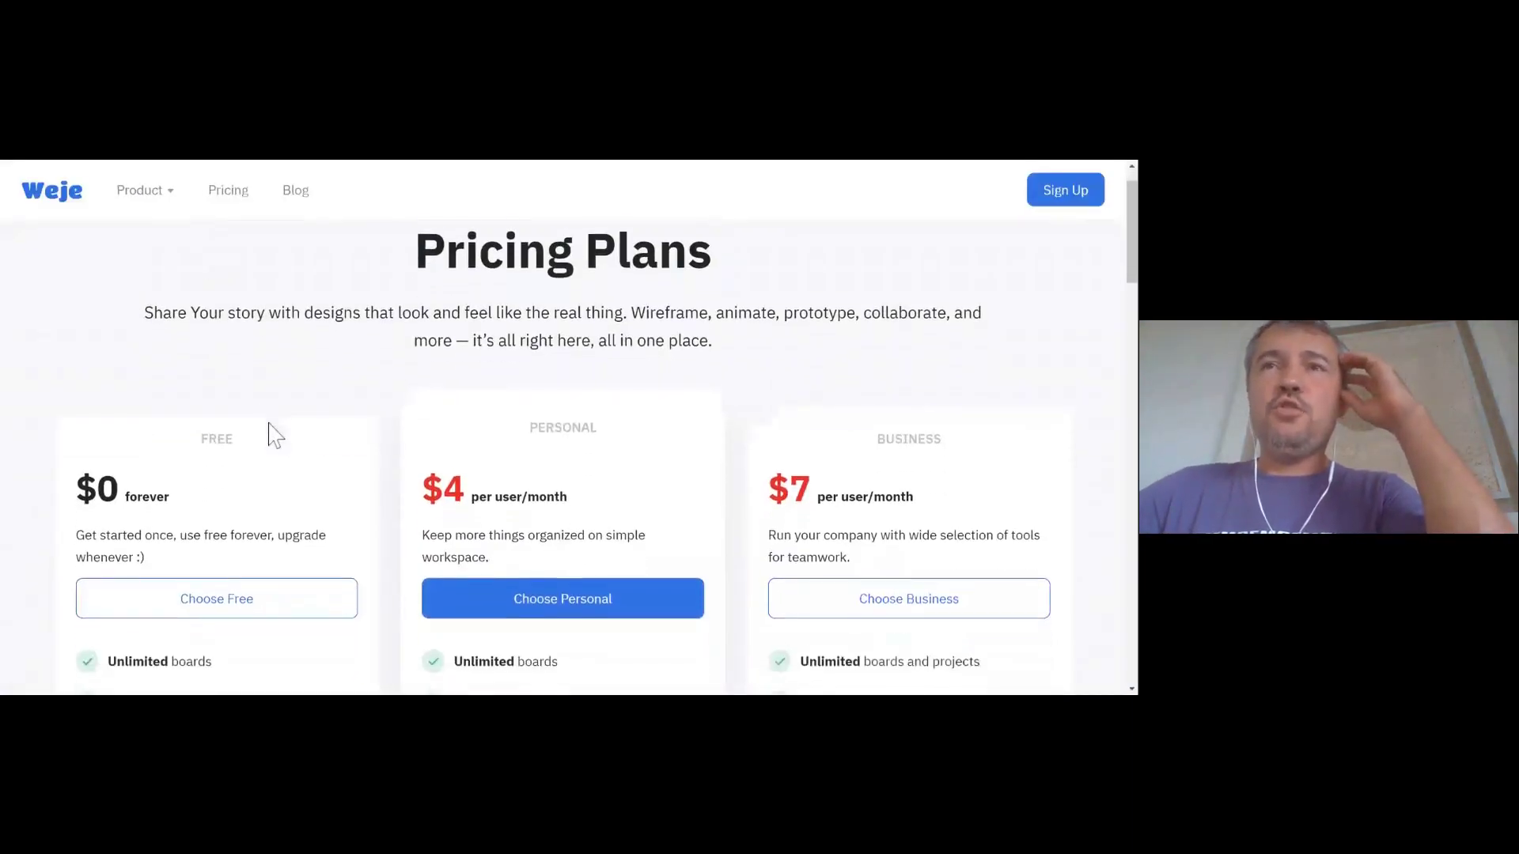
{"action": "scroll", "coordinate": [273, 434], "scroll_direction": "down", "scroll_amount": 1}
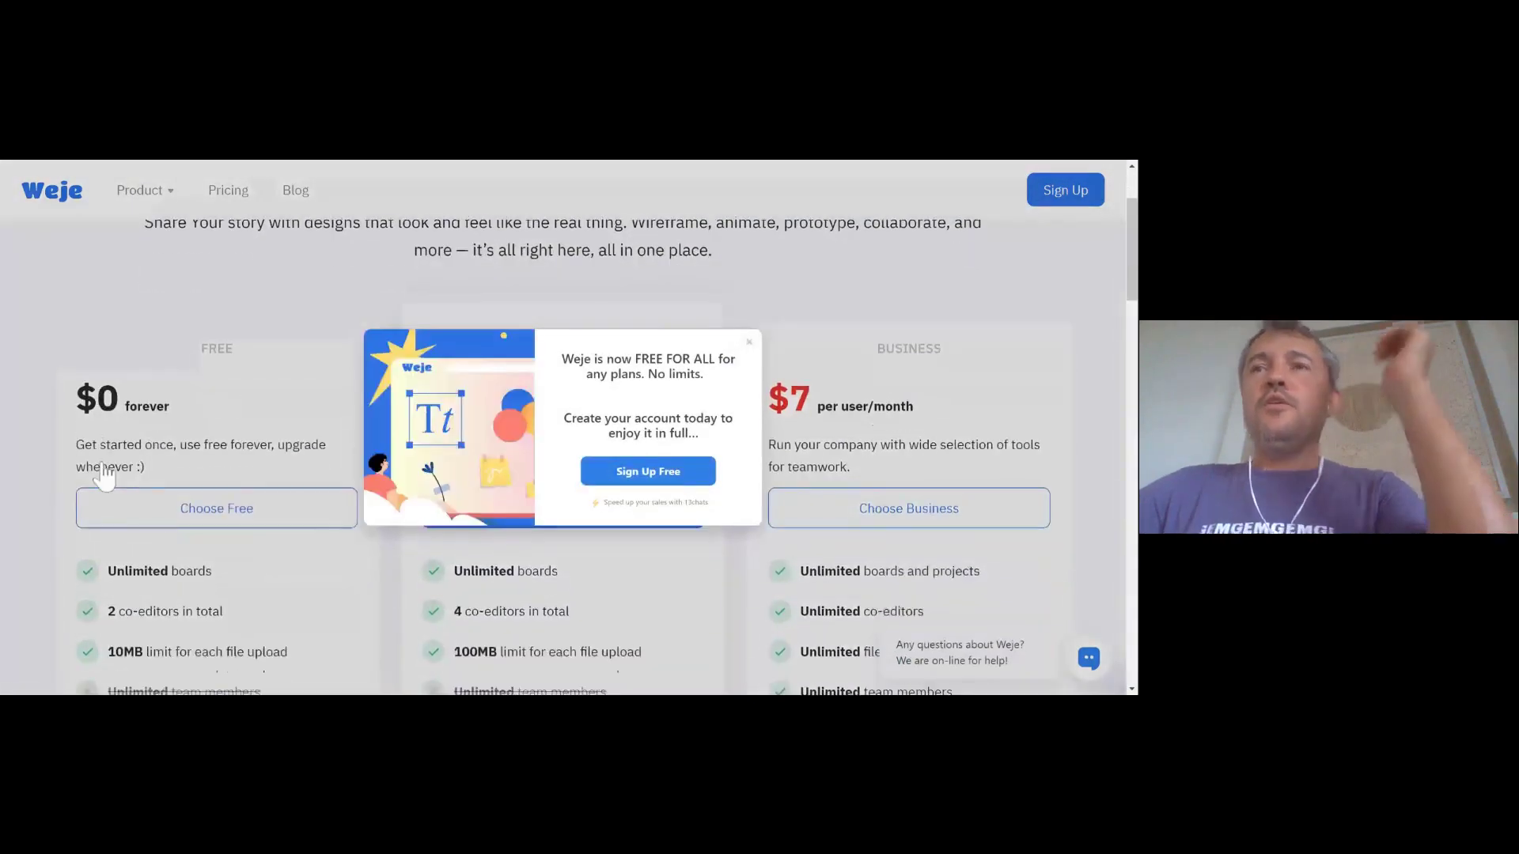
{"action": "left_click", "coordinate": [749, 343]}
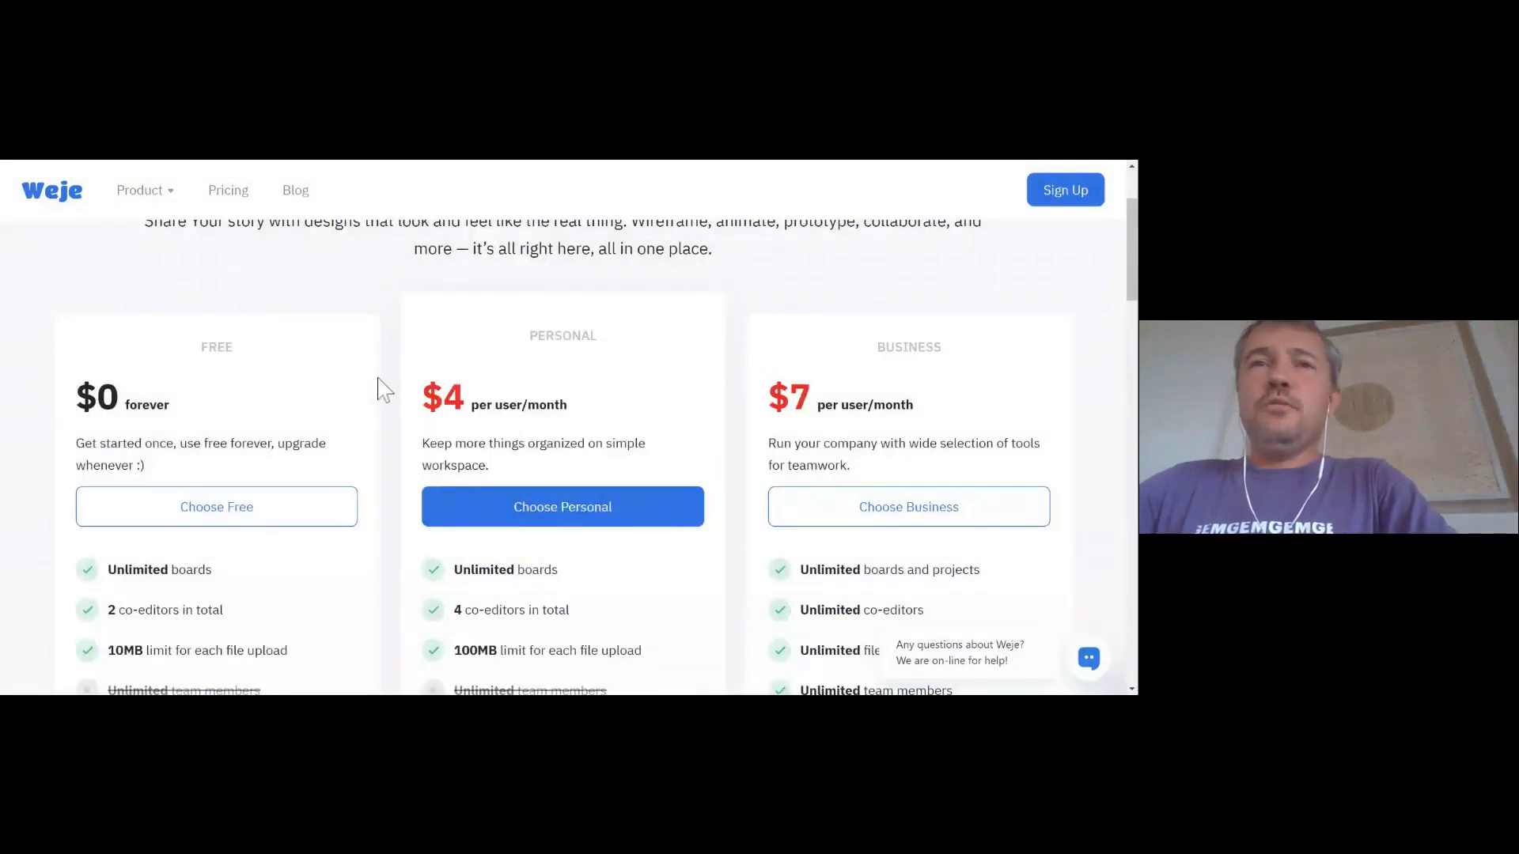
{"action": "scroll", "coordinate": [379, 386], "scroll_direction": "down", "scroll_amount": 1}
{"action": "scroll", "coordinate": [356, 444], "scroll_direction": "down", "scroll_amount": 1}
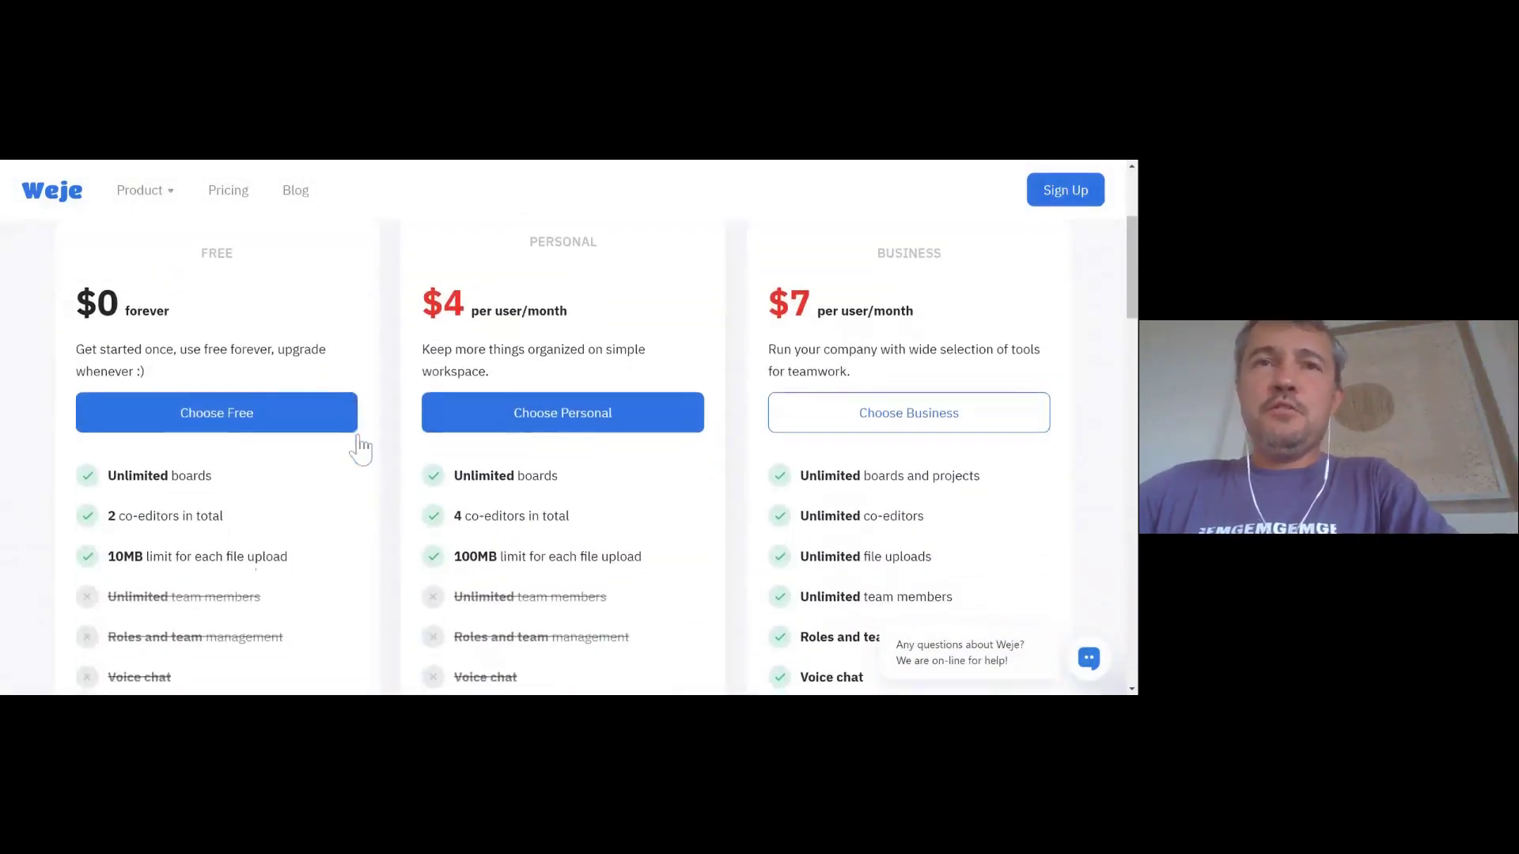
{"action": "scroll", "coordinate": [9, 412], "scroll_direction": "down", "scroll_amount": 1}
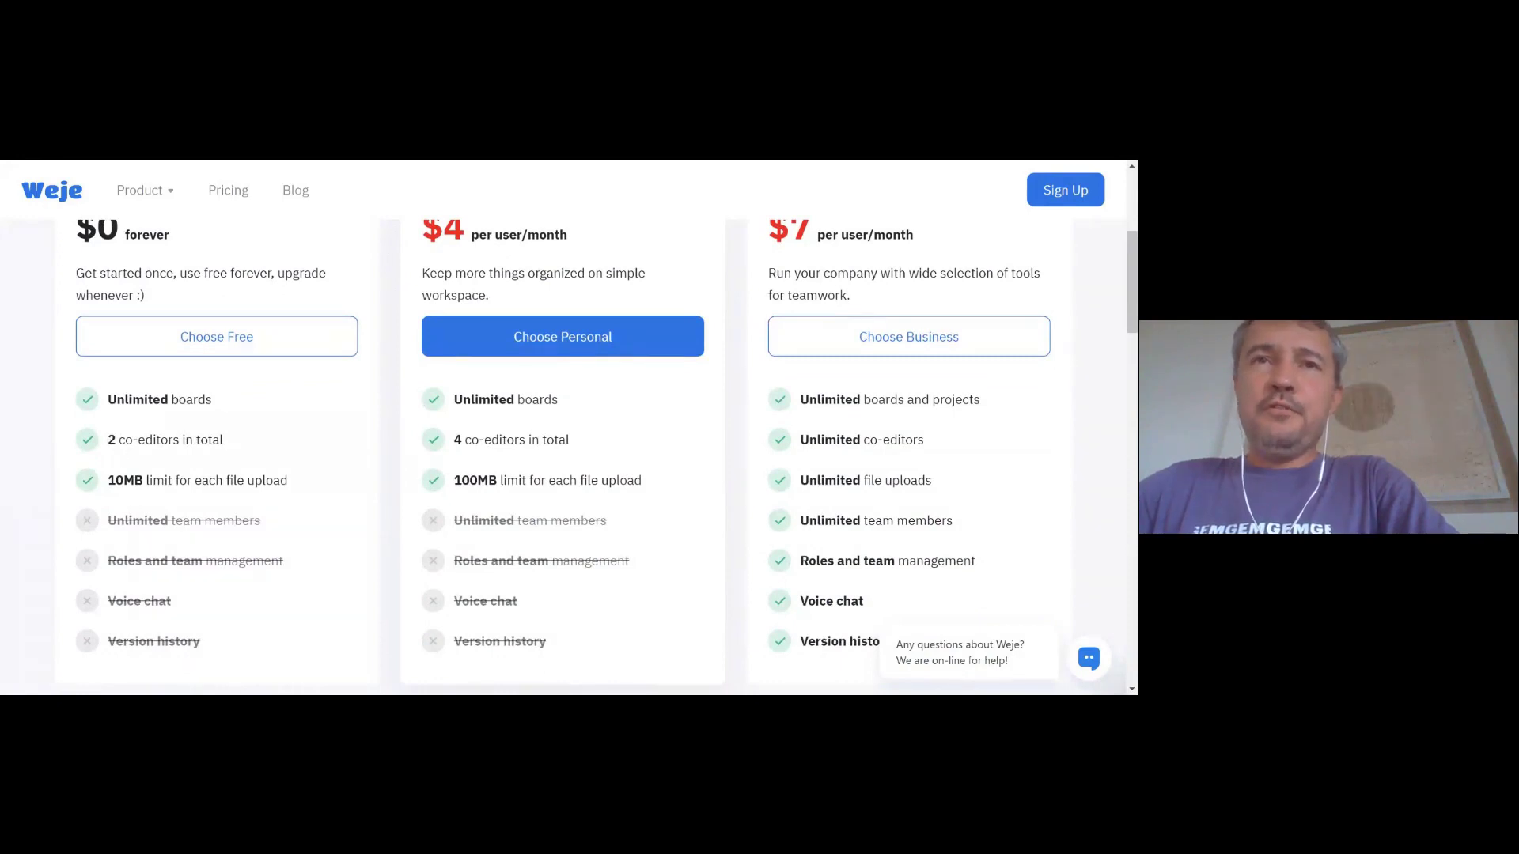
{"action": "left_click_drag", "start_coordinate": [107, 480], "coordinate": [288, 480]}
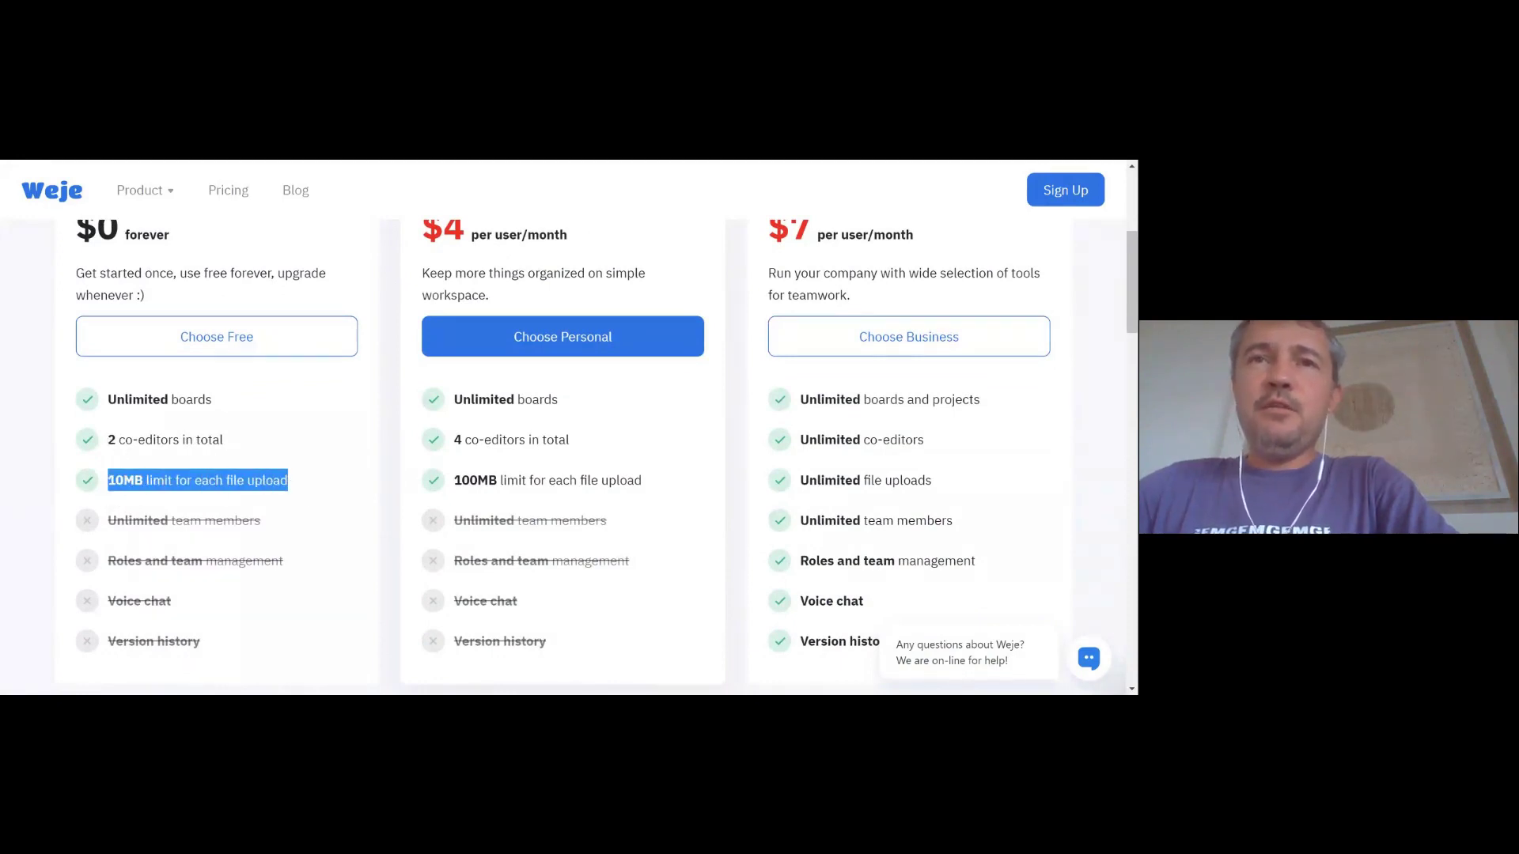
{"action": "left_click", "coordinate": [396, 482]}
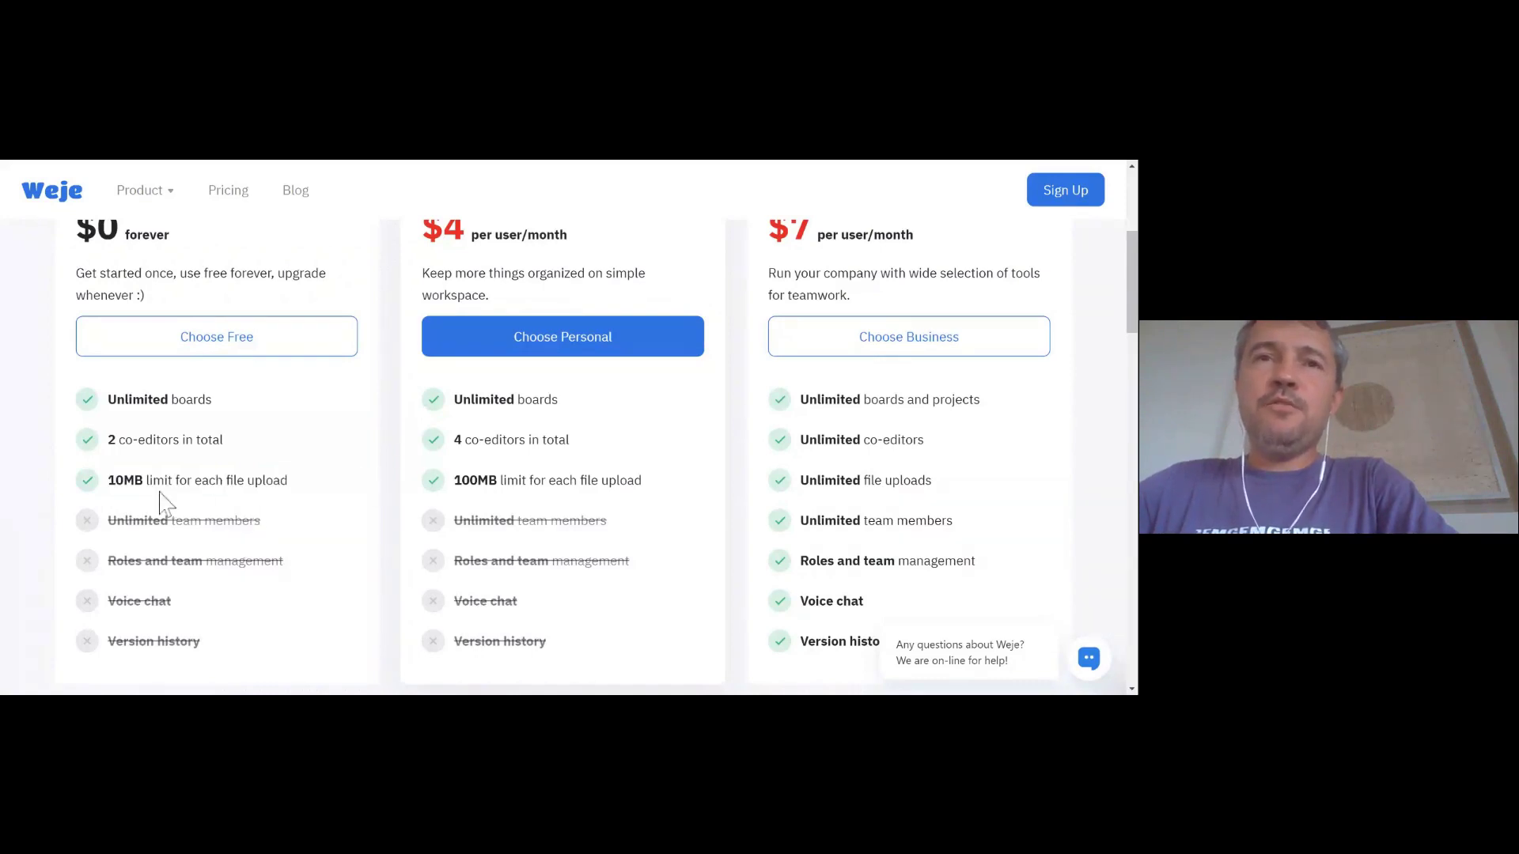
{"action": "scroll", "coordinate": [387, 482], "scroll_direction": "up", "scroll_amount": 1}
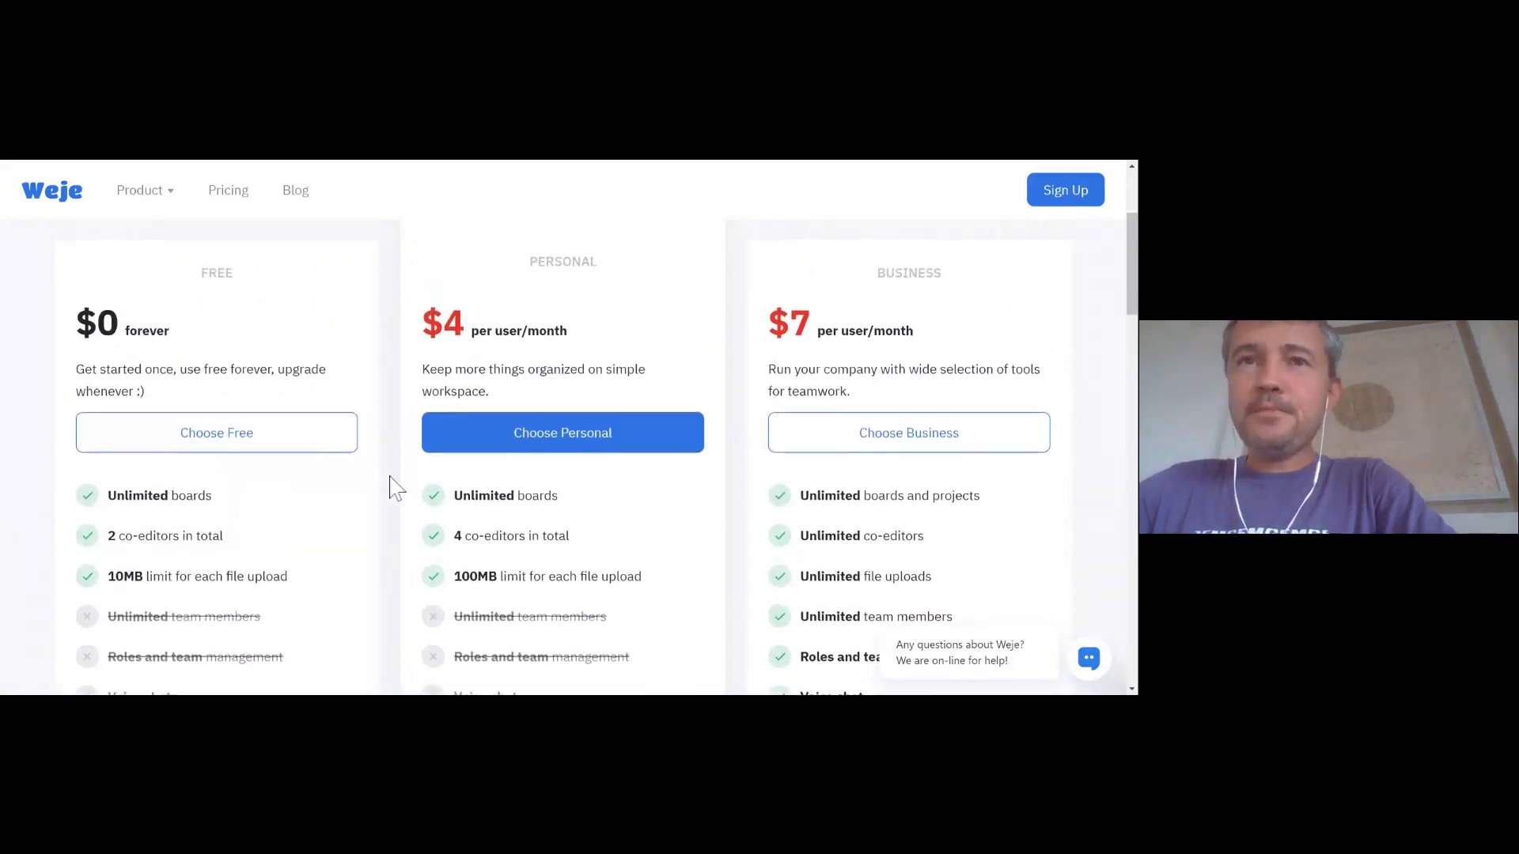
{"action": "scroll", "coordinate": [390, 477], "scroll_direction": "down", "scroll_amount": 1}
{"action": "scroll", "coordinate": [273, 502], "scroll_direction": "down", "scroll_amount": 1}
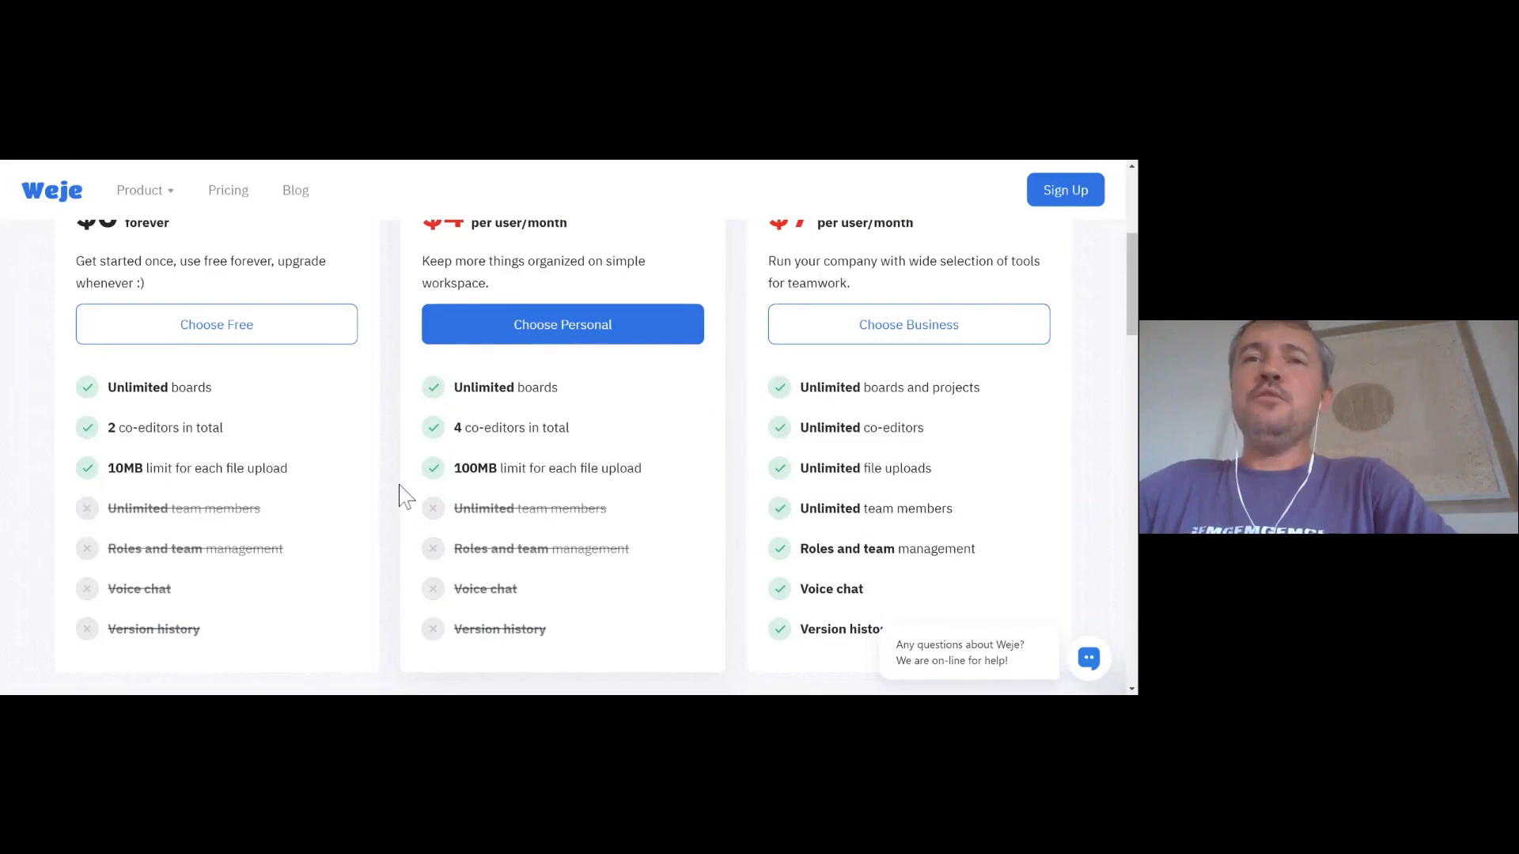
{"action": "scroll", "coordinate": [384, 497], "scroll_direction": "up", "scroll_amount": 2}
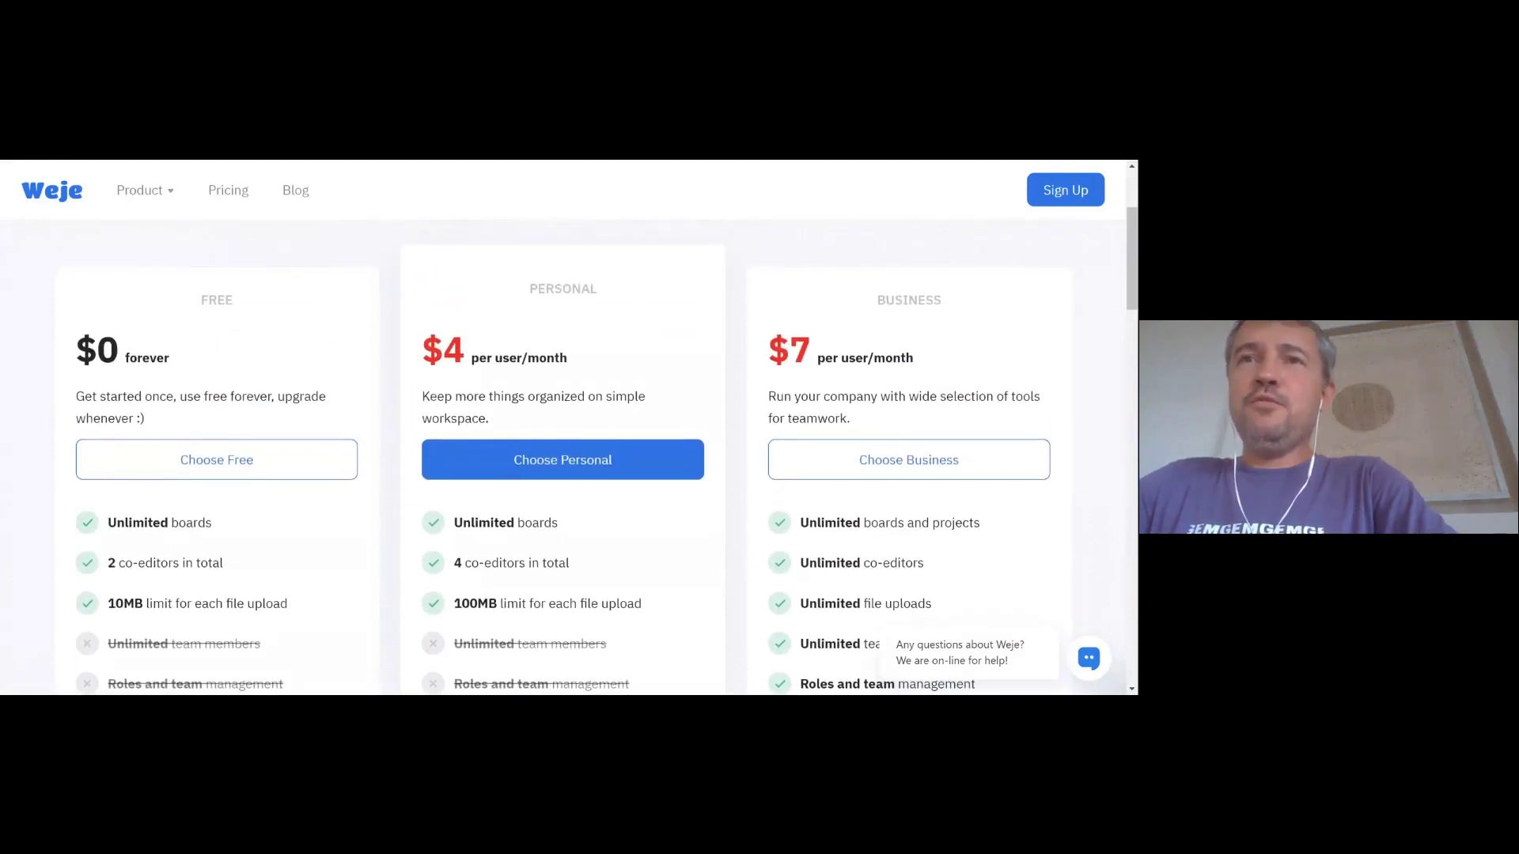
{"action": "scroll", "coordinate": [397, 434], "scroll_direction": "down", "scroll_amount": 1}
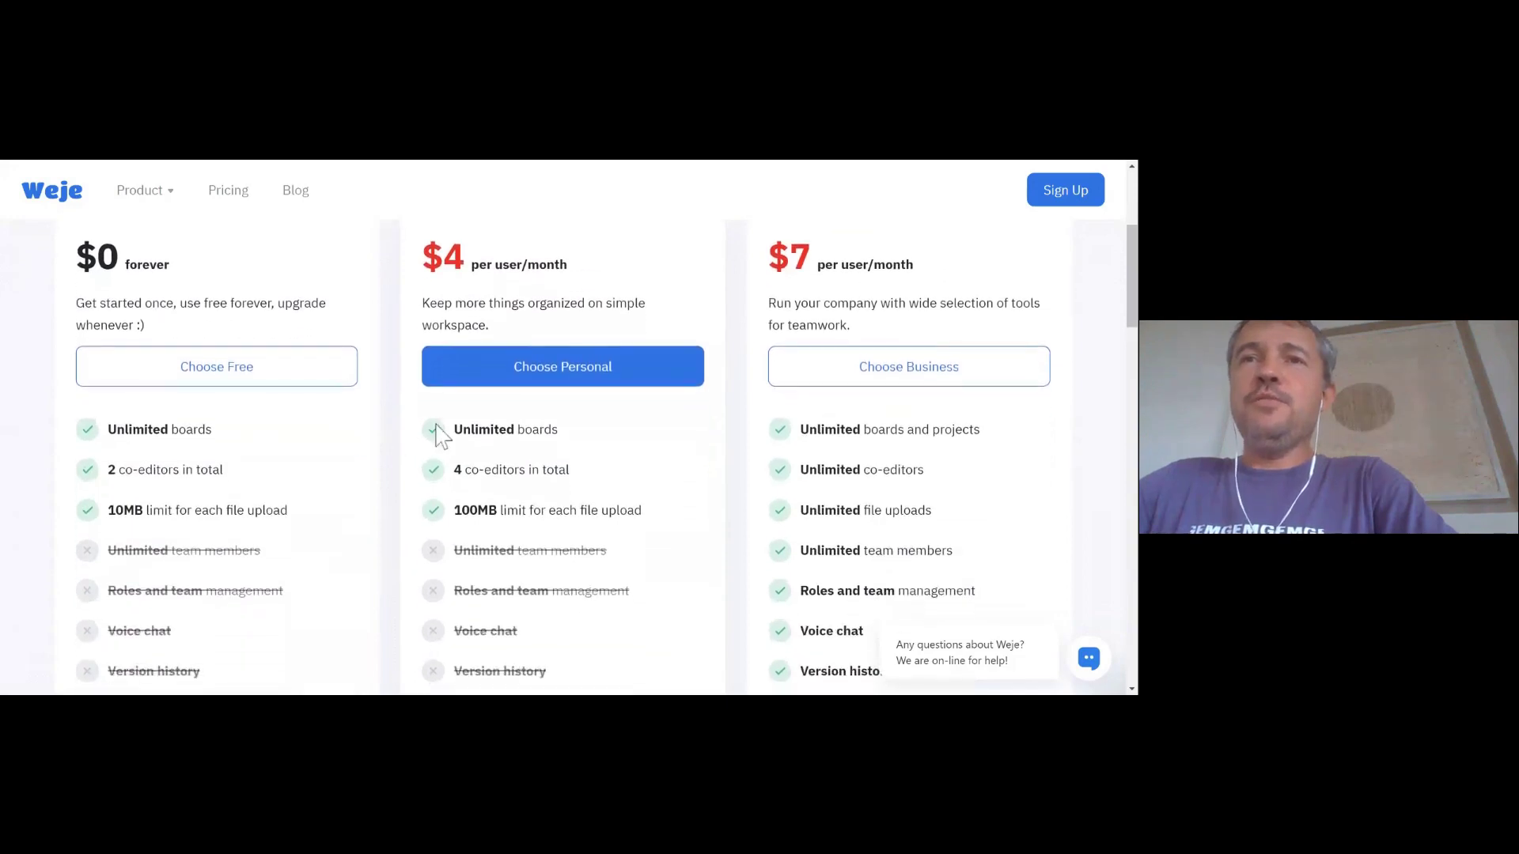
{"action": "scroll", "coordinate": [562, 453], "scroll_direction": "down", "scroll_amount": 1}
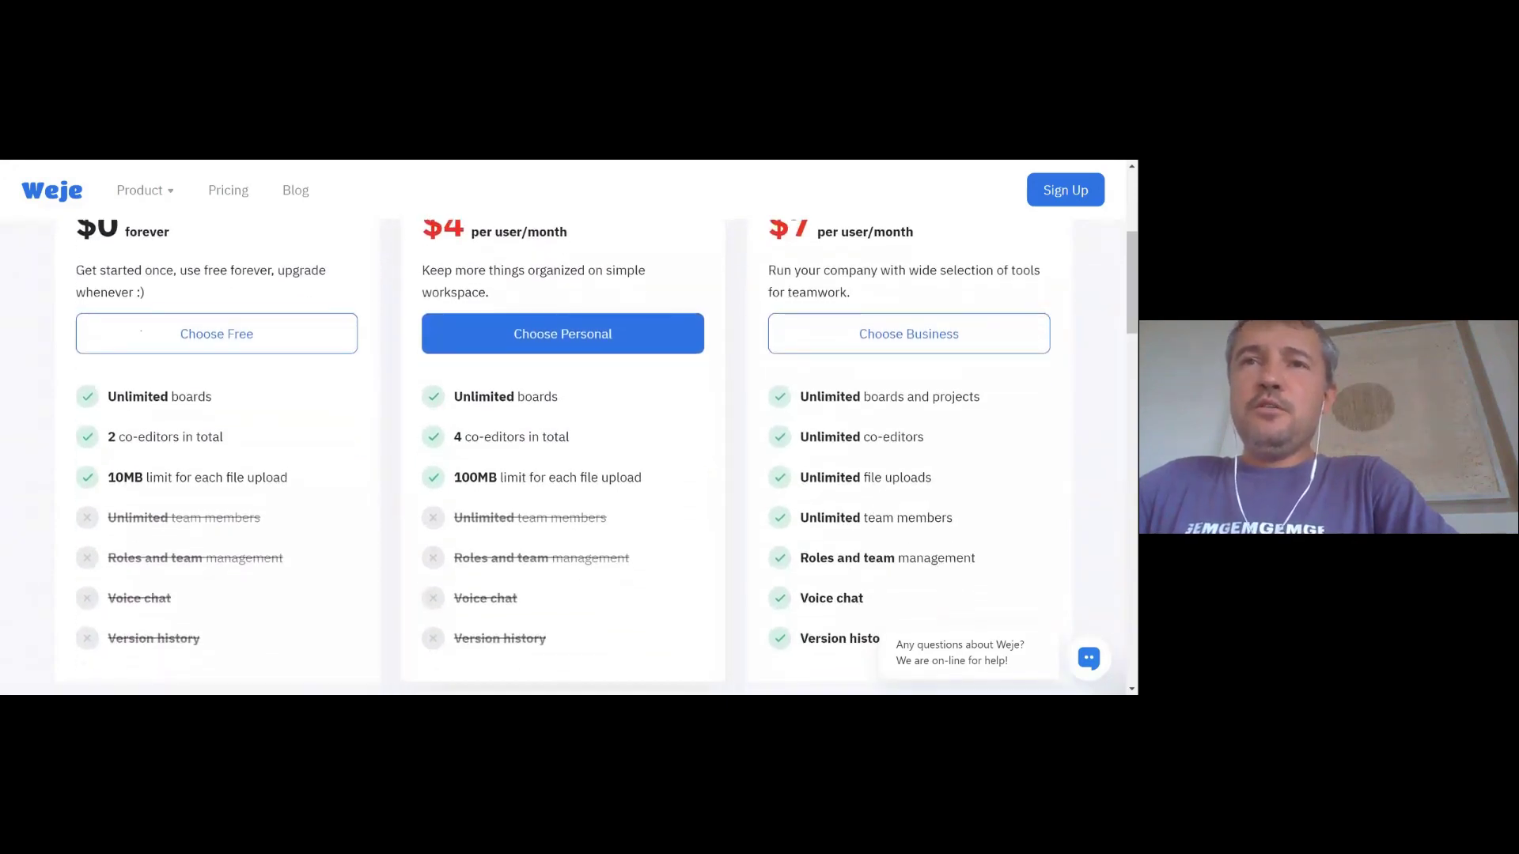
{"action": "left_click_drag", "start_coordinate": [461, 477], "coordinate": [488, 477]}
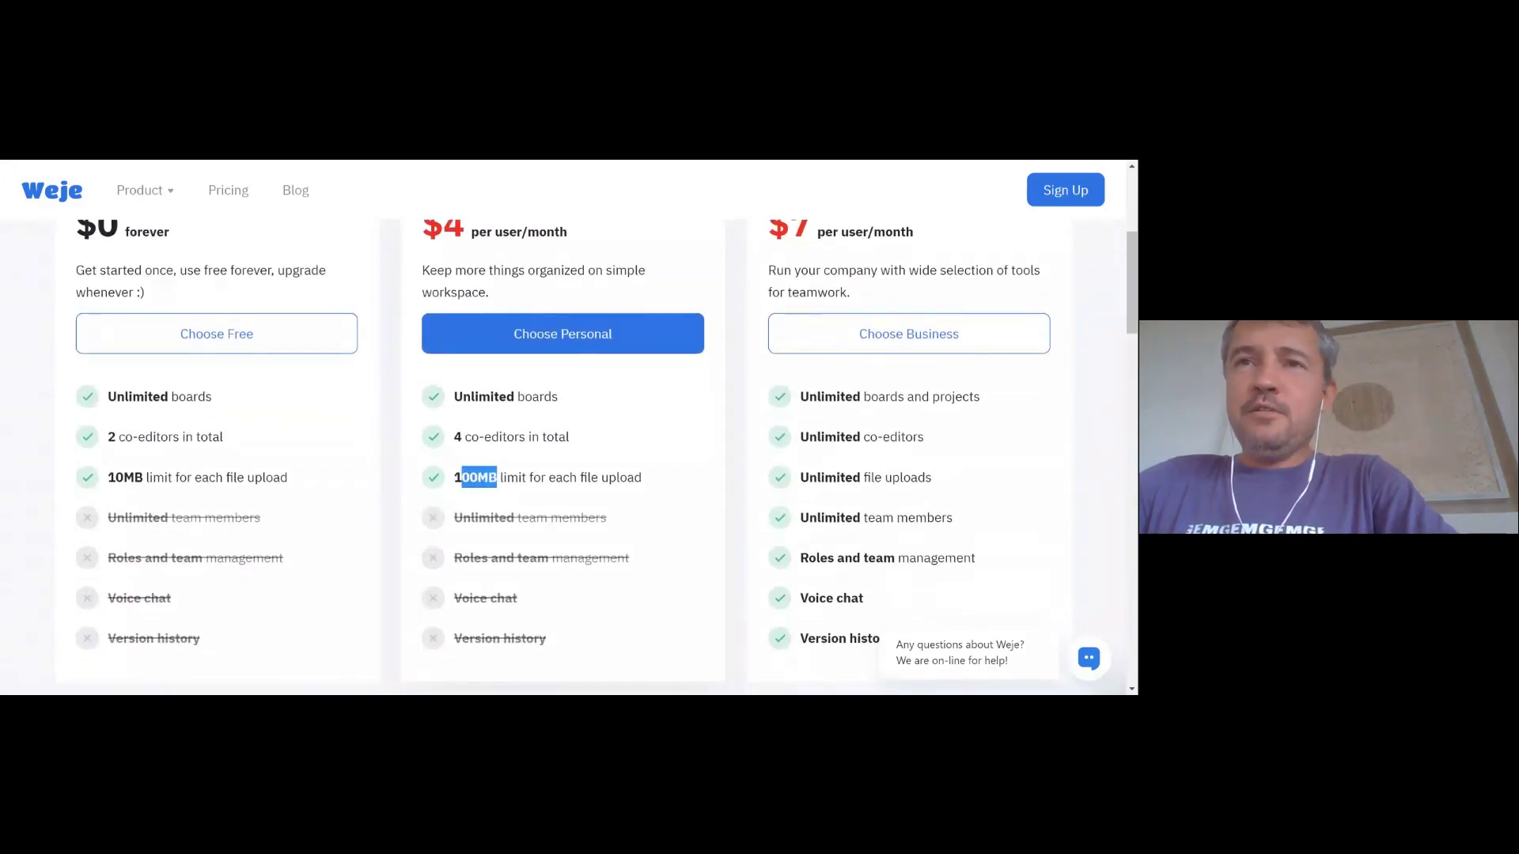
{"action": "left_click", "coordinate": [720, 495]}
{"action": "scroll", "coordinate": [725, 496], "scroll_direction": "up", "scroll_amount": 3}
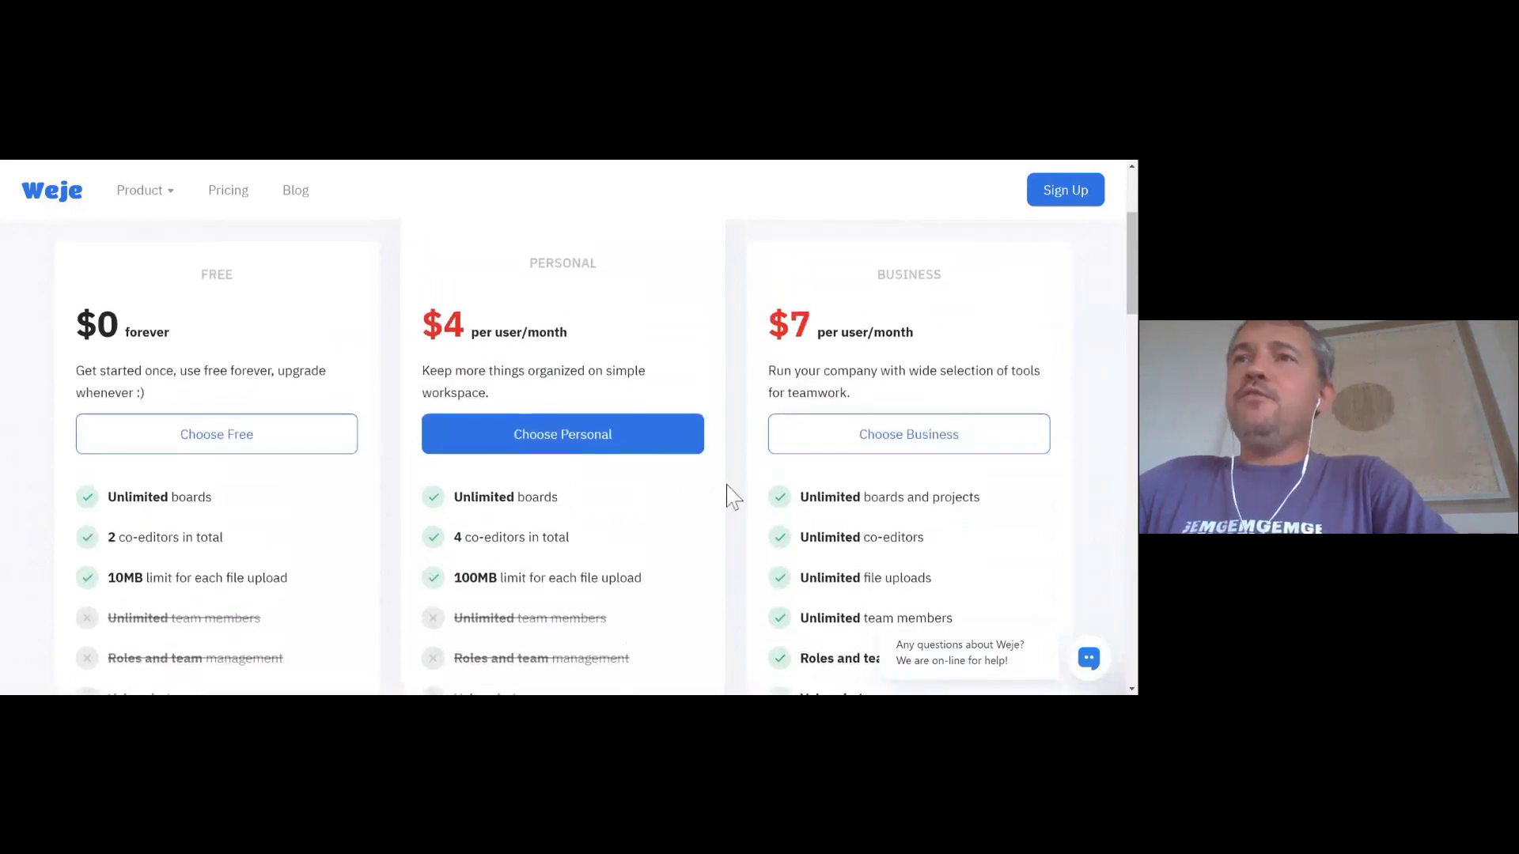
{"action": "scroll", "coordinate": [727, 496], "scroll_direction": "down", "scroll_amount": 3}
{"action": "scroll", "coordinate": [728, 496], "scroll_direction": "down", "scroll_amount": 1}
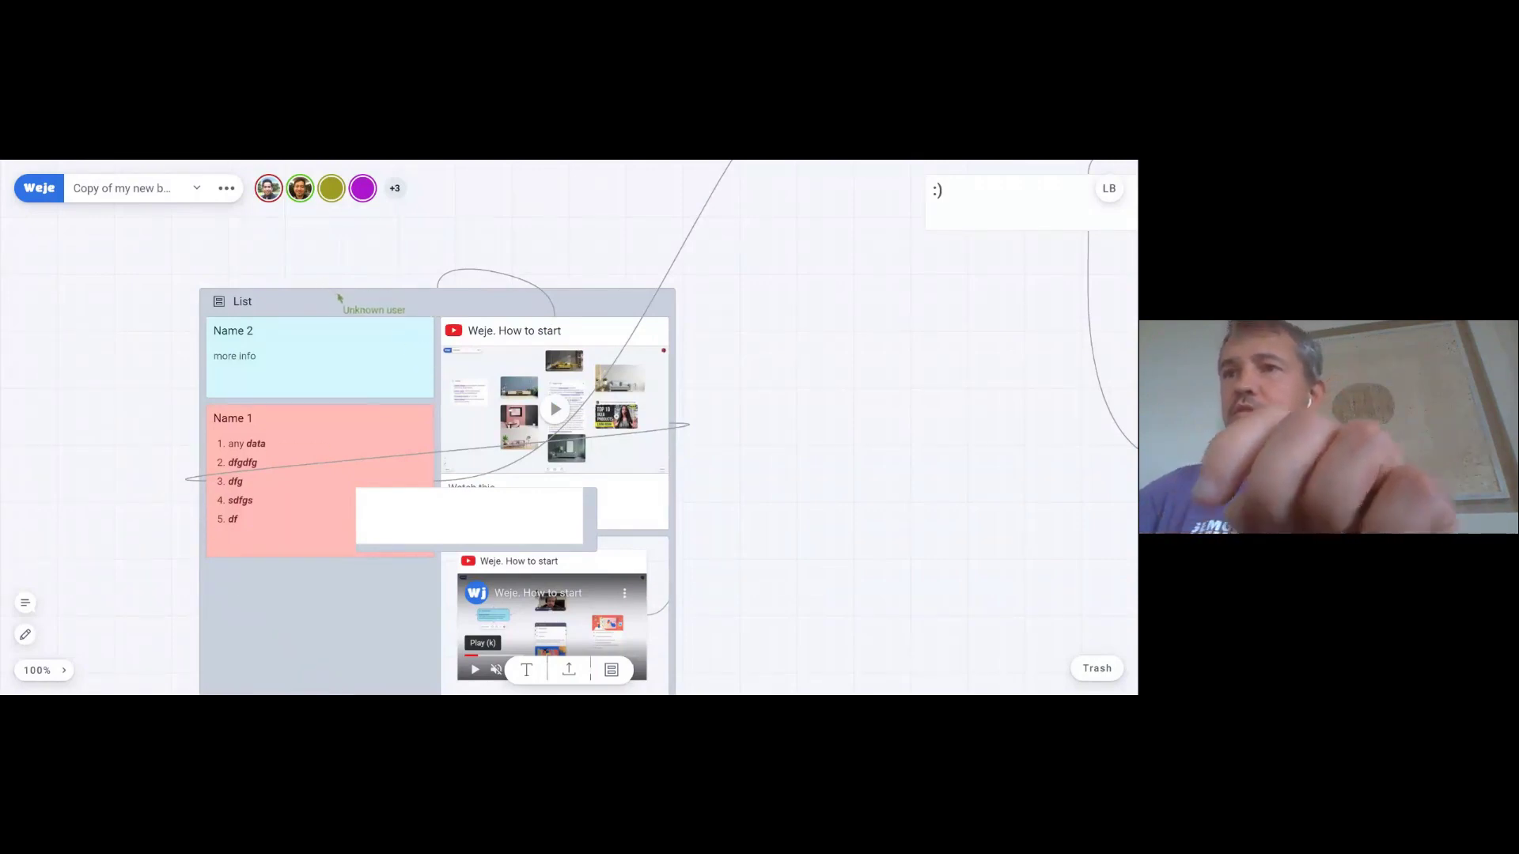
- Pan and zoom the board out to 33% so every card, image and drawing is visible
{"action": "scroll", "coordinate": [340, 427], "scroll_direction": "right", "scroll_amount": 3}
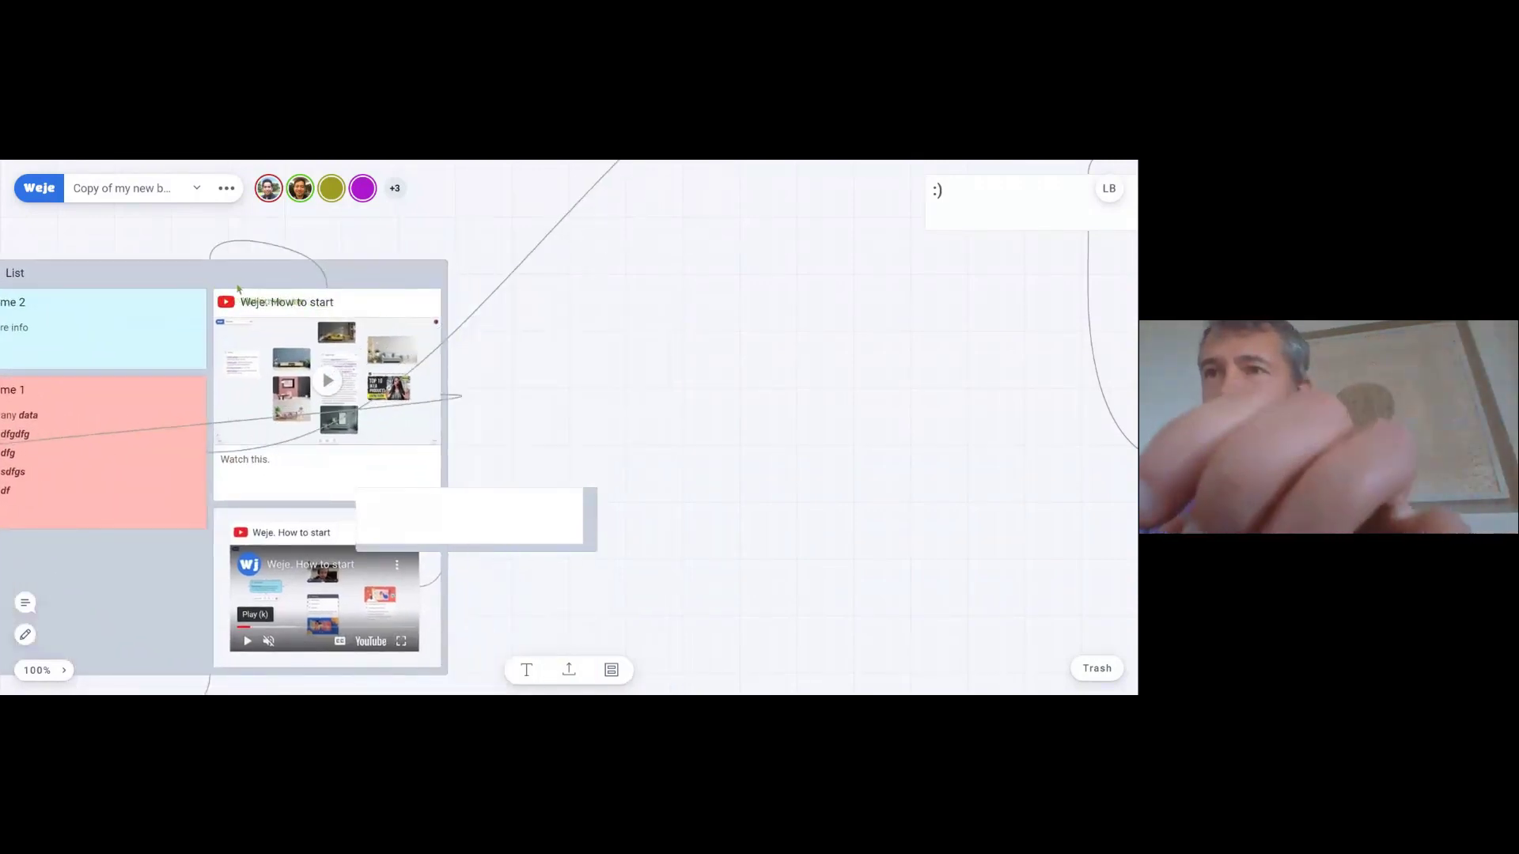
{"action": "scroll", "coordinate": [554, 427], "scroll_direction": "left", "scroll_amount": 6}
{"action": "scroll", "coordinate": [554, 427], "scroll_direction": "up", "scroll_amount": 1}
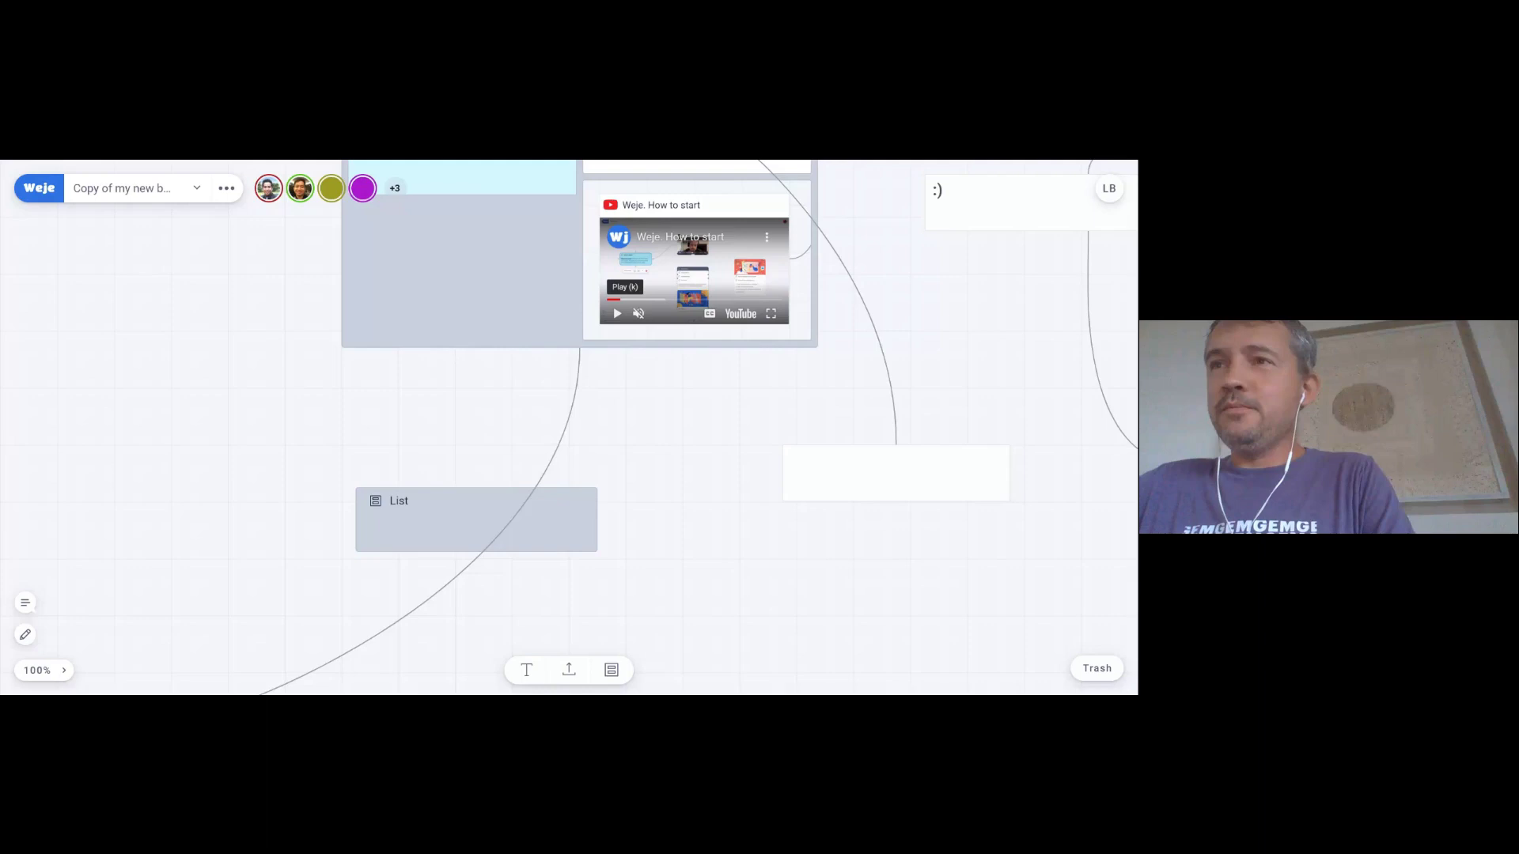
{"action": "scroll", "coordinate": [447, 447], "scroll_direction": "down", "scroll_amount": 5}
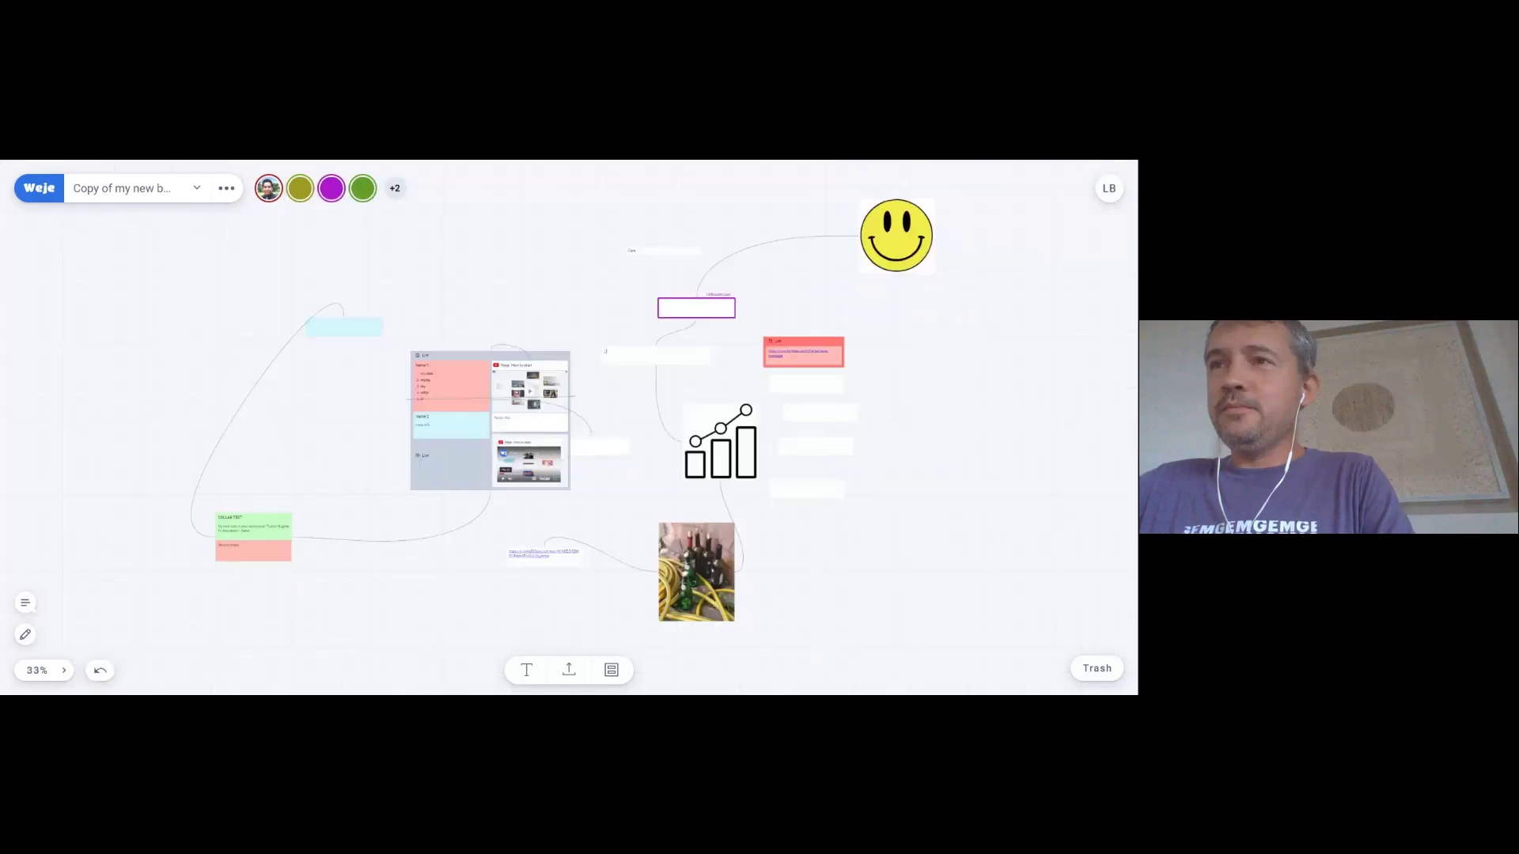
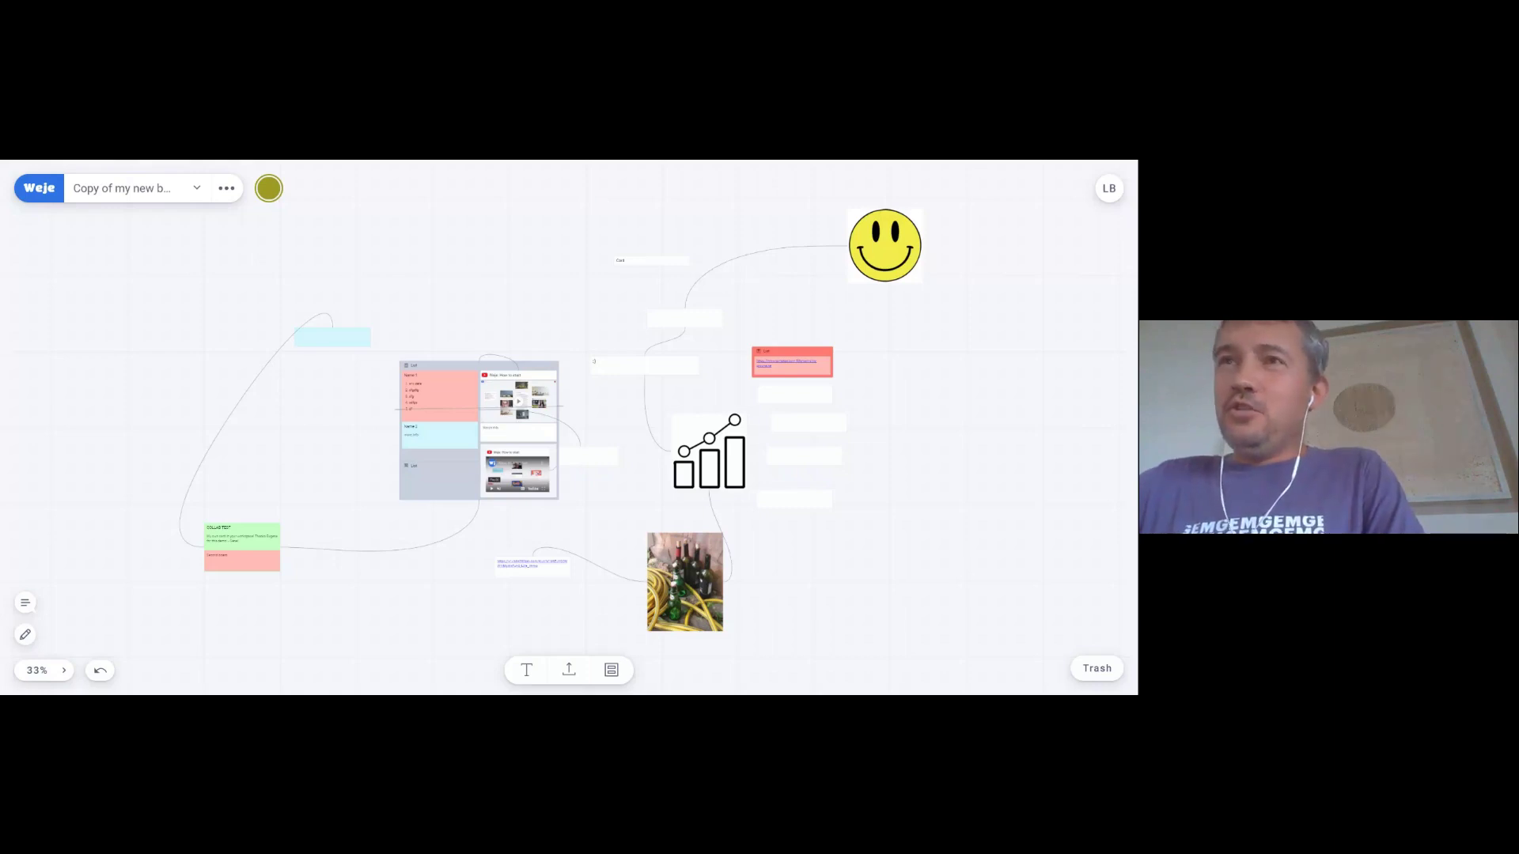
- Send the chat messages 'kjhghfjhg', 'kjhfjhgd' and 'kjghjh' in the board chat
{"action": "left_click", "coordinate": [26, 603]}
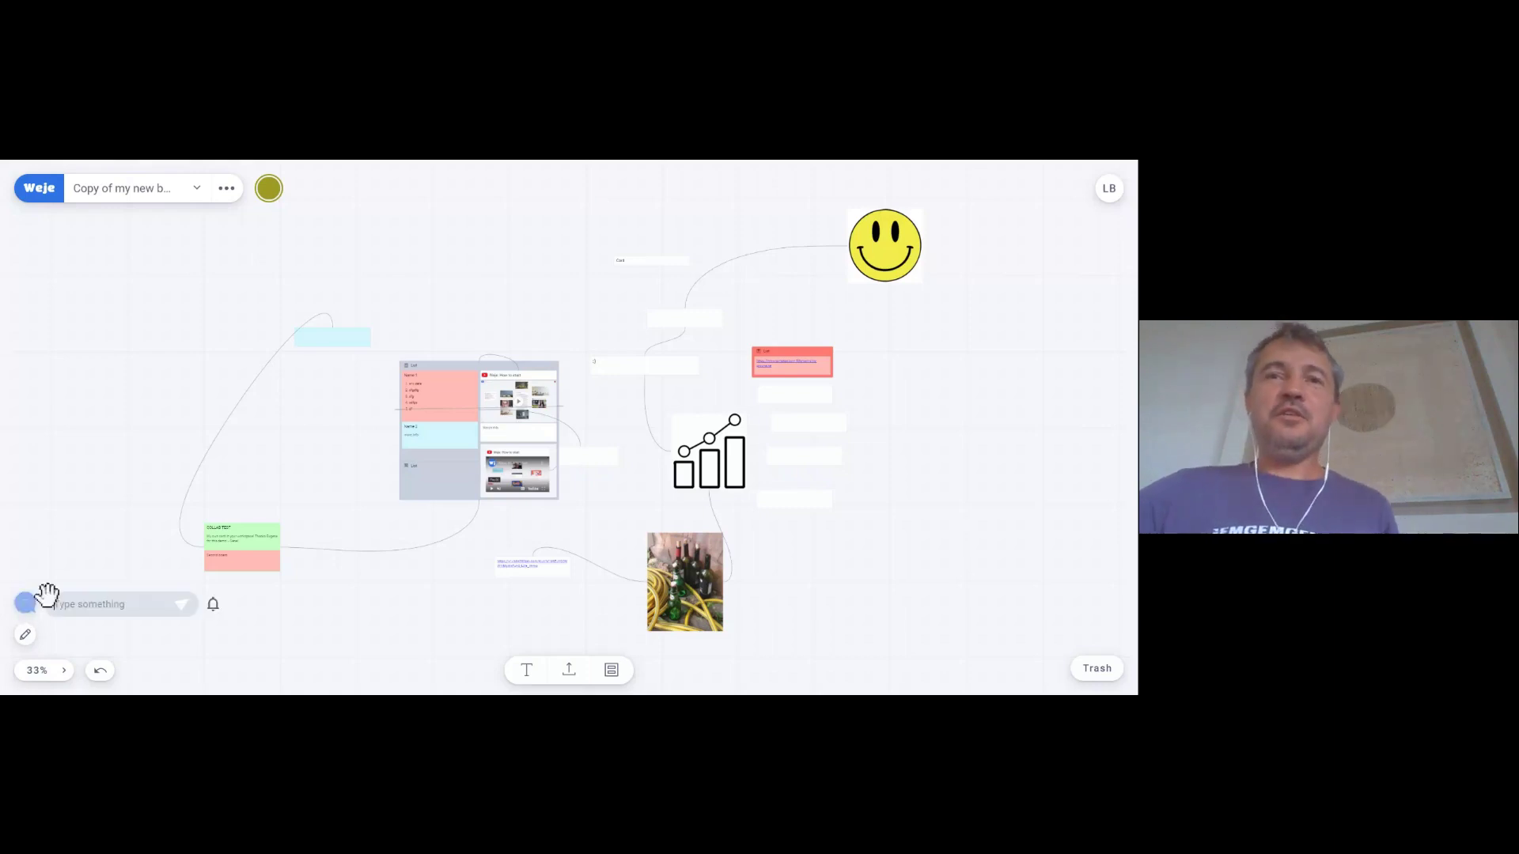
{"action": "type", "text": "kjhghfjhg"}
{"action": "key", "text": "Return"}
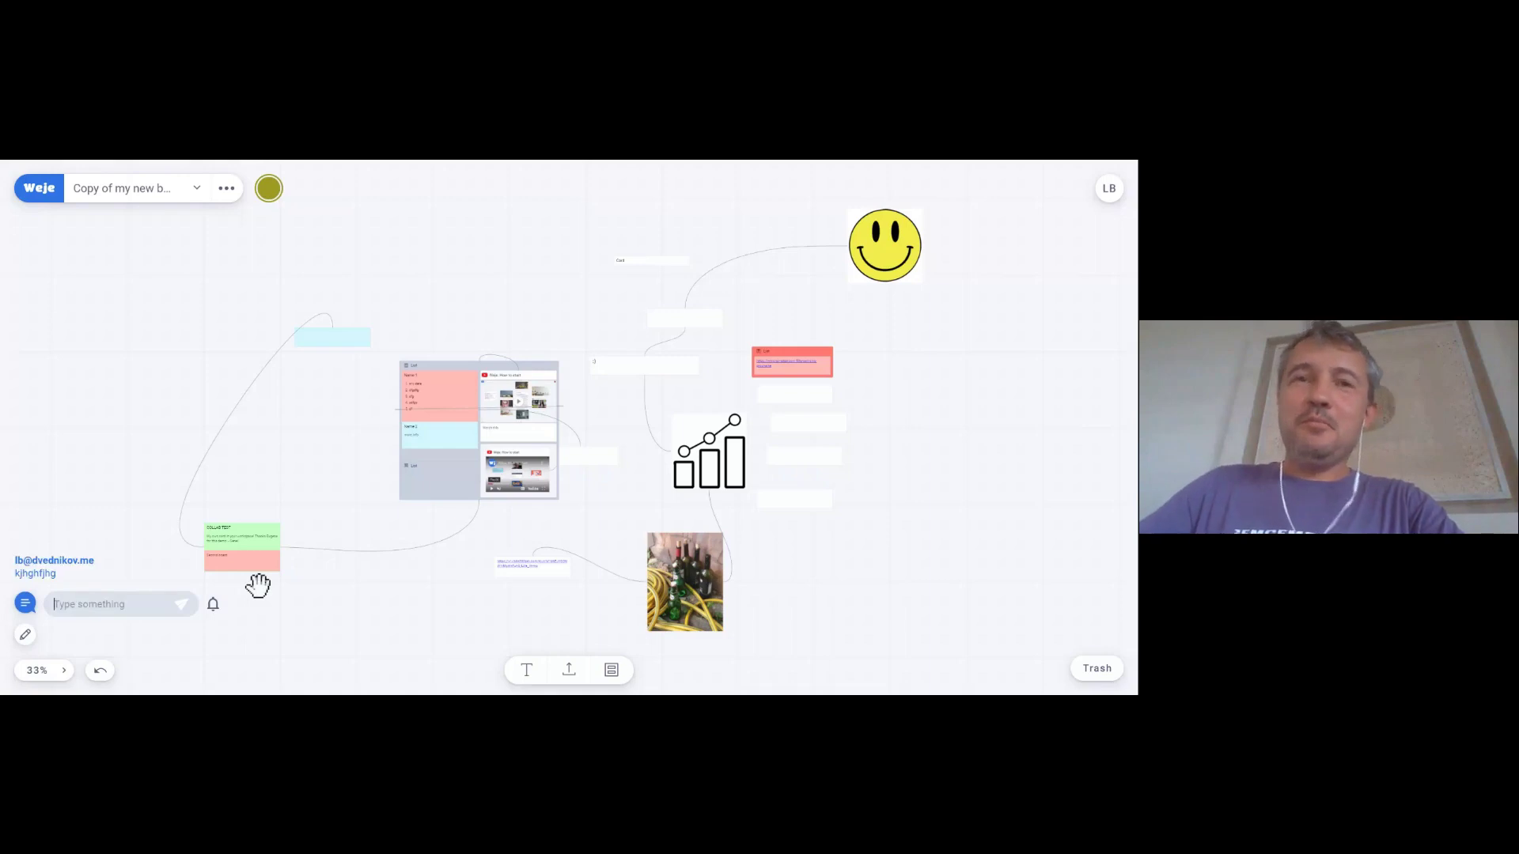
{"action": "type", "text": "kjhfjhgd"}
{"action": "key", "text": "Return"}
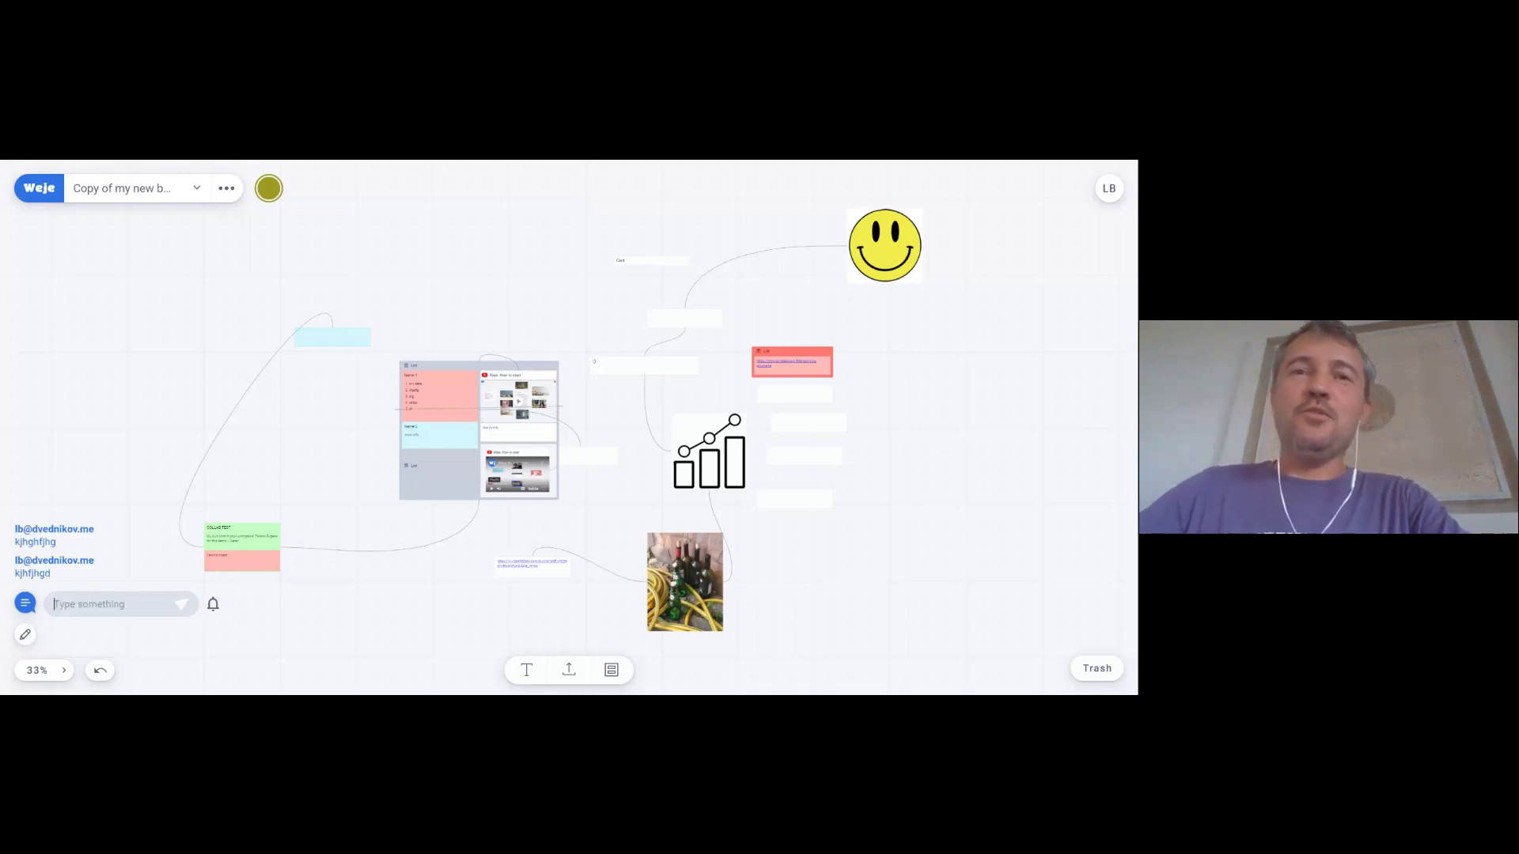
{"action": "type", "text": "kjghjh"}
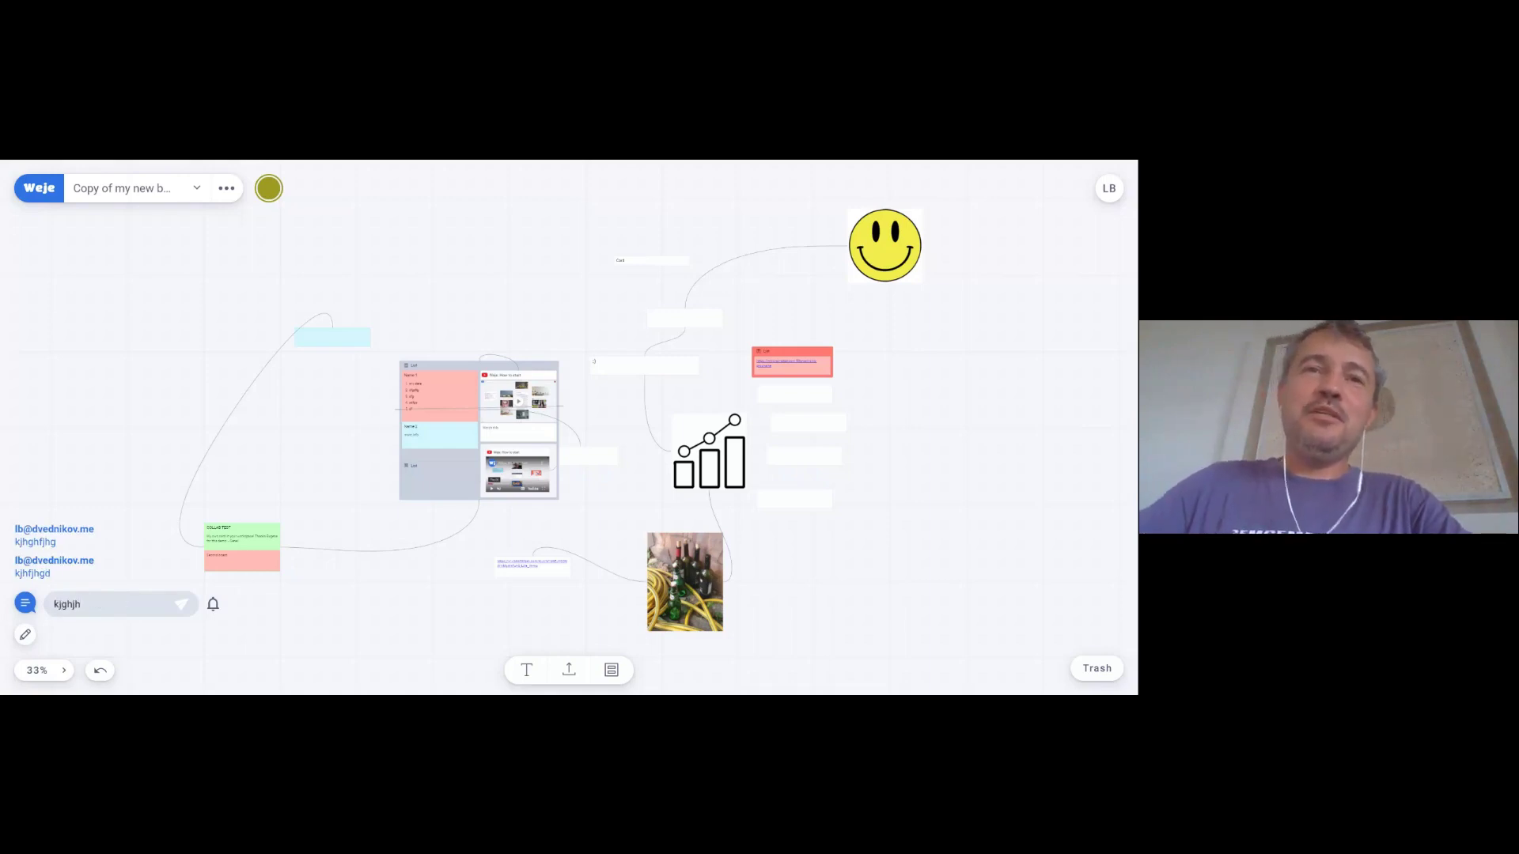
{"action": "key", "text": "Return"}
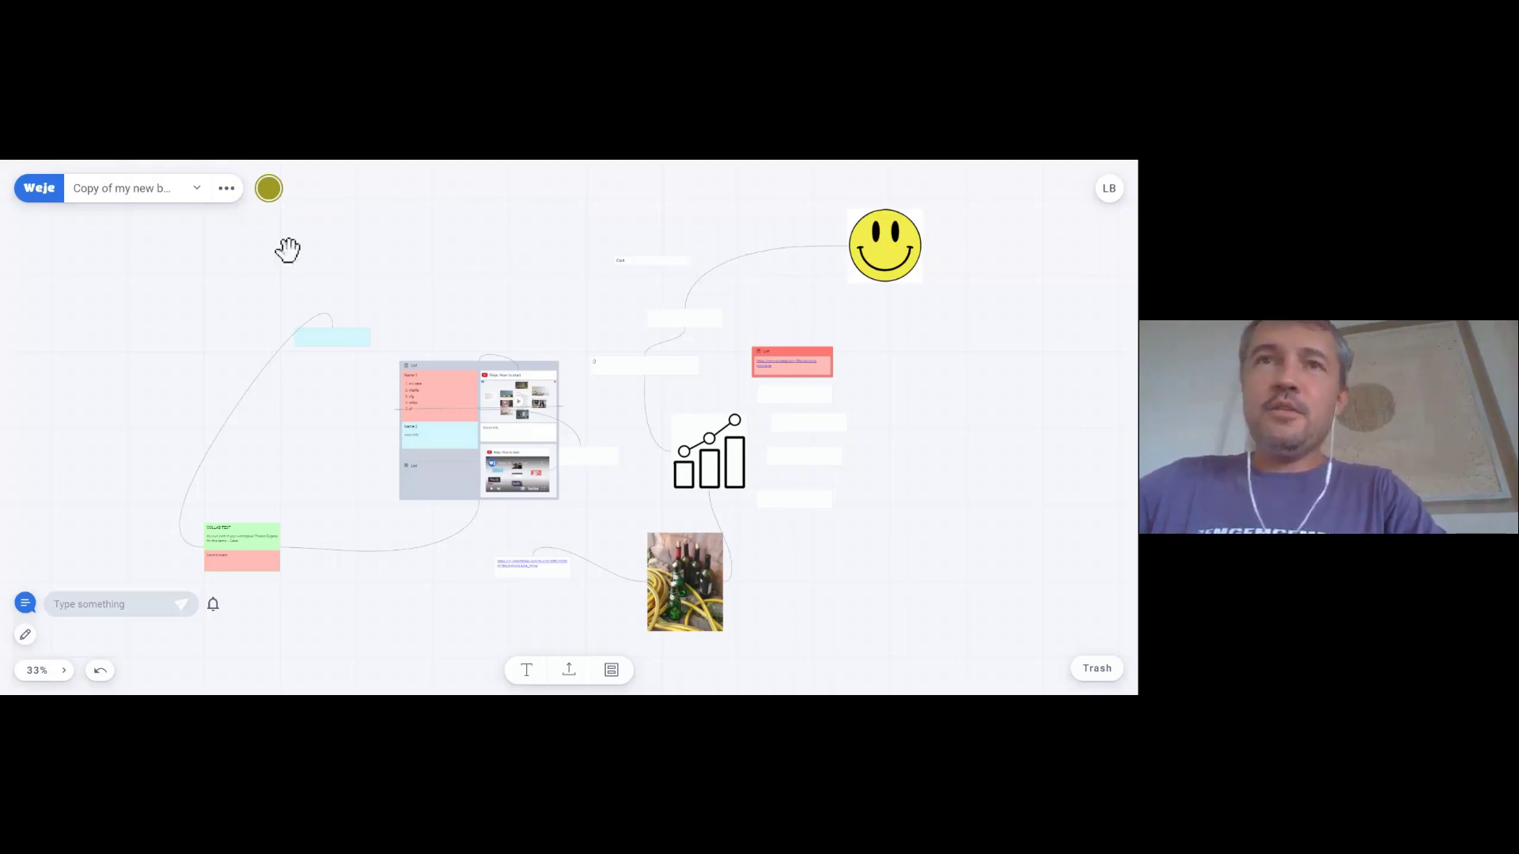
- Zoom in and write checklist items one, two and three in the empty card above the list card
{"action": "left_click_drag", "start_coordinate": [407, 284], "coordinate": [451, 334]}
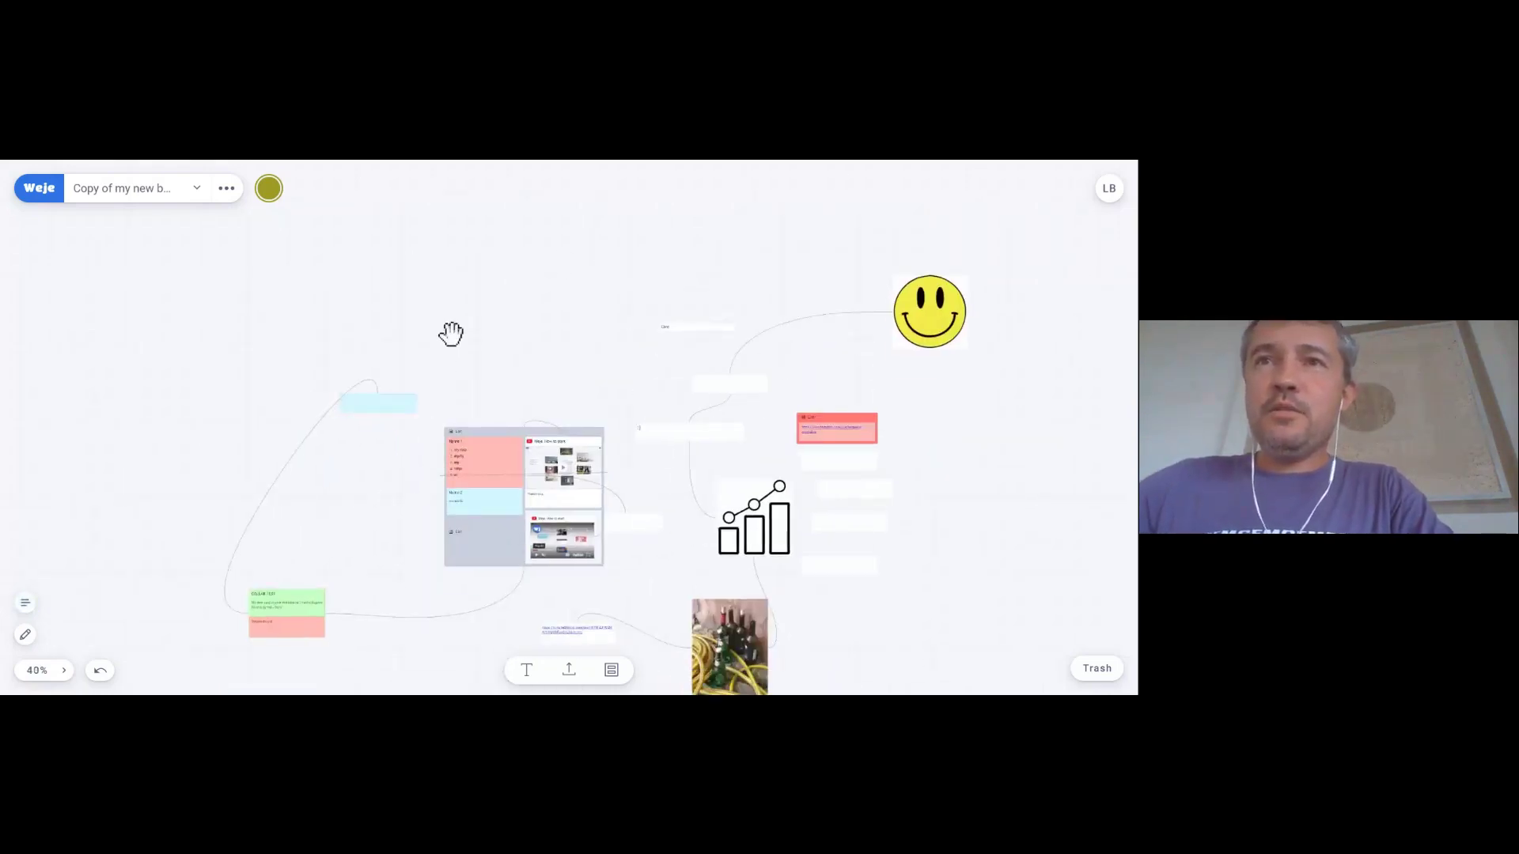
{"action": "scroll", "coordinate": [451, 334], "scroll_direction": "up", "scroll_amount": 5}
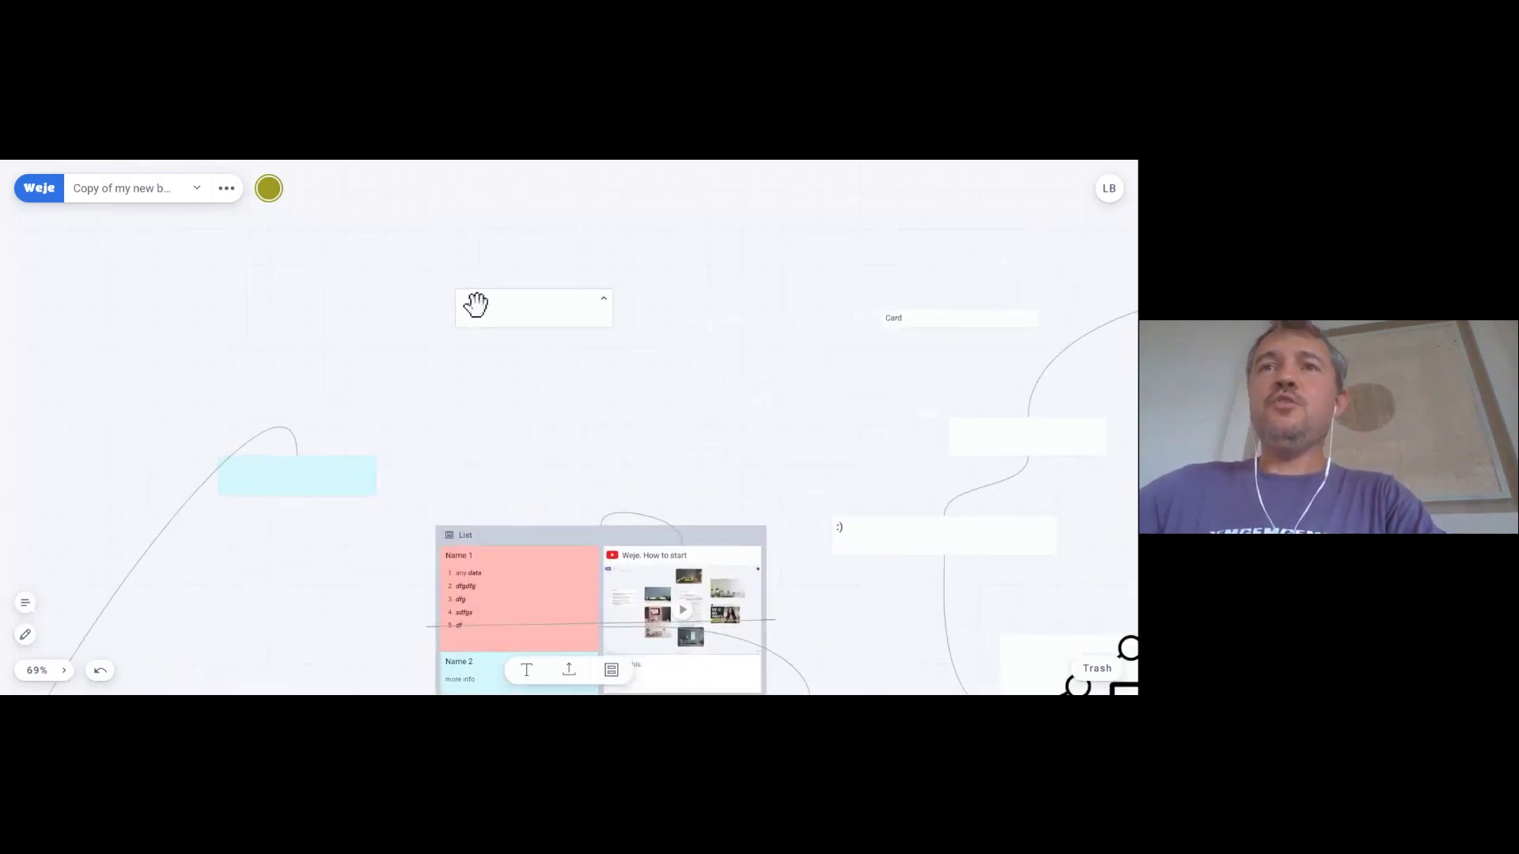
{"action": "left_click", "coordinate": [478, 301]}
{"action": "left_click", "coordinate": [501, 304]}
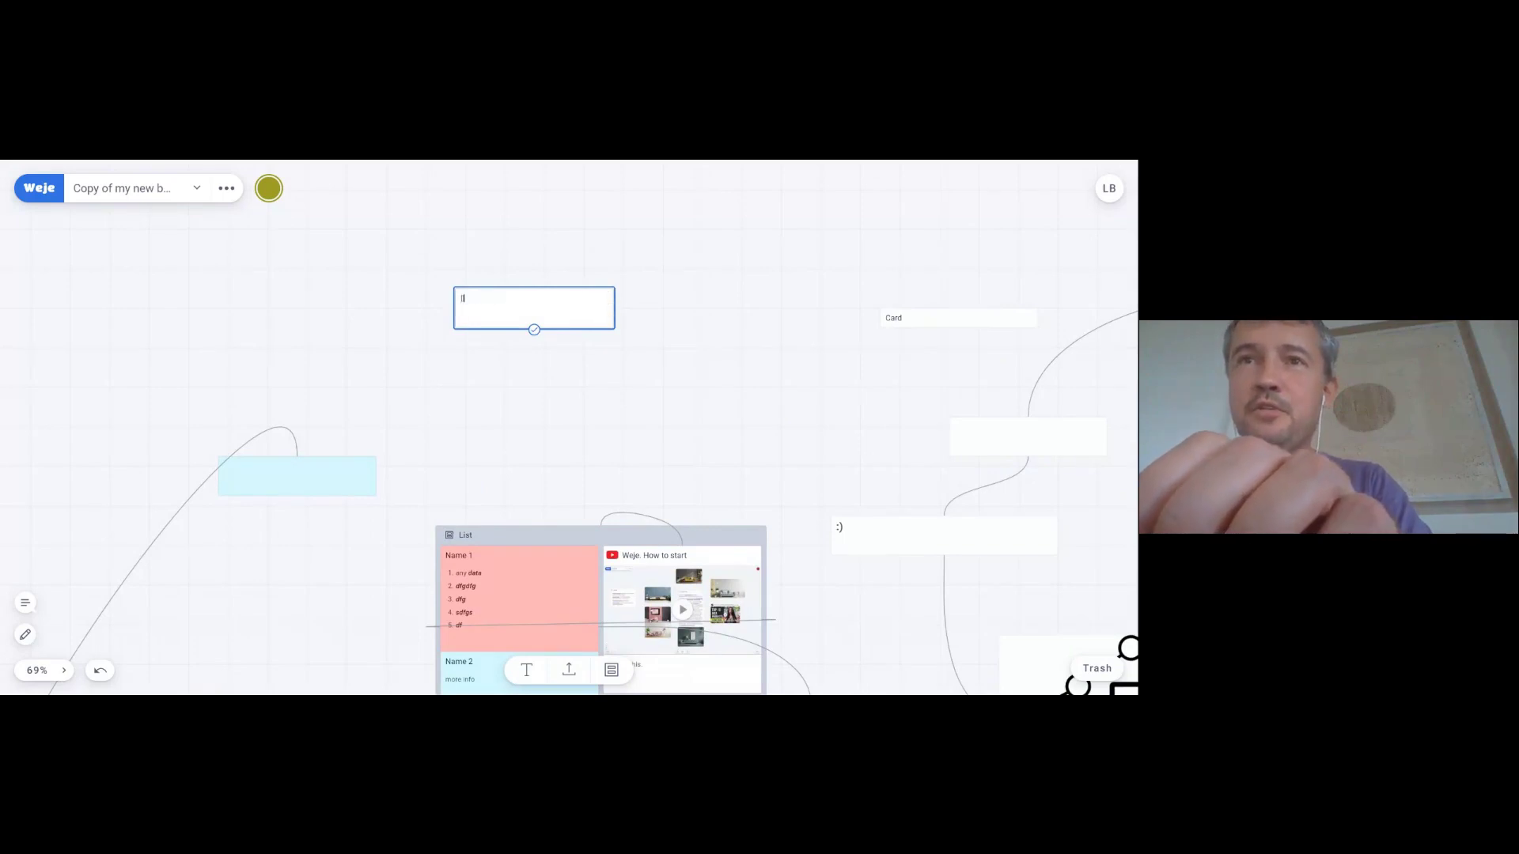
{"action": "type", "text": "p"}
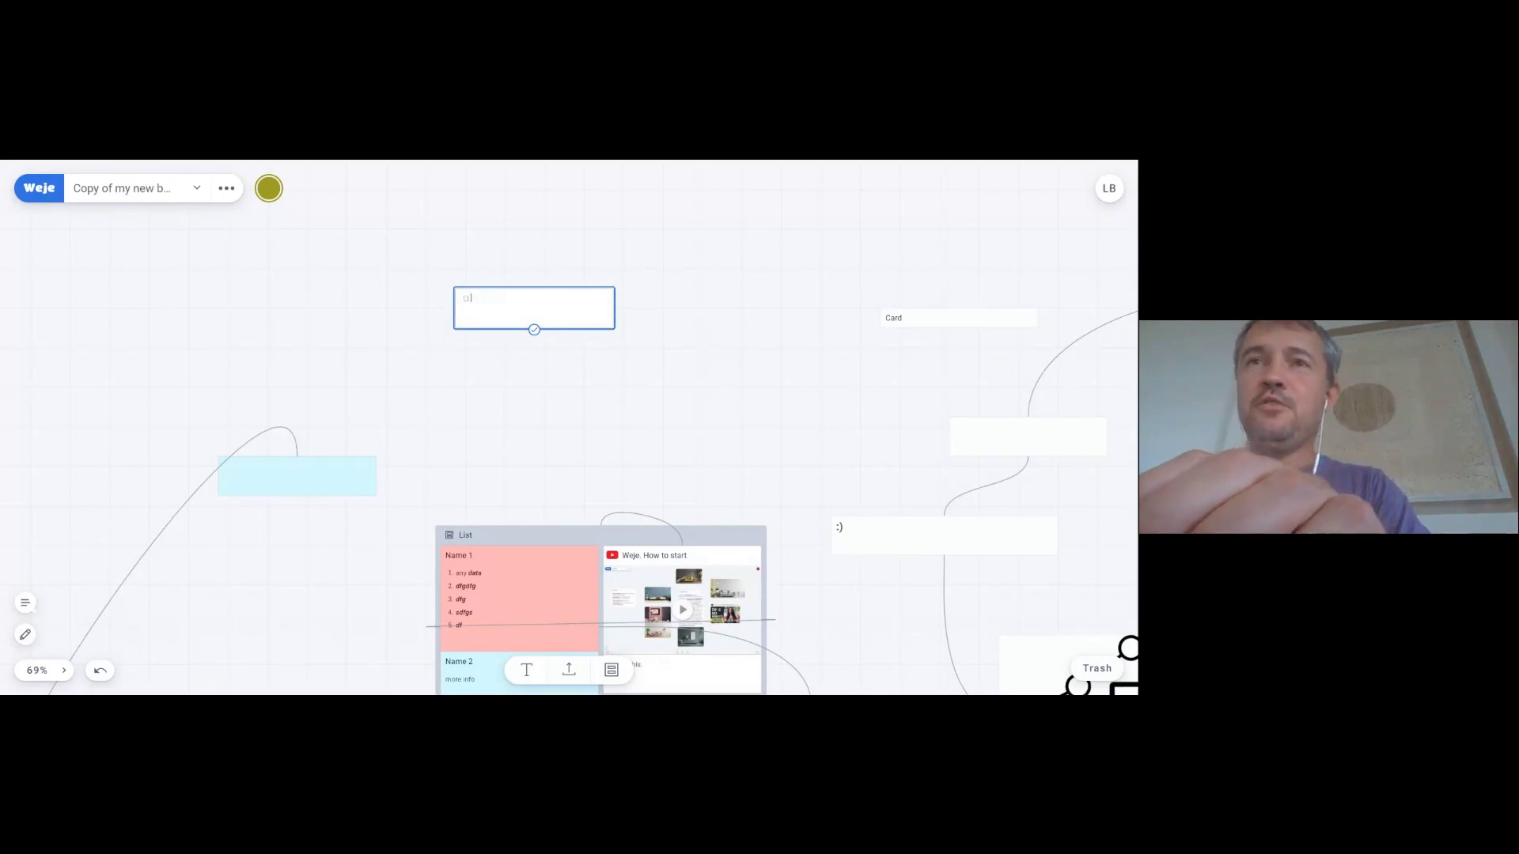
{"action": "type", "text": "one"}
{"action": "key", "text": "Return"}
{"action": "type", "text": "twp"}
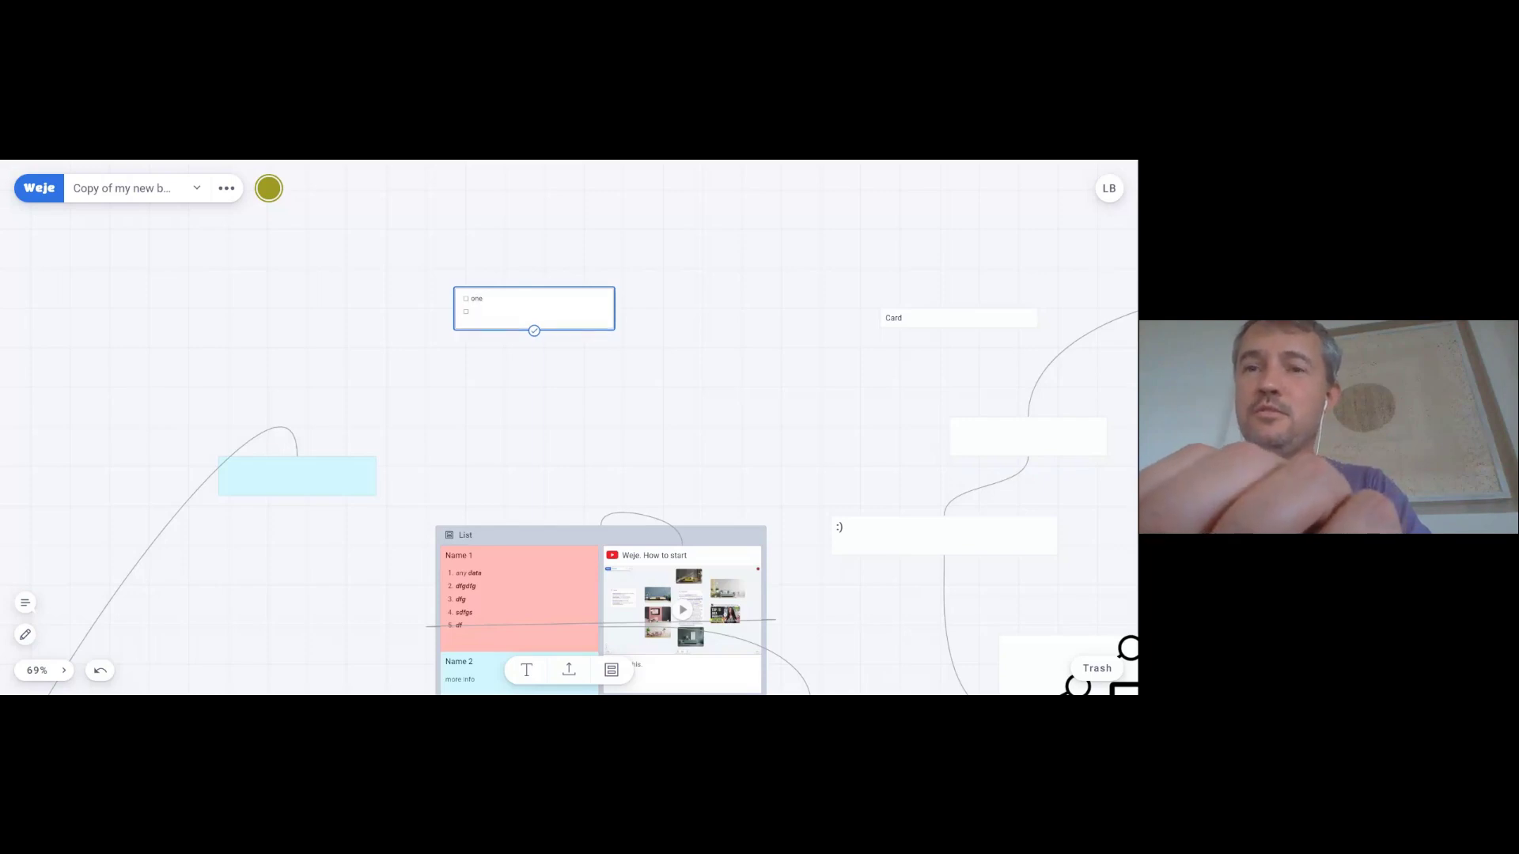
{"action": "key", "text": "Return"}
{"action": "type", "text": "three"}
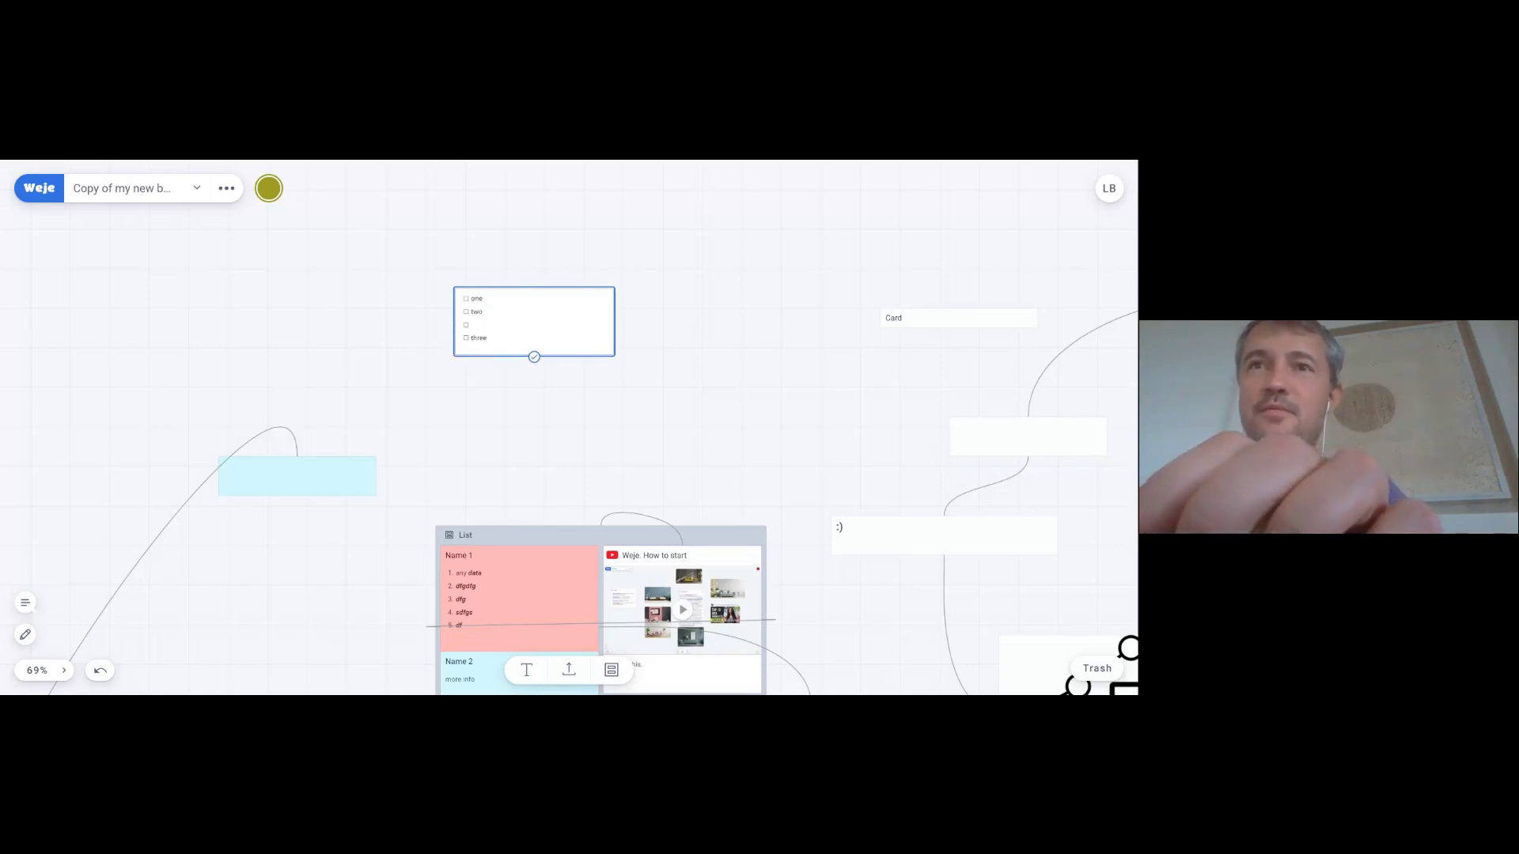
{"action": "left_click", "coordinate": [363, 344]}
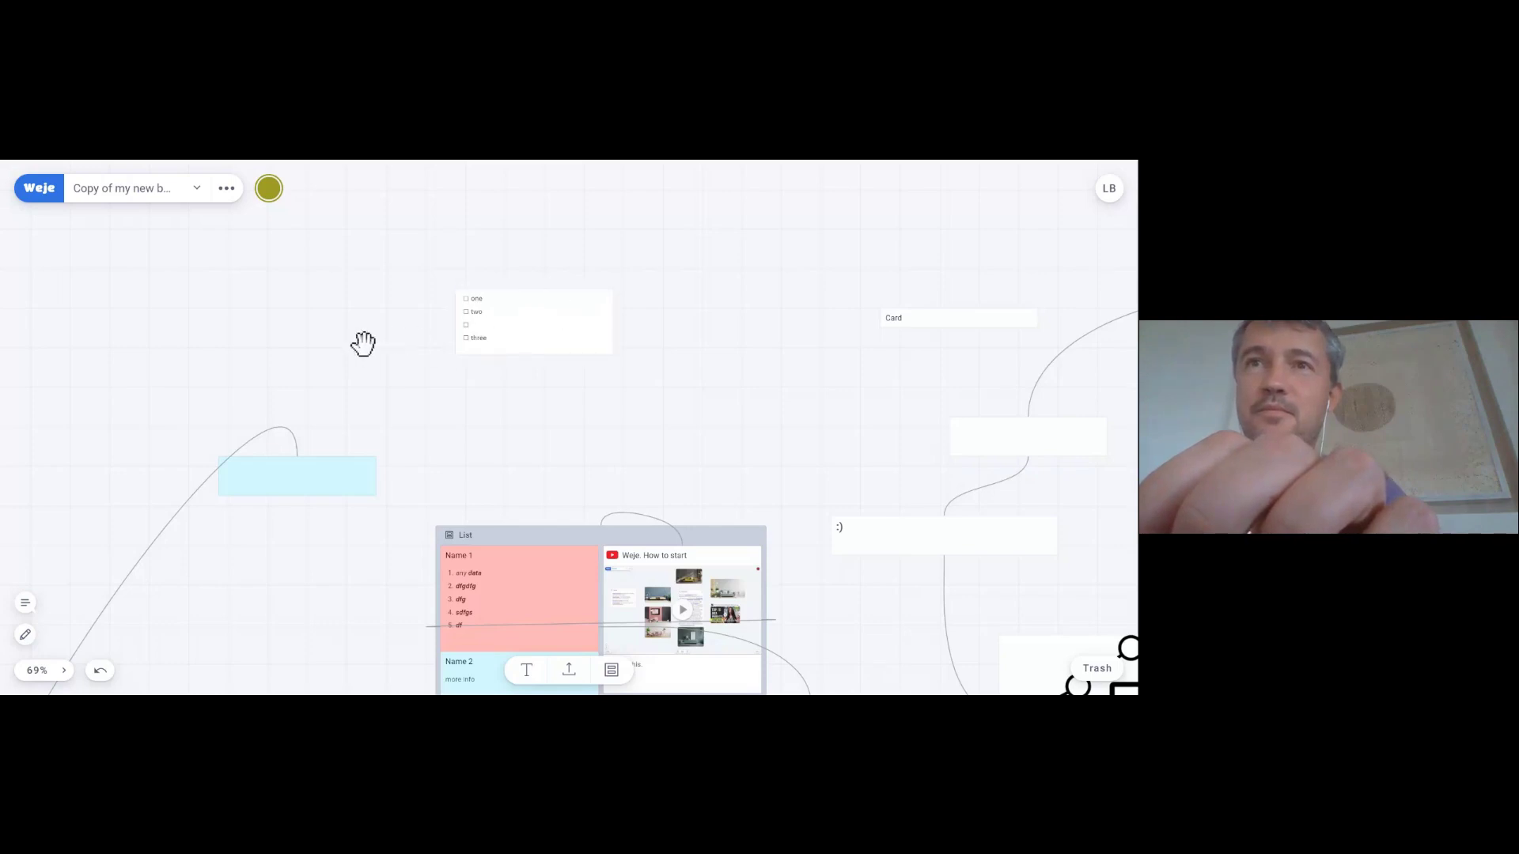
- Tick off items two and three in the checklist card
{"action": "left_click", "coordinate": [468, 326]}
{"action": "left_click", "coordinate": [470, 339]}
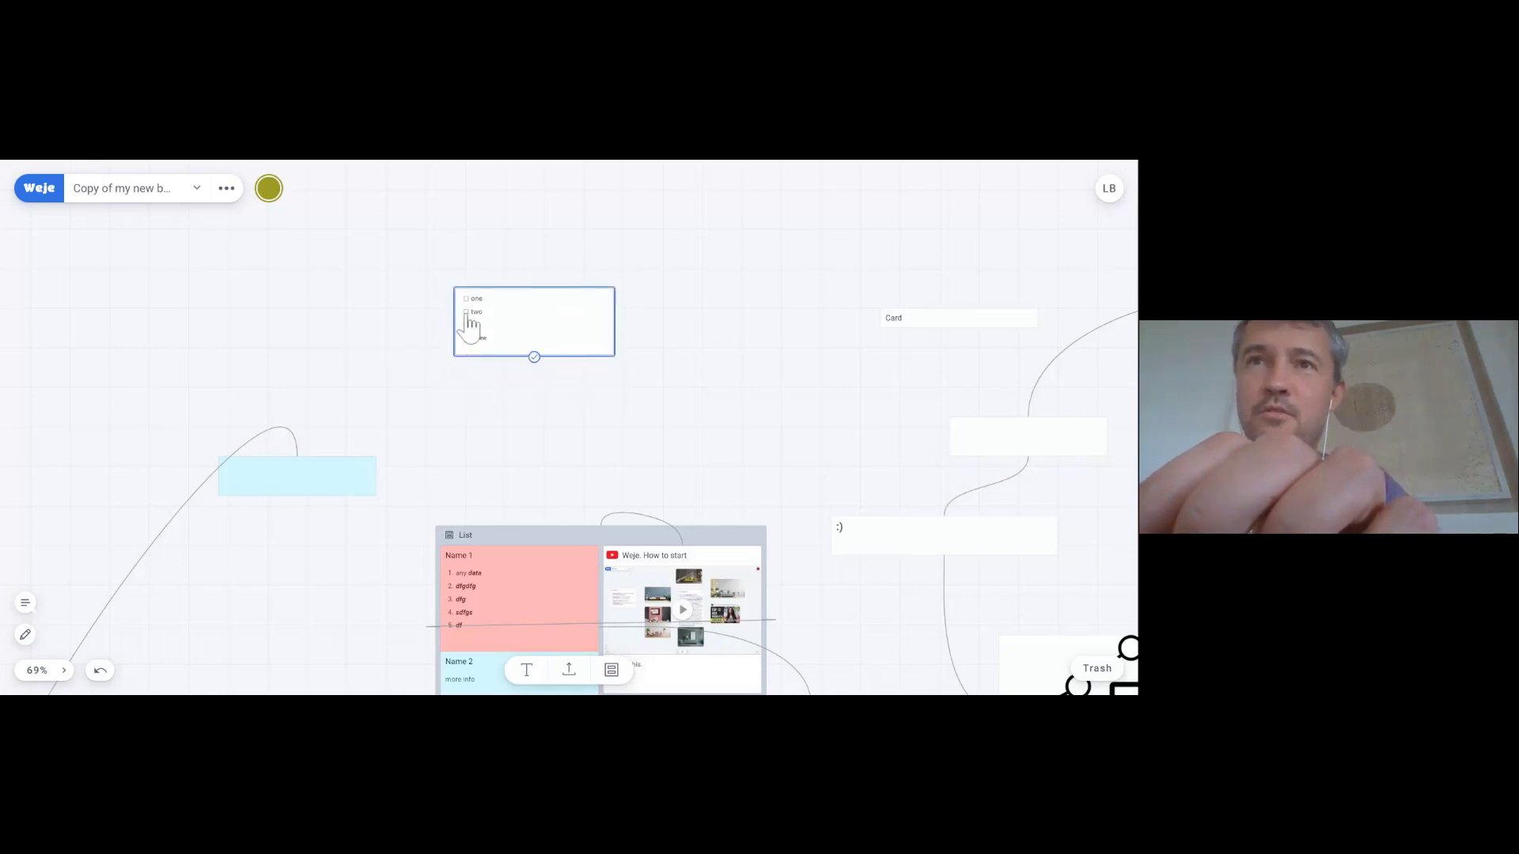
{"action": "left_click", "coordinate": [466, 315]}
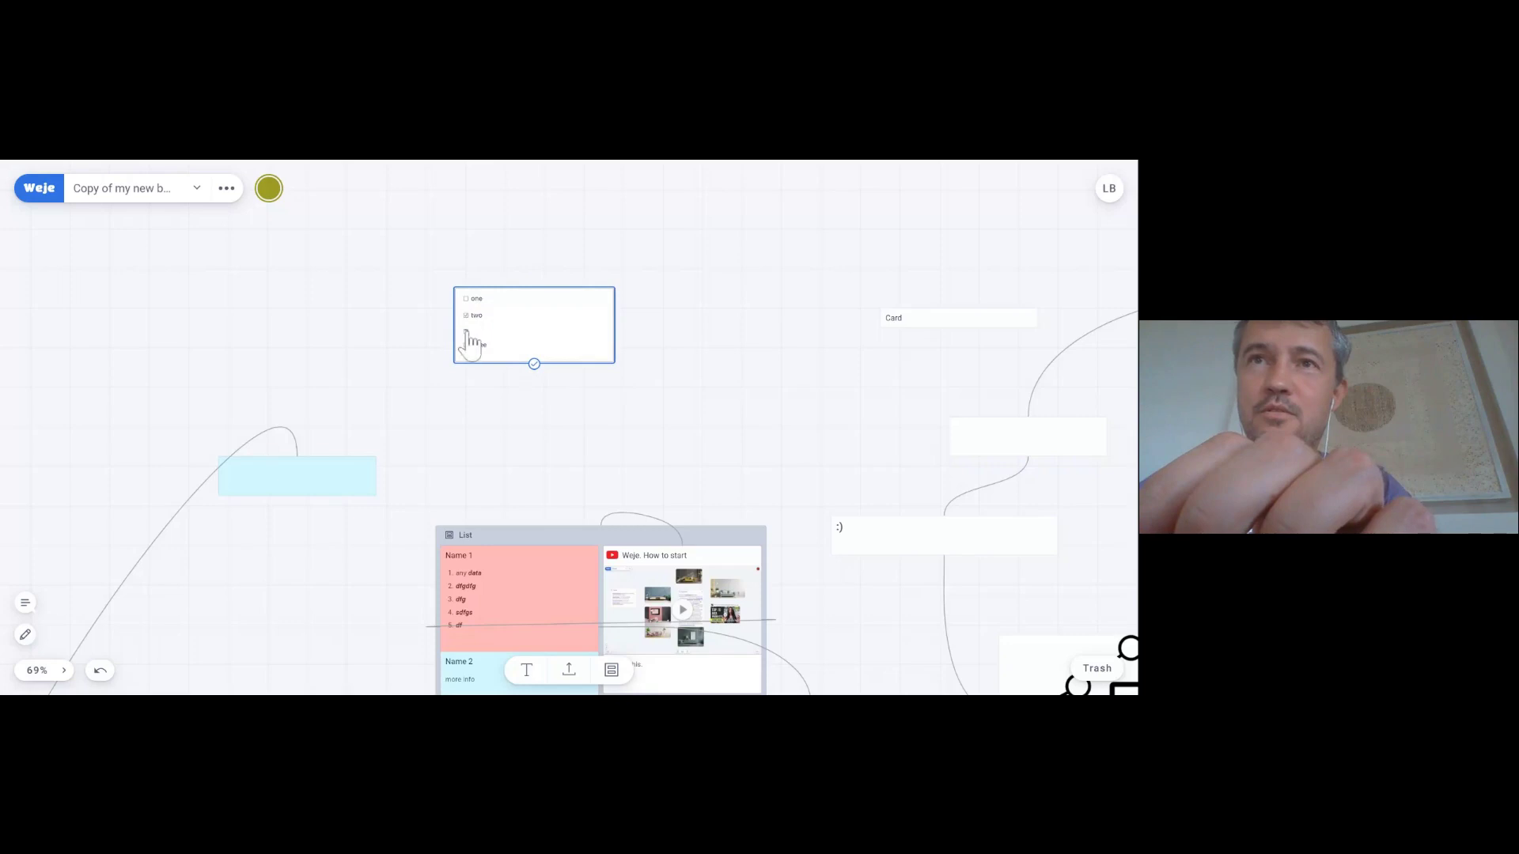
{"action": "left_click", "coordinate": [466, 346]}
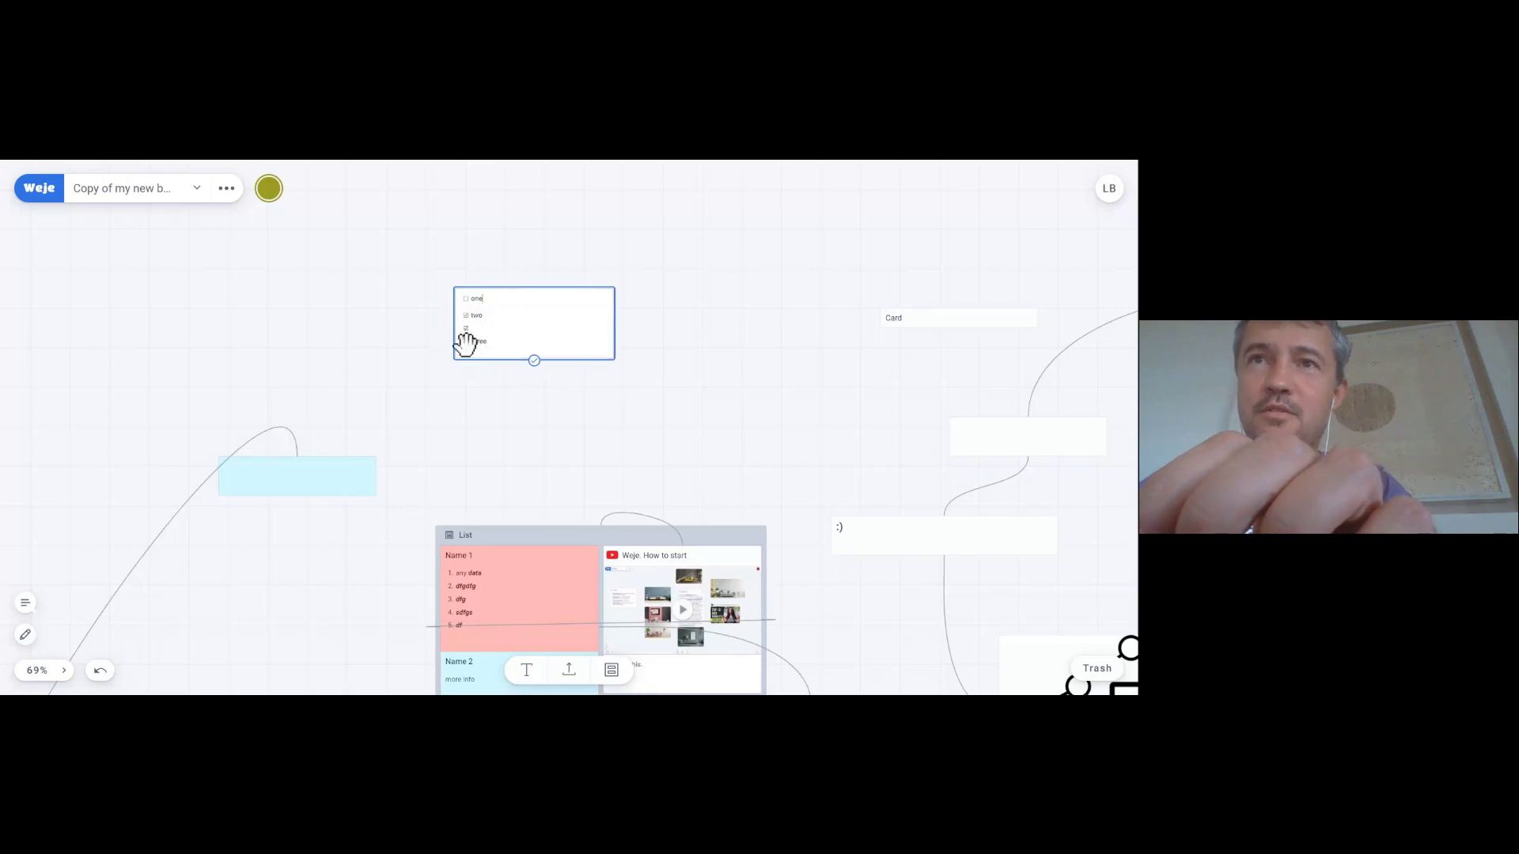
- Create a new empty card below the checklist
{"action": "left_click", "coordinate": [427, 343]}
{"action": "scroll", "coordinate": [427, 344], "scroll_direction": "up", "scroll_amount": 5}
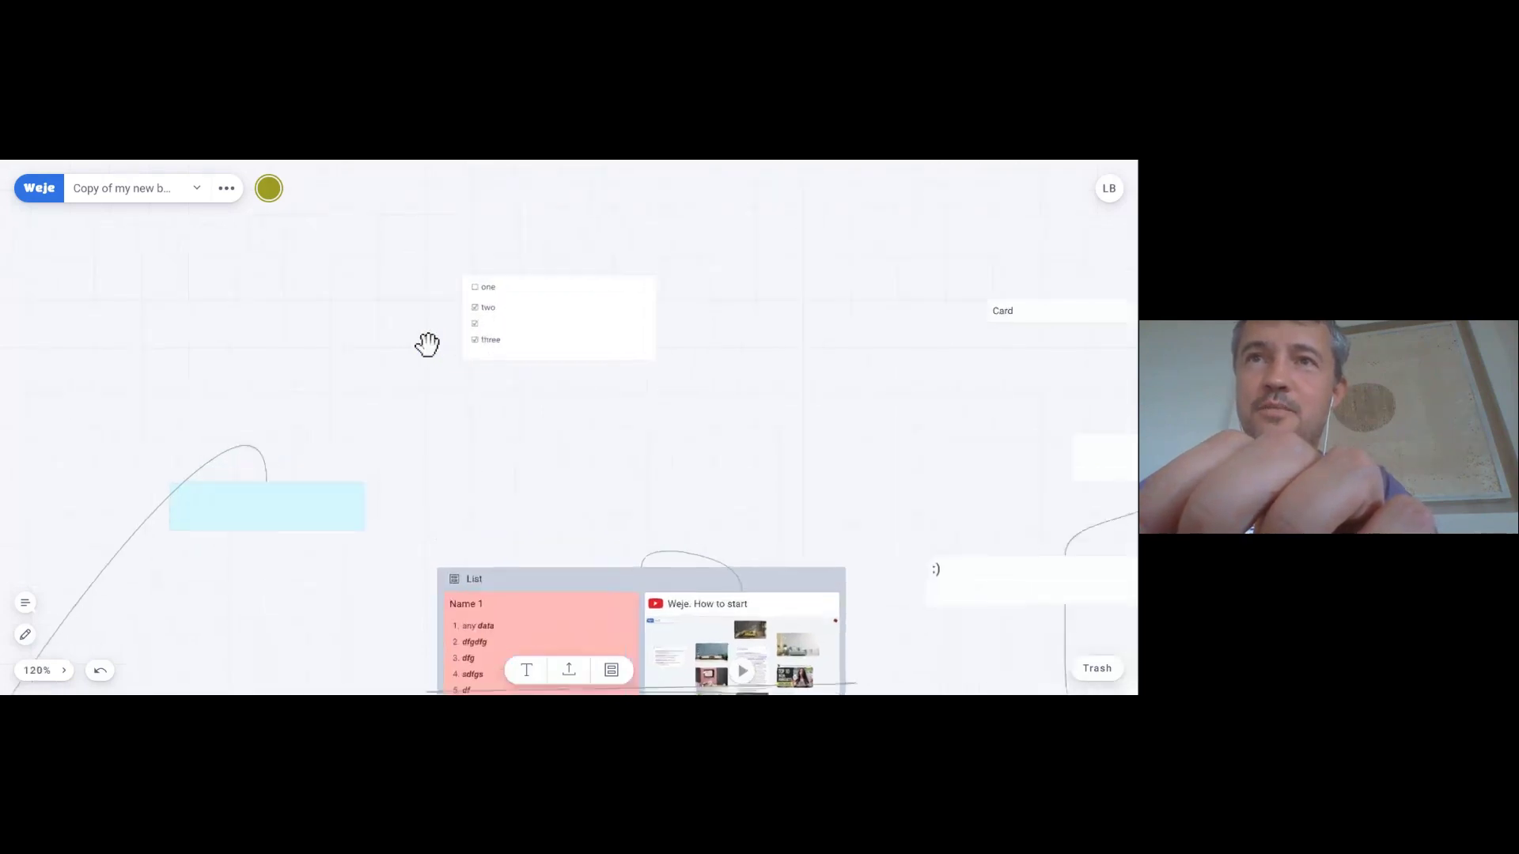
{"action": "left_click_drag", "start_coordinate": [427, 343], "coordinate": [343, 376]}
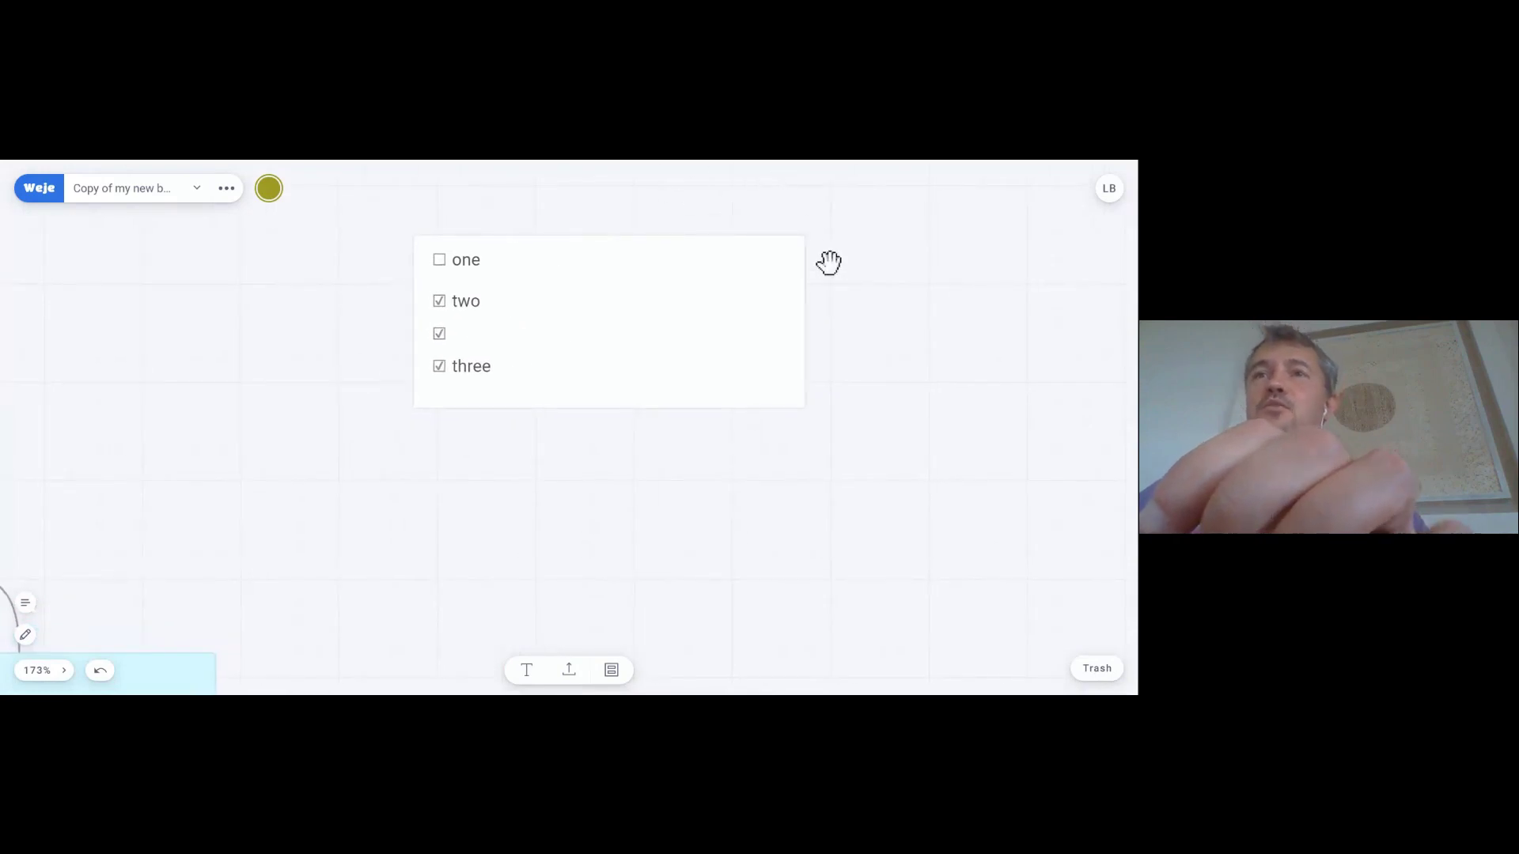
{"action": "double_click", "coordinate": [376, 465]}
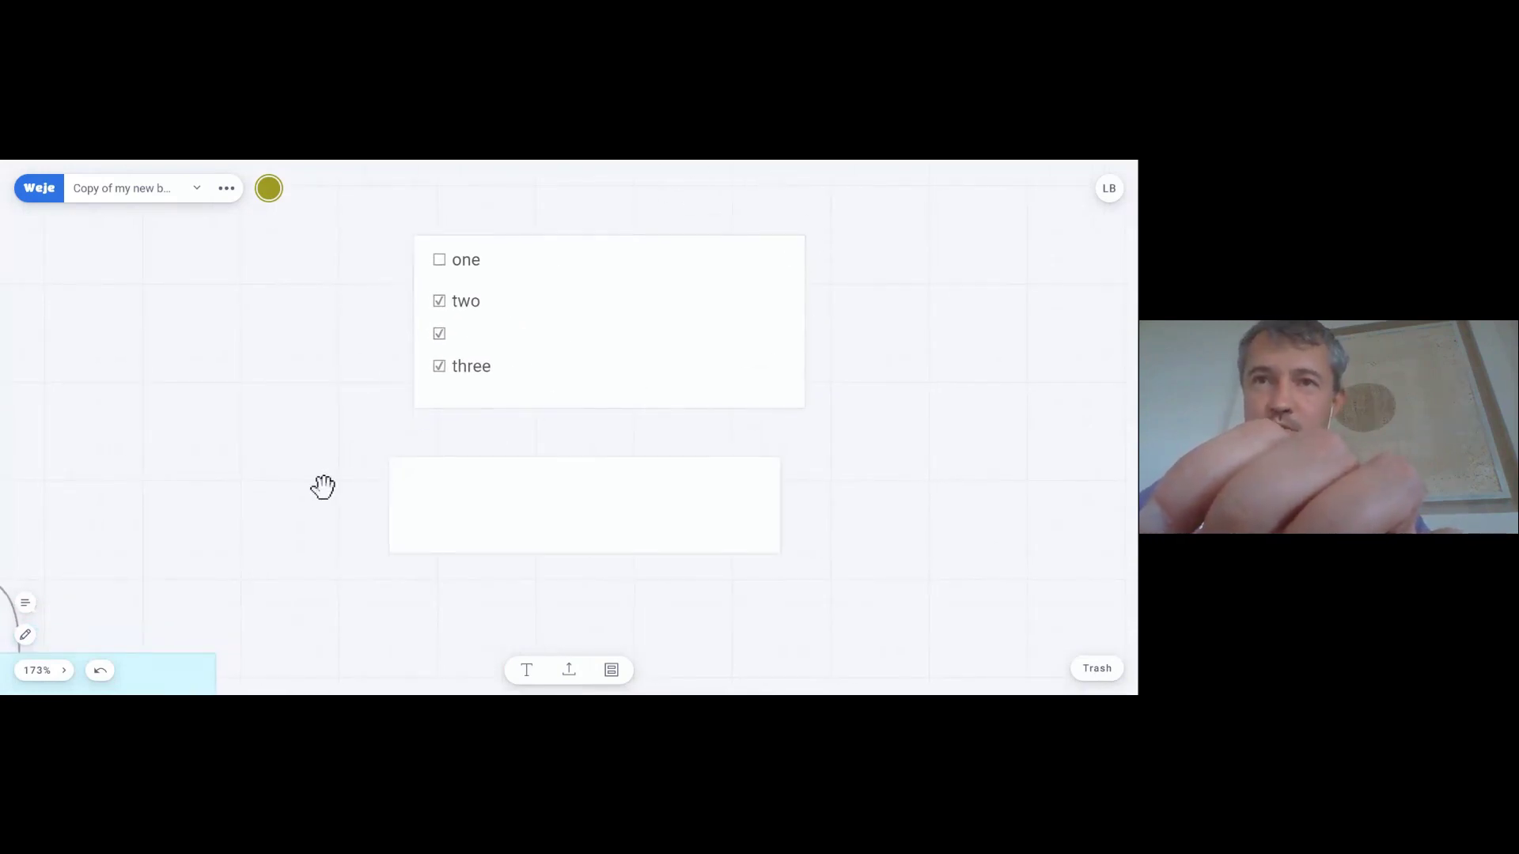
{"action": "left_click_drag", "start_coordinate": [323, 488], "coordinate": [336, 405]}
- Fill the new card with the numbered list 1. one, 2. two, 3. three, correcting 'thress'
{"action": "left_click", "coordinate": [485, 440]}
{"action": "left_click", "coordinate": [484, 440]}
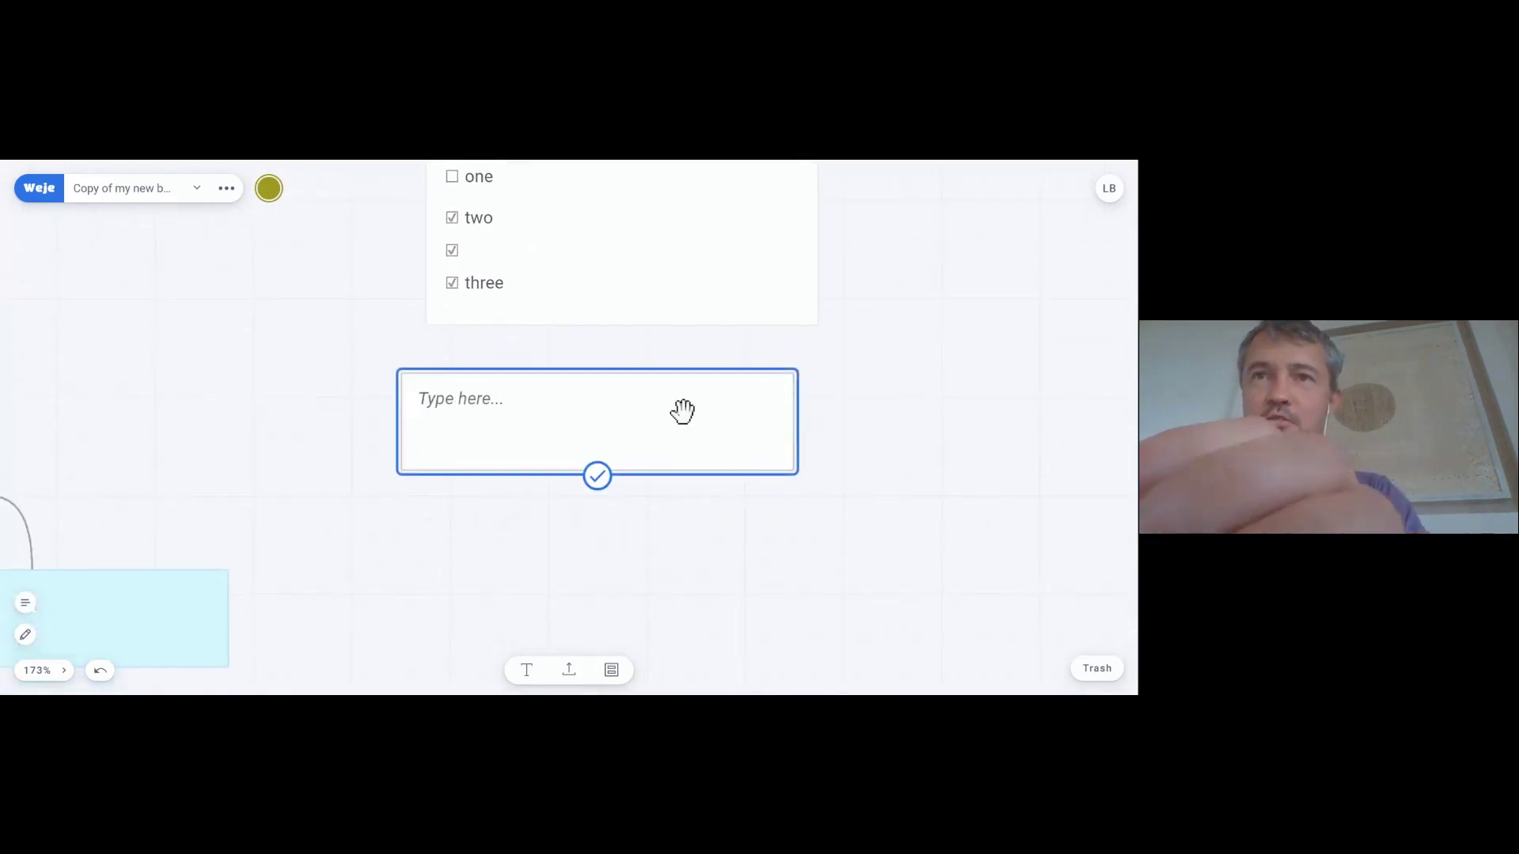
{"action": "type", "text": "1. "}
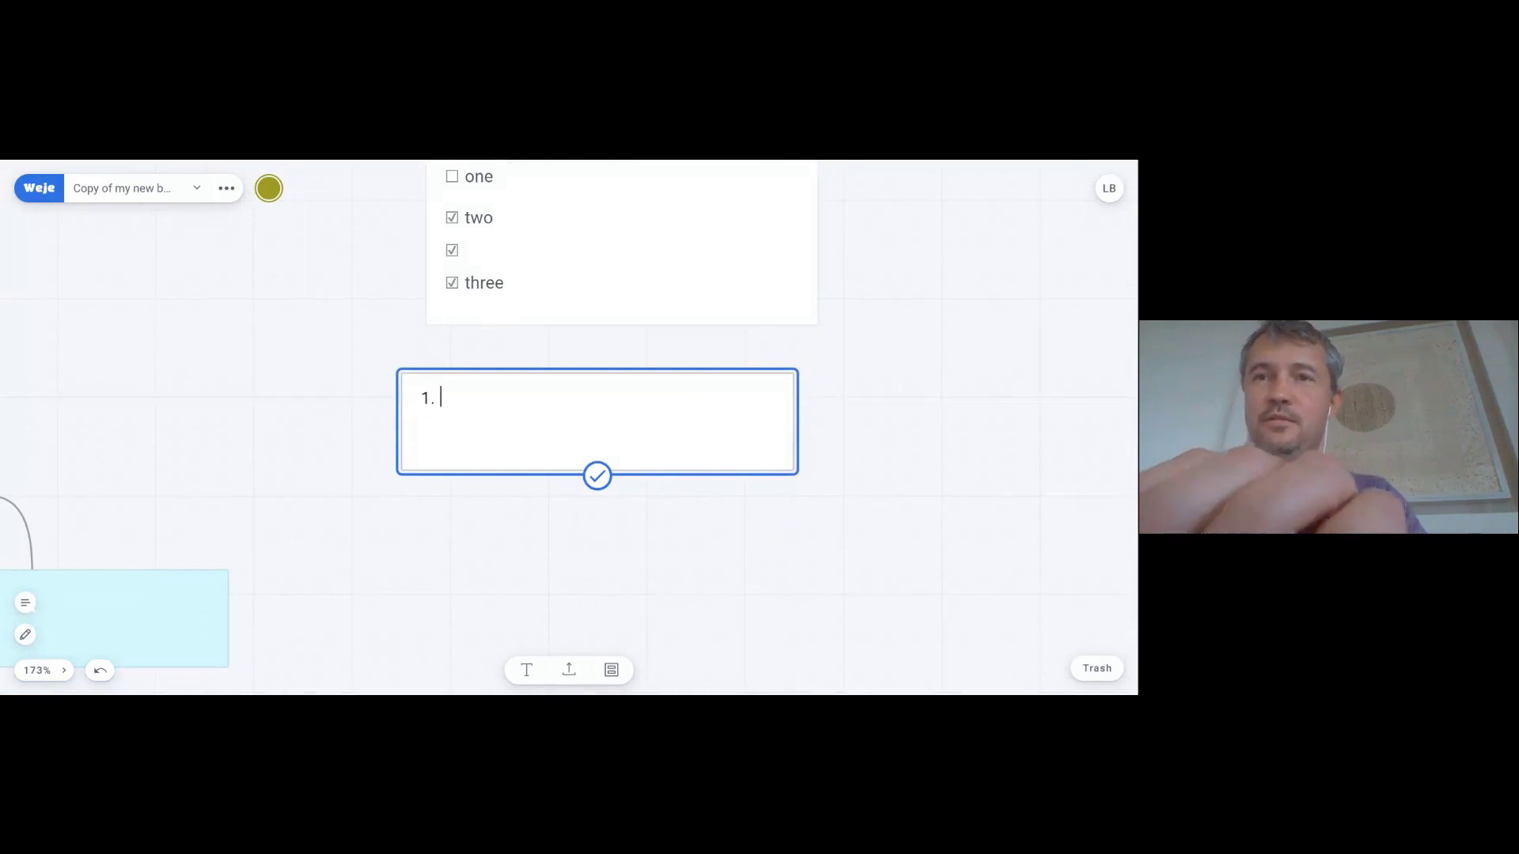
{"action": "type", "text": "one"}
{"action": "key", "text": "Return"}
{"action": "type", "text": "two"}
{"action": "key", "text": "Return"}
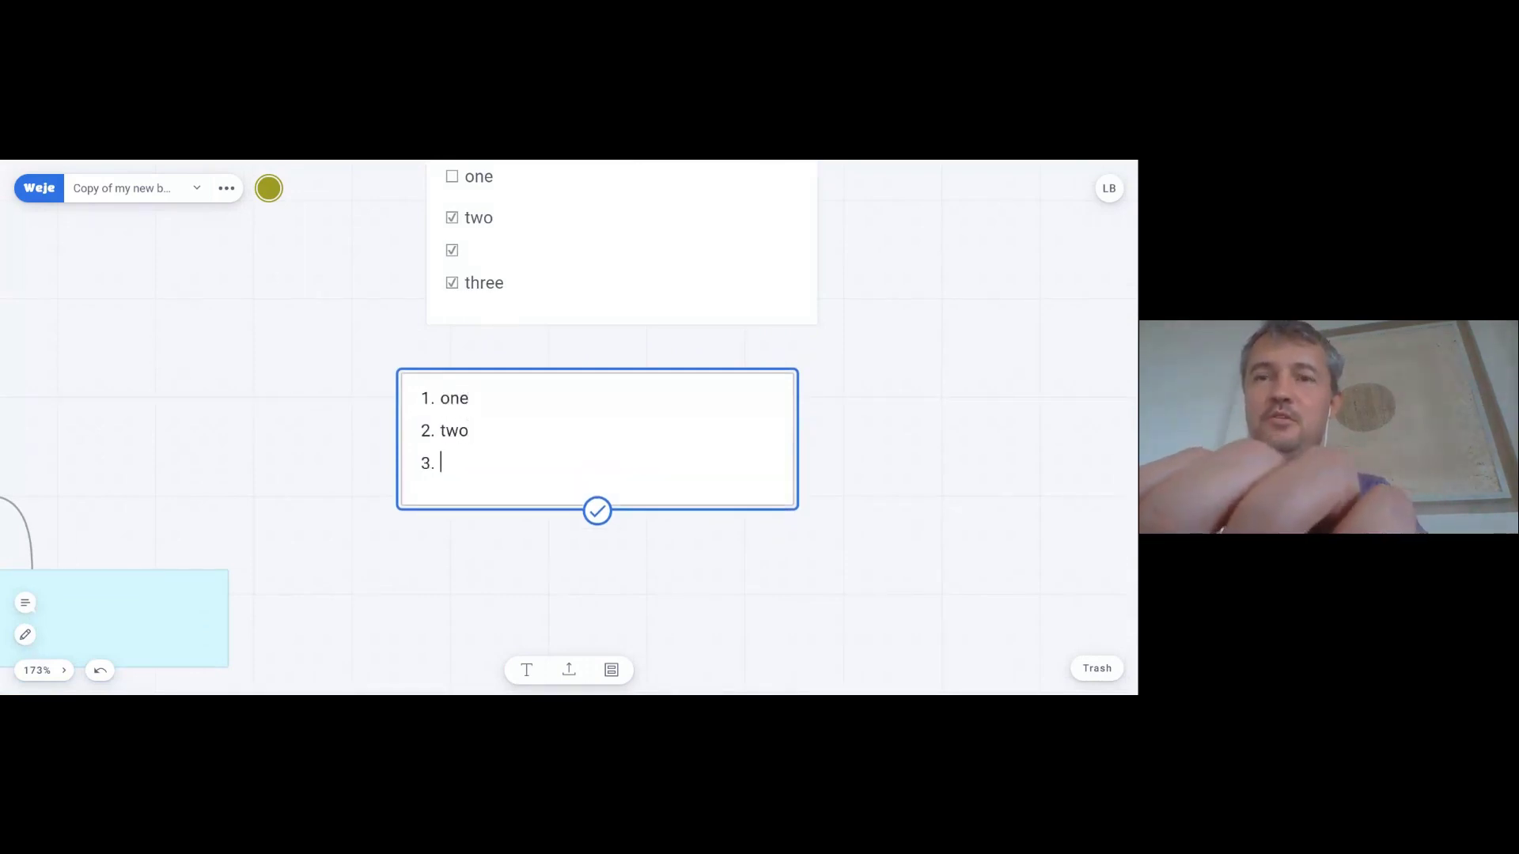
{"action": "type", "text": "thress"}
{"action": "key", "text": "Return"}
{"action": "key", "text": "BackSpace"}
{"action": "key", "text": "BackSpace"}
{"action": "key", "text": "BackSpace"}
{"action": "key", "text": "BackSpace"}
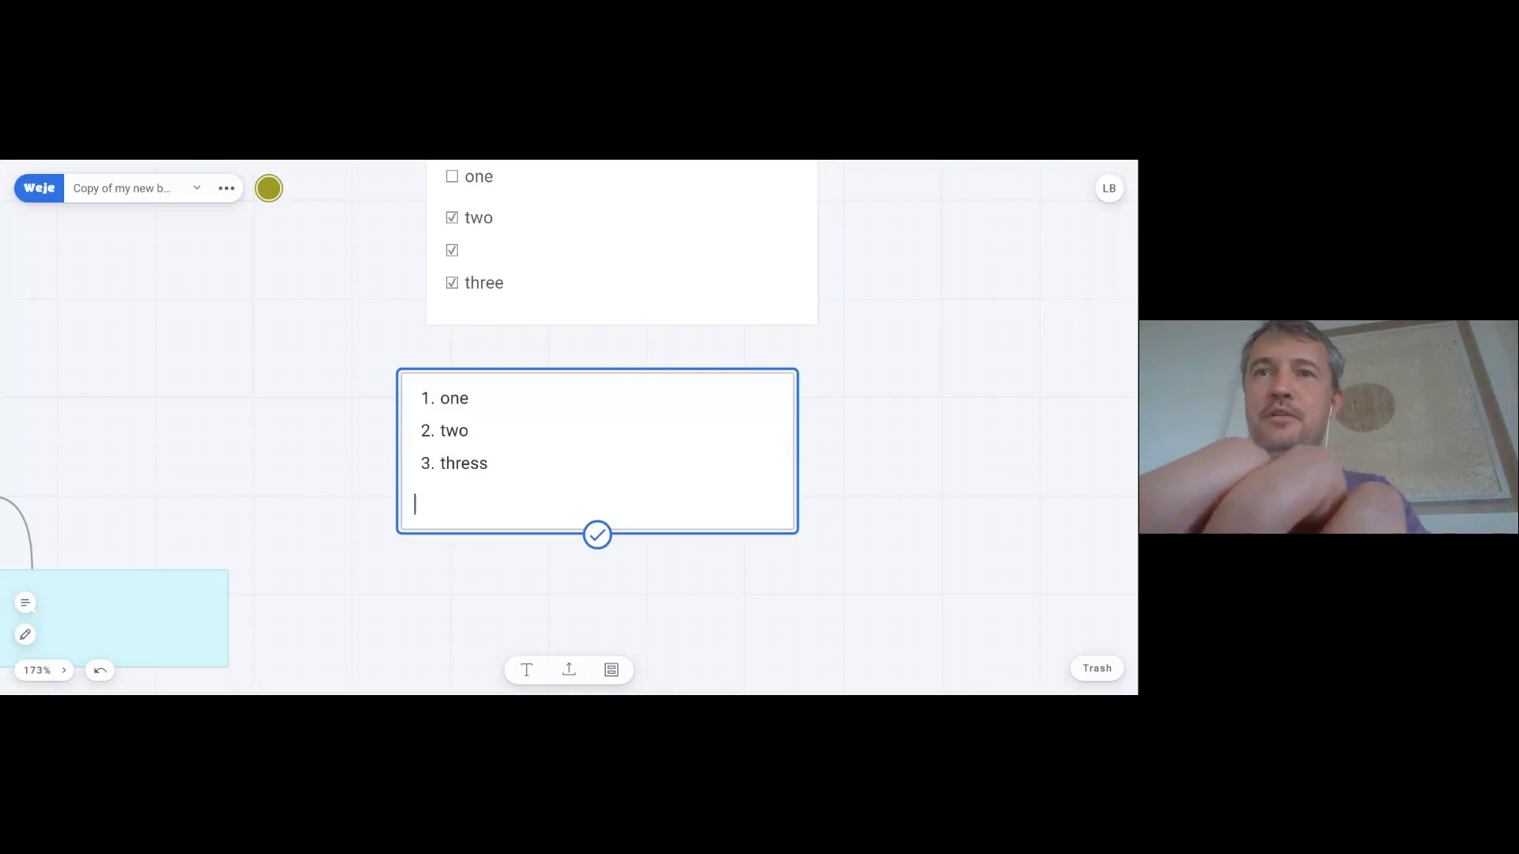
{"action": "type", "text": "e"}
{"action": "left_click", "coordinate": [277, 417]}
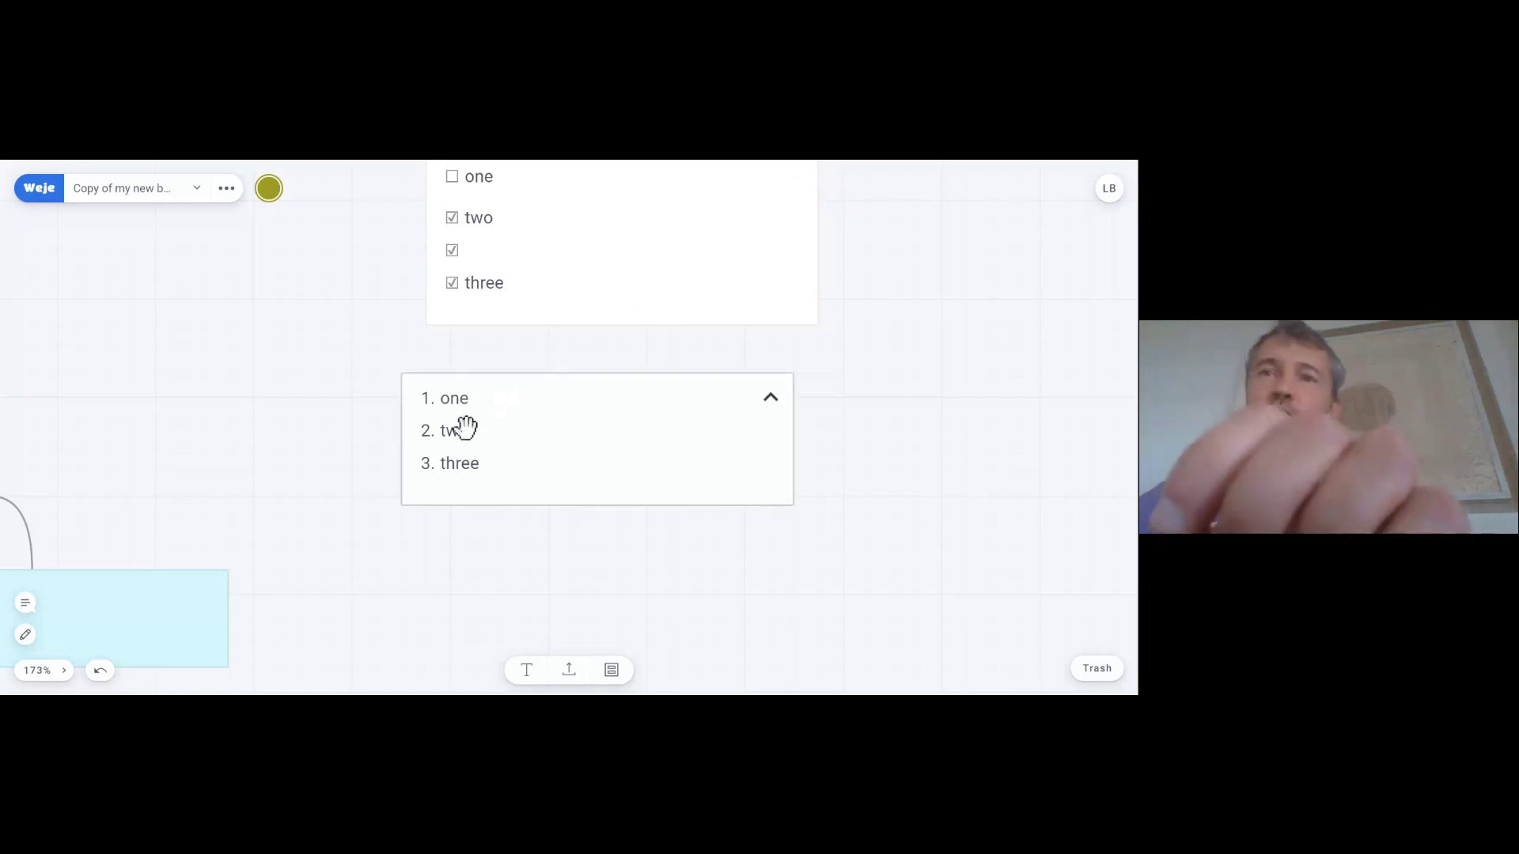
- Make 'two' bold and 'one' italic in the numbered list card
{"action": "left_click", "coordinate": [446, 445]}
{"action": "left_click", "coordinate": [447, 447]}
{"action": "double_click", "coordinate": [448, 447]}
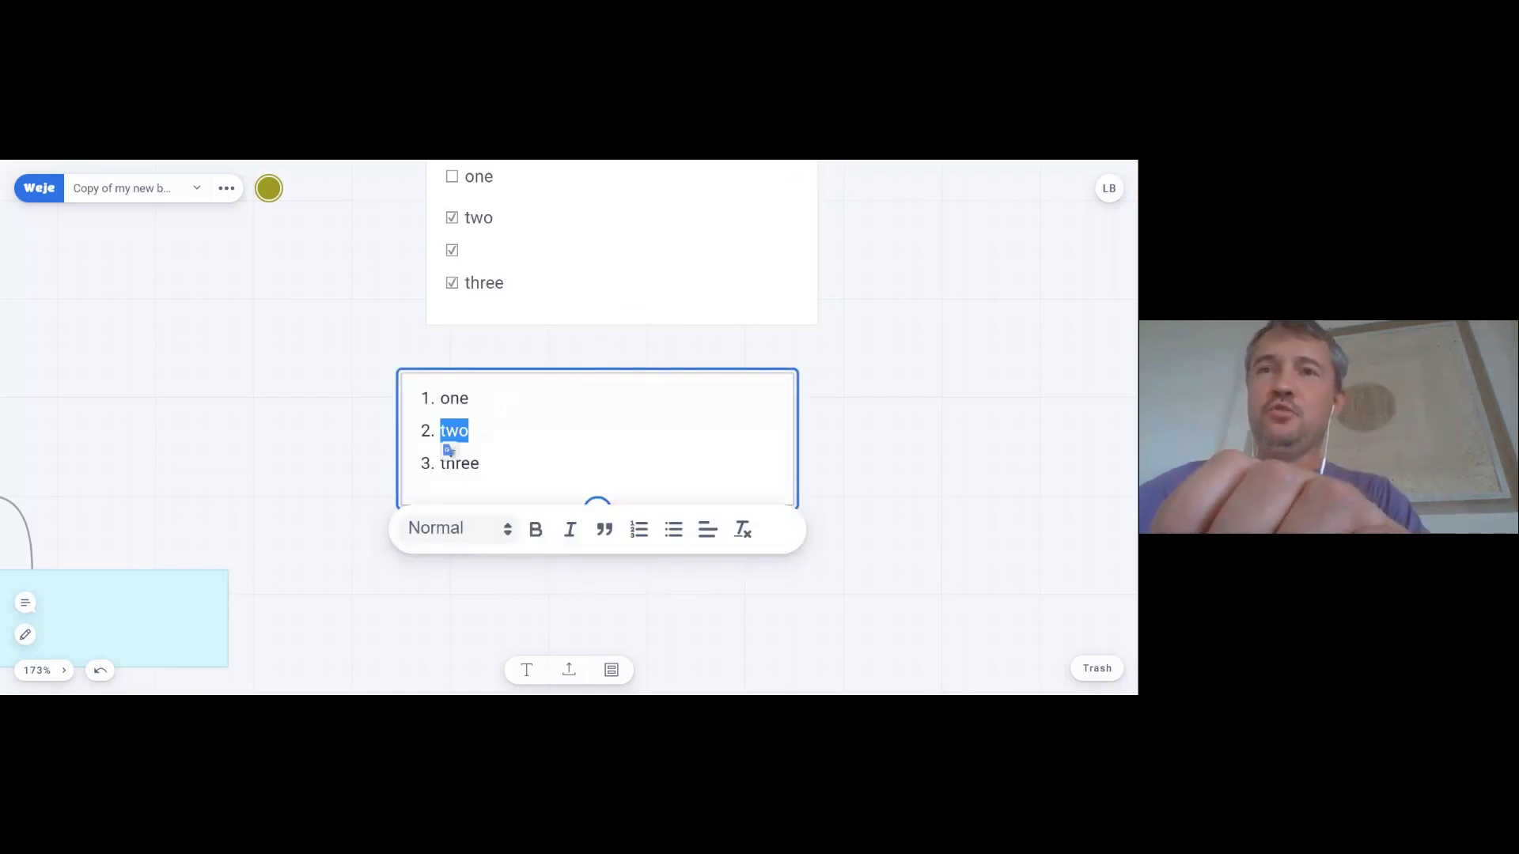
{"action": "key", "text": "ctrl+b"}
{"action": "left_click", "coordinate": [449, 450]}
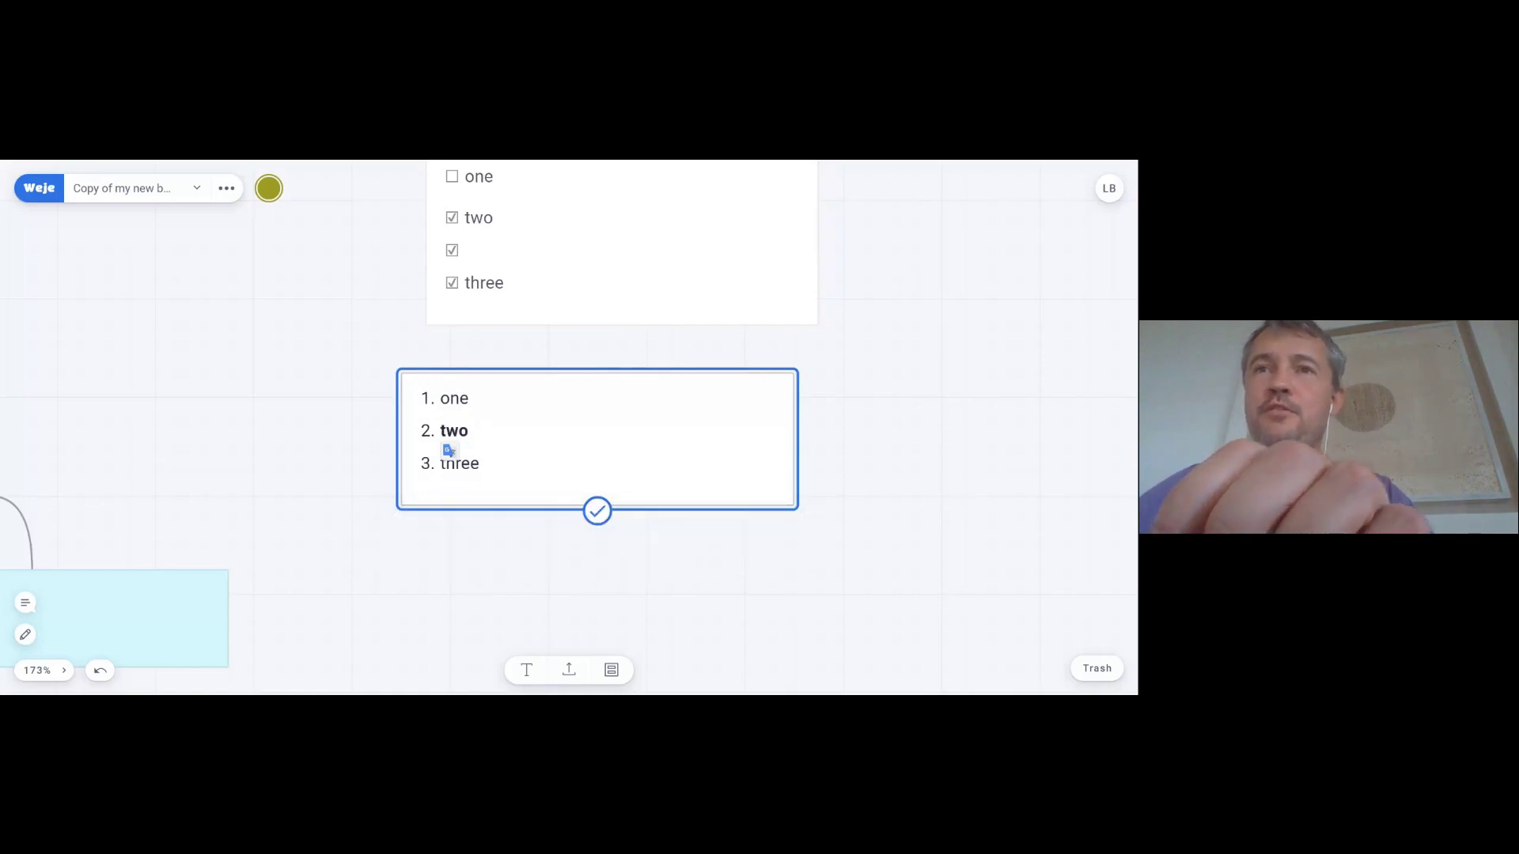
{"action": "key", "text": "shift+Right"}
{"action": "key", "text": "shift+Right"}
{"action": "key", "text": "shift+Right"}
{"action": "key", "text": "ctrl+i"}
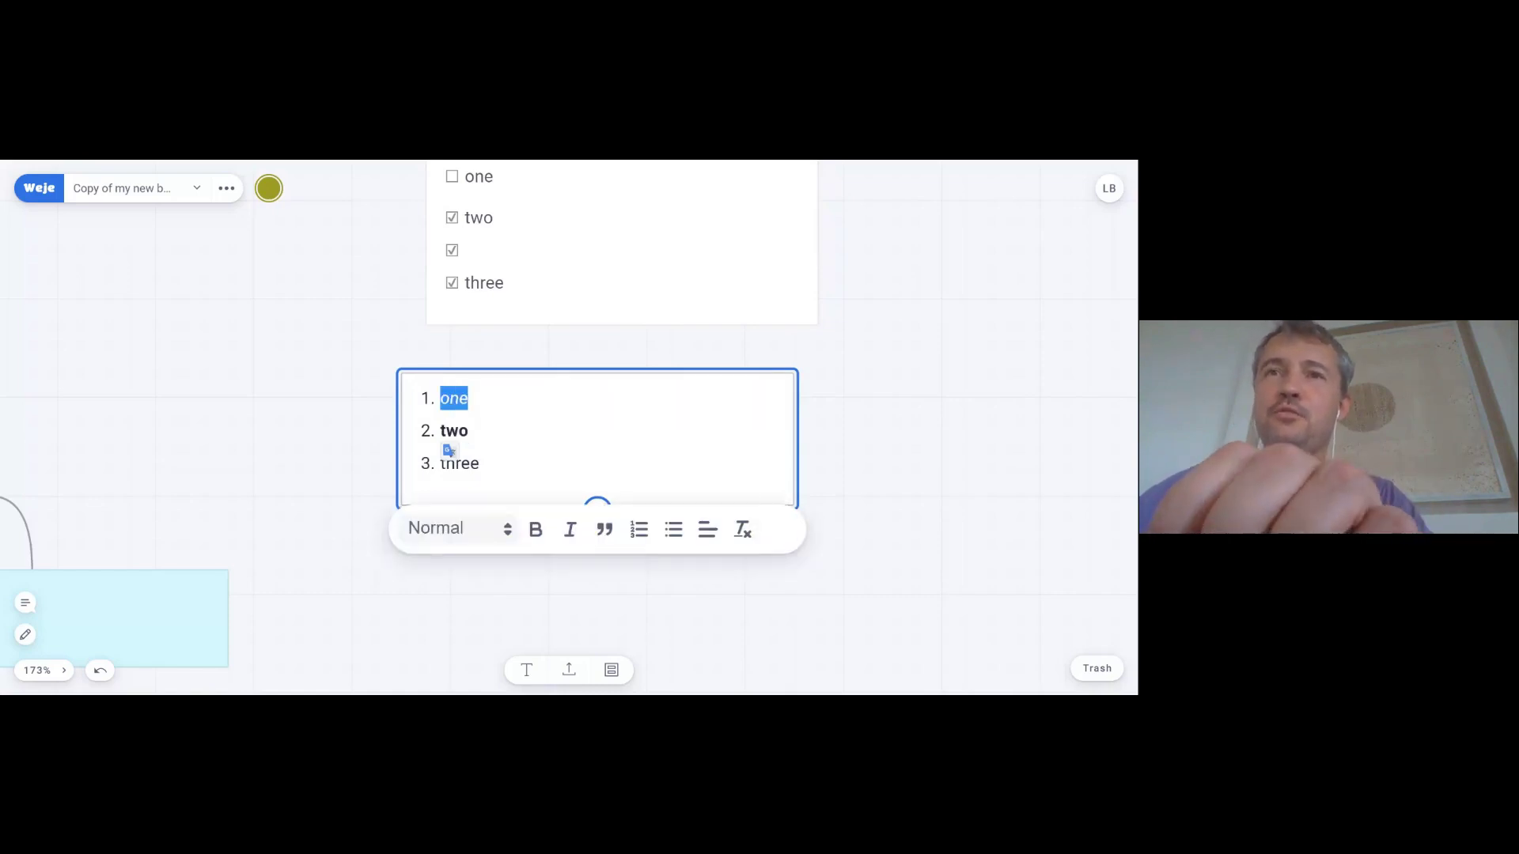
{"action": "left_click", "coordinate": [449, 450]}
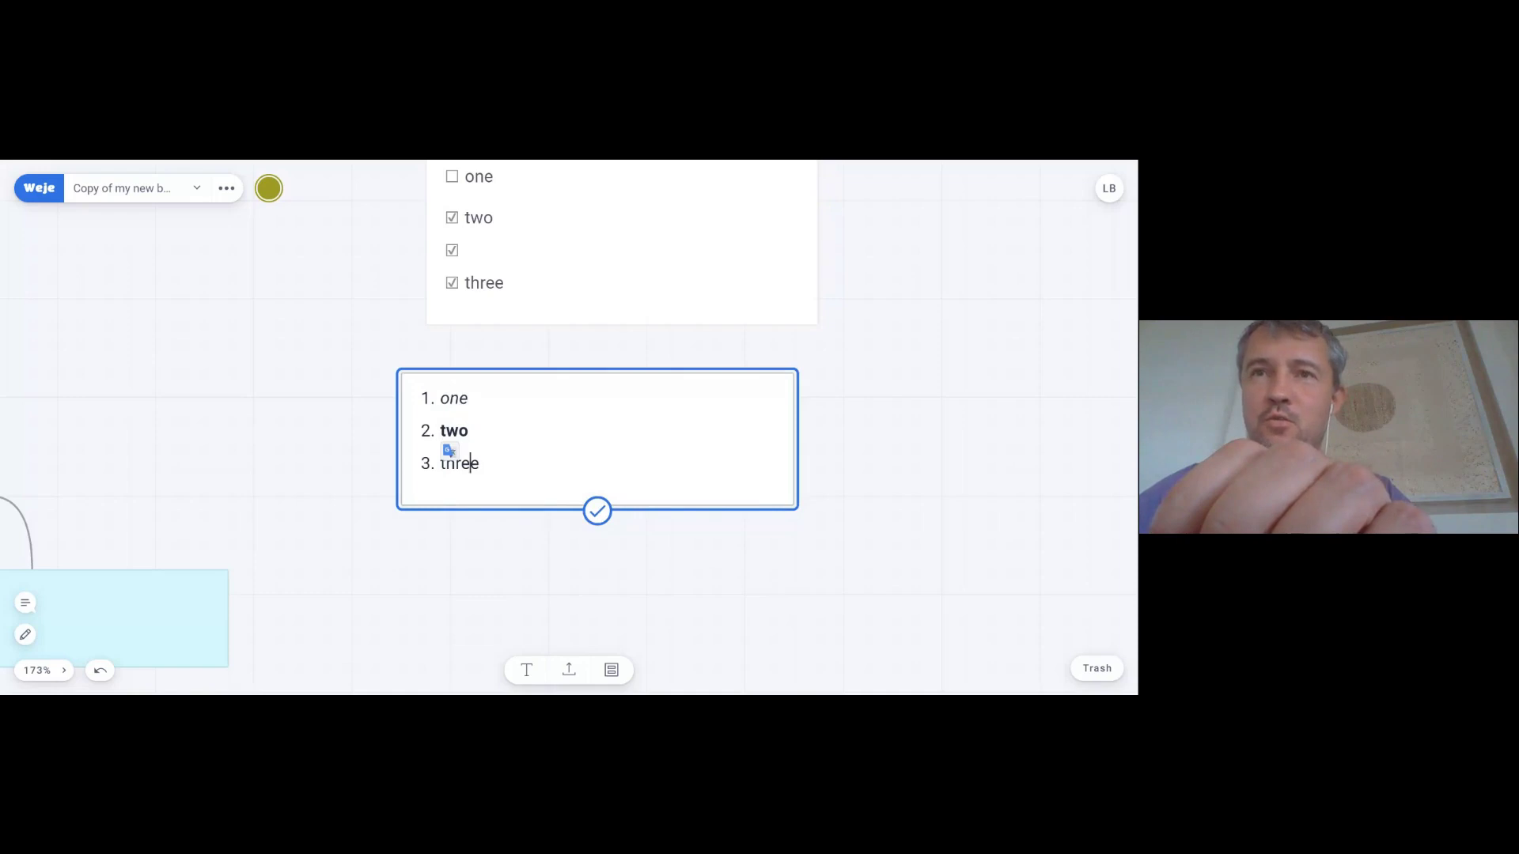
- Underline the final letters 'ee' of 'three' in the numbered list
{"action": "key", "text": "shift+Left"}
{"action": "key", "text": "shift+Left"}
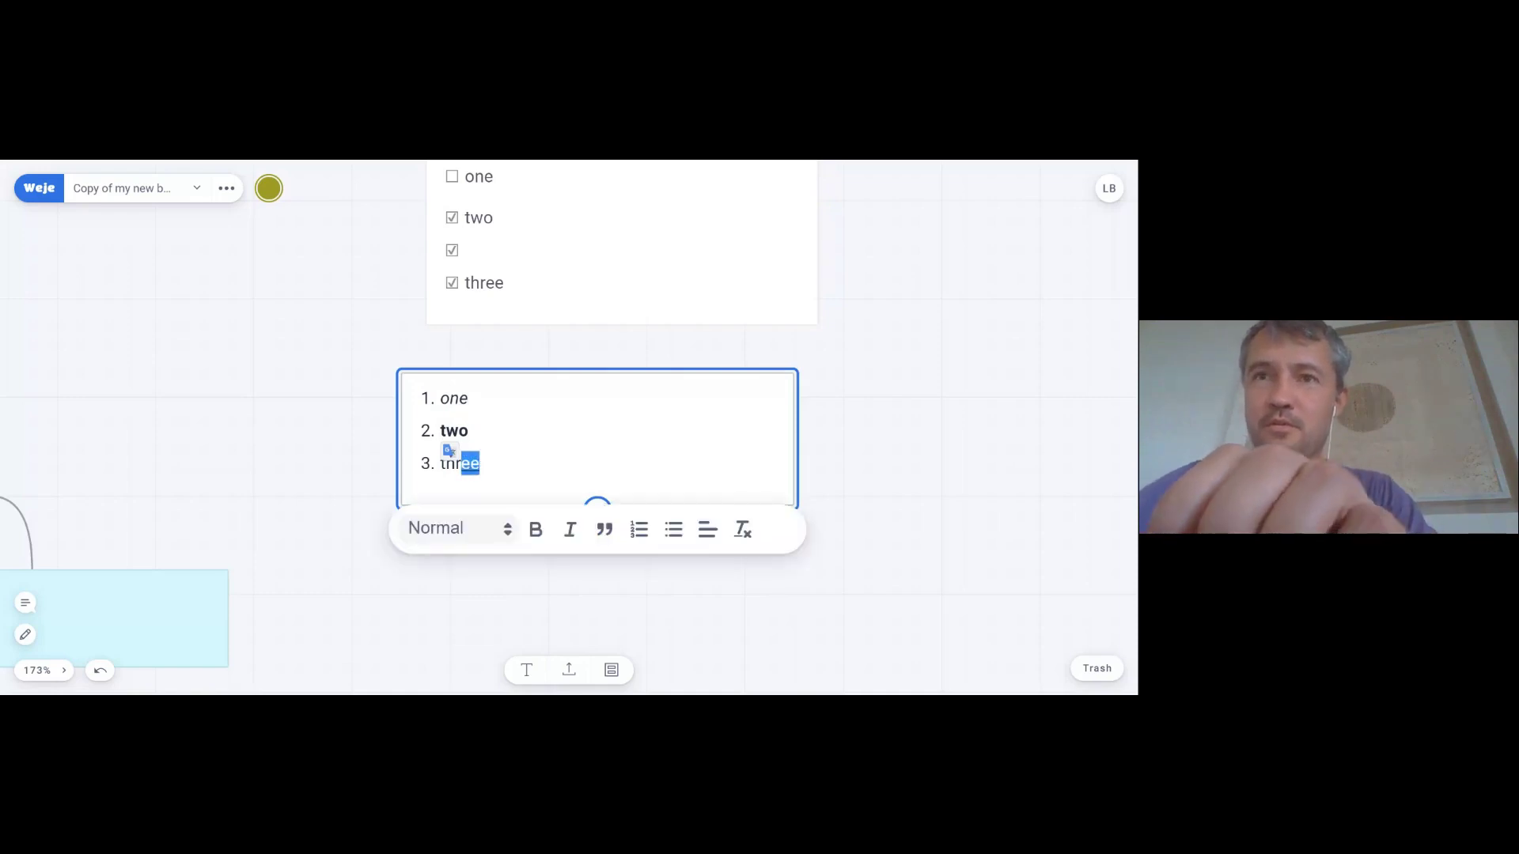
{"action": "key", "text": "ctrl+u"}
{"action": "left_click", "coordinate": [449, 450]}
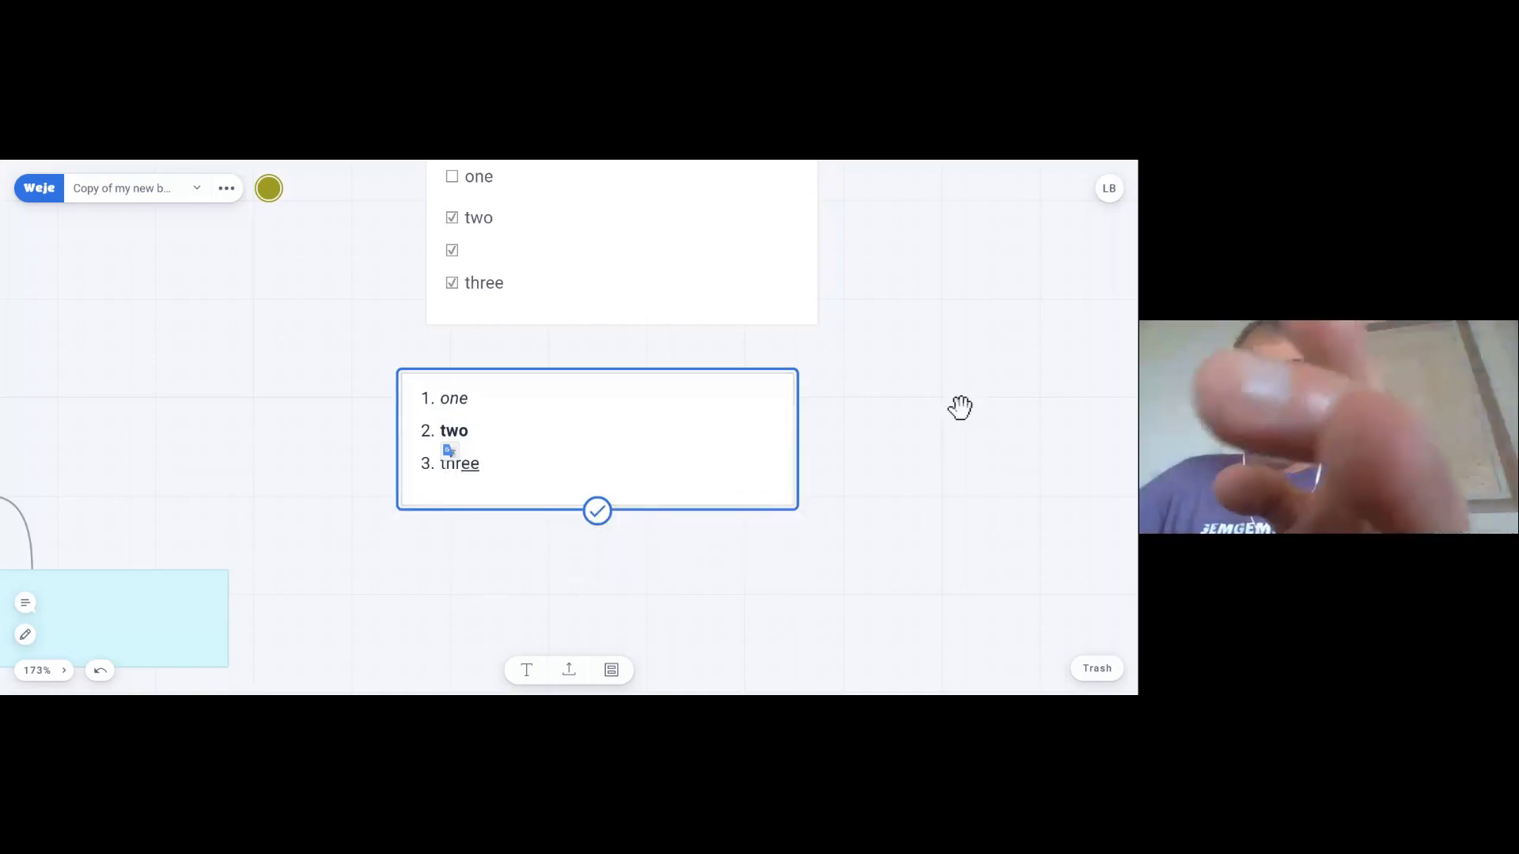
{"action": "left_click", "coordinate": [902, 408]}
{"action": "left_click", "coordinate": [451, 465]}
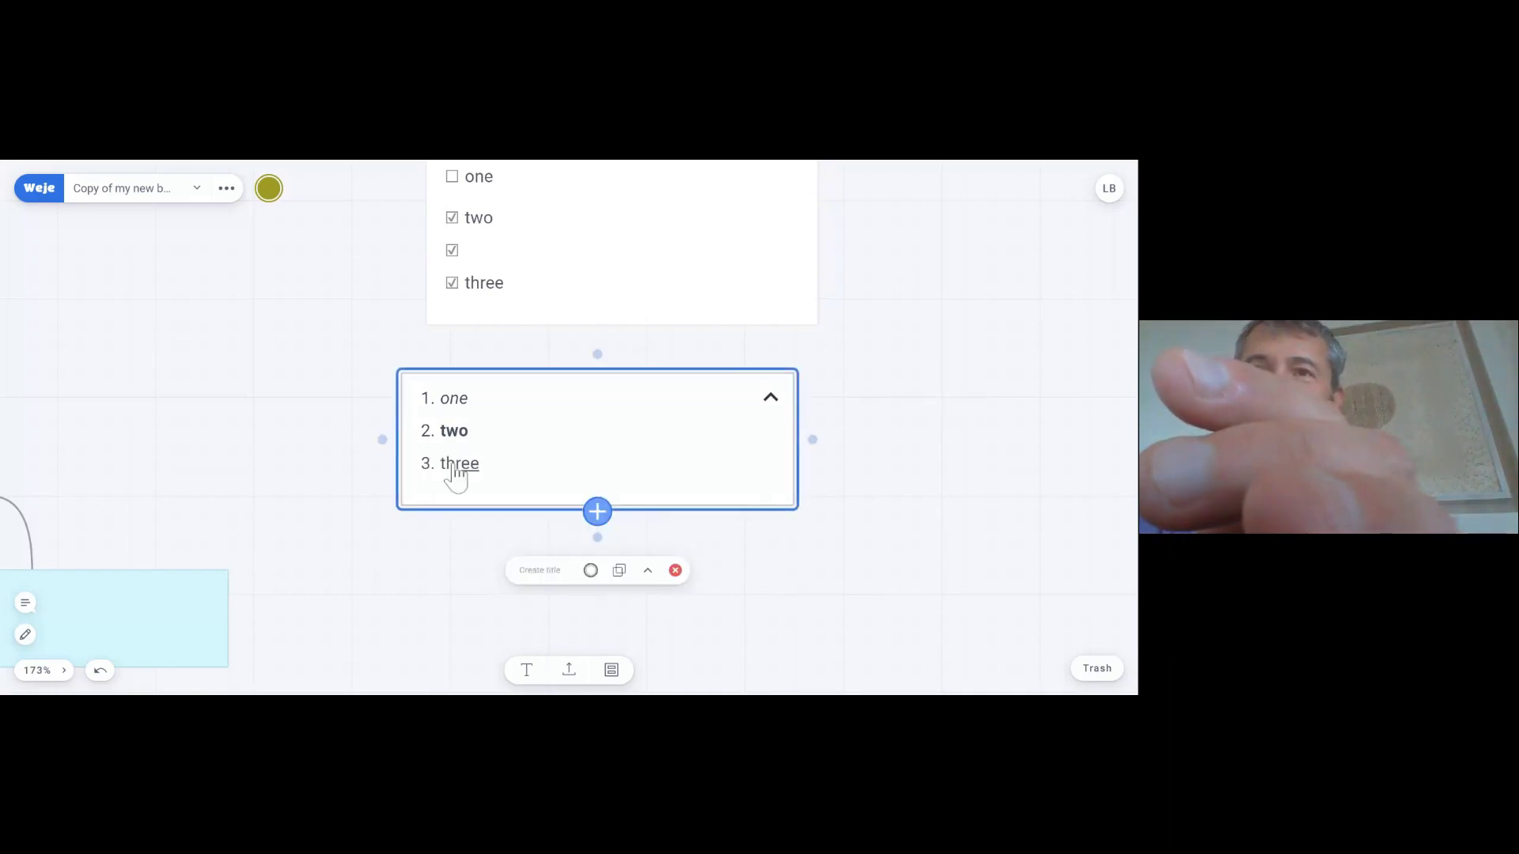
{"action": "left_click", "coordinate": [454, 470]}
{"action": "double_click", "coordinate": [463, 463]}
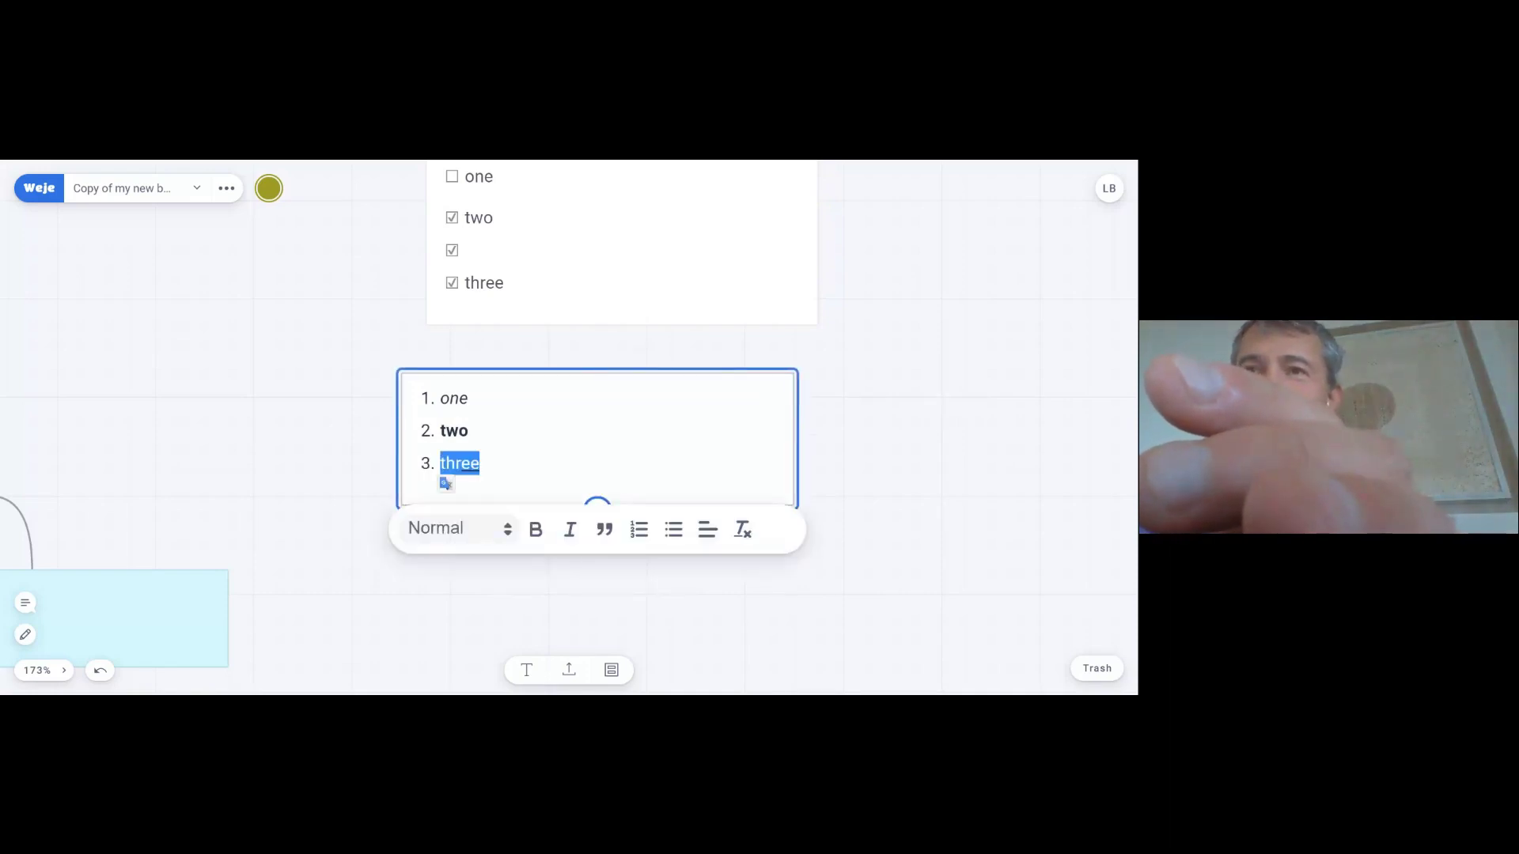
{"action": "left_click", "coordinate": [878, 465]}
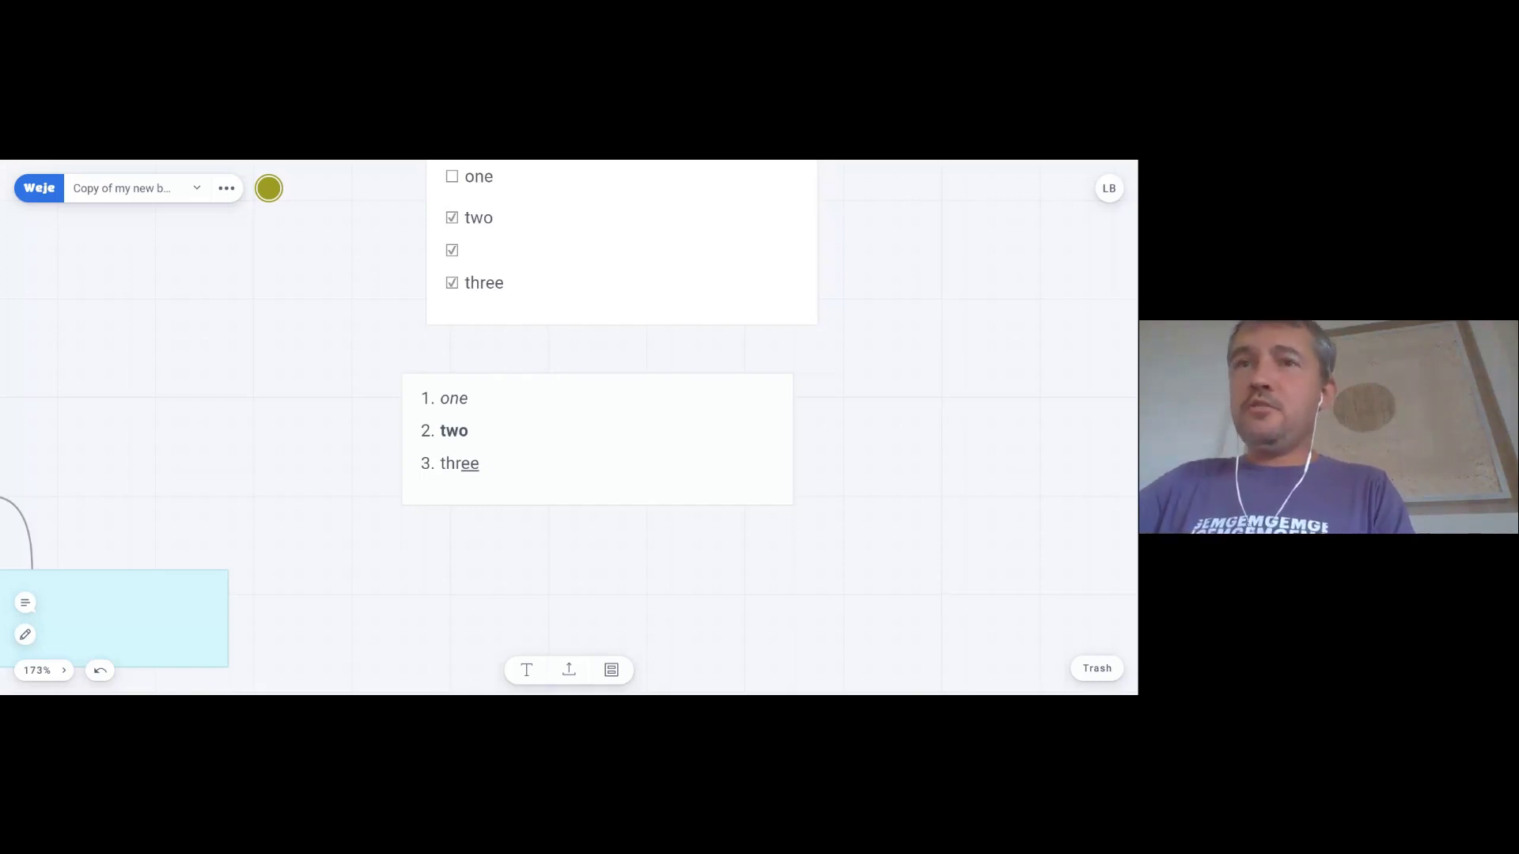
- Zoom out to 83% and draw a blue spiral left of the checklist and a C-shaped stroke right of it
{"action": "scroll", "coordinate": [284, 382], "scroll_direction": "down", "scroll_amount": 5}
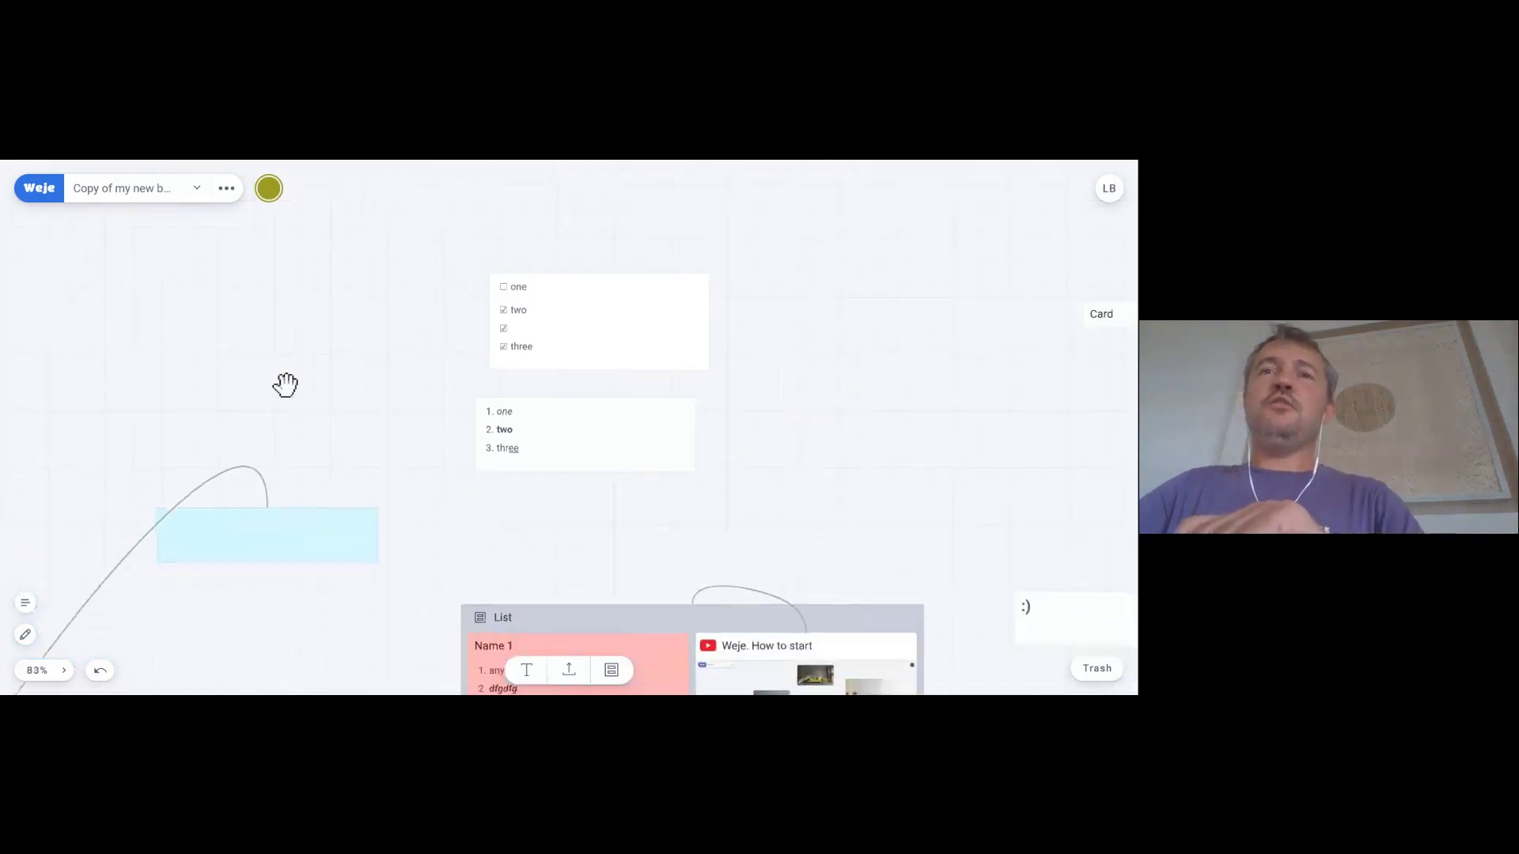
{"action": "mouse_move", "coordinate": [324, 378]}
{"action": "left_mouse_down"}
{"action": "mouse_move", "coordinate": [309, 377]}
{"action": "mouse_move", "coordinate": [468, 335]}
{"action": "mouse_move", "coordinate": [298, 396]}
{"action": "mouse_move", "coordinate": [406, 389]}
{"action": "mouse_move", "coordinate": [366, 360]}
{"action": "left_mouse_up"}
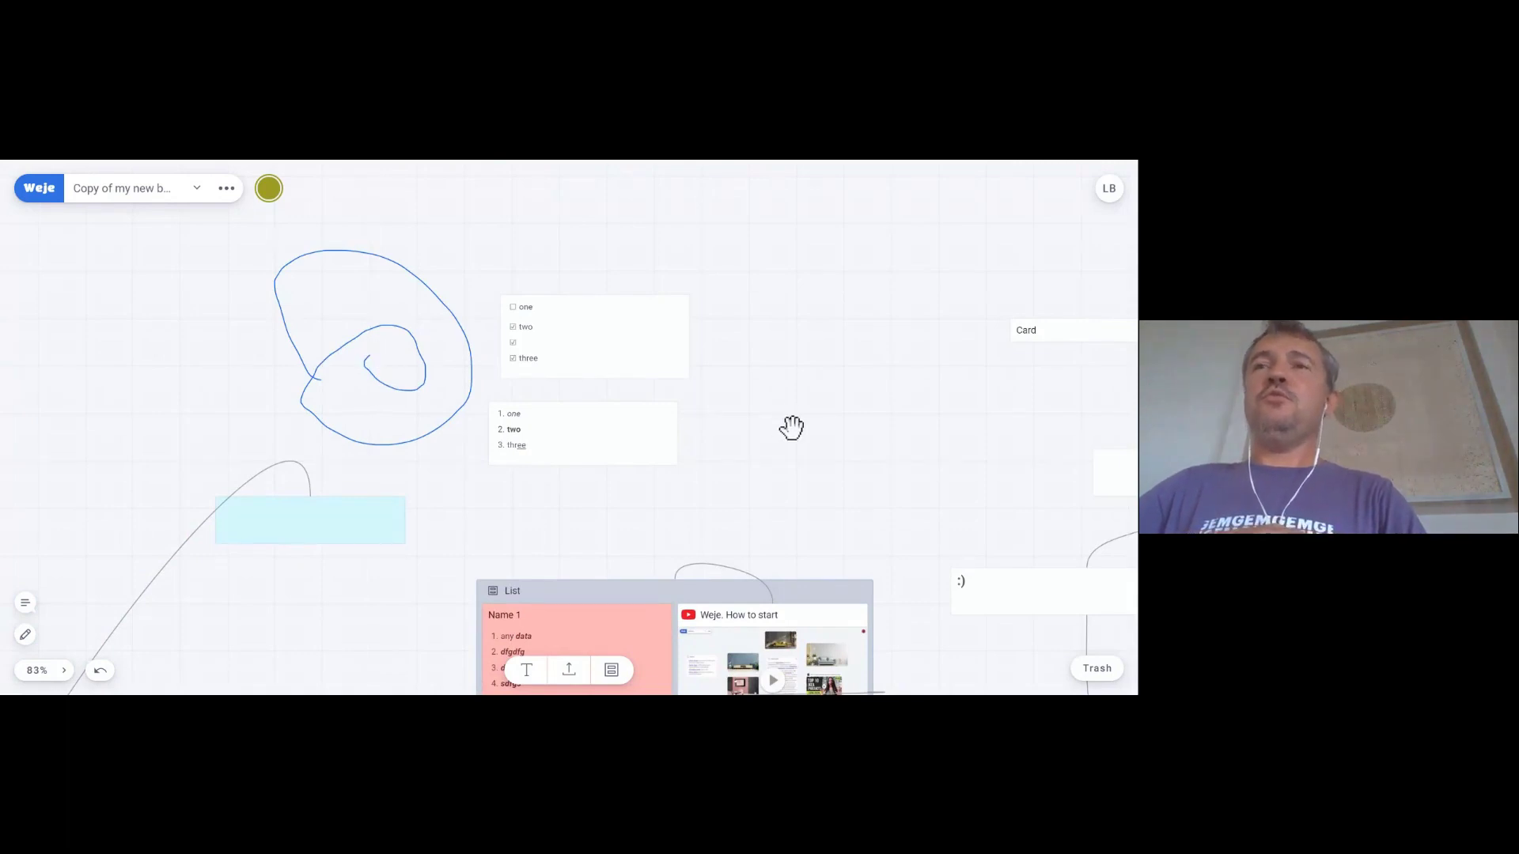
{"action": "mouse_move", "coordinate": [791, 428]}
{"action": "left_mouse_down"}
{"action": "mouse_move", "coordinate": [671, 345]}
{"action": "mouse_move", "coordinate": [780, 380]}
{"action": "left_mouse_up"}
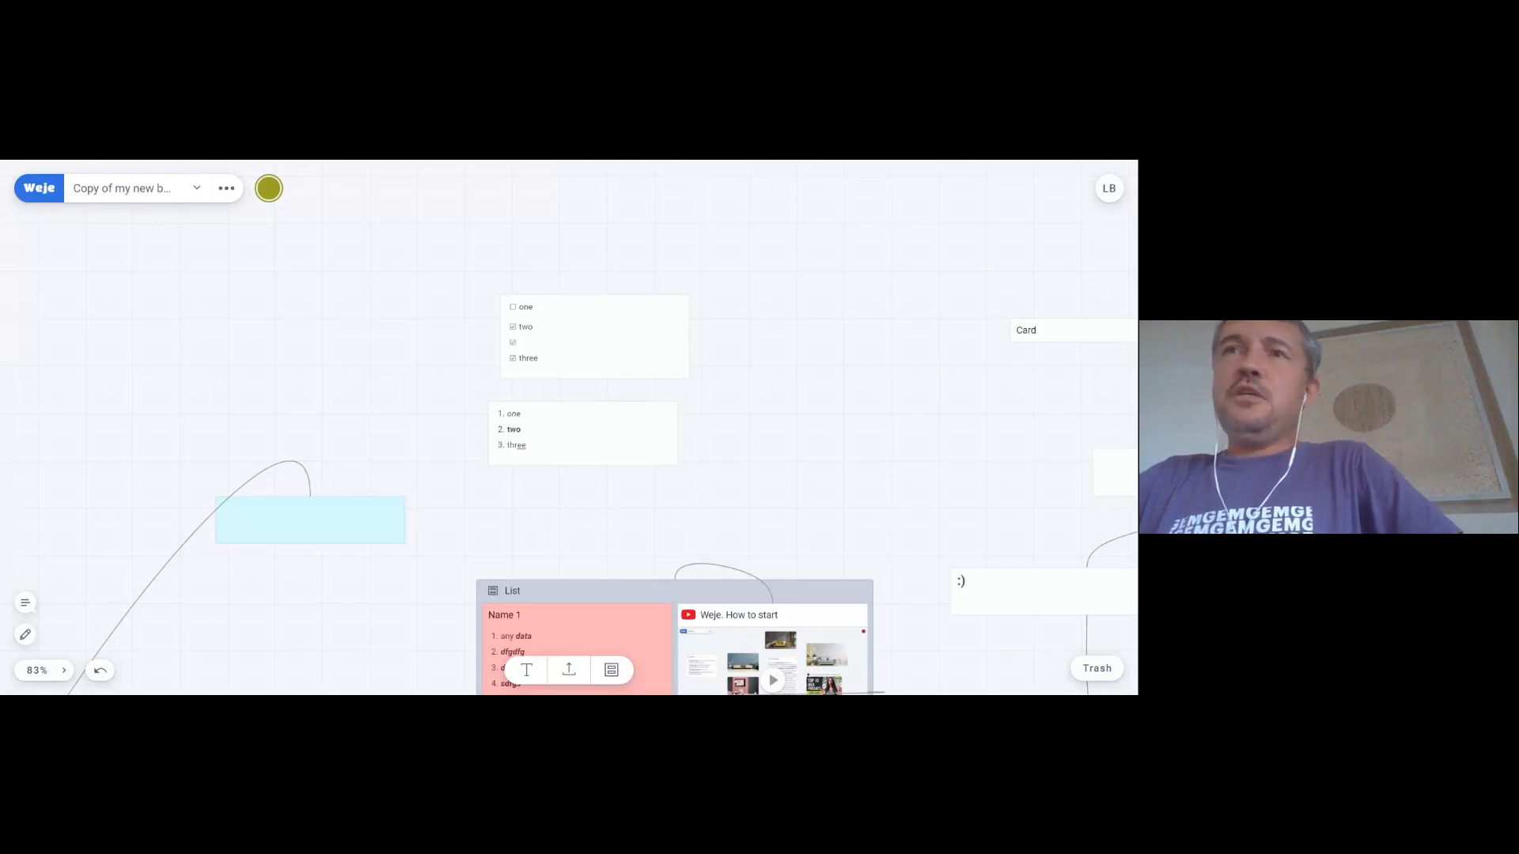
{"action": "left_click", "coordinate": [227, 190]}
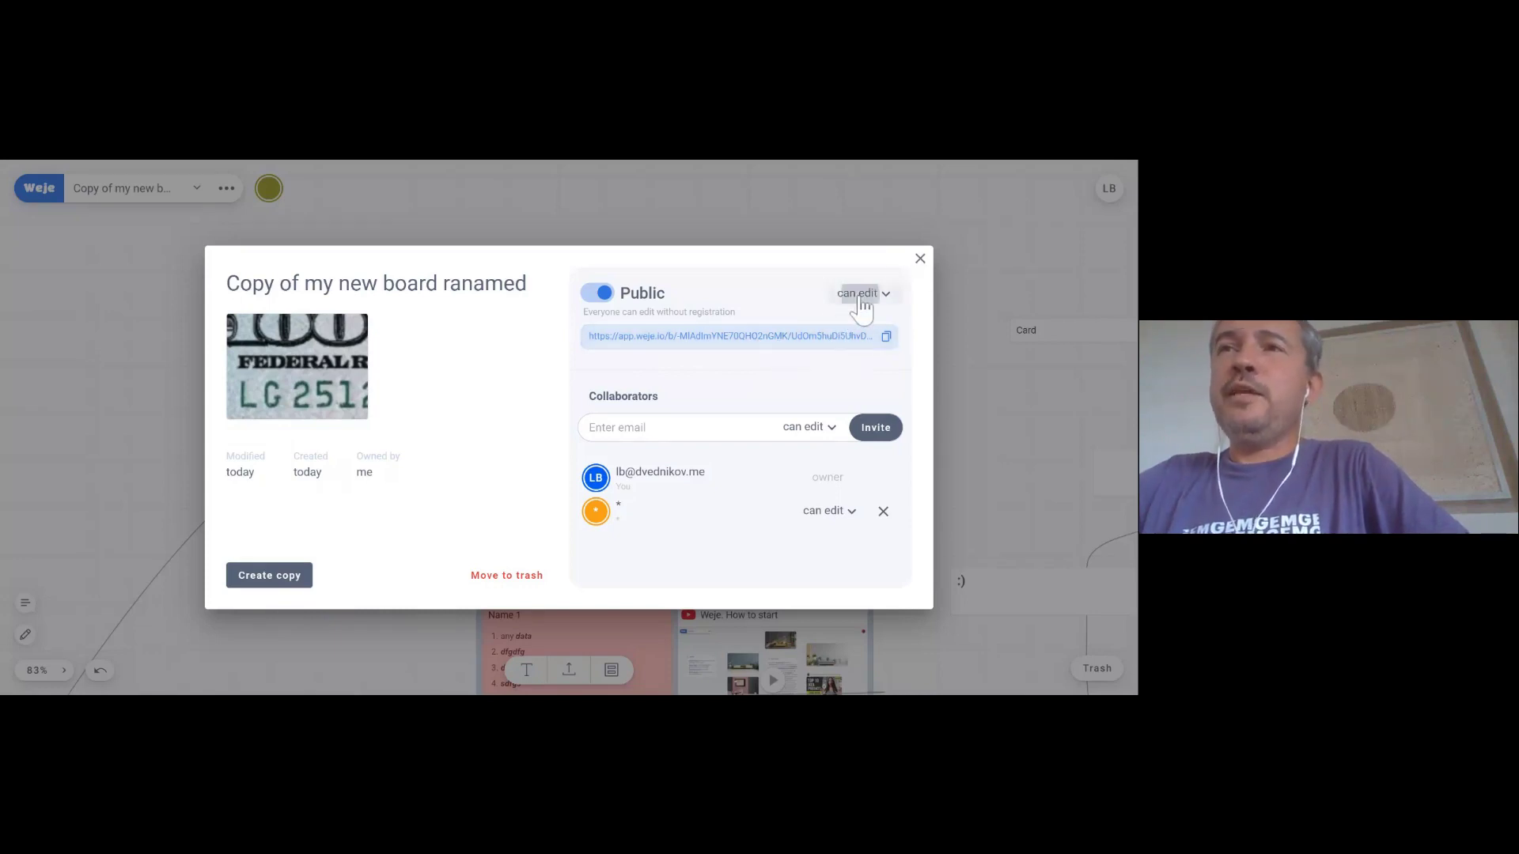
{"action": "left_click", "coordinate": [859, 294]}
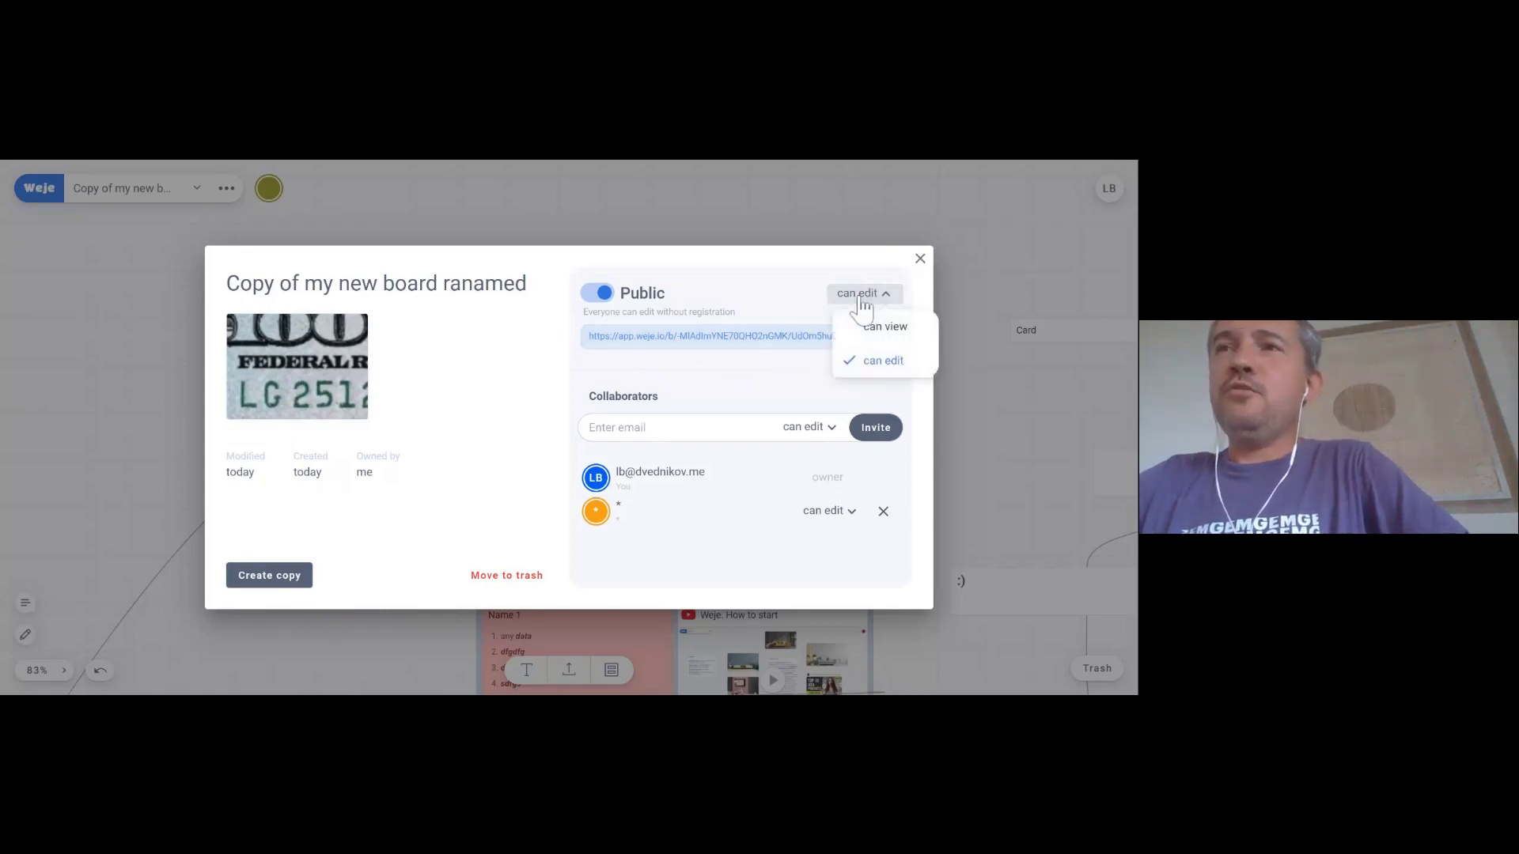
{"action": "left_click", "coordinate": [876, 361]}
{"action": "left_click", "coordinate": [920, 260]}
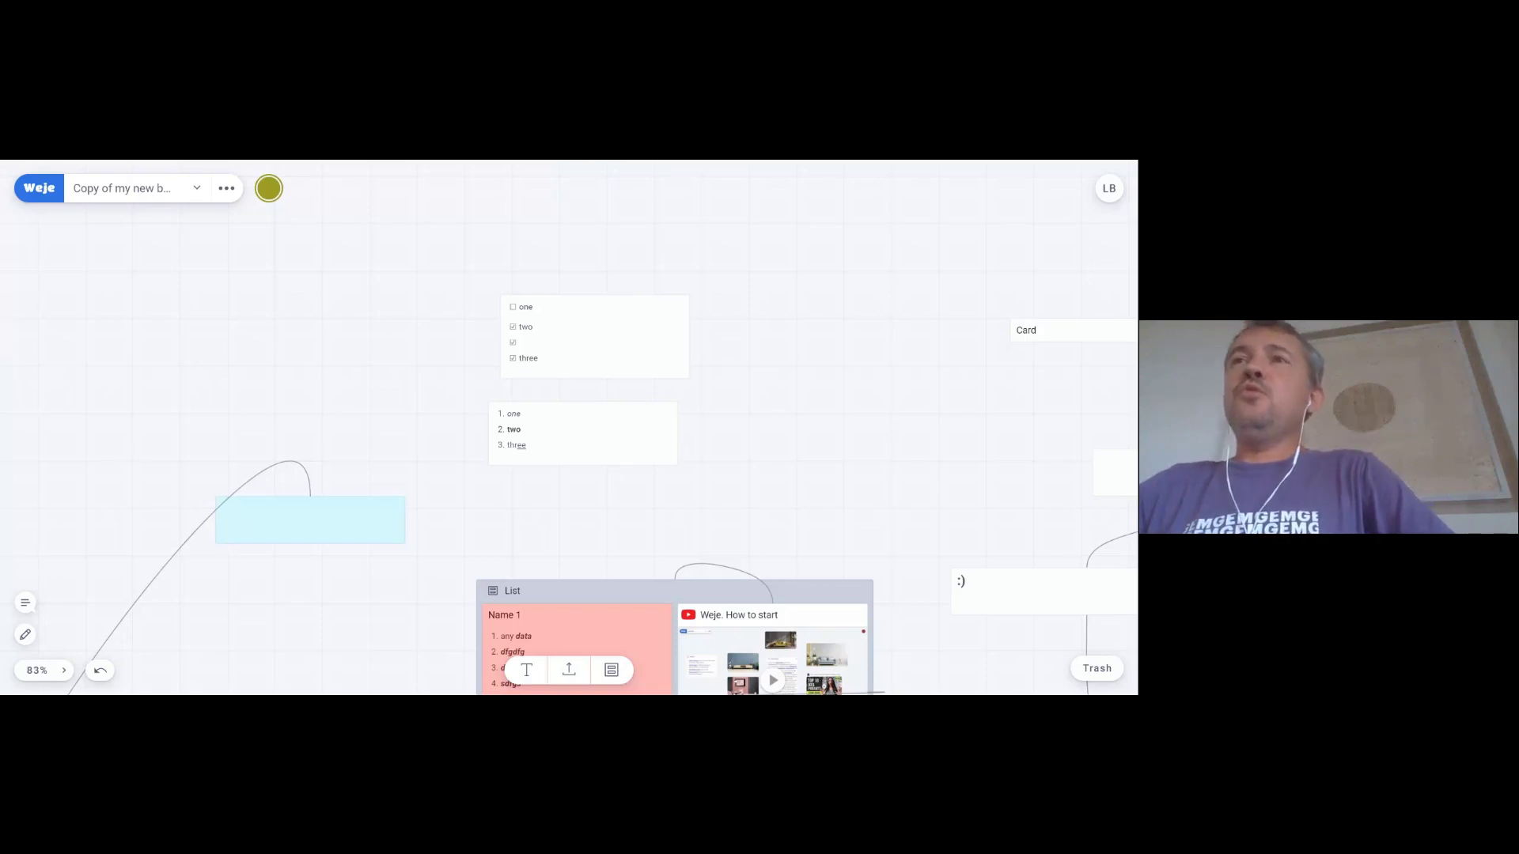
{"action": "left_click", "coordinate": [228, 191]}
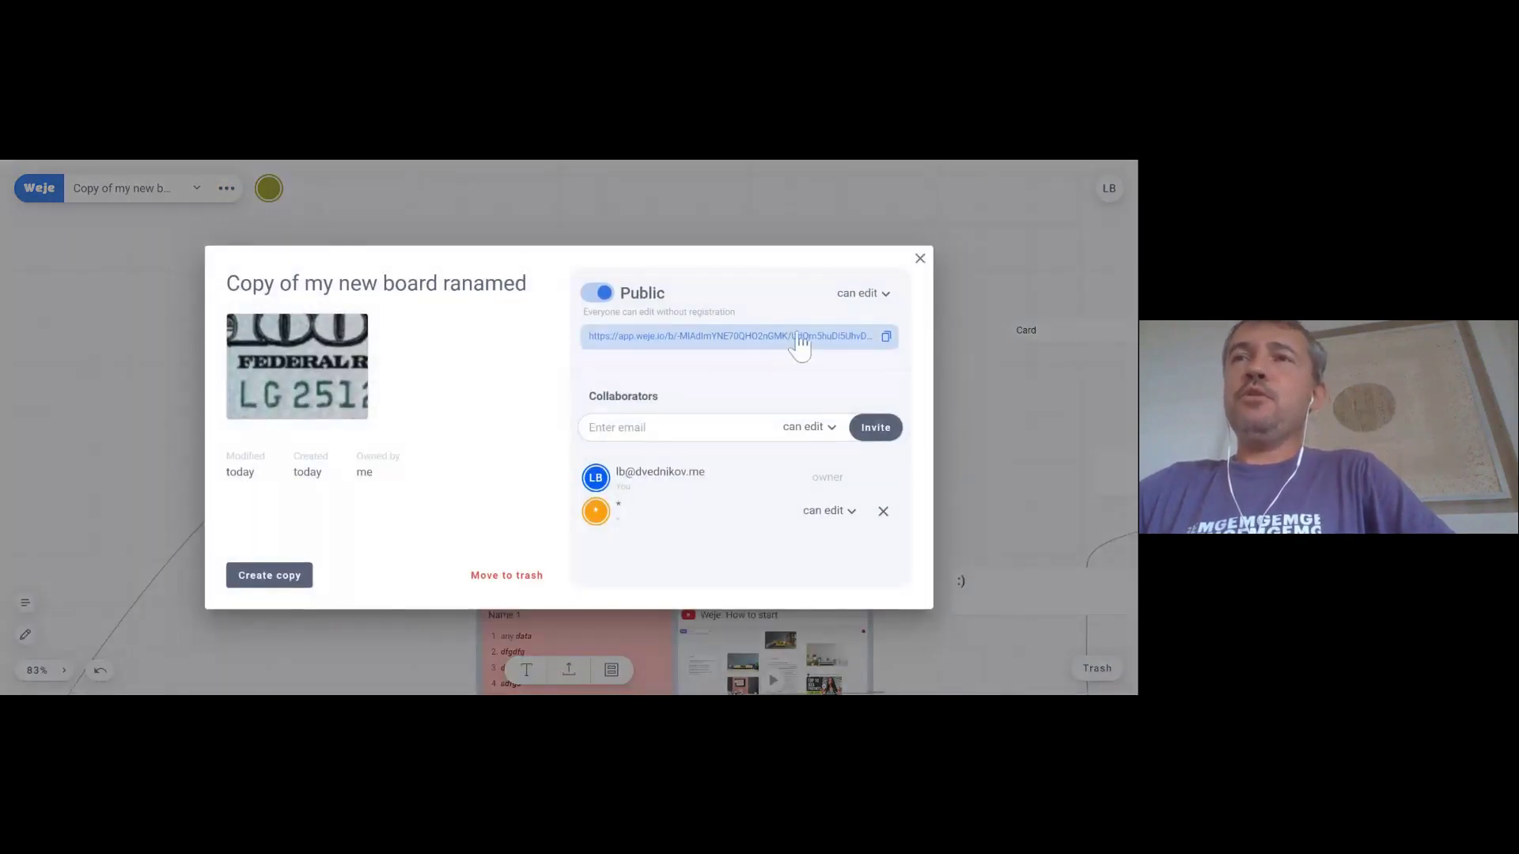
{"action": "left_click", "coordinate": [920, 259]}
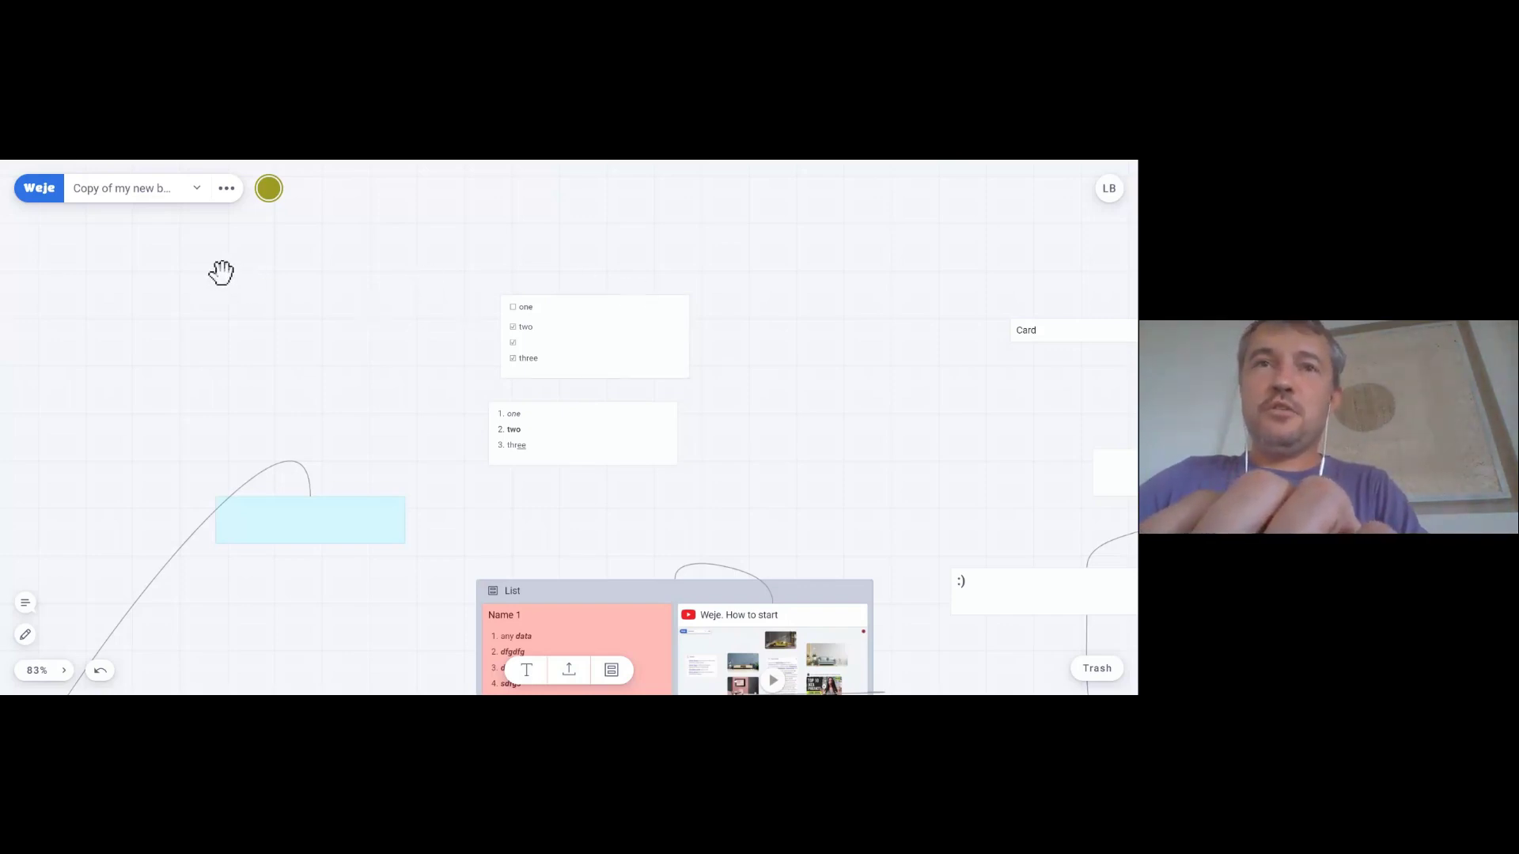
- Paste the weje.io URL onto the board to create a link preview card
{"action": "key", "text": "ctrl+v"}
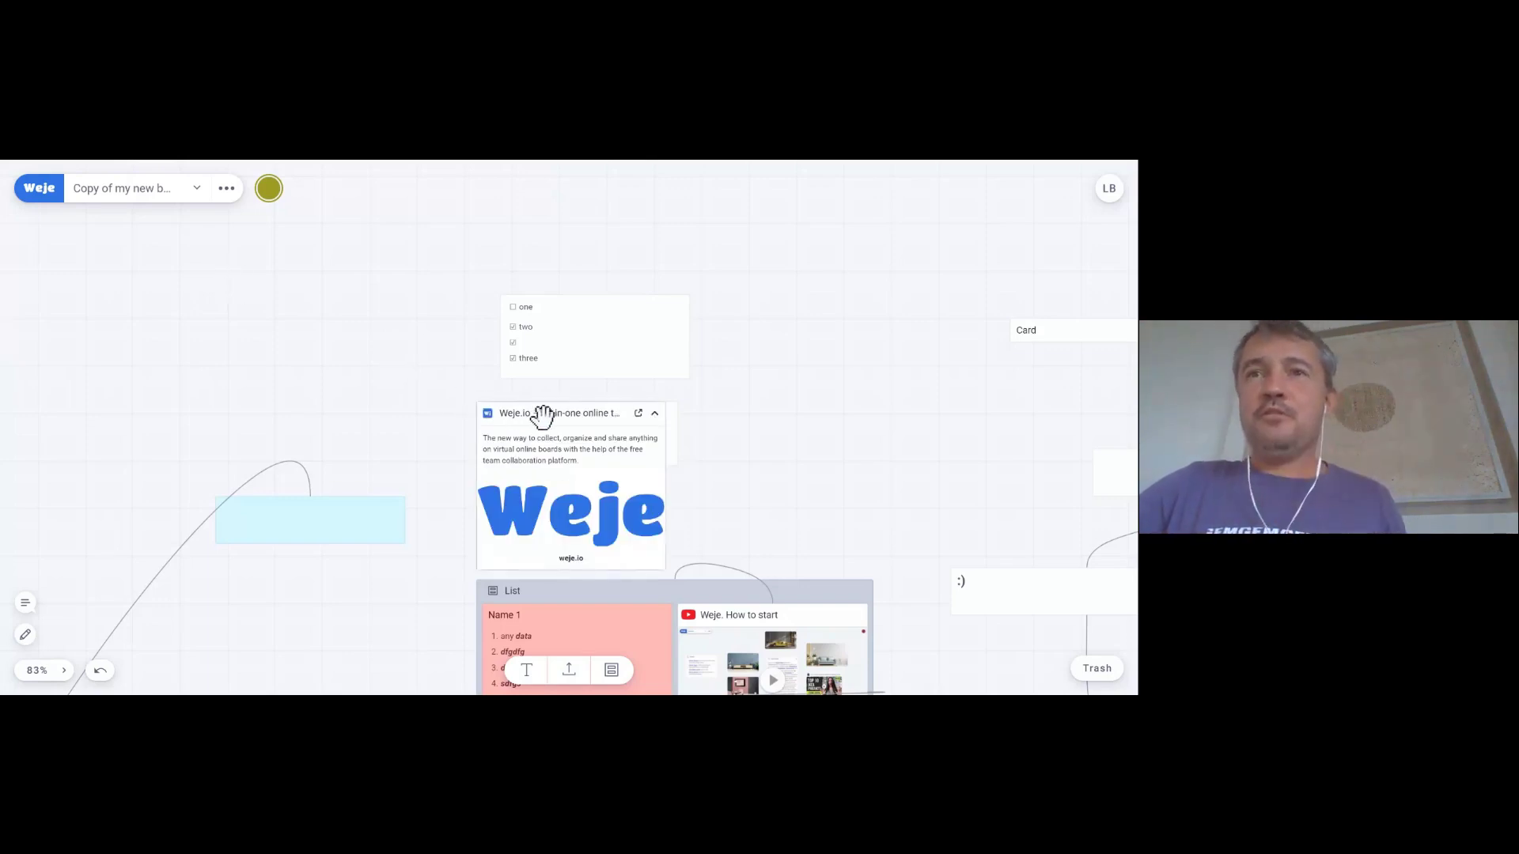
{"action": "key", "text": "Delete"}
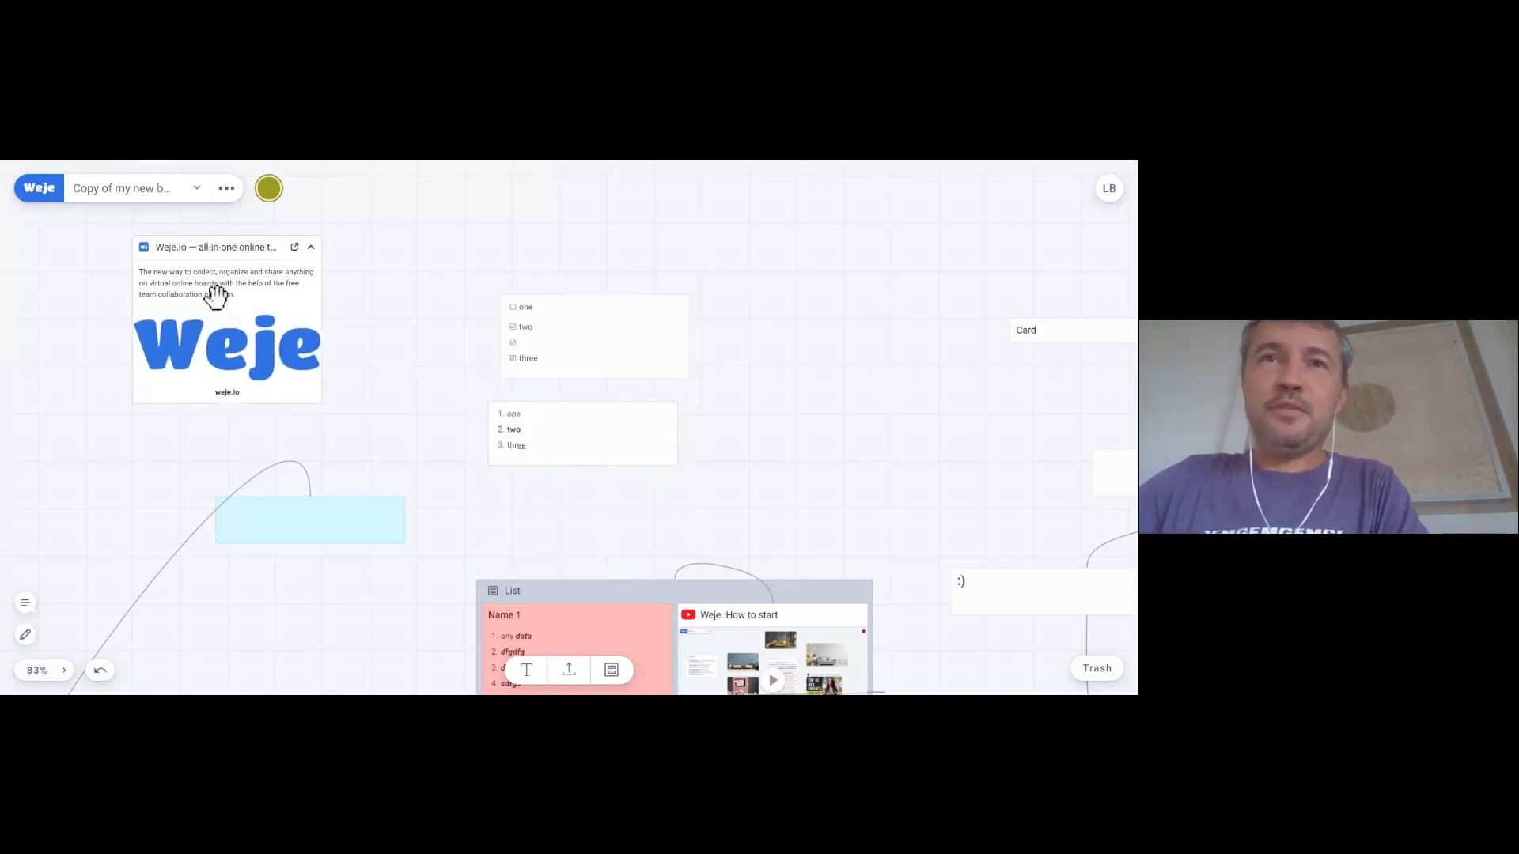
- Widen the weje.io link preview card so its full title and description fit
{"action": "left_click", "coordinate": [217, 286]}
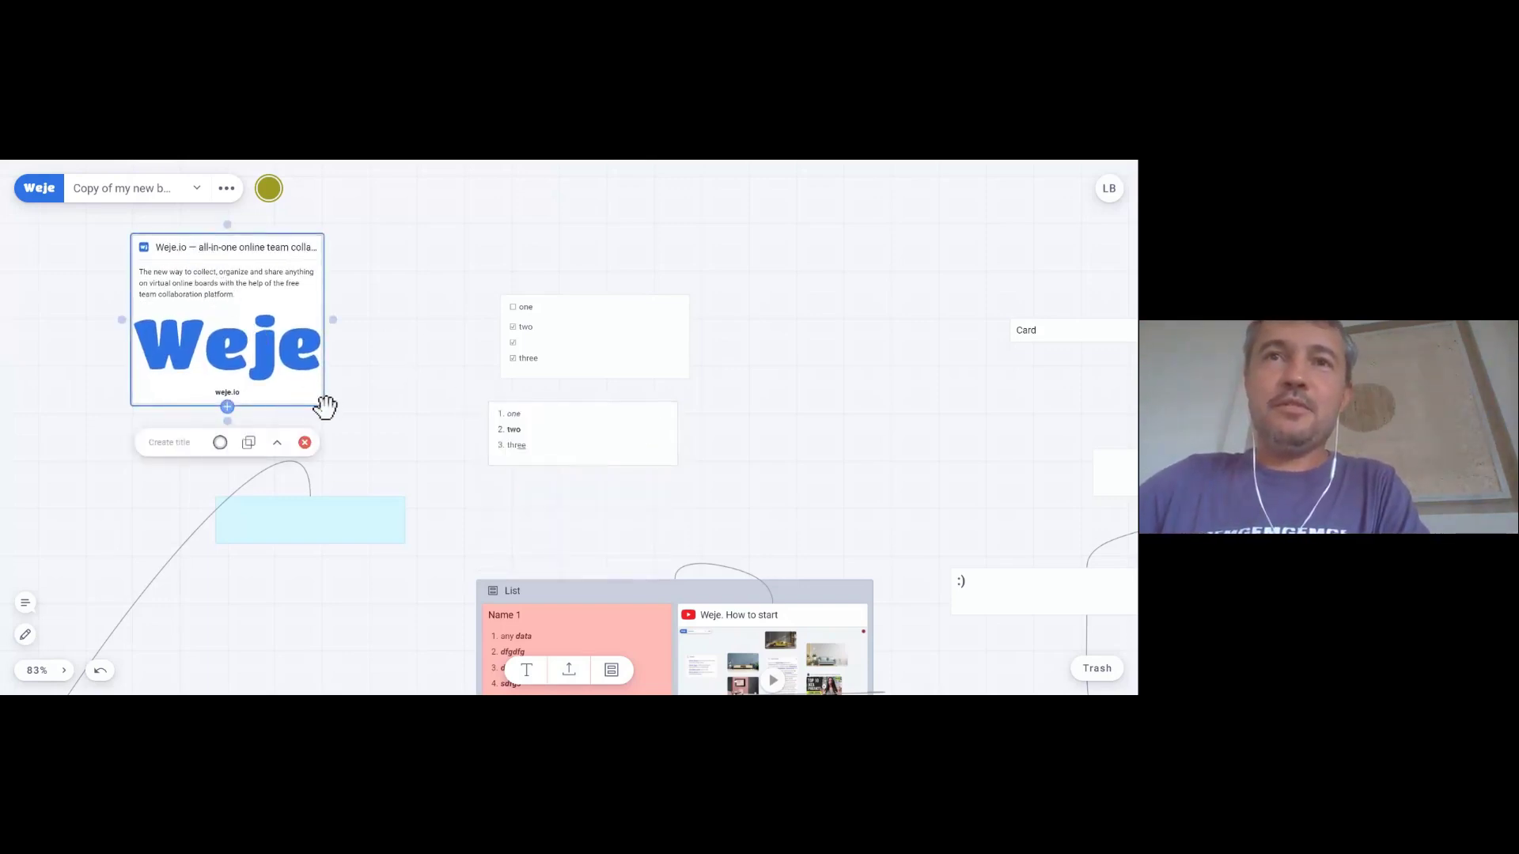
{"action": "left_click_drag", "start_coordinate": [321, 401], "coordinate": [353, 398]}
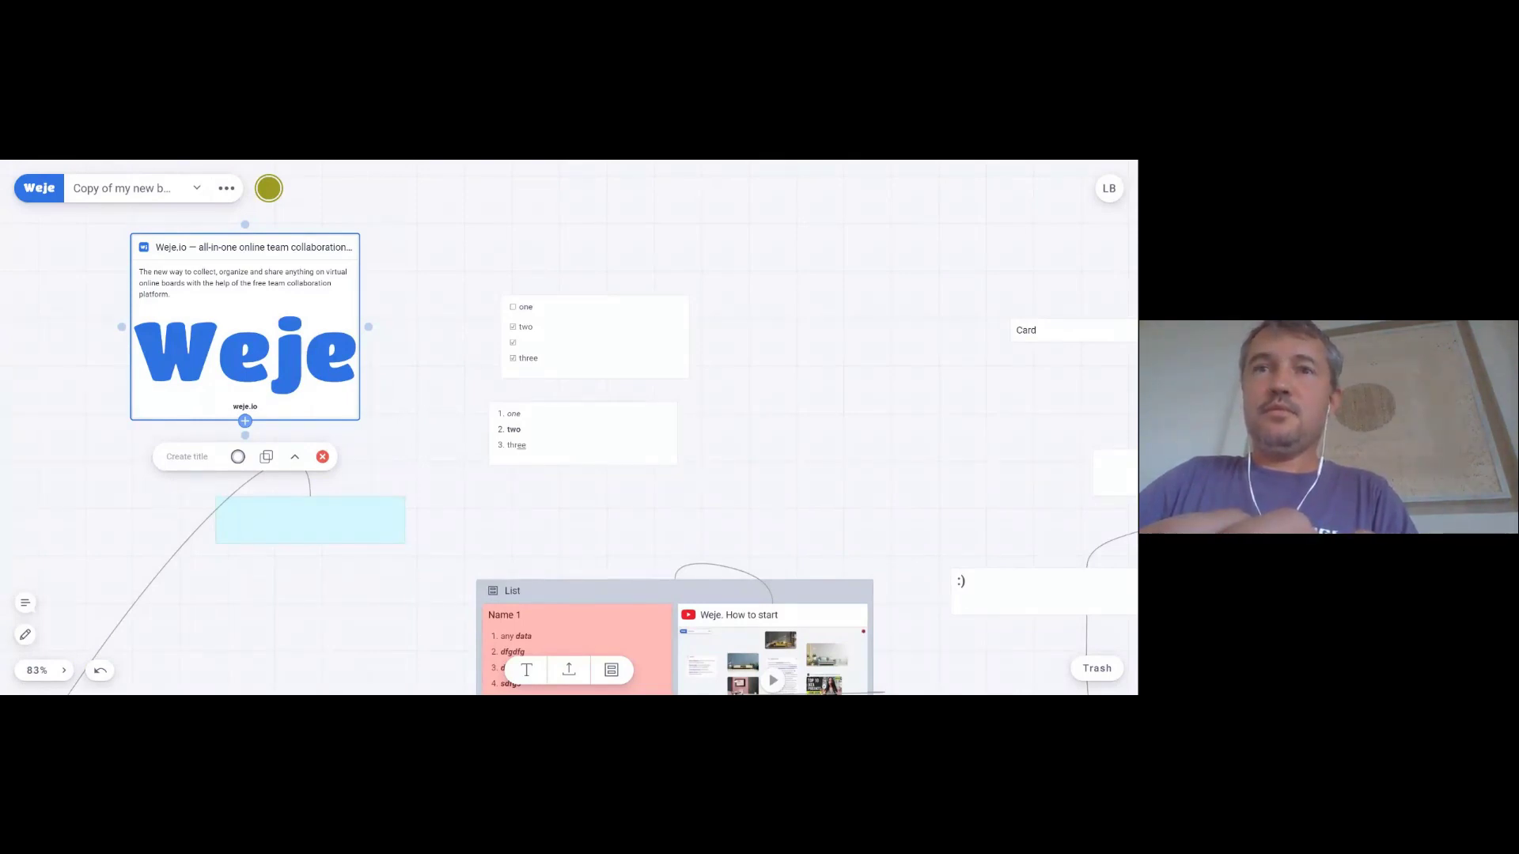
{"action": "left_click_drag", "start_coordinate": [769, 271], "coordinate": [593, 335]}
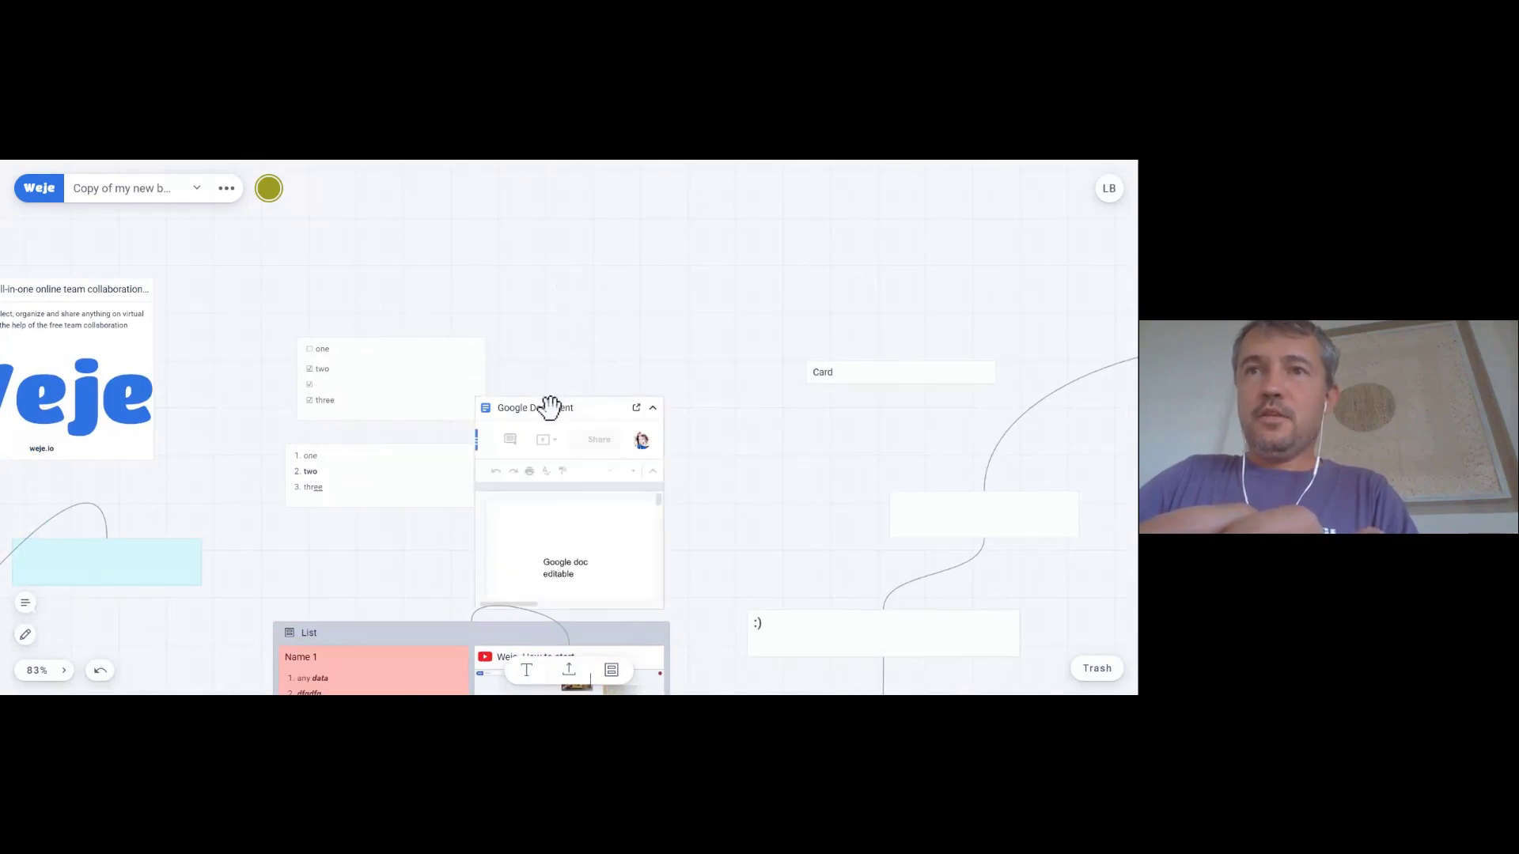
- Move the Google Document embed to the top centre and widen it, undoing an accidental deletion
{"action": "left_click_drag", "start_coordinate": [568, 368], "coordinate": [593, 224]}
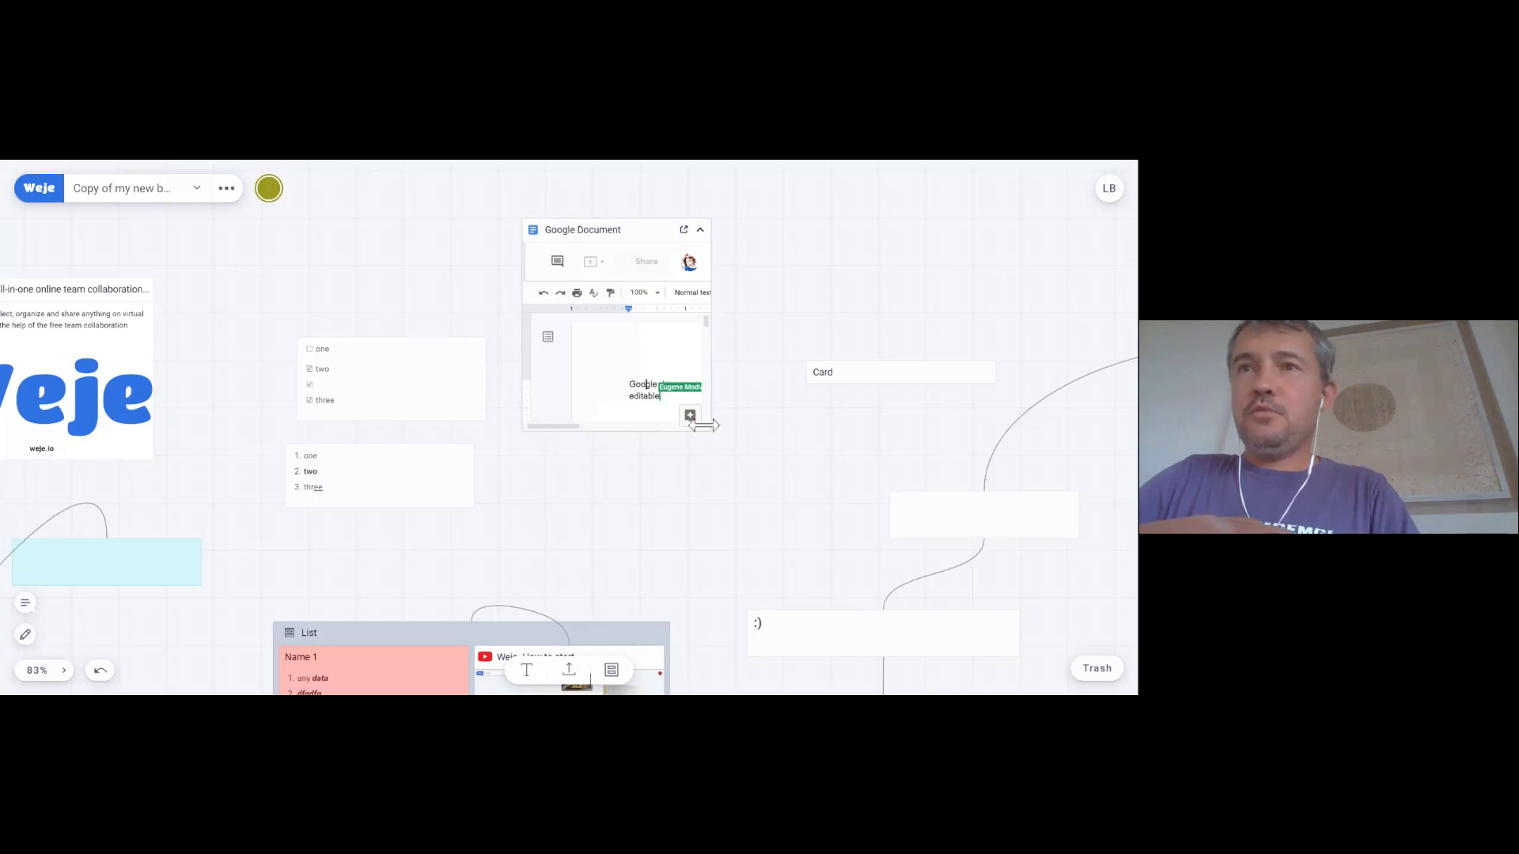
{"action": "left_click_drag", "start_coordinate": [706, 413], "coordinate": [944, 396]}
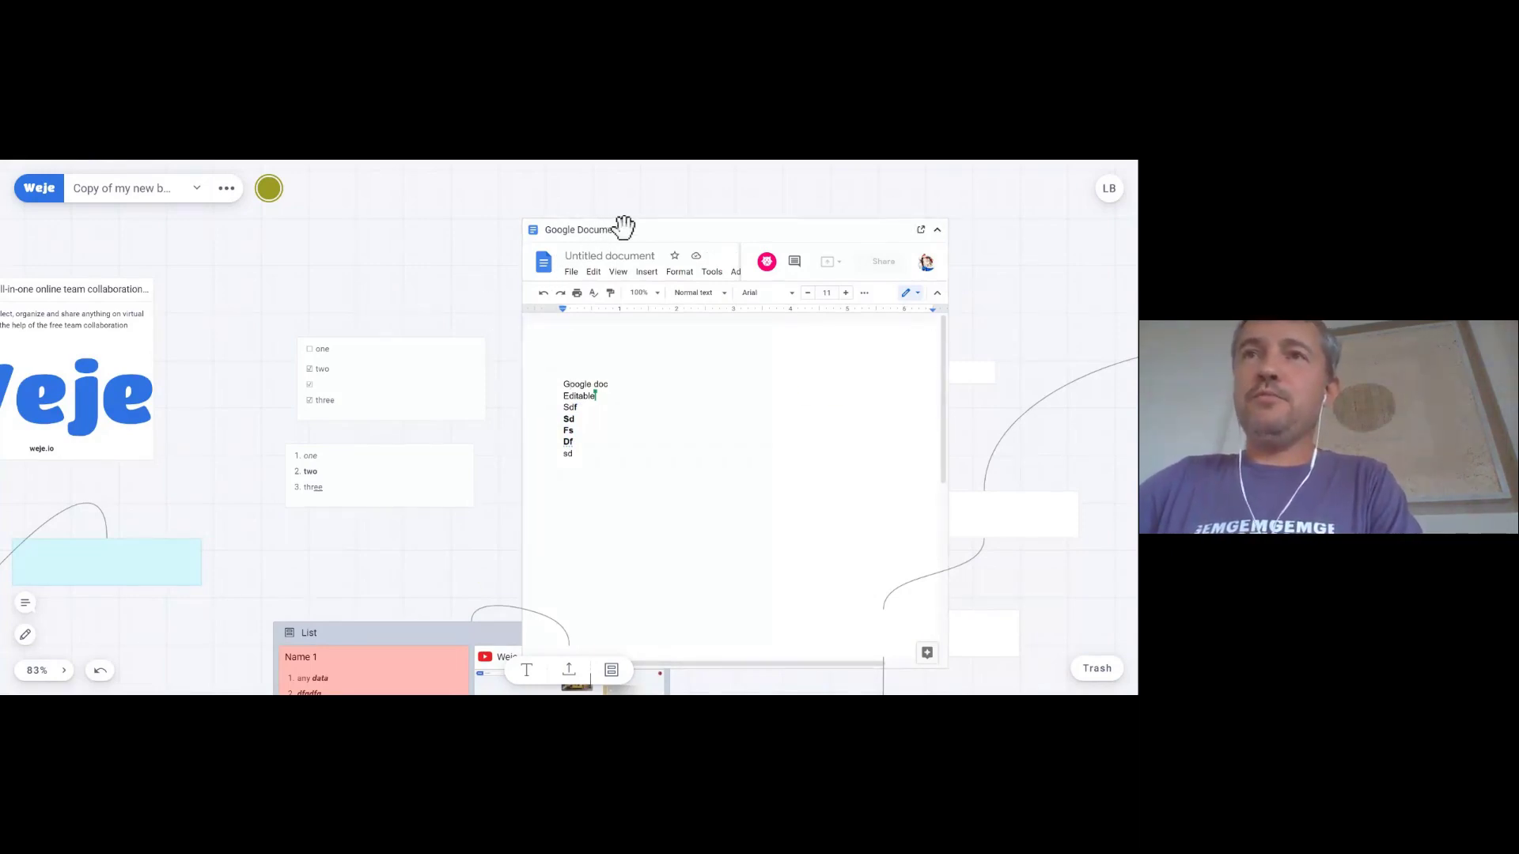
{"action": "key", "text": "Delete"}
{"action": "key", "text": "ctrl+z"}
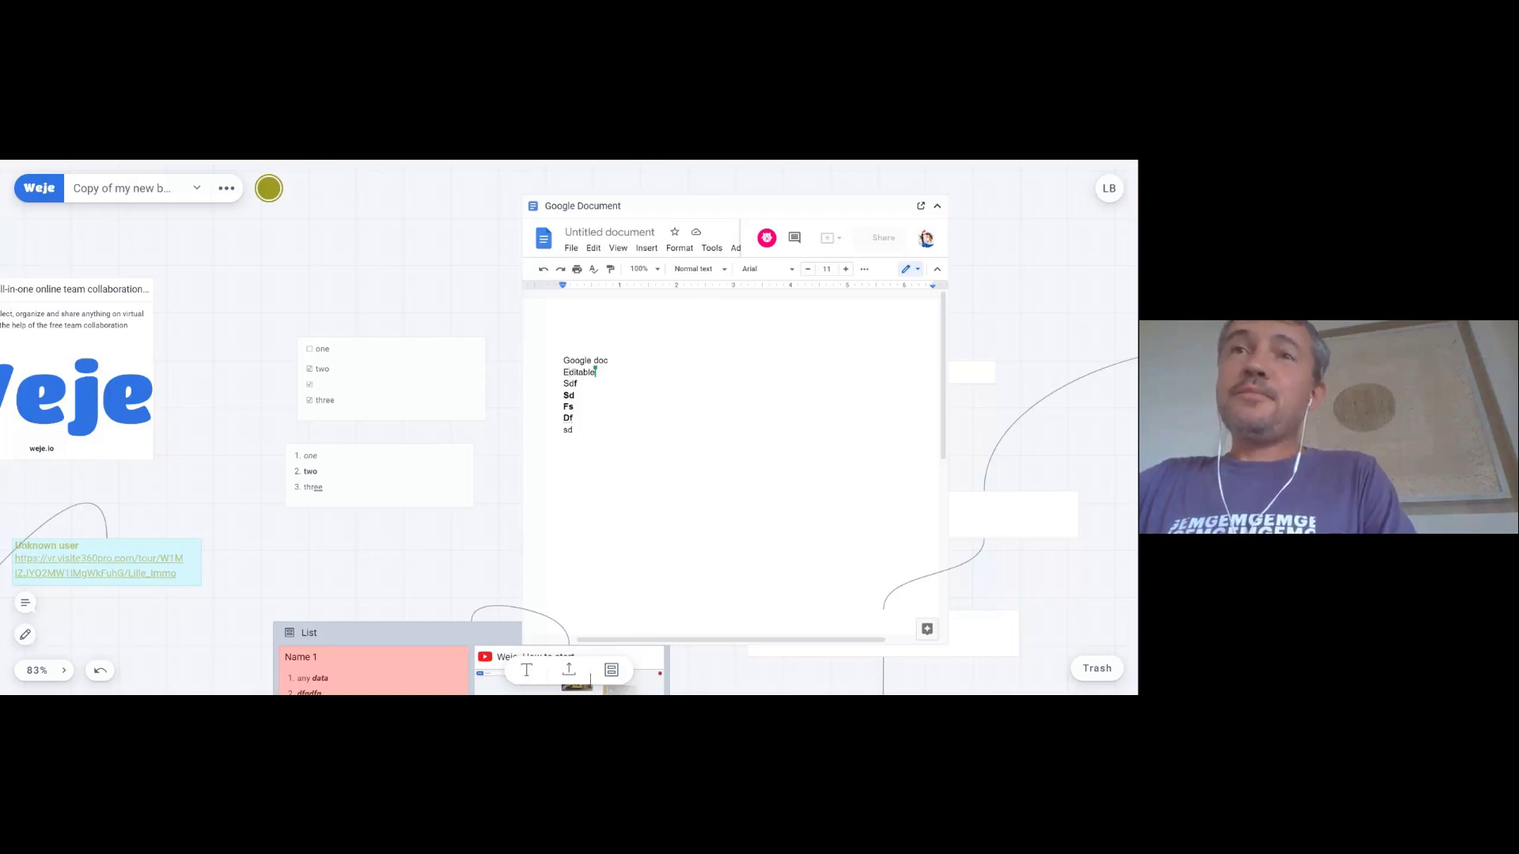
- Add a text note reading 'Webjets' above the checklist and style it as Heading 1
{"action": "double_click", "coordinate": [305, 249]}
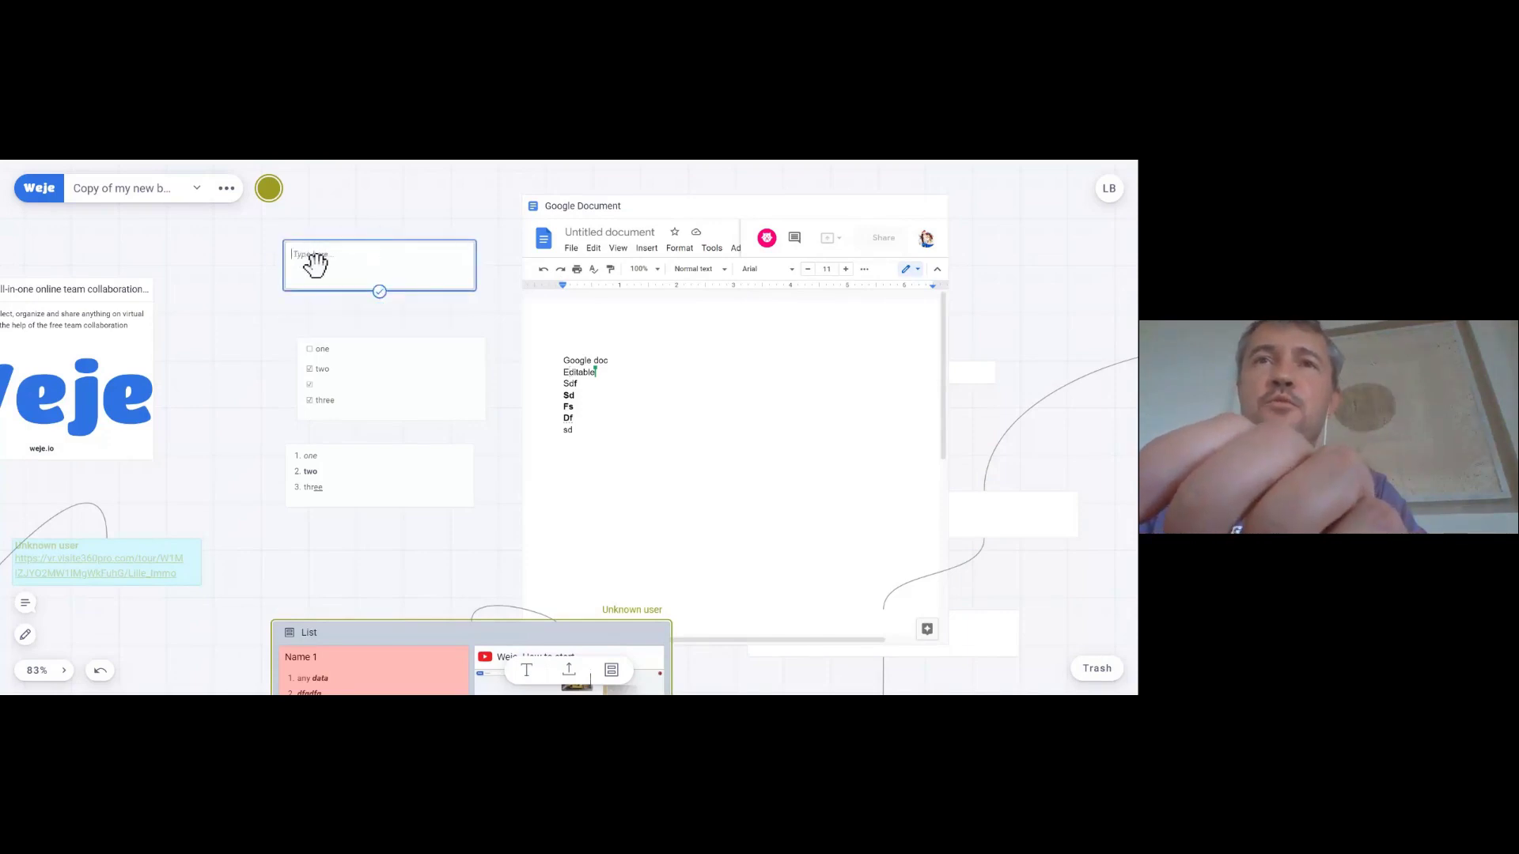
{"action": "type", "text": "Webj"}
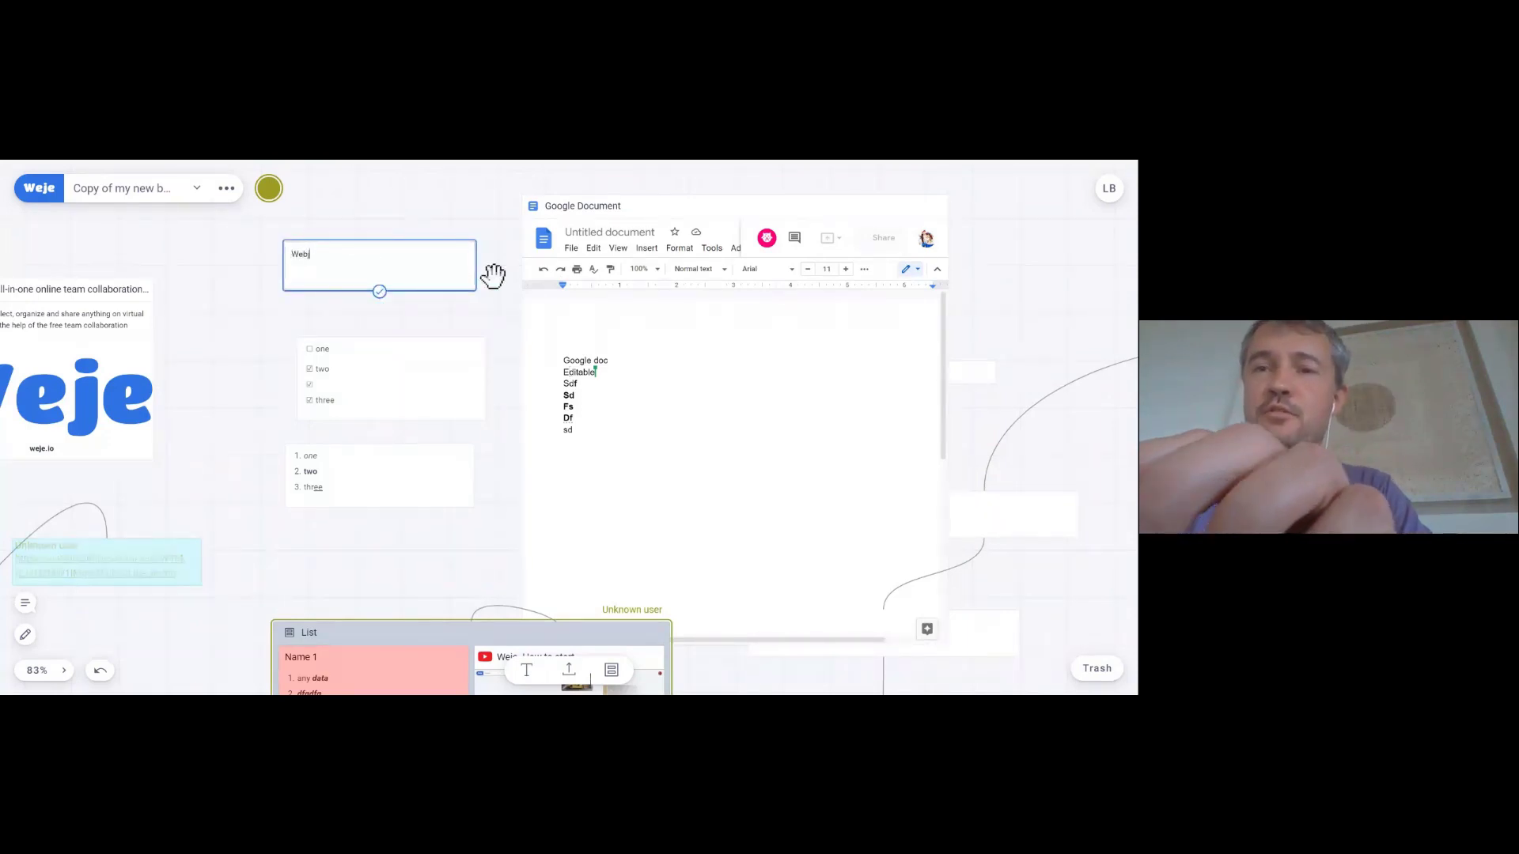
{"action": "type", "text": "ate"}
{"action": "key", "text": "BackSpace"}
{"action": "key", "text": "BackSpace"}
{"action": "key", "text": "BackSpace"}
{"action": "key", "text": "BackSpace"}
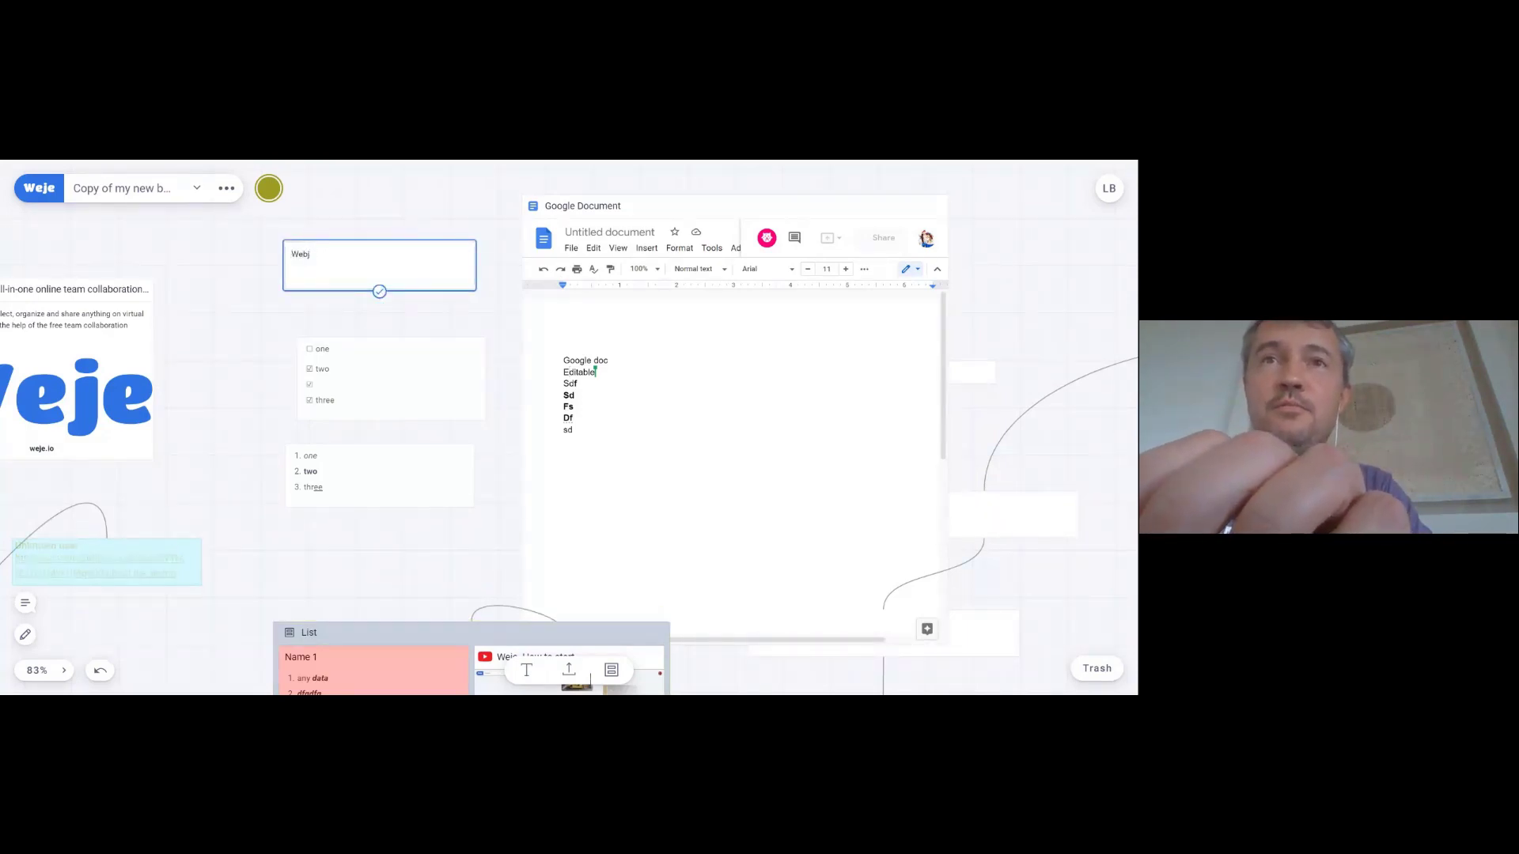
{"action": "type", "text": "ets"}
{"action": "key", "text": "ctrl+a"}
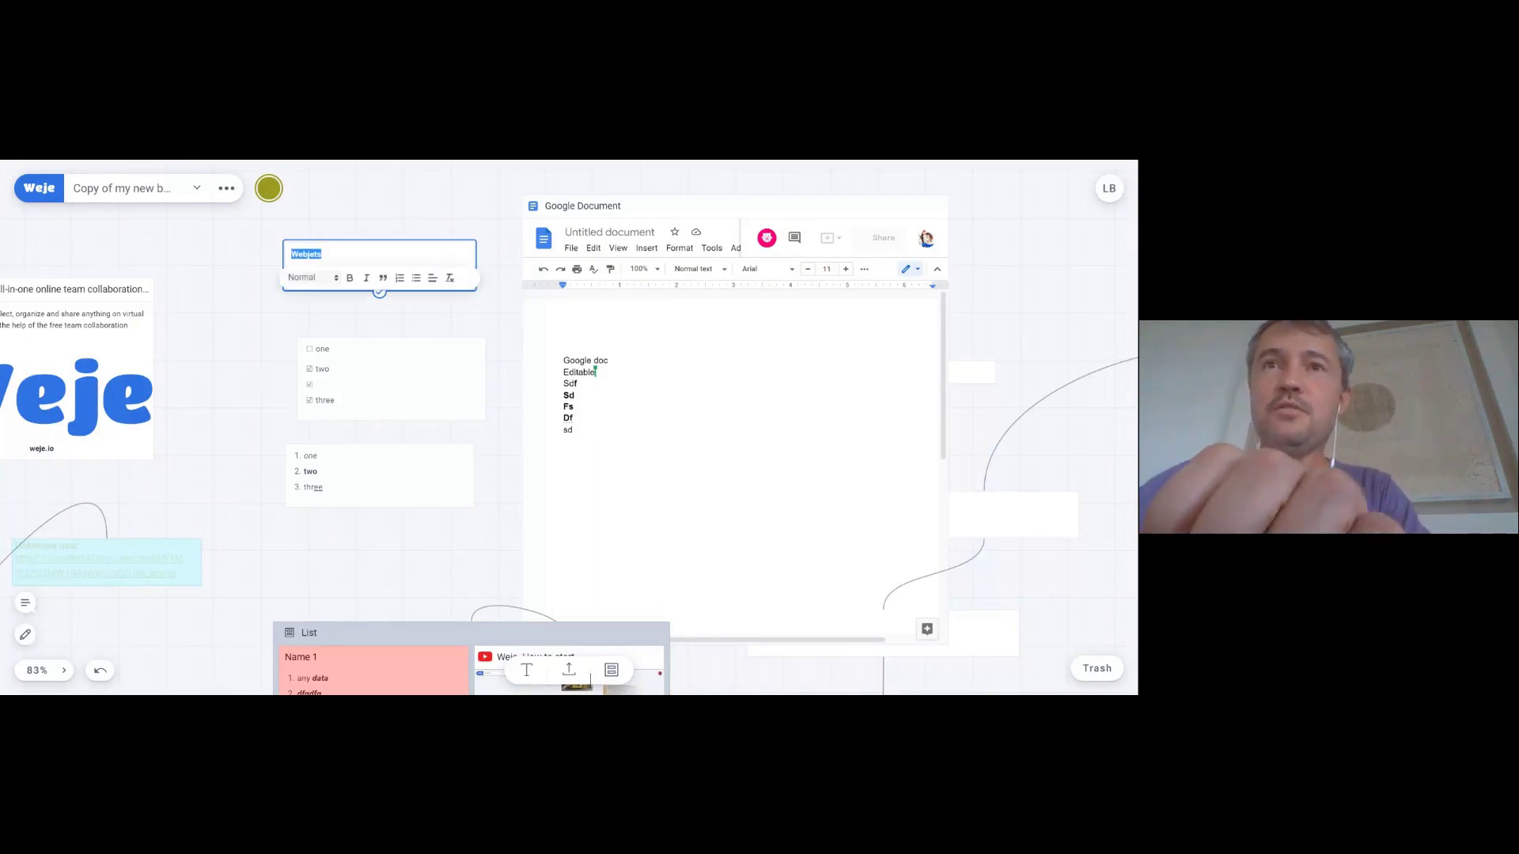
{"action": "left_click", "coordinate": [312, 277]}
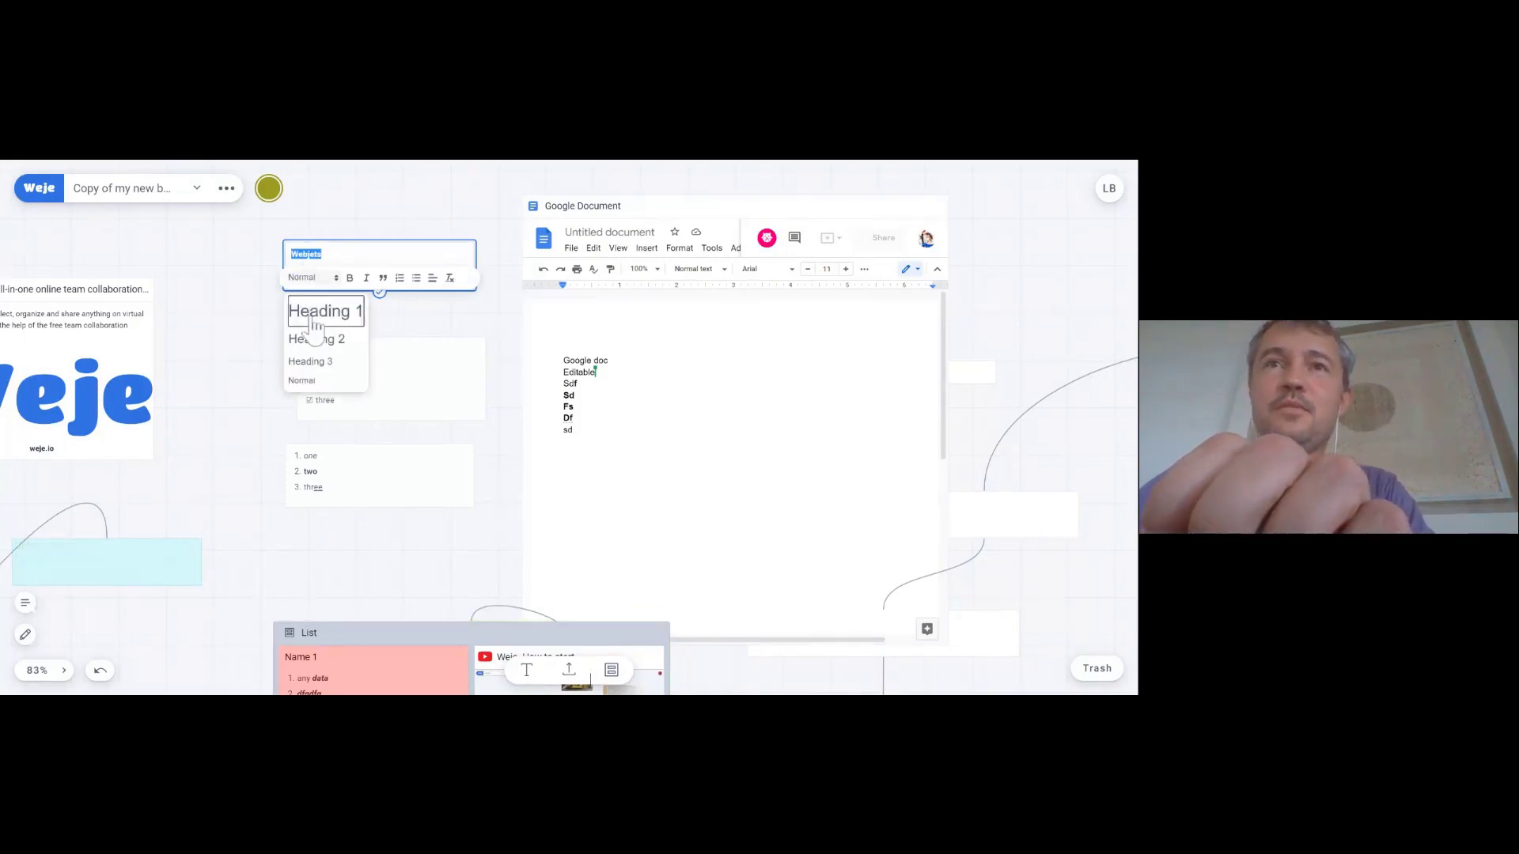
{"action": "left_click", "coordinate": [320, 308]}
{"action": "left_click", "coordinate": [262, 314]}
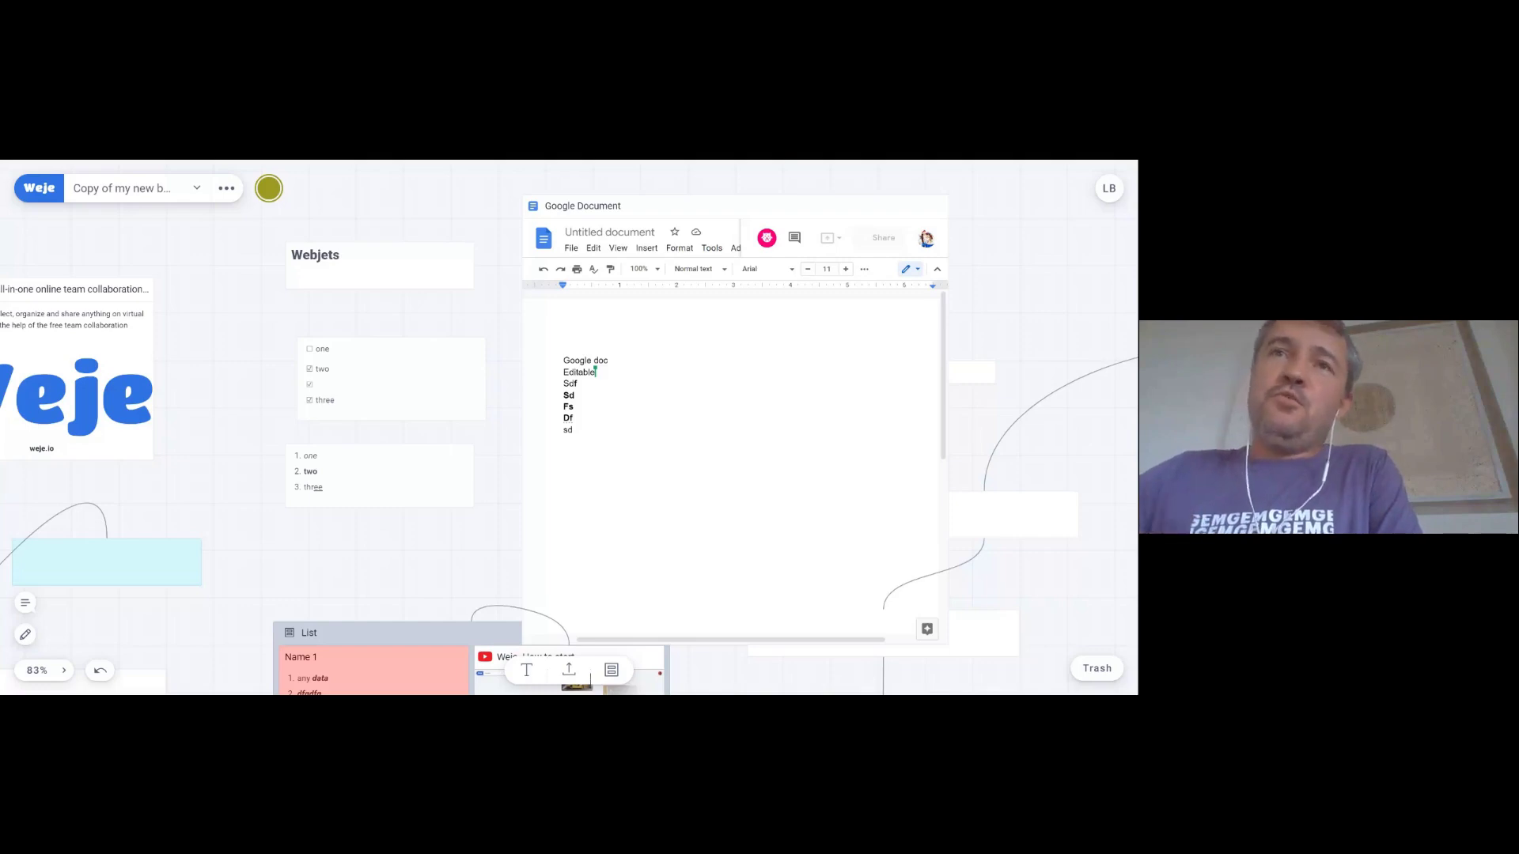
- Append ' -> Weje' to the heading so it reads 'Webjets -> Weje'
{"action": "left_click", "coordinate": [376, 272]}
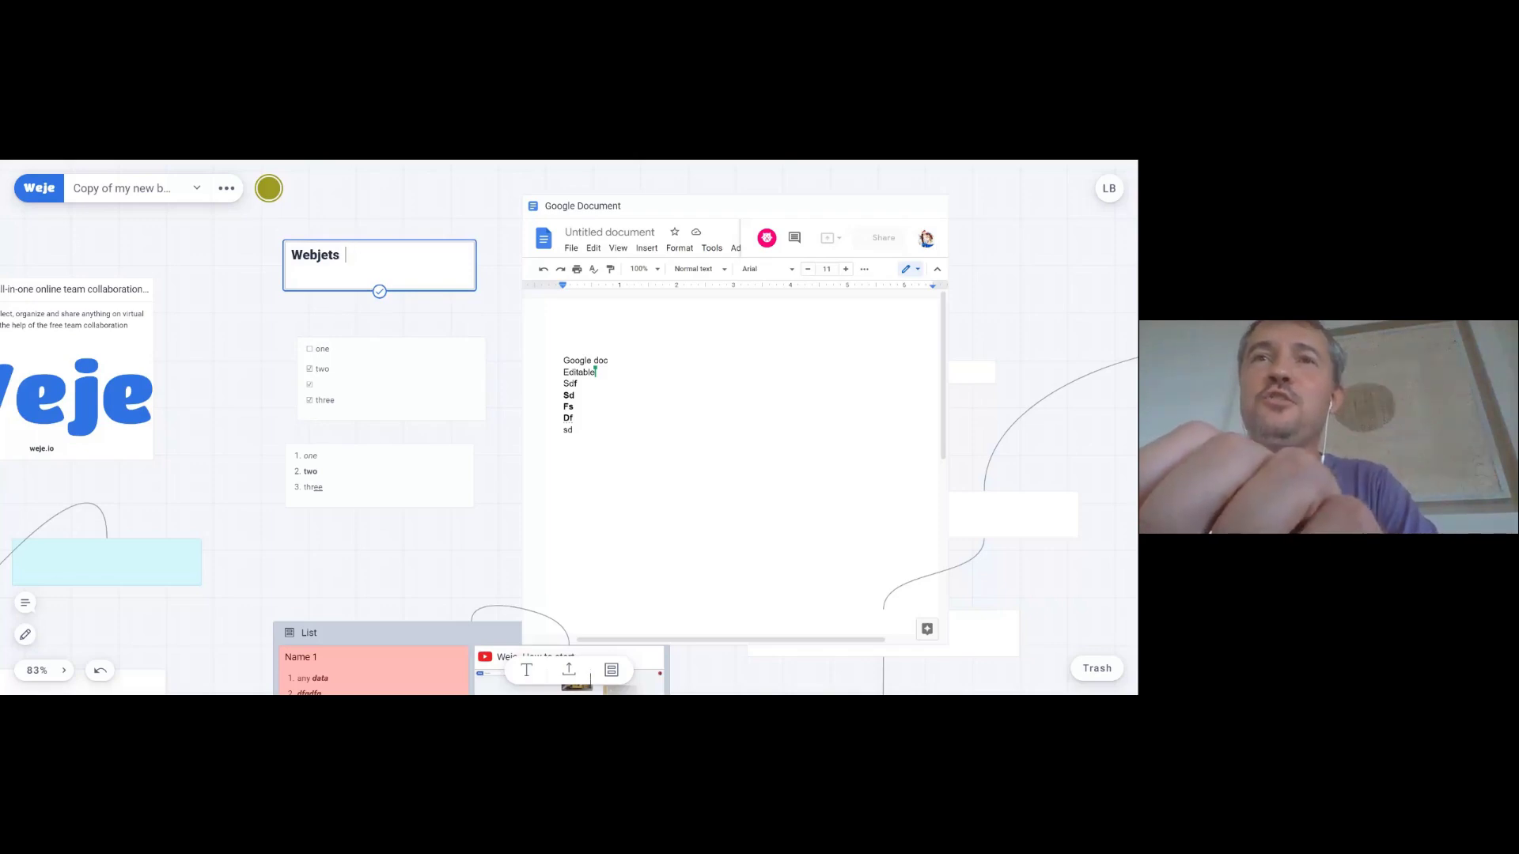
{"action": "type", "text": "-> Weje"}
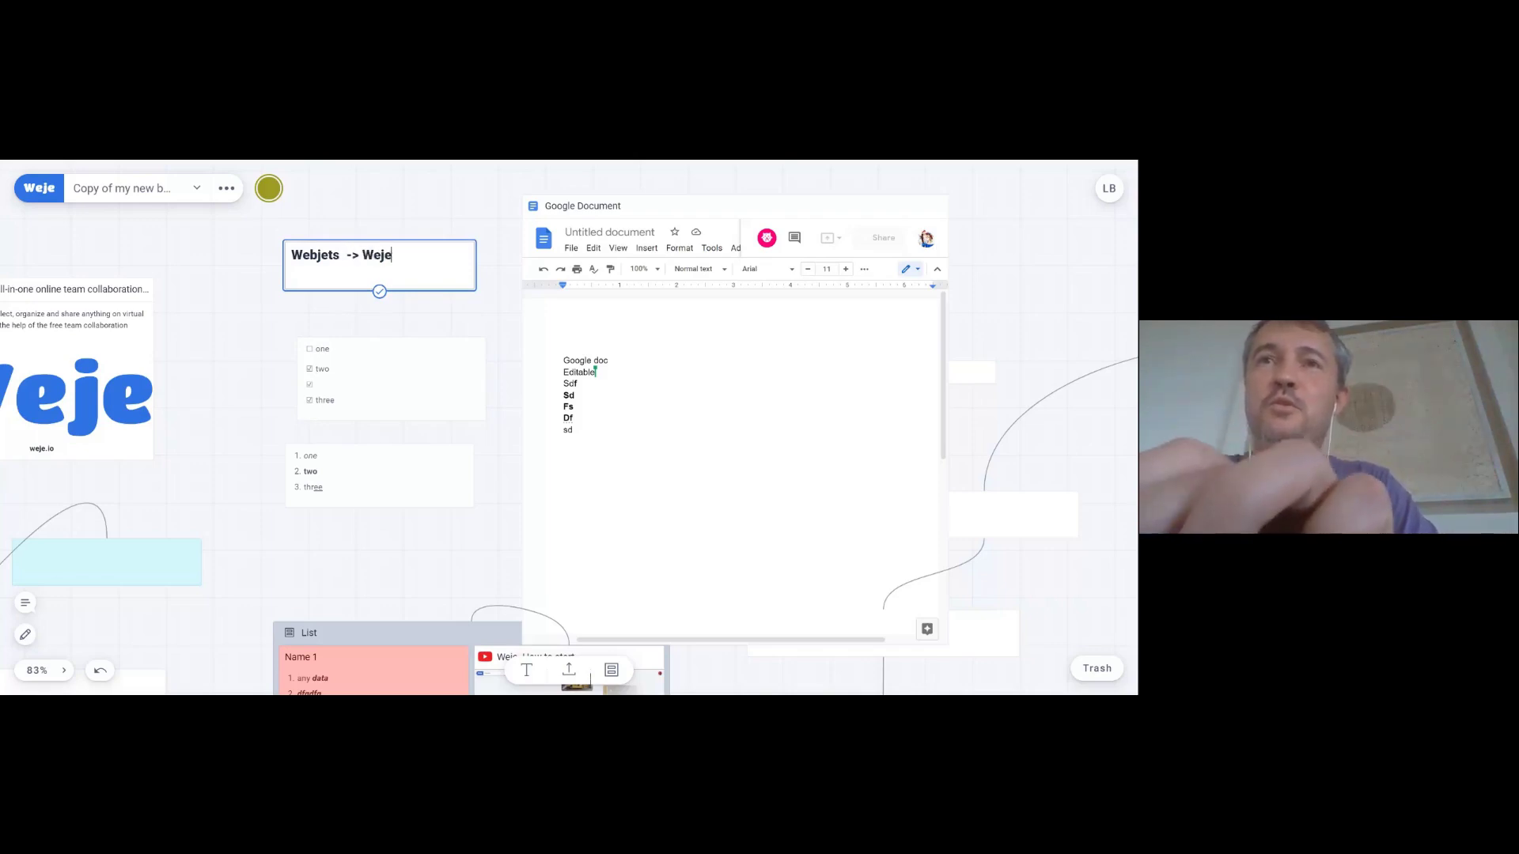
{"action": "left_click", "coordinate": [209, 328]}
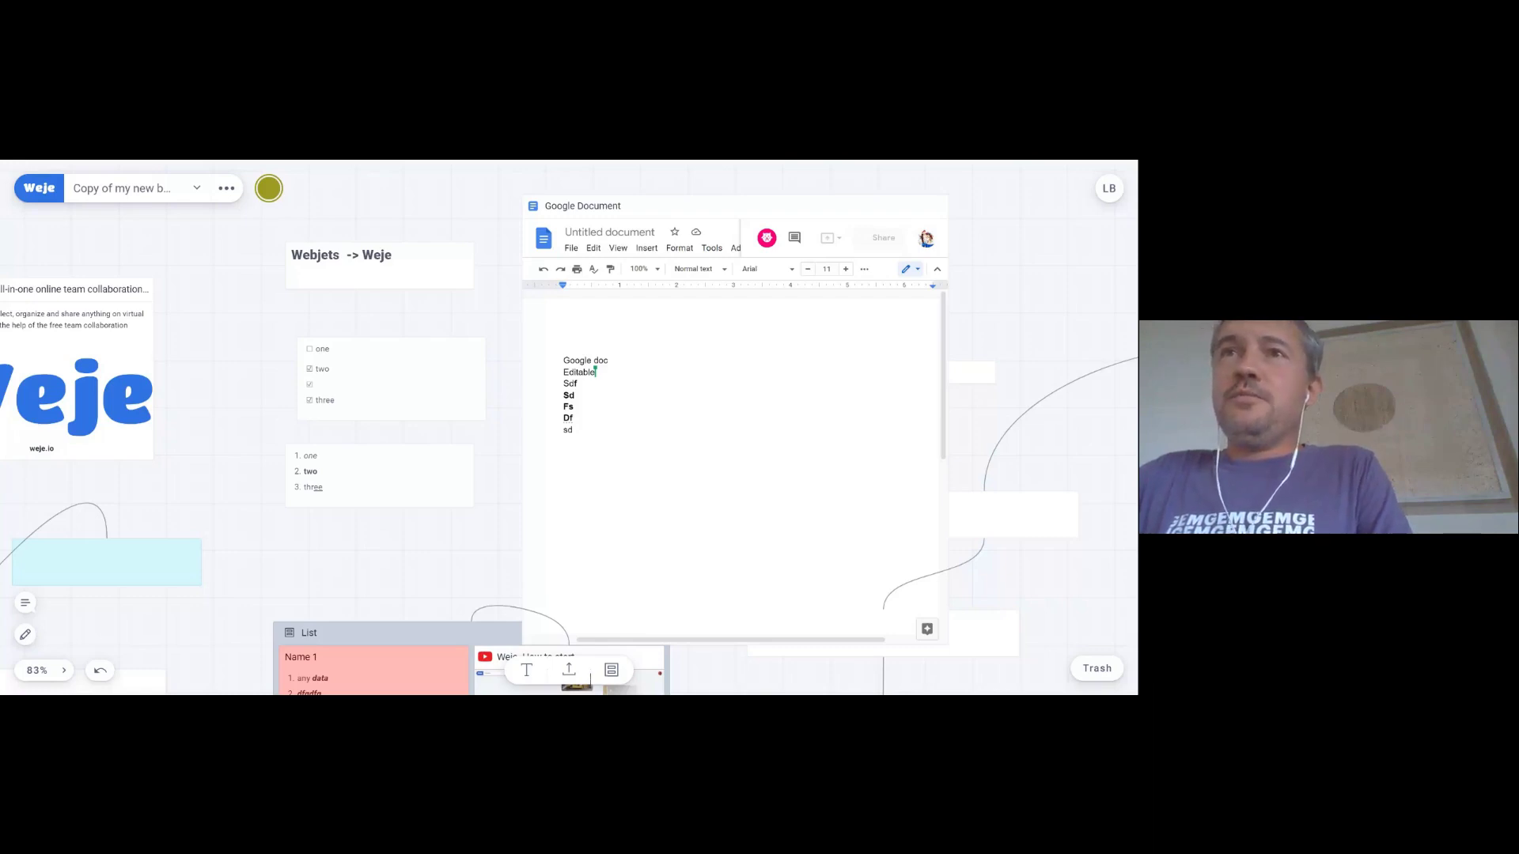
- Delete the numbered list card and the checkbox list card from the board
{"action": "left_click", "coordinate": [1095, 670]}
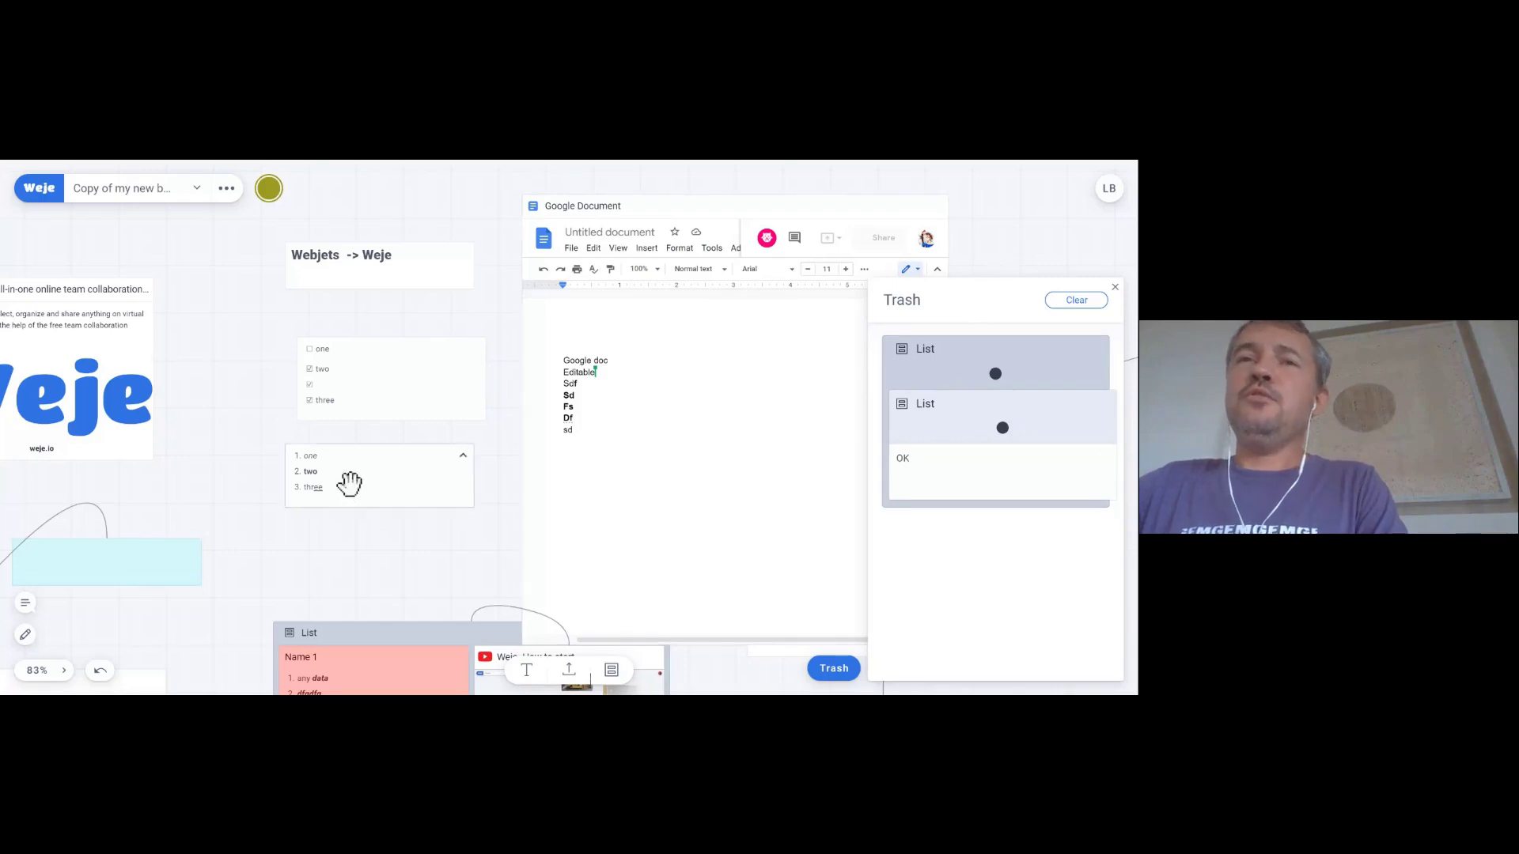
{"action": "key", "text": "Delete"}
{"action": "key", "text": "ctrl+z"}
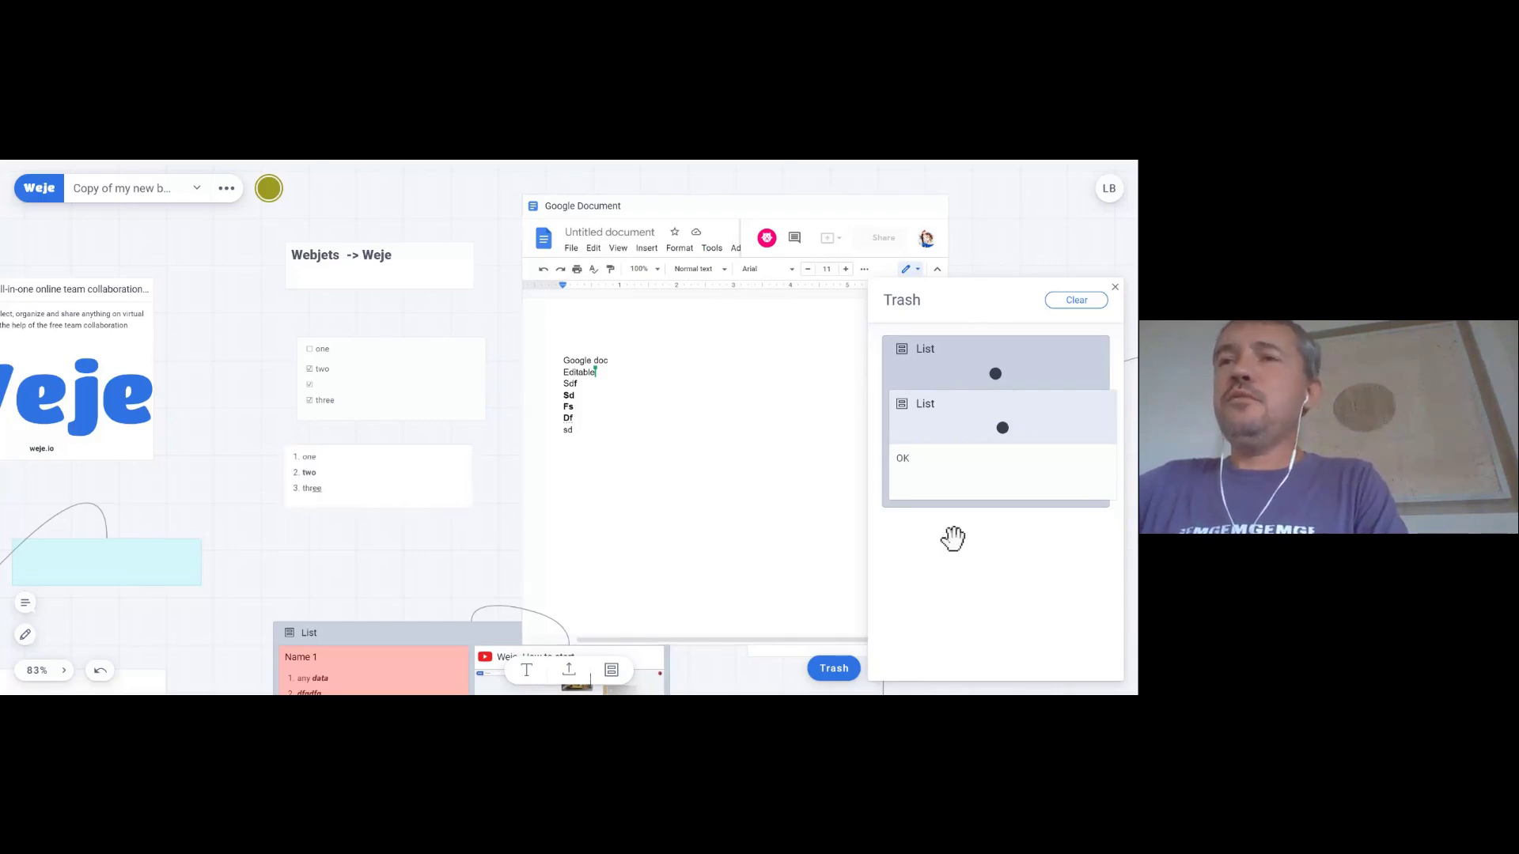
{"action": "left_click", "coordinate": [427, 503]}
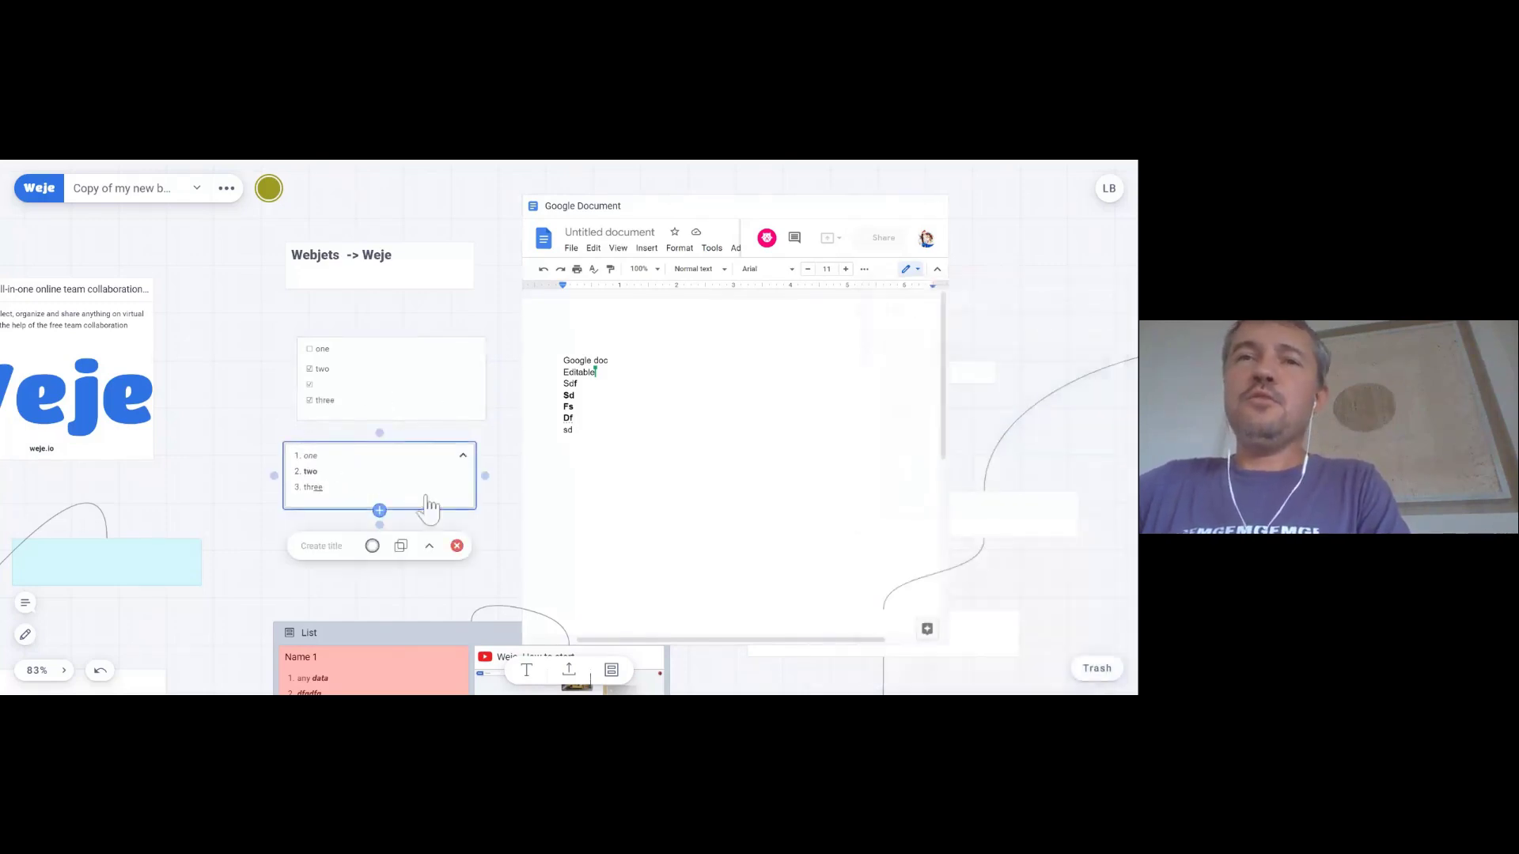
{"action": "left_click", "coordinate": [456, 546]}
{"action": "left_click", "coordinate": [387, 380]}
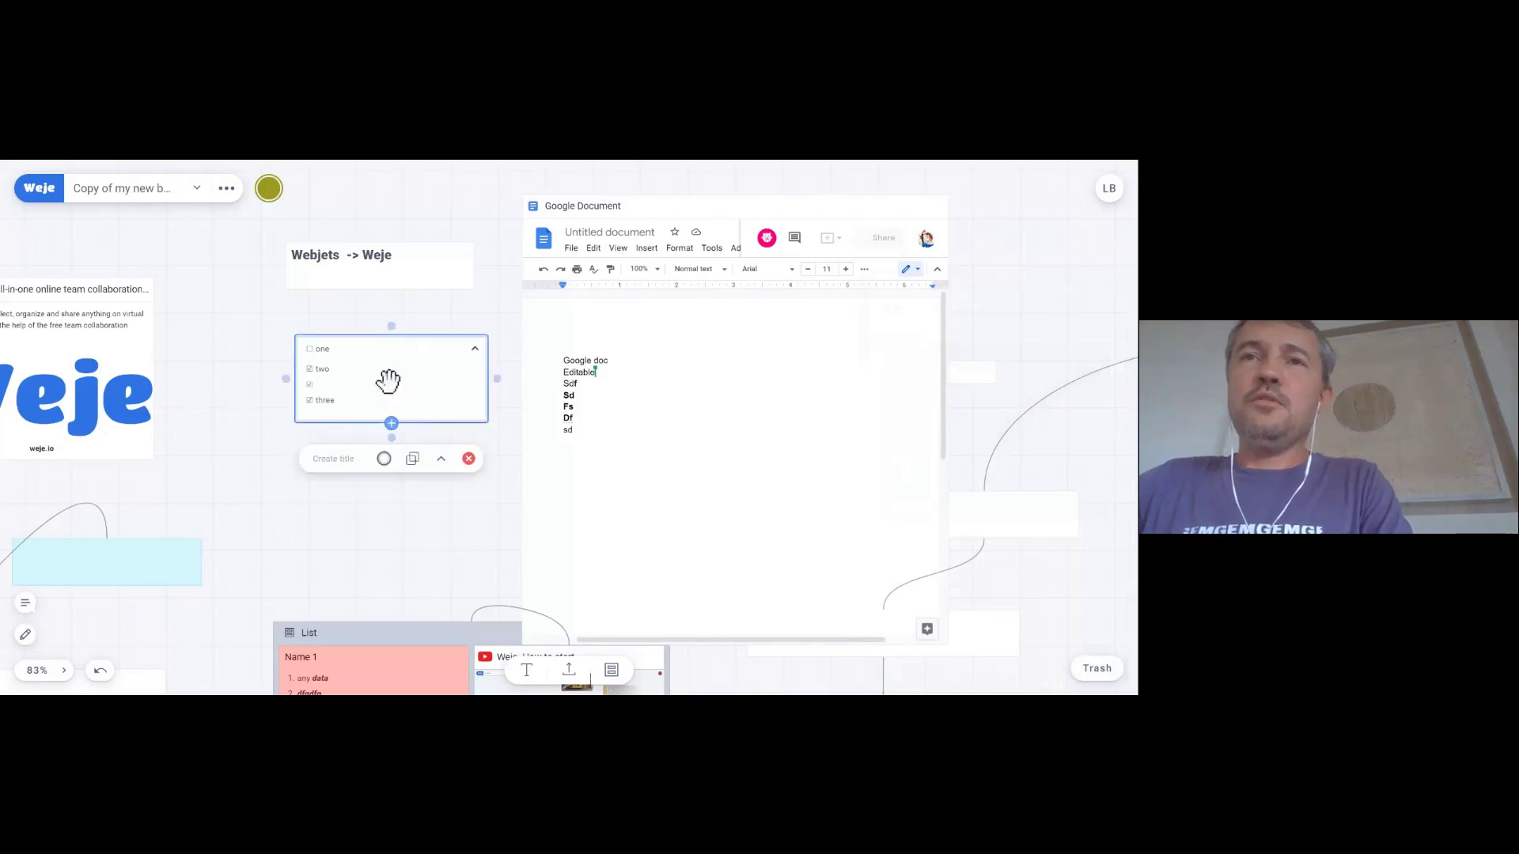
{"action": "left_click", "coordinate": [469, 458]}
- Restore the 'one' list from Trash onto the board, left of the Webjets -> Weje heading
{"action": "left_click", "coordinate": [1097, 669]}
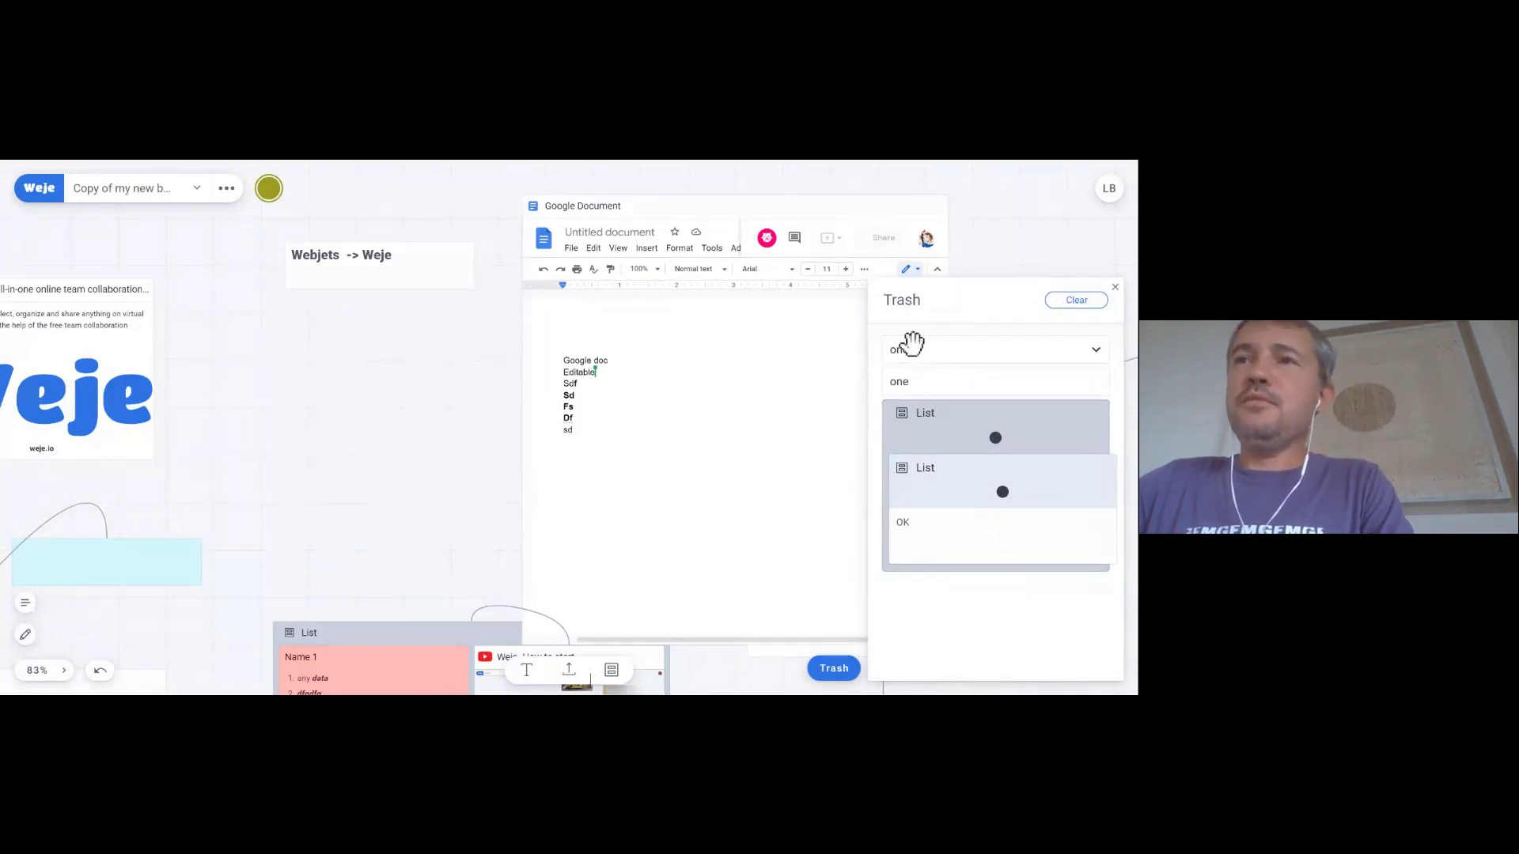
{"action": "left_click", "coordinate": [909, 346]}
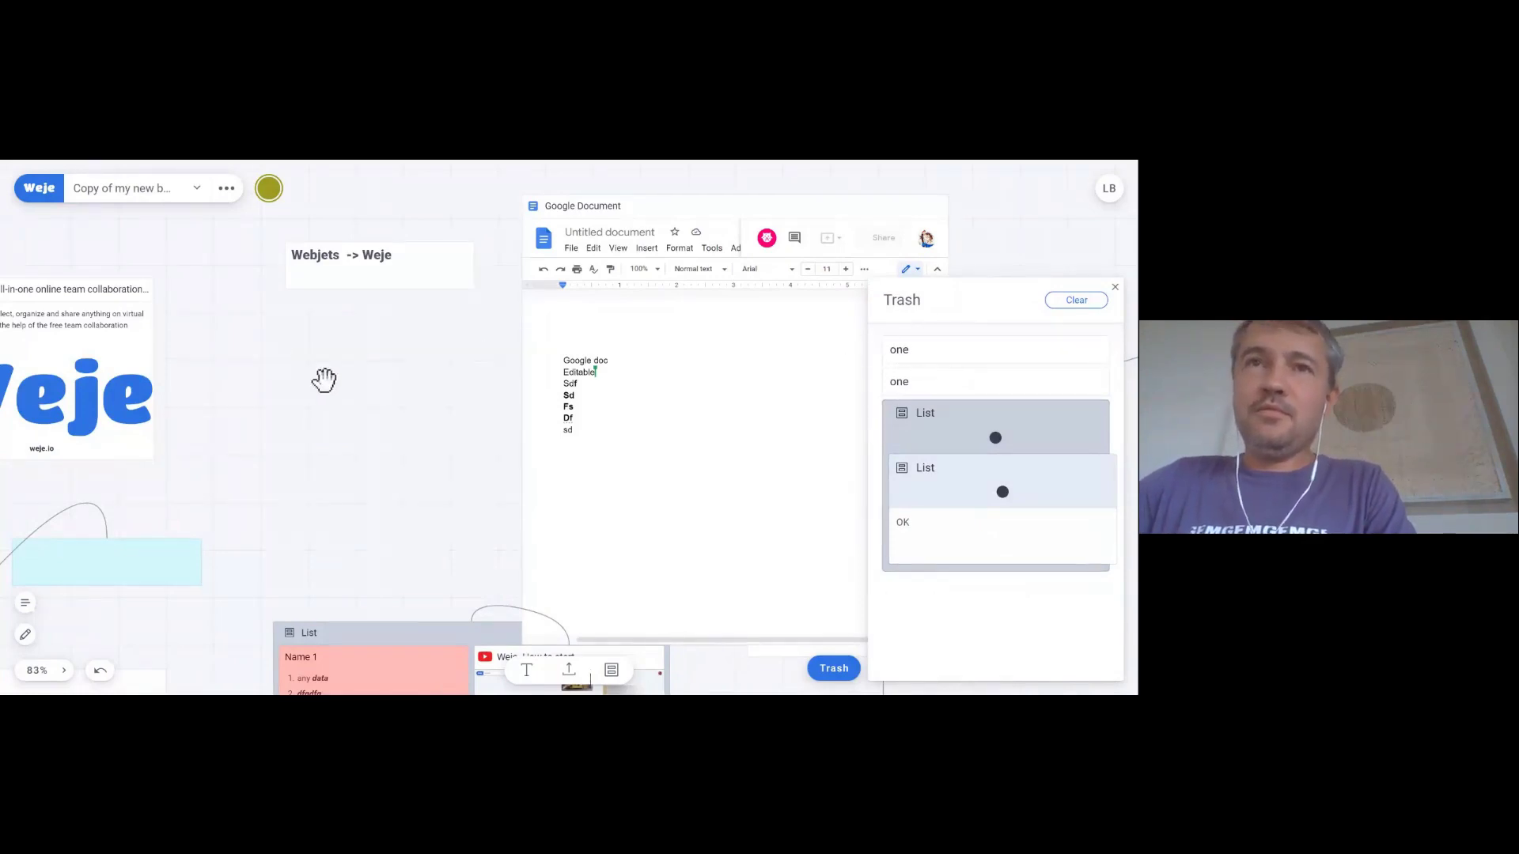
{"action": "left_click", "coordinate": [377, 419]}
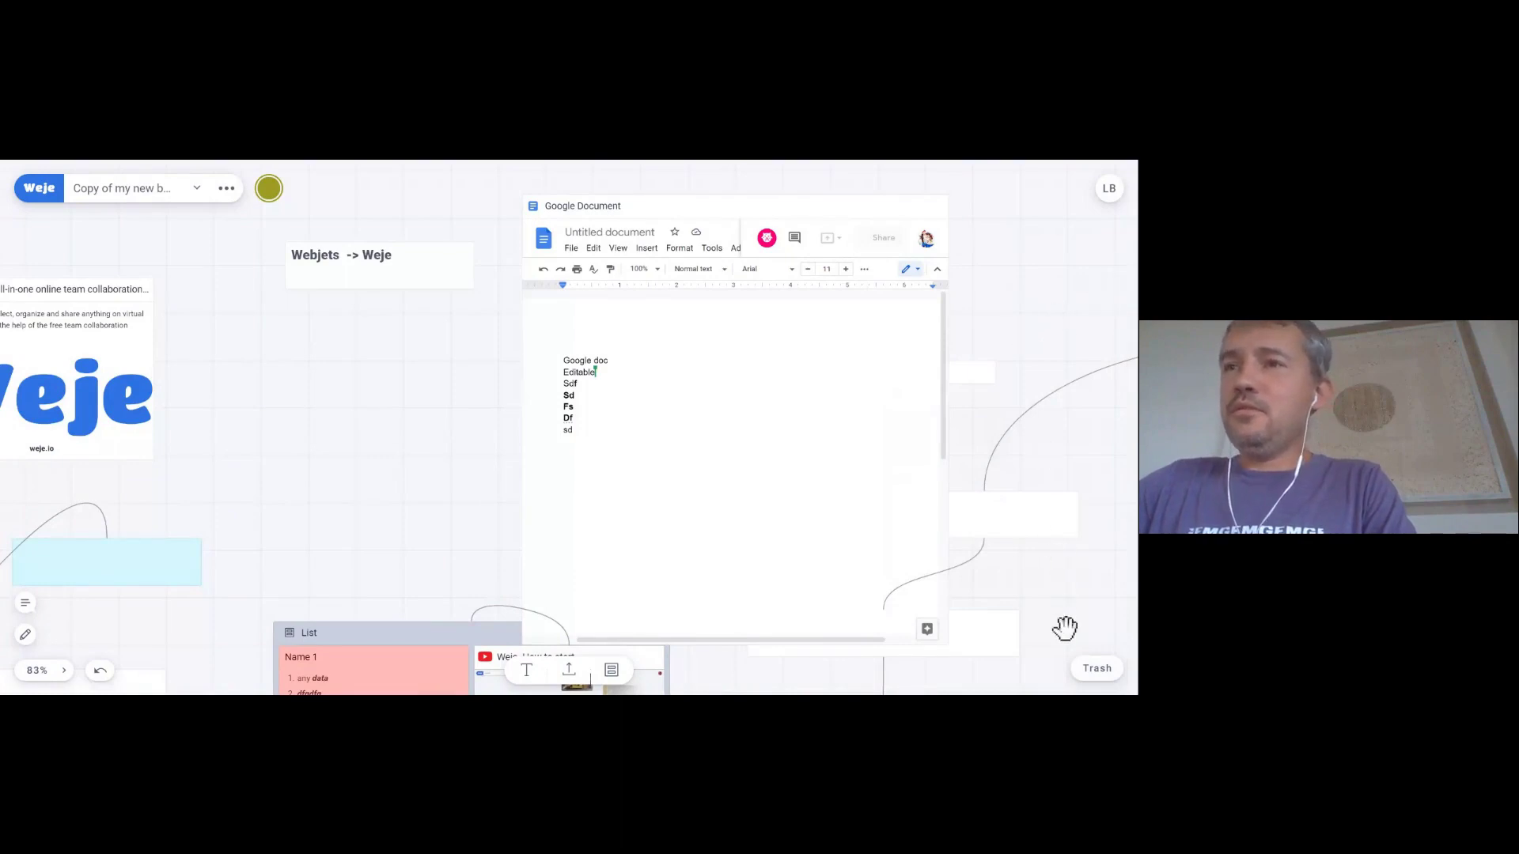
{"action": "left_click", "coordinate": [1096, 671]}
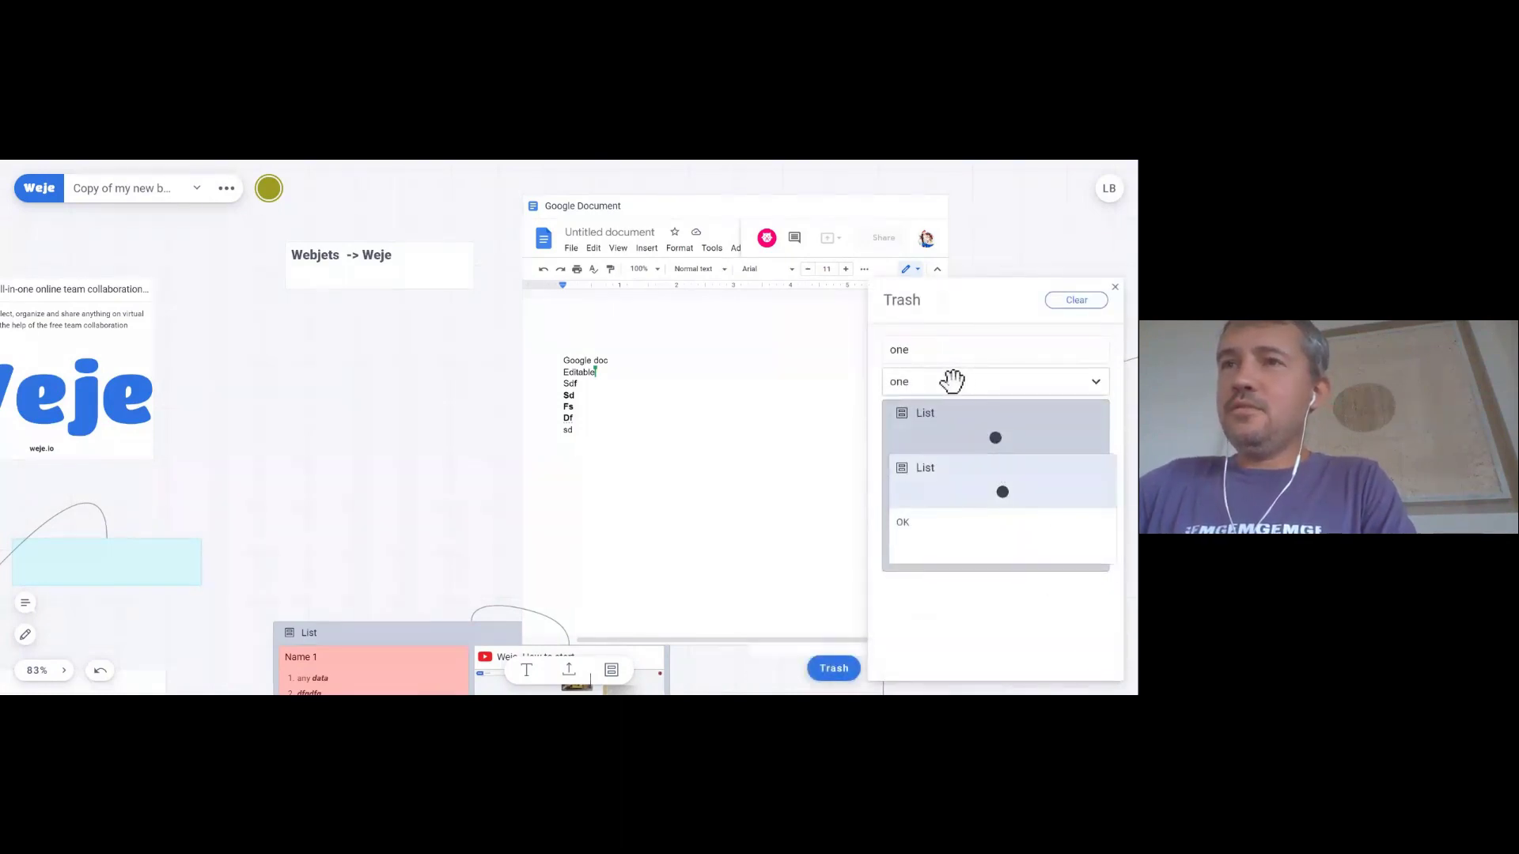
{"action": "left_click", "coordinate": [959, 382]}
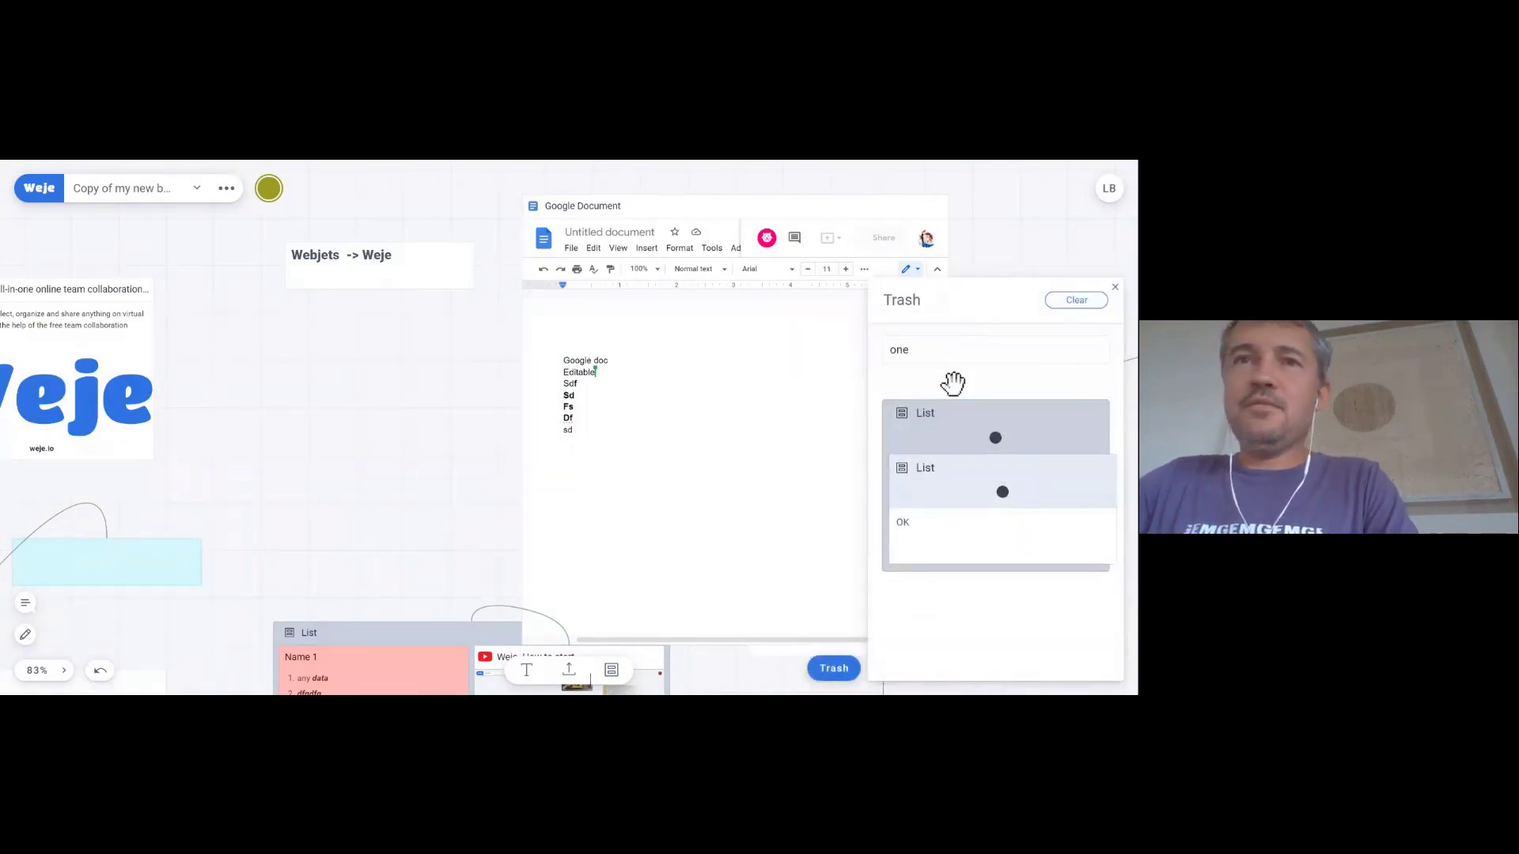
{"action": "left_click_drag", "start_coordinate": [953, 383], "coordinate": [295, 356]}
{"action": "left_click", "coordinate": [406, 369]}
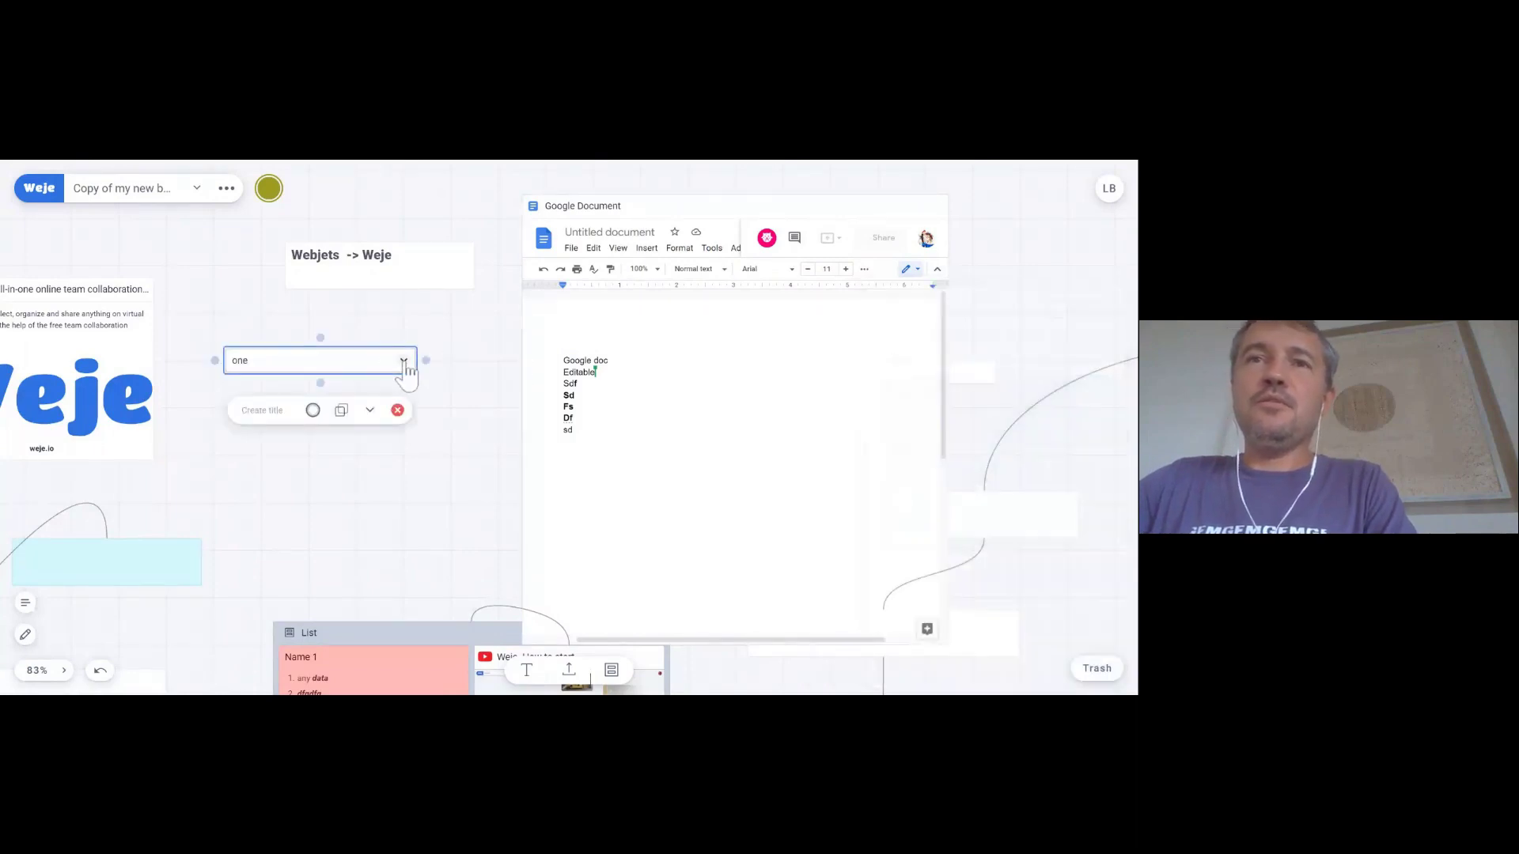
{"action": "left_click", "coordinate": [468, 336]}
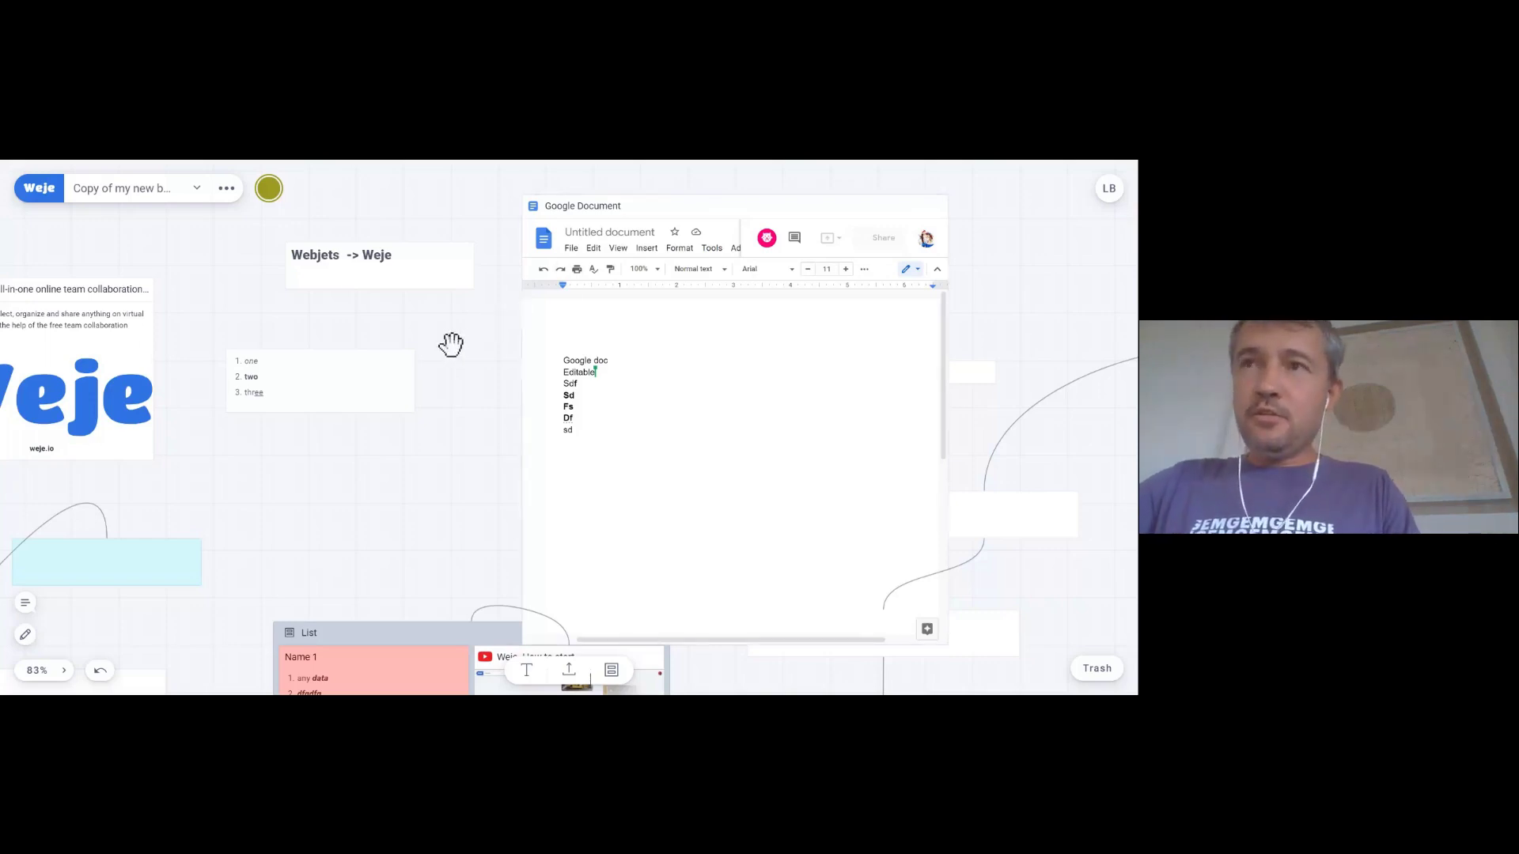
{"action": "scroll", "coordinate": [451, 344], "scroll_direction": "down", "scroll_amount": 5}
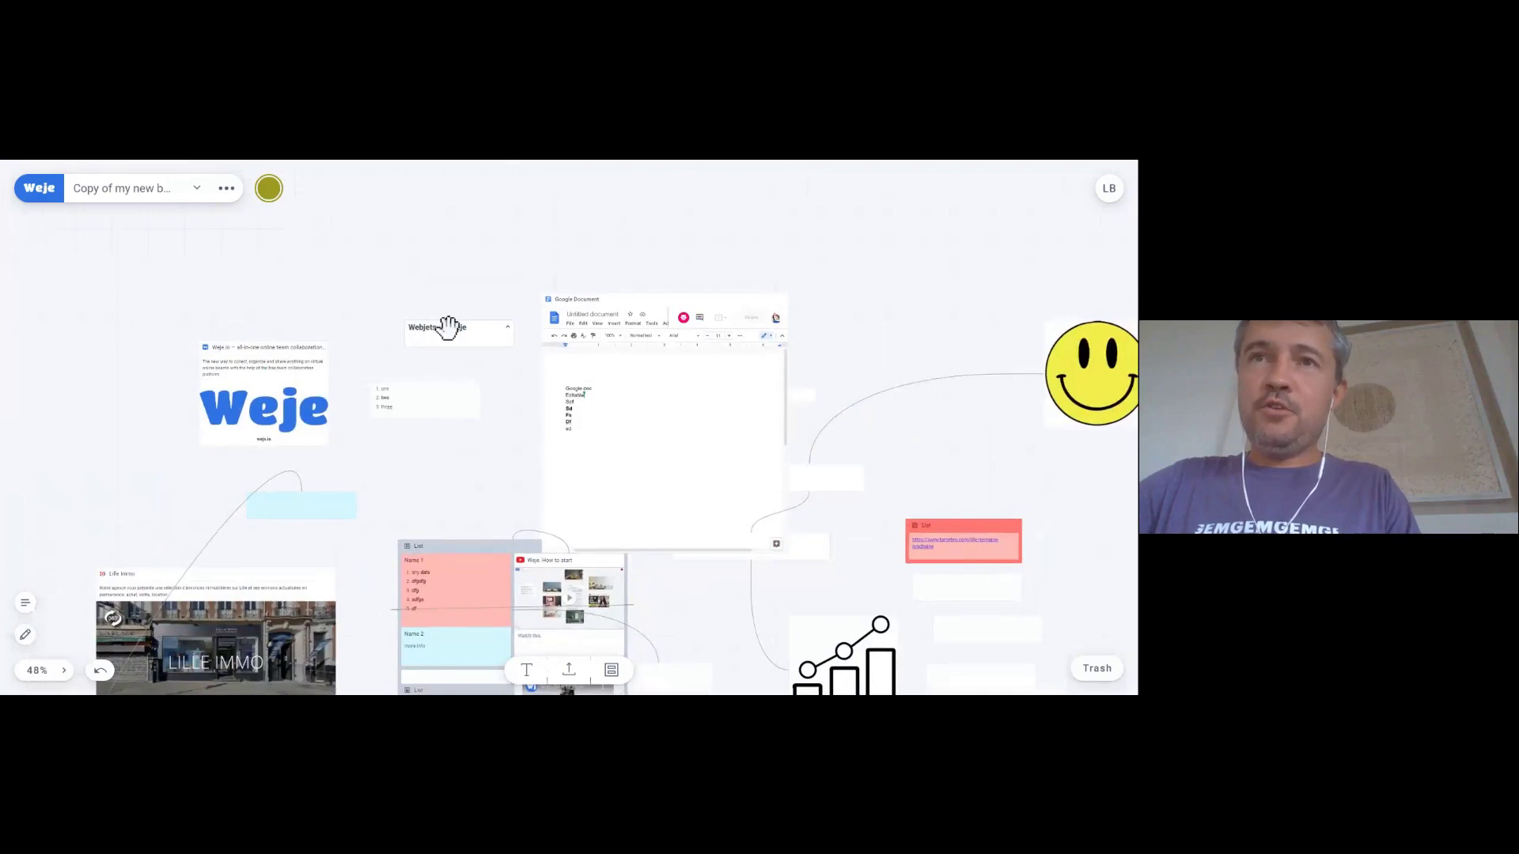
{"action": "left_click", "coordinate": [447, 327]}
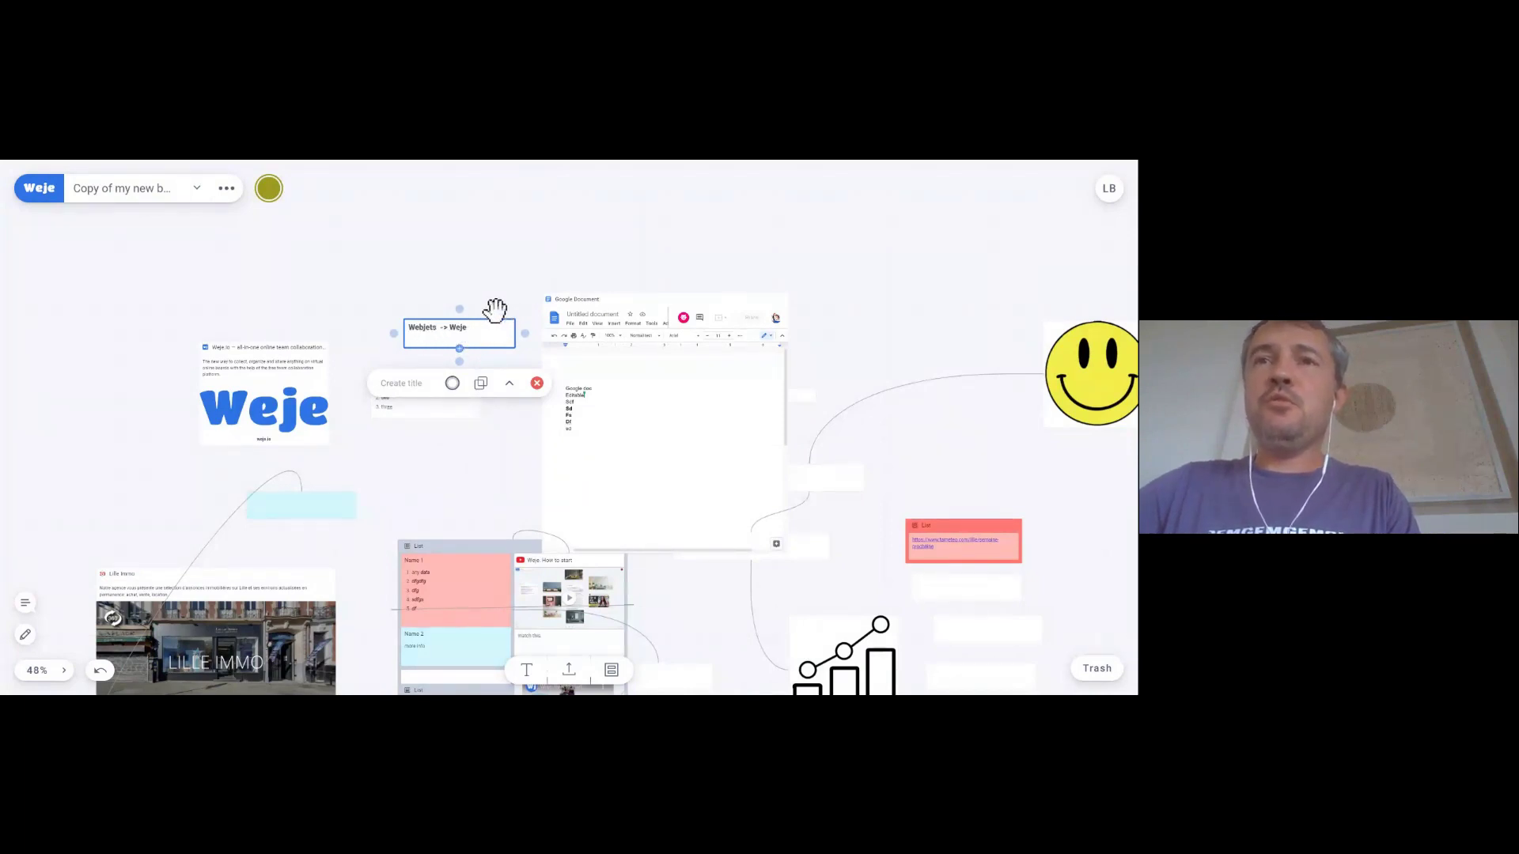
{"action": "left_click", "coordinate": [400, 438]}
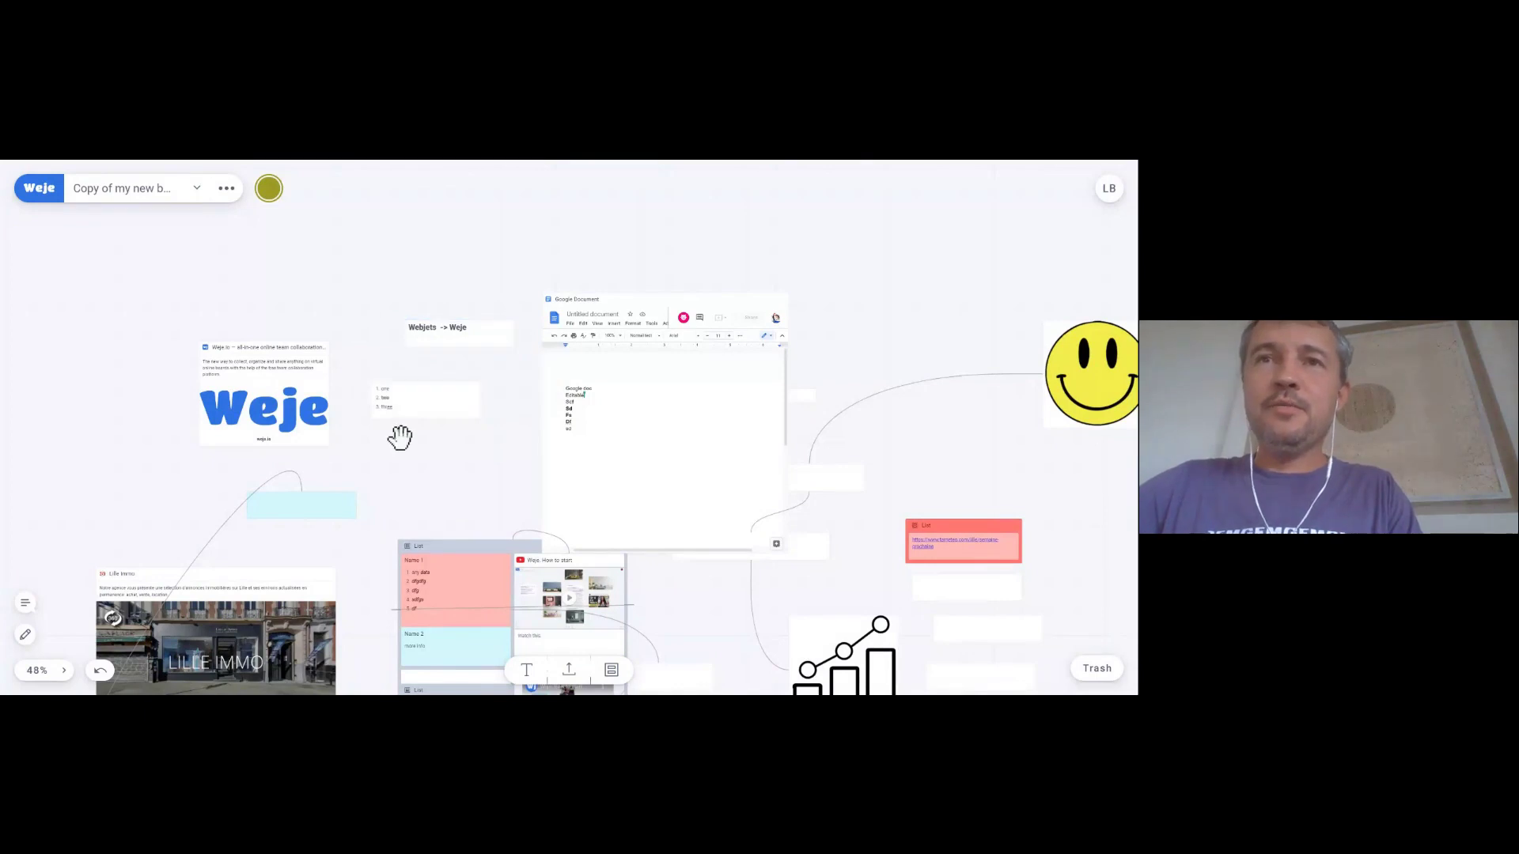
{"action": "scroll", "coordinate": [400, 441], "scroll_direction": "down", "scroll_amount": 3}
{"action": "left_click_drag", "start_coordinate": [417, 464], "coordinate": [411, 381]}
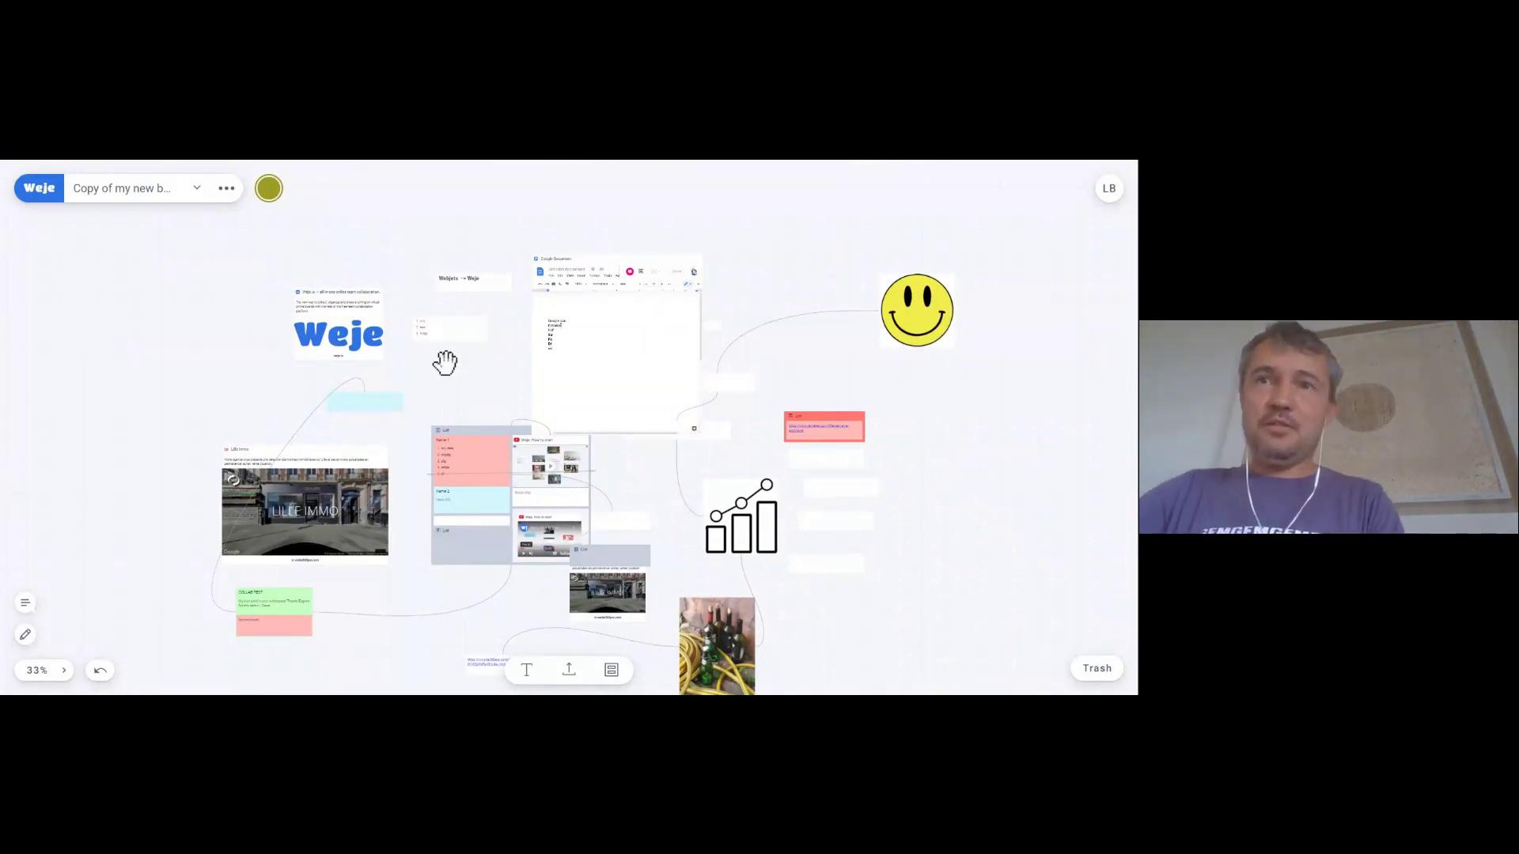
{"action": "scroll", "coordinate": [443, 356], "scroll_direction": "up", "scroll_amount": 1}
{"action": "scroll", "coordinate": [400, 323], "scroll_direction": "up", "scroll_amount": 3}
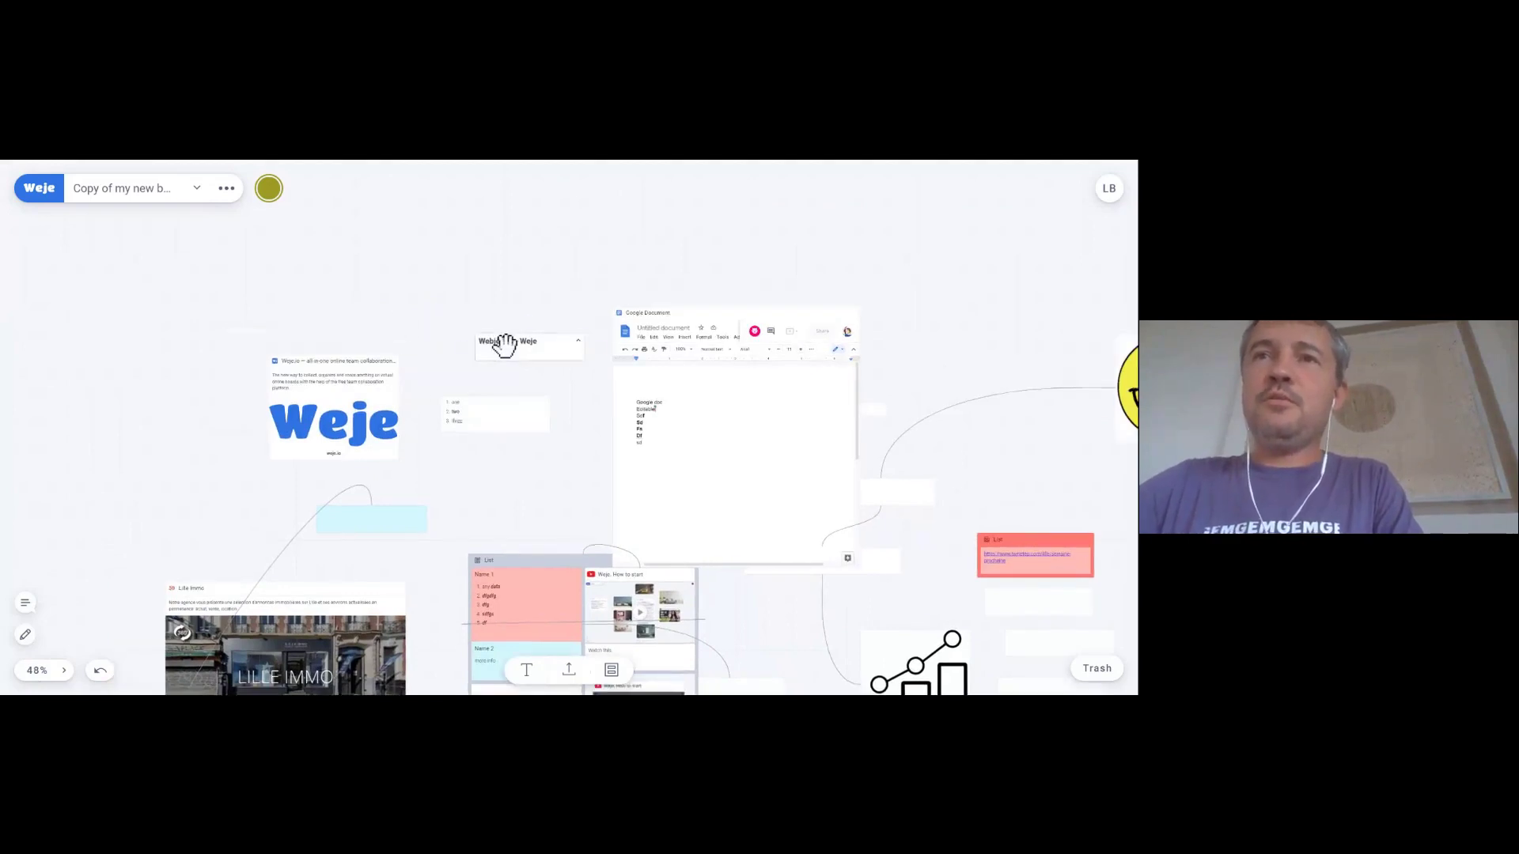
{"action": "left_click", "coordinate": [501, 344]}
{"action": "left_click", "coordinate": [426, 298]}
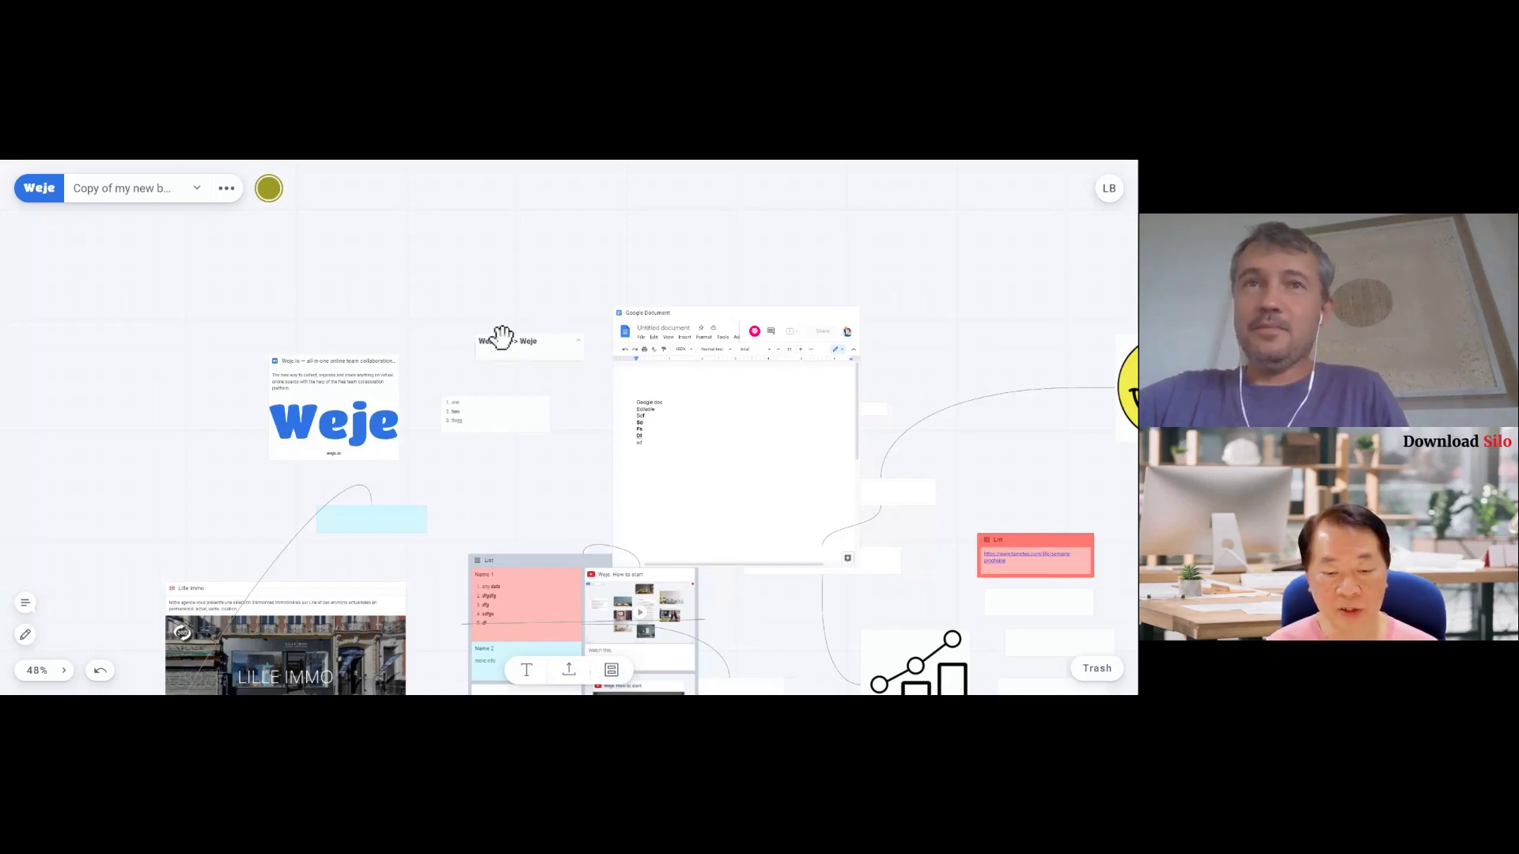
- Zoom out to about 23% and centre the board's cards, Google Document, smiley and photo in view
{"action": "left_click_drag", "start_coordinate": [322, 295], "coordinate": [363, 247]}
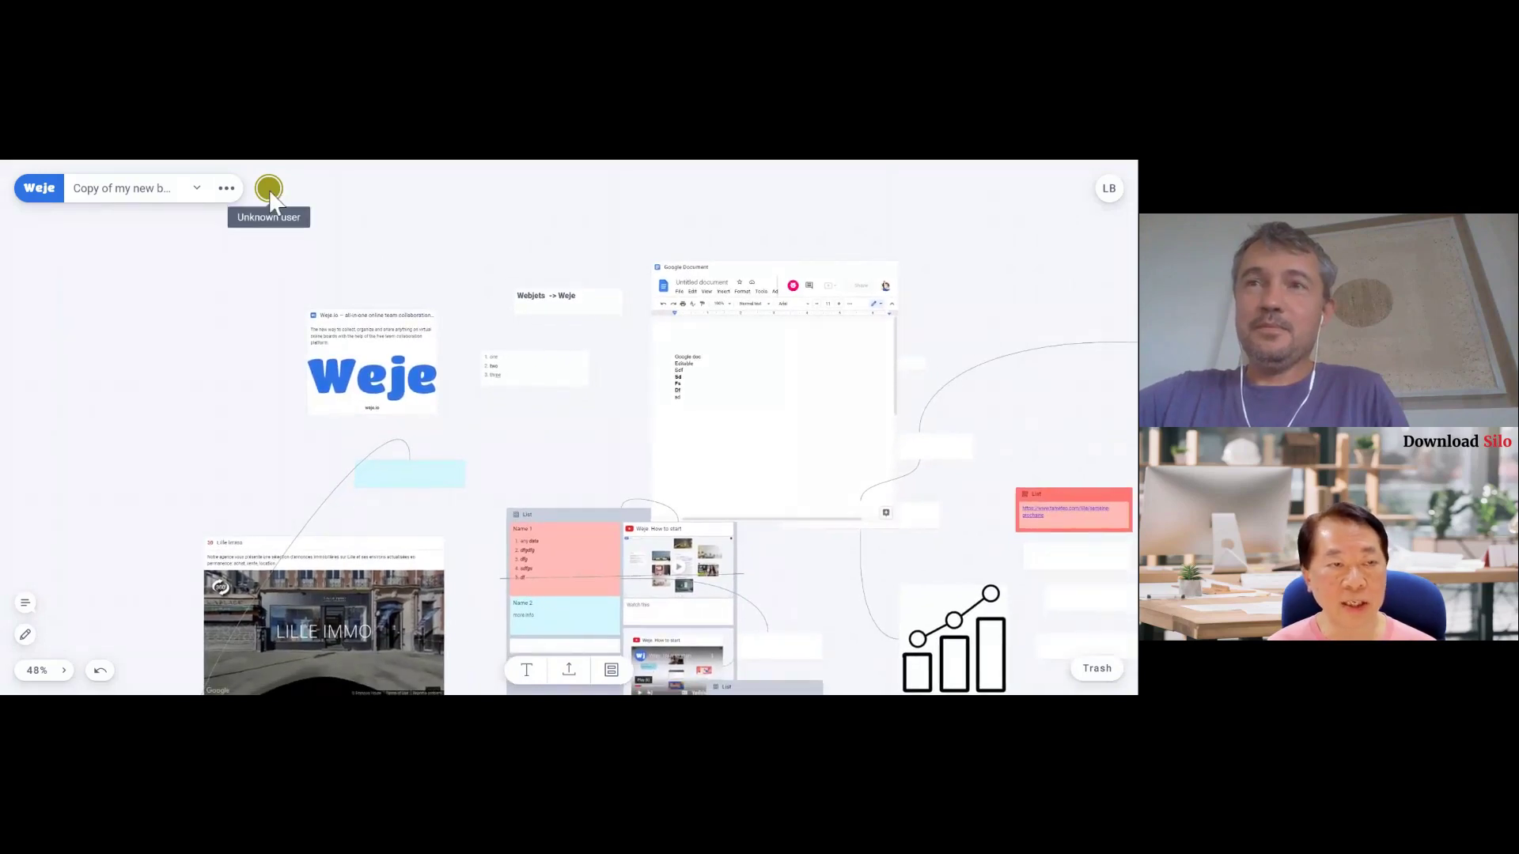
{"action": "scroll", "coordinate": [192, 342], "scroll_direction": "down", "scroll_amount": 5}
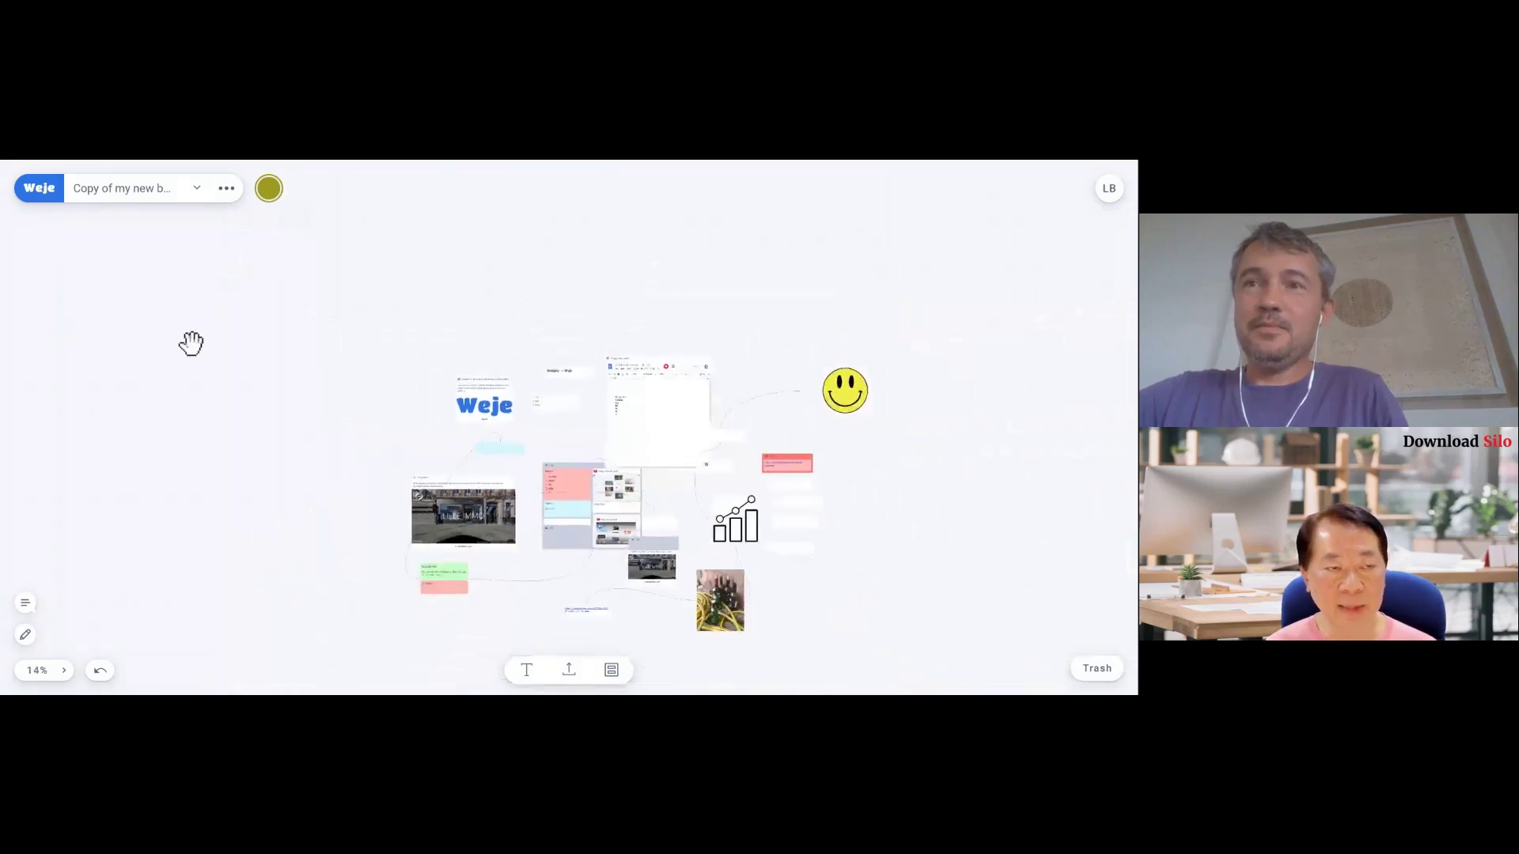
{"action": "scroll", "coordinate": [191, 343], "scroll_direction": "up", "scroll_amount": 4}
{"action": "left_click_drag", "start_coordinate": [533, 515], "coordinate": [210, 396]}
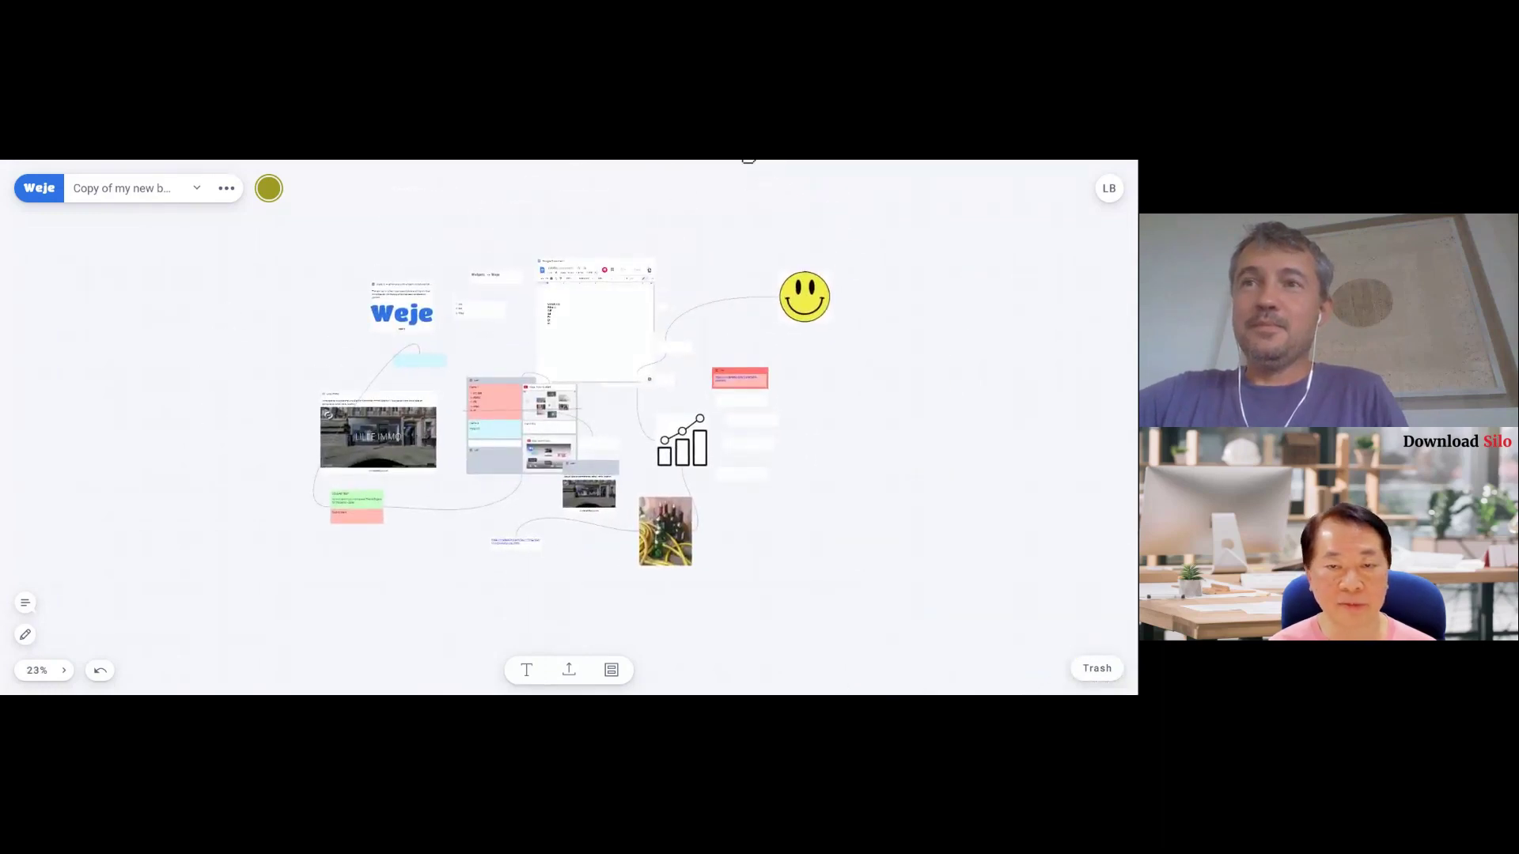